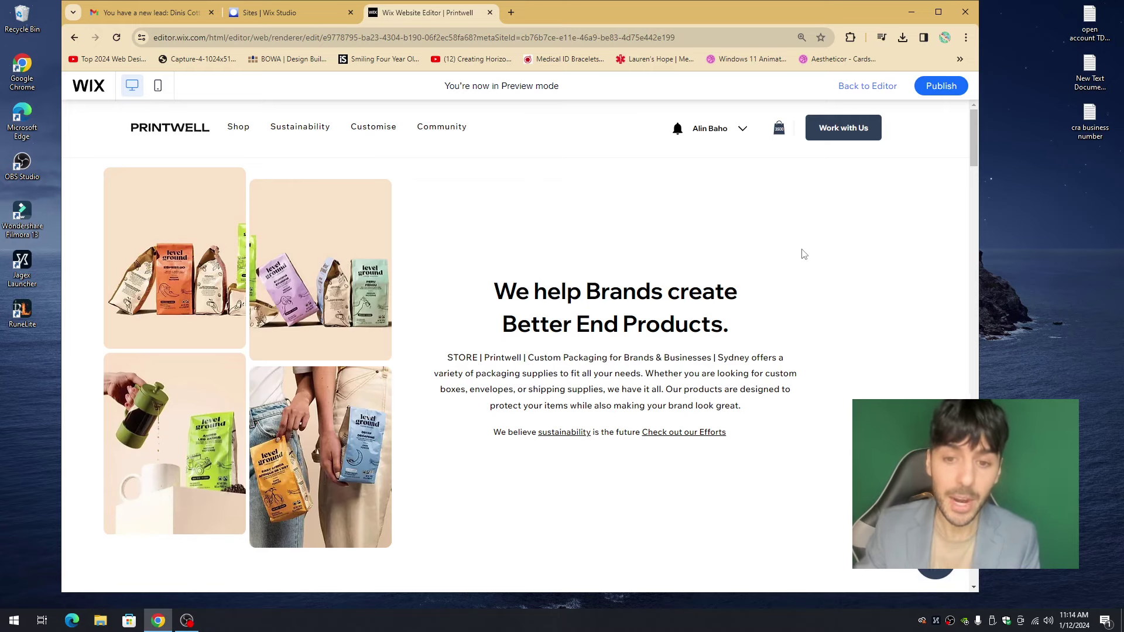
# - Open the Printwell site's dashboard from the Sites overview
pyautogui.middleClick(806, 233)
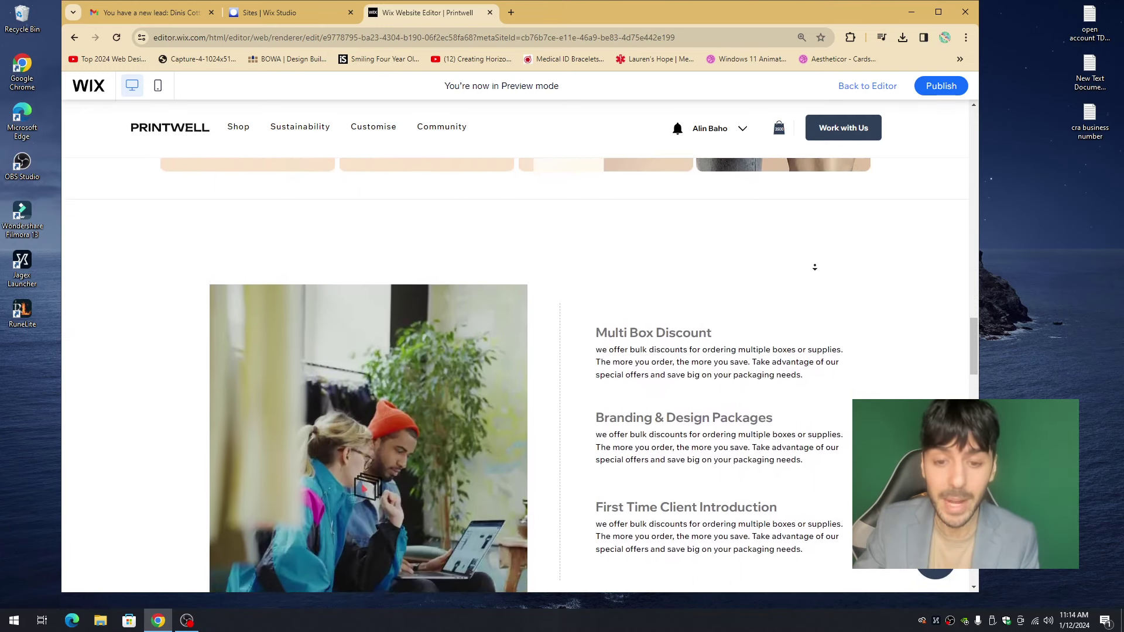
pyautogui.click(674, 209)
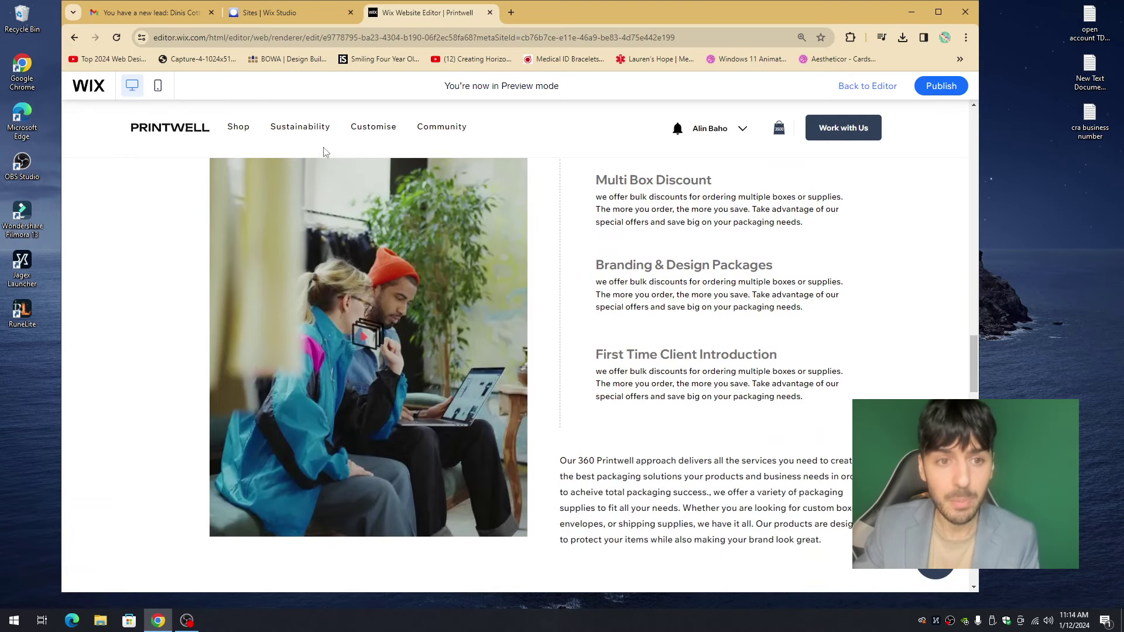
pyautogui.moveTo(318, 136)
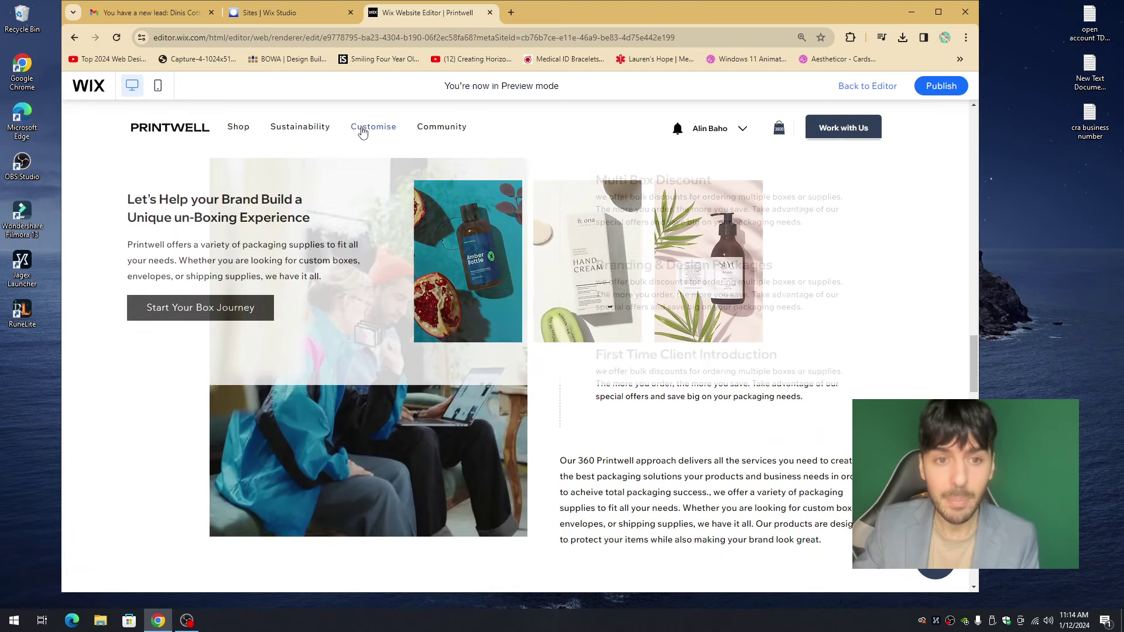
pyautogui.moveTo(370, 134)
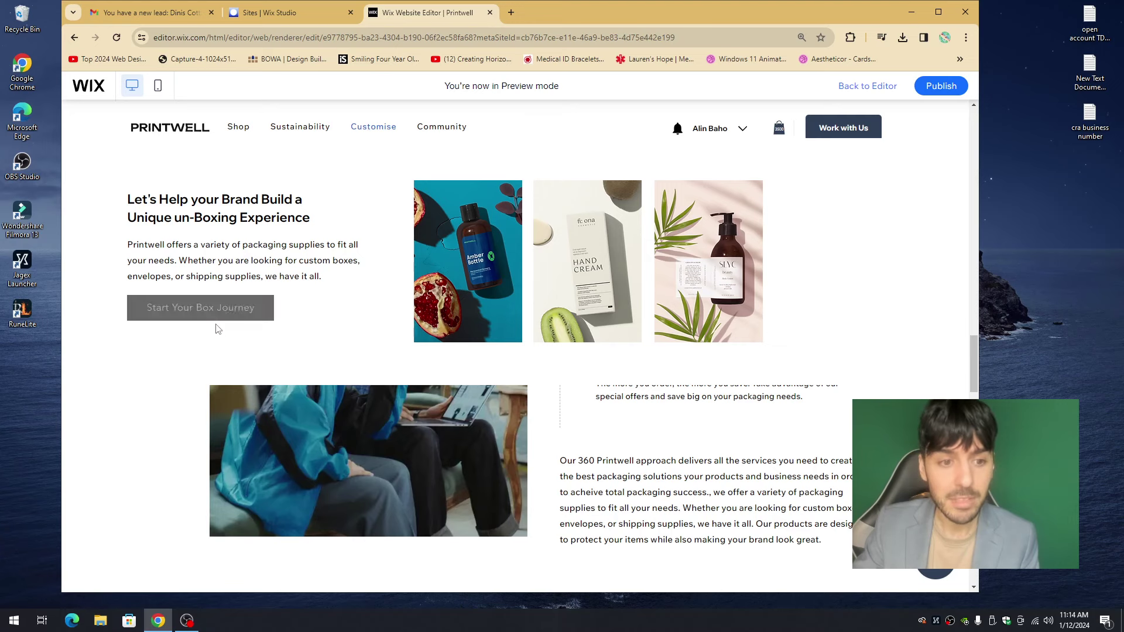
pyautogui.middleClick(817, 263)
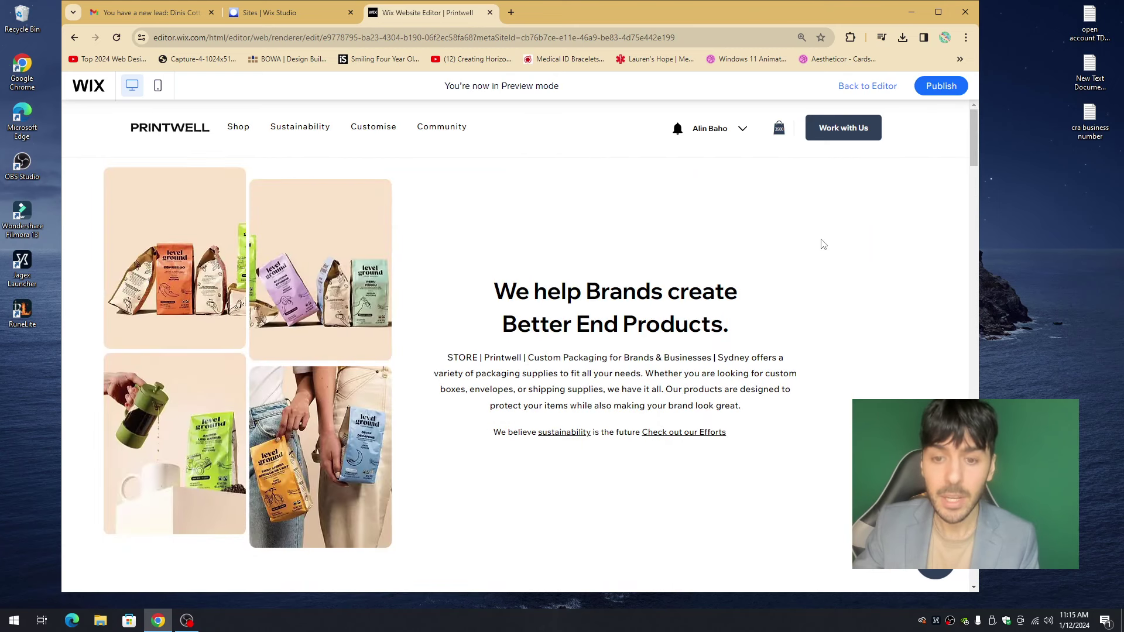
pyautogui.click(821, 244)
pyautogui.click(267, 13)
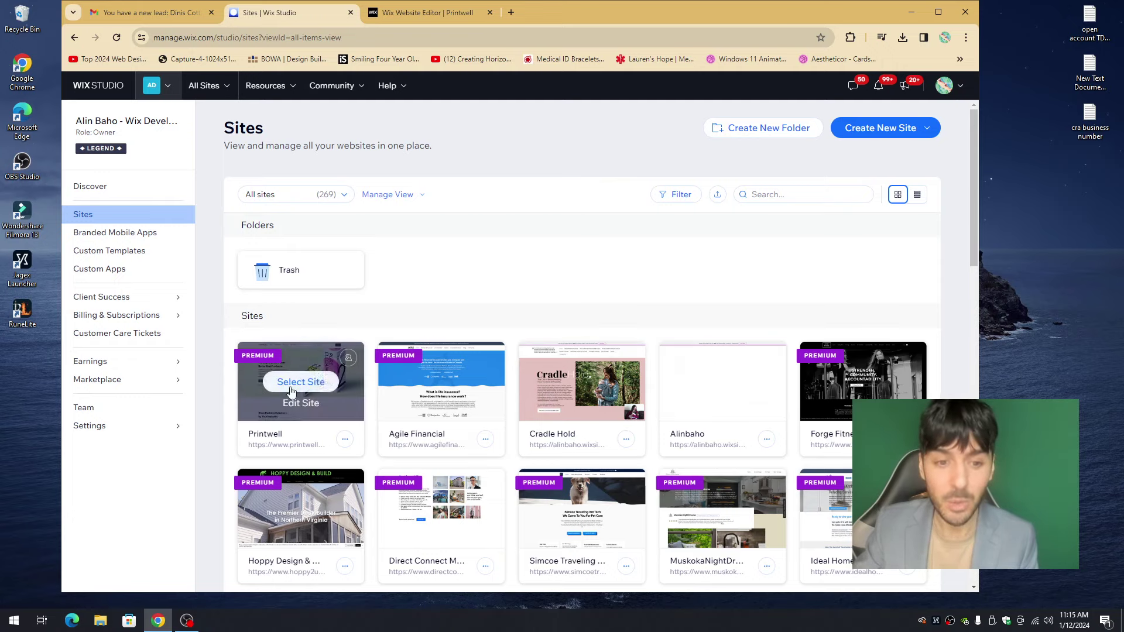
pyautogui.click(305, 387)
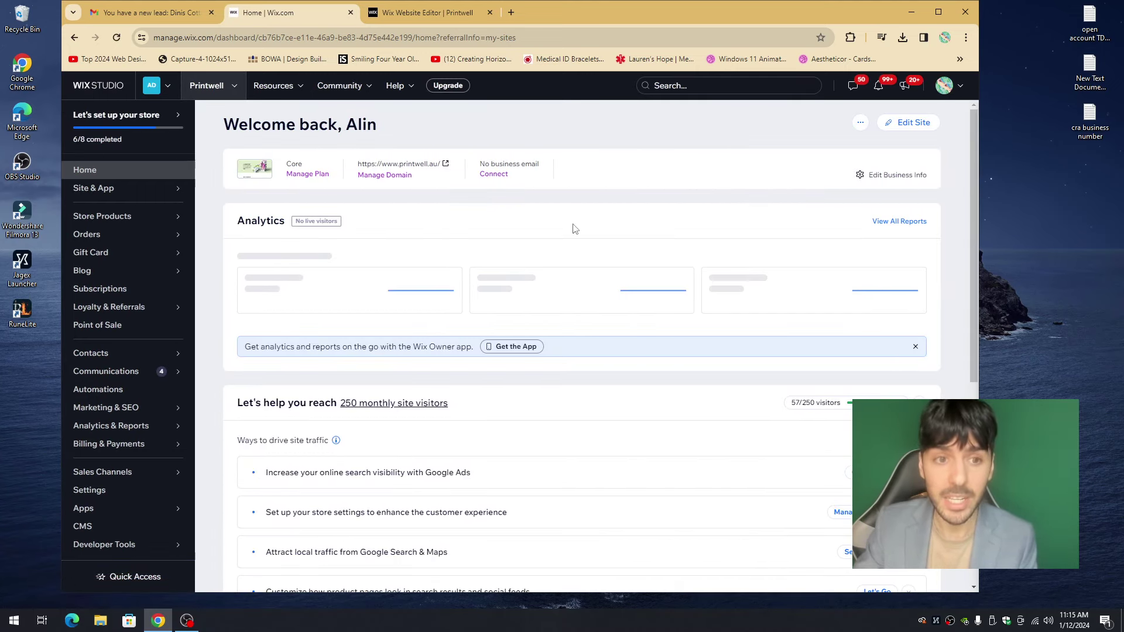
# - Return to the Printwell editor tab using Quick Access > Edit Site
pyautogui.moveTo(237, 124); pyautogui.dragTo(367, 124)
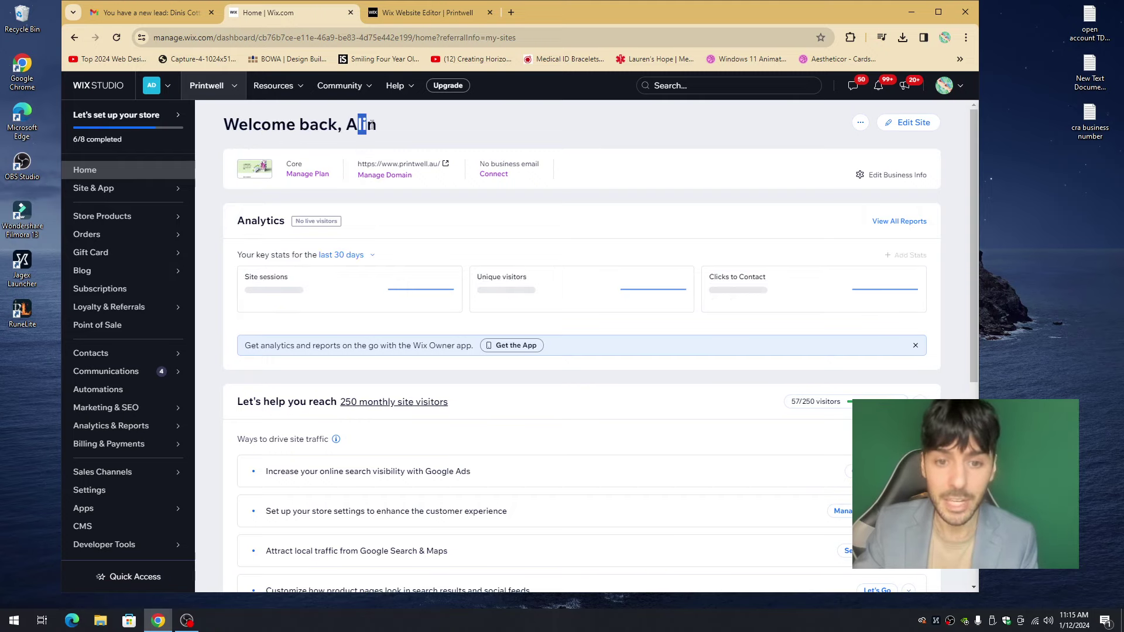
pyautogui.click(371, 124)
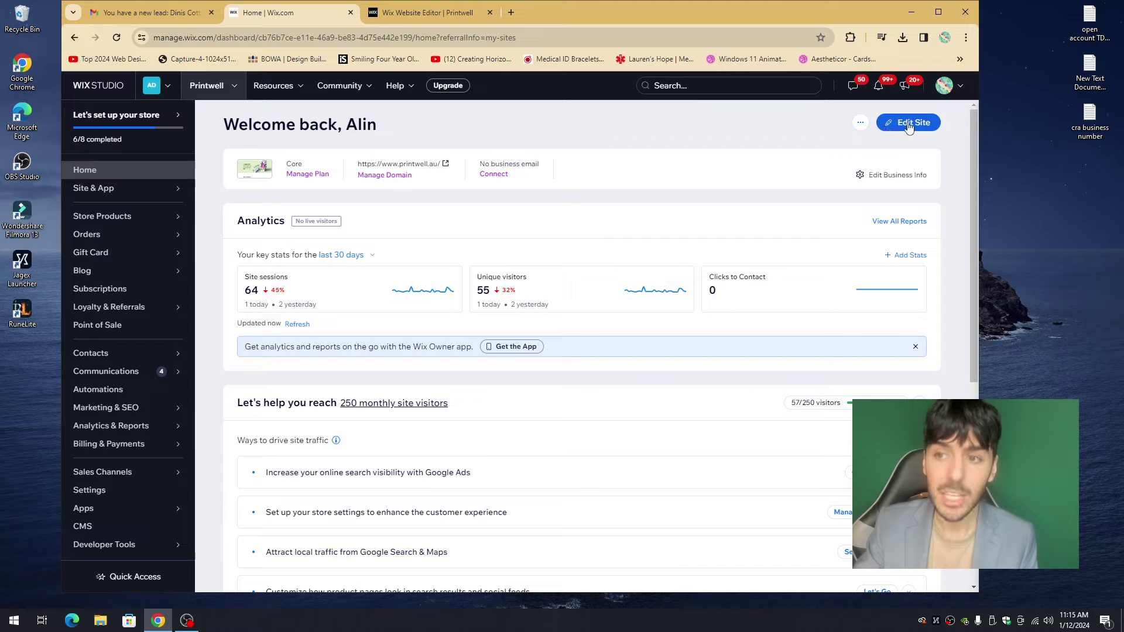
pyautogui.moveTo(140, 579)
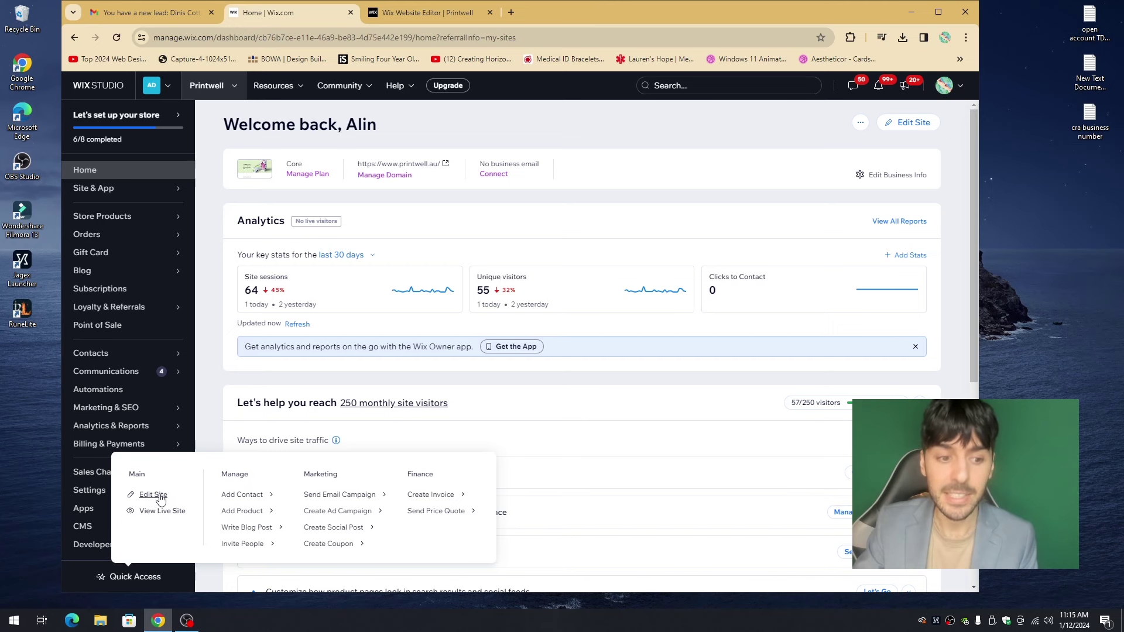
pyautogui.click(435, 14)
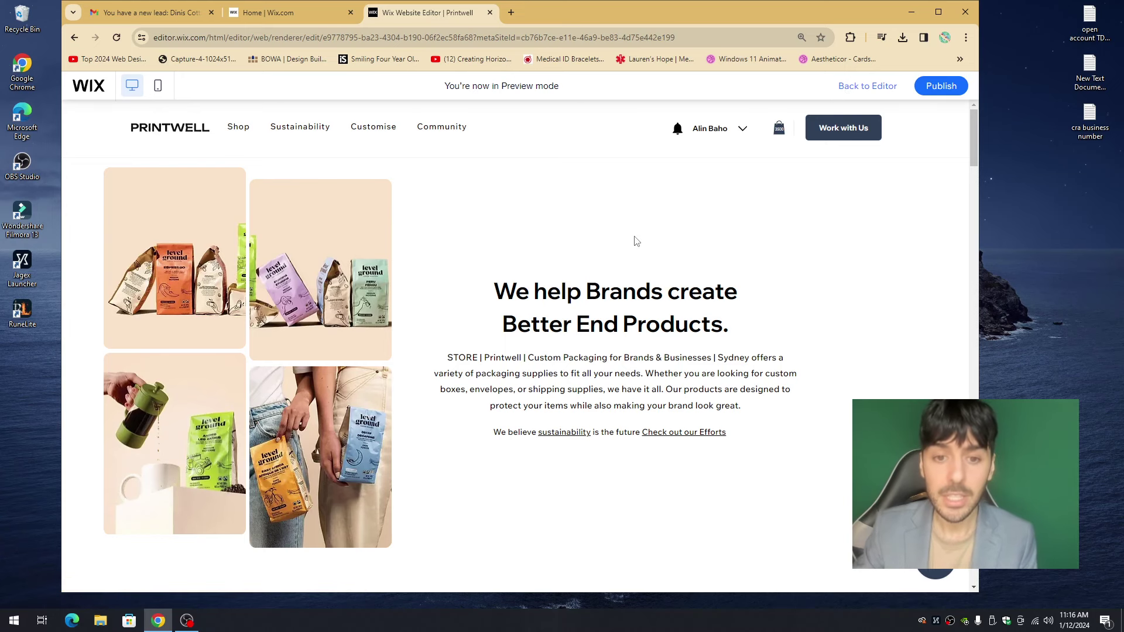
# - Exit Preview mode and select the Products section on the HOME page
pyautogui.hotkey('ctrl', 'shift', 'p')
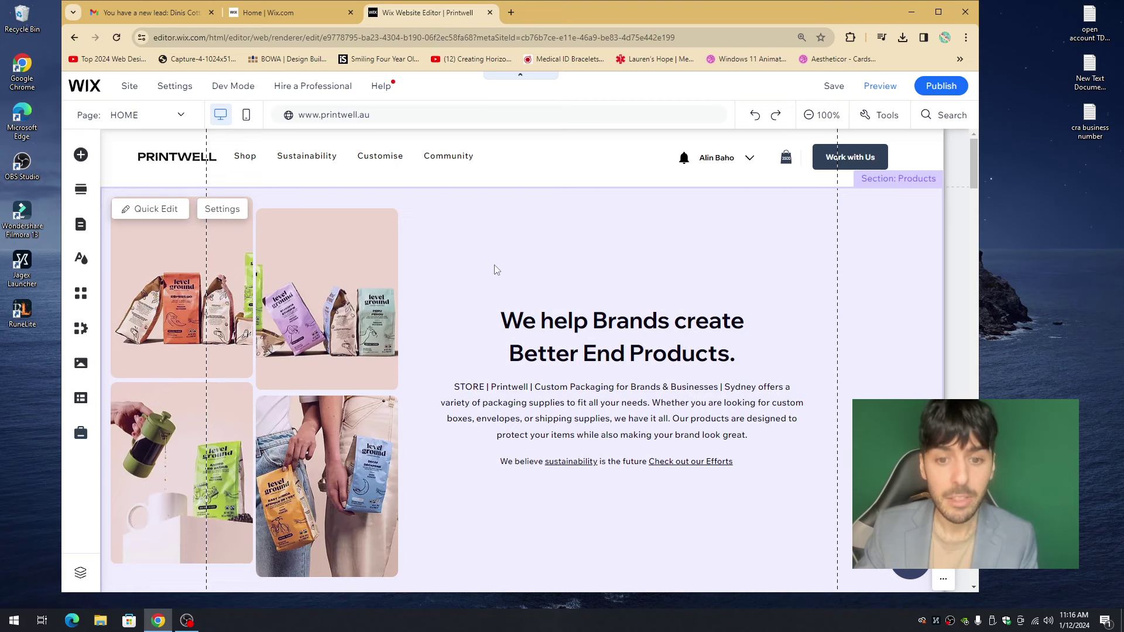
pyautogui.click(509, 253)
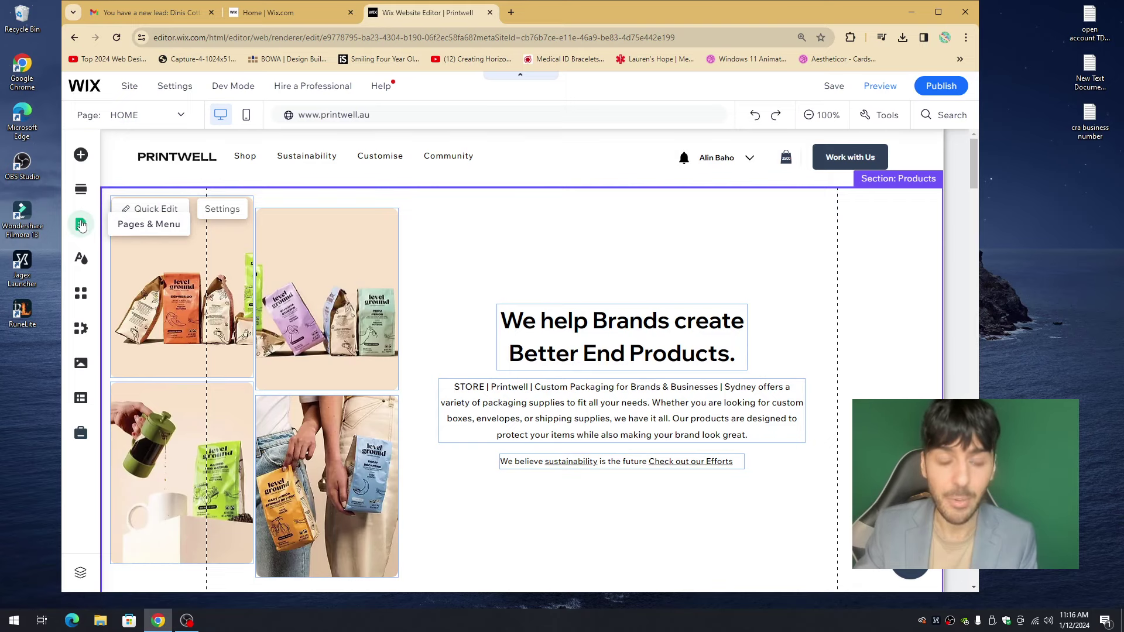
# - Open Page Settings for the HOME page from Pages & Menu
pyautogui.click(80, 155)
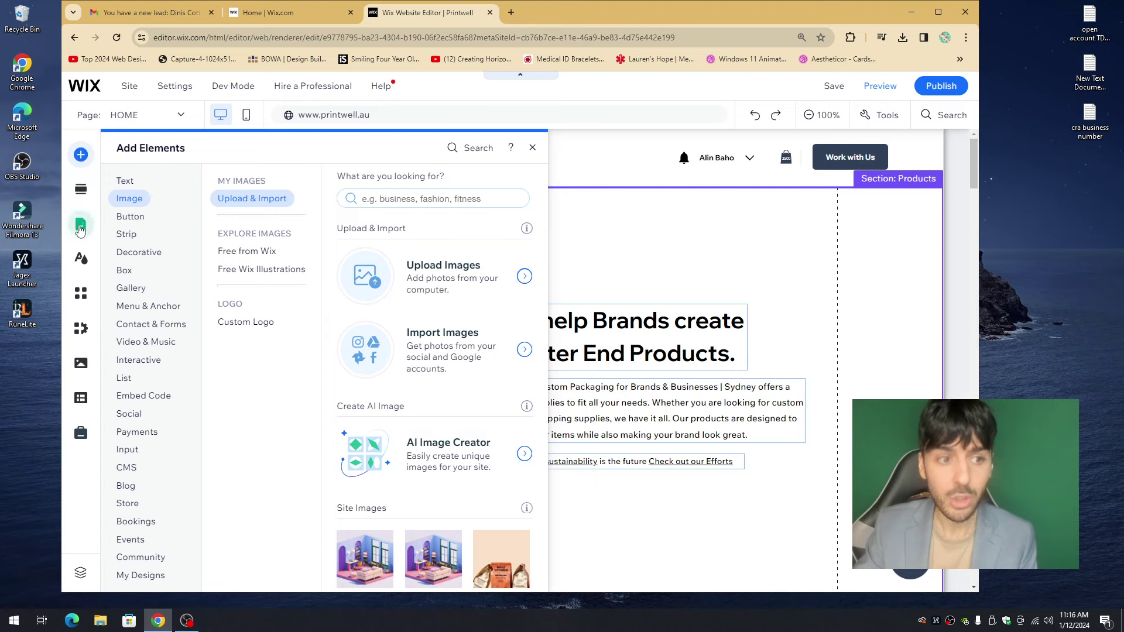
pyautogui.click(80, 228)
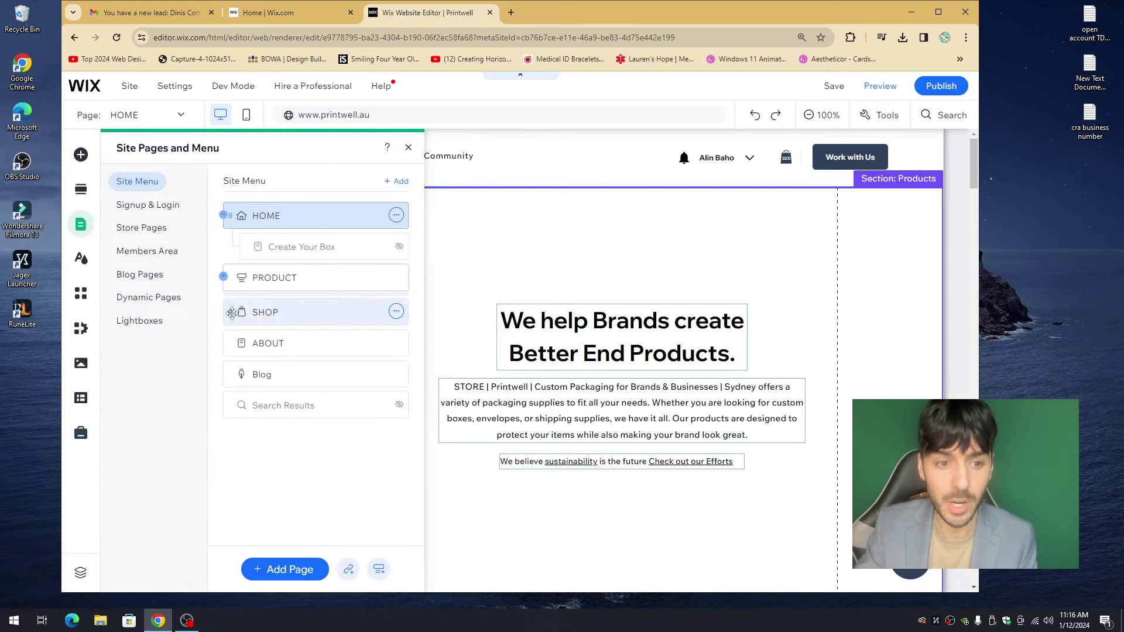
pyautogui.click(223, 276)
pyautogui.click(223, 275)
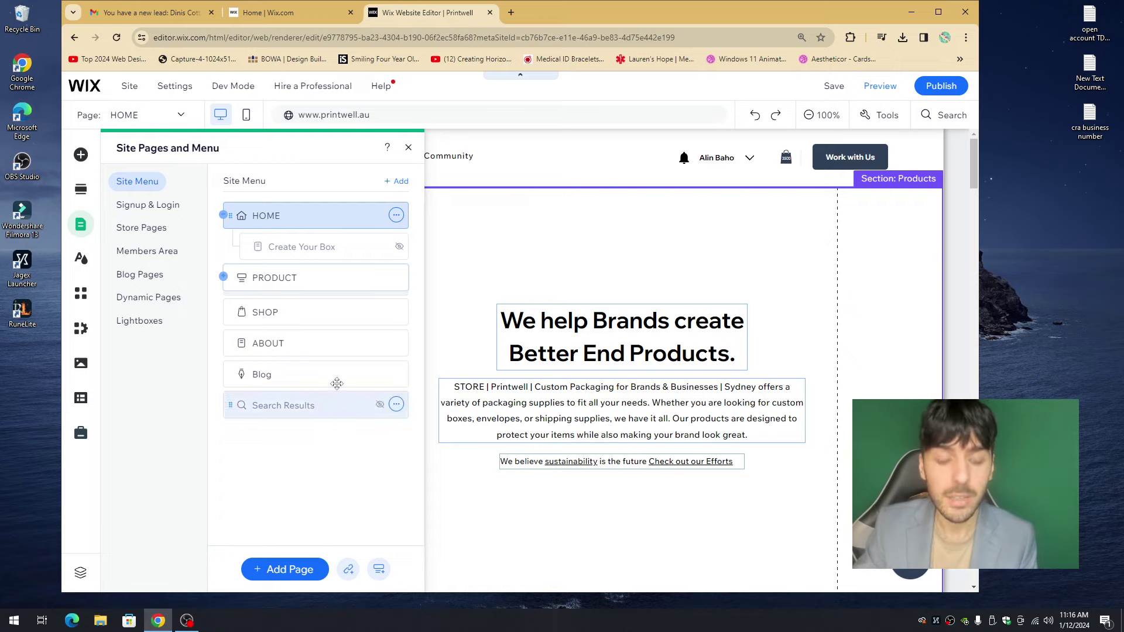
pyautogui.click(397, 217)
pyautogui.click(465, 217)
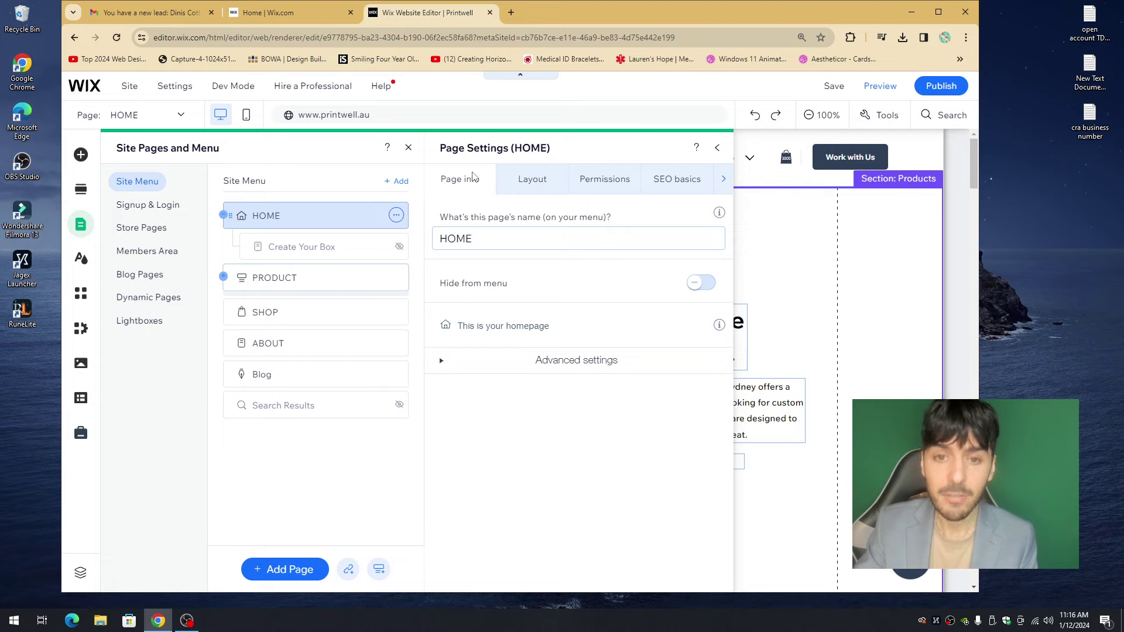
# - On the HOME page's SEO basics tab, delete the existing title tag text
pyautogui.click(665, 185)
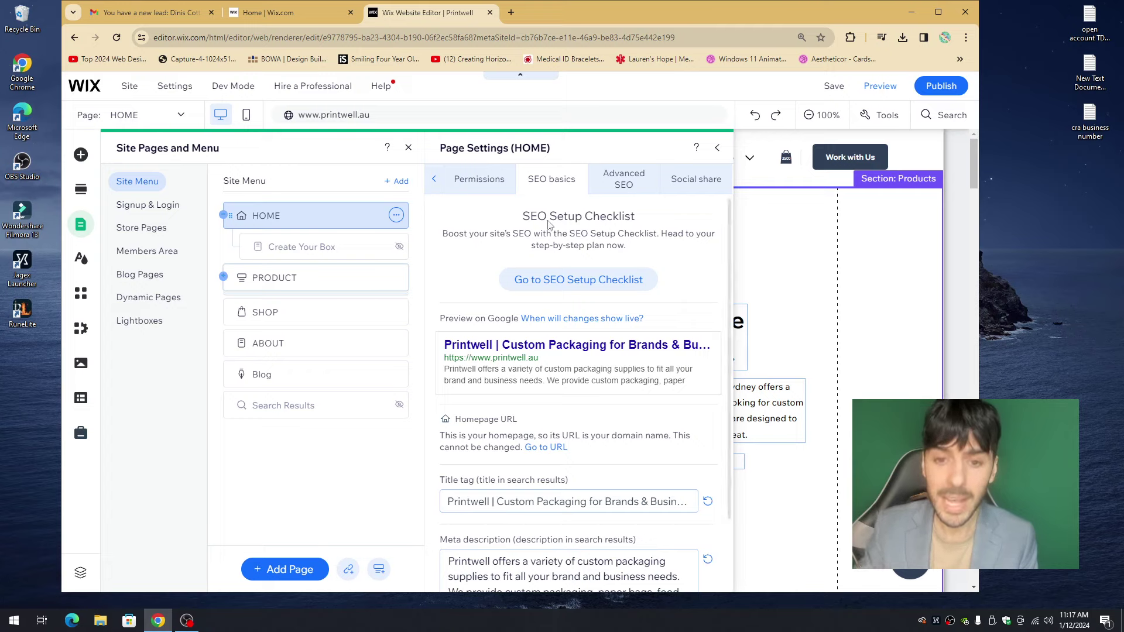
pyautogui.scroll(-2, 549, 224)
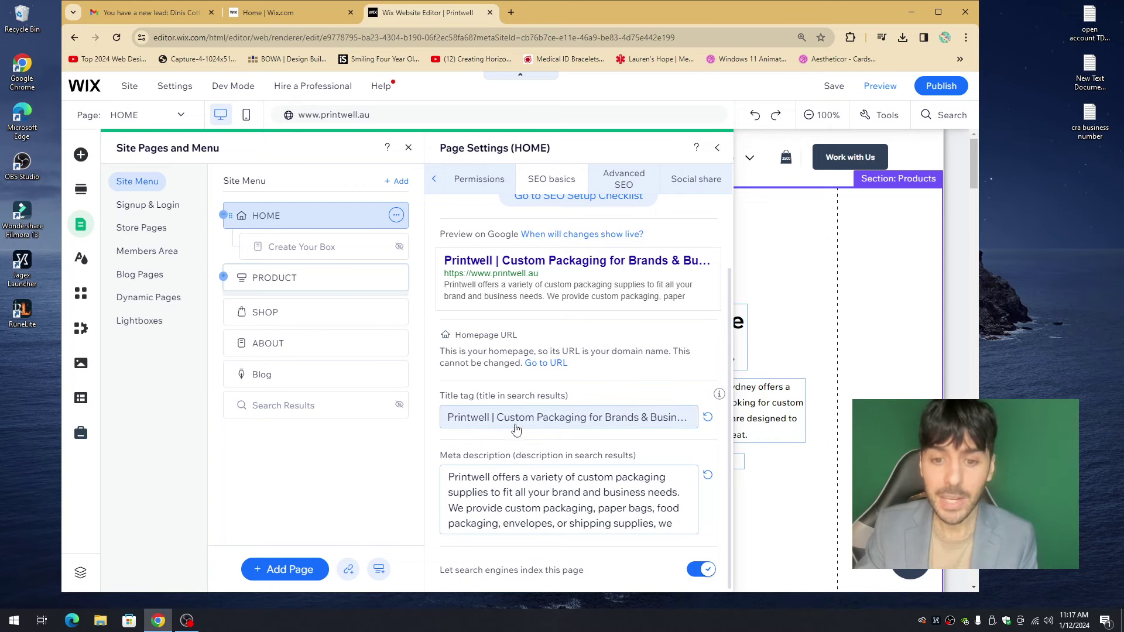
pyautogui.click(486, 422)
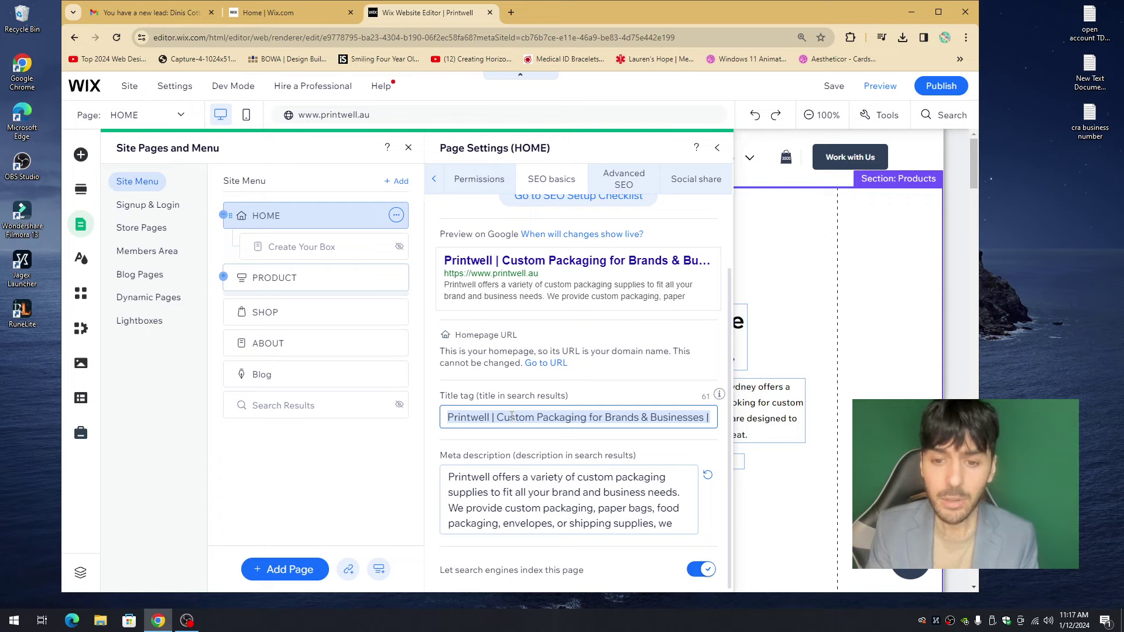
pyautogui.press('BackSpace')
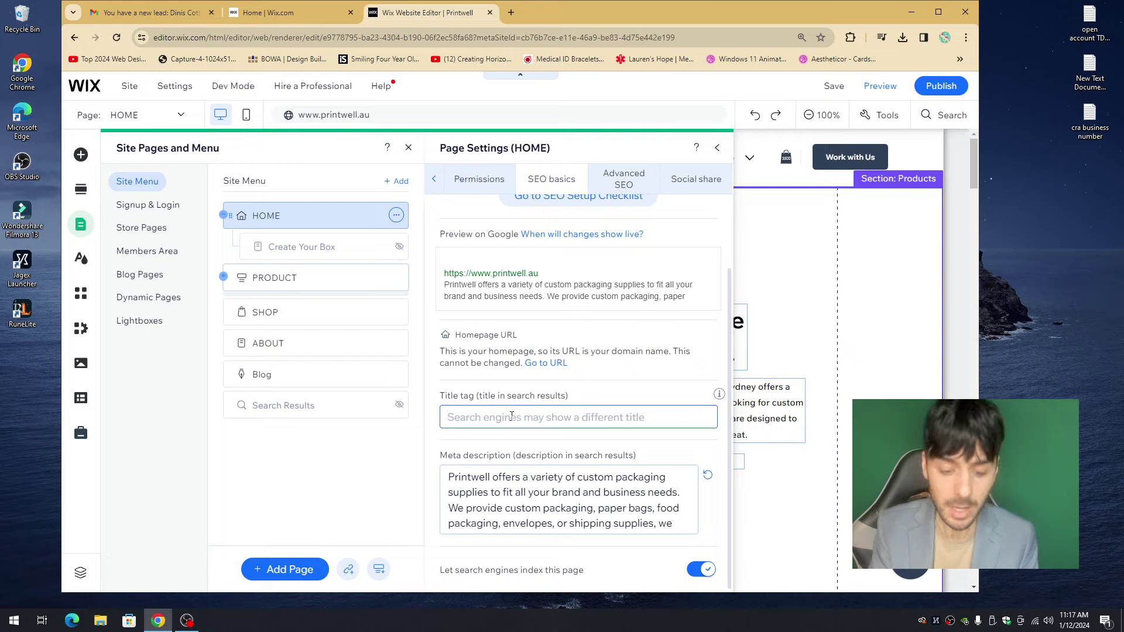
# - Type the title tag 'Printwell | Custom Packing for Brands | Toronto, Canada'
pyautogui.write('Prnt')
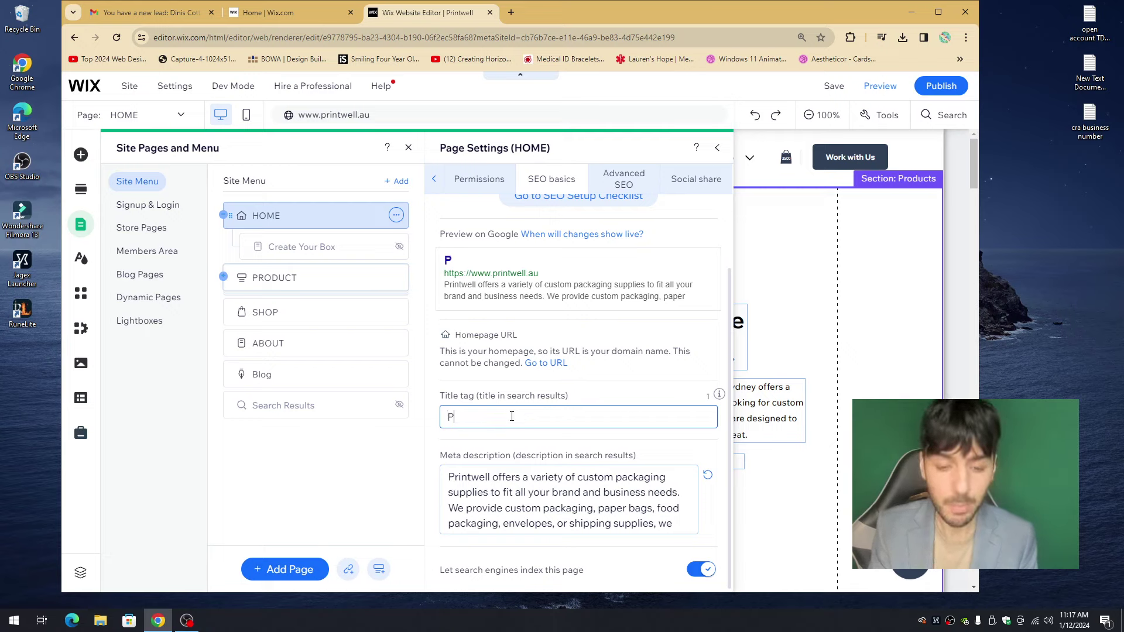
pyautogui.press('BackSpace')
pyautogui.press('BackSpace')
pyautogui.press('BackSpace')
pyautogui.write('rintwell')
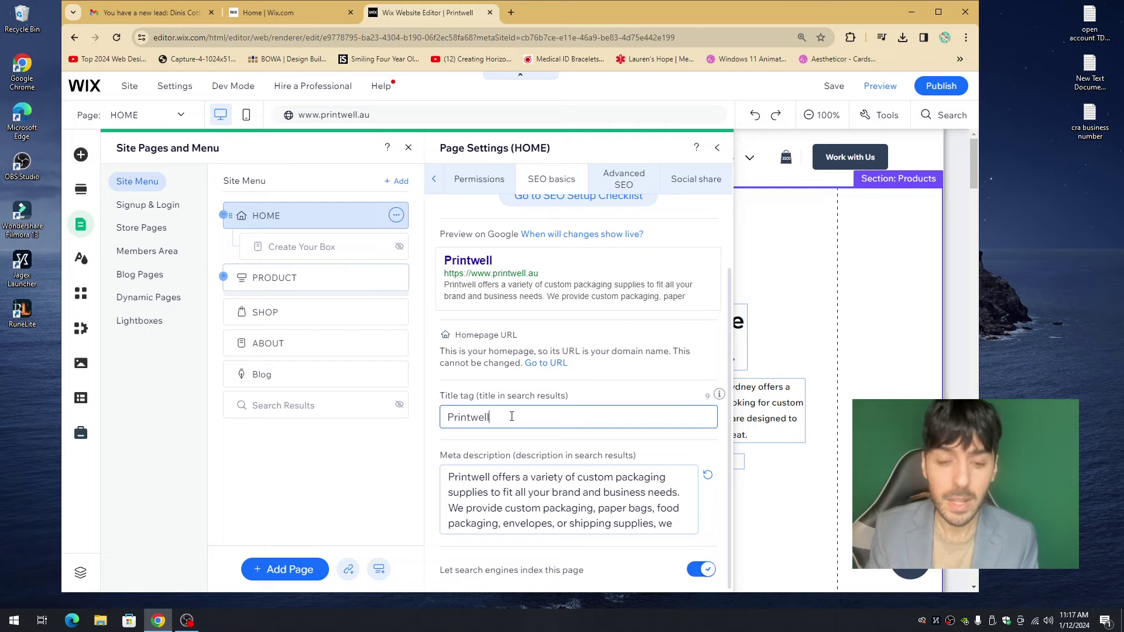
pyautogui.write(' |')
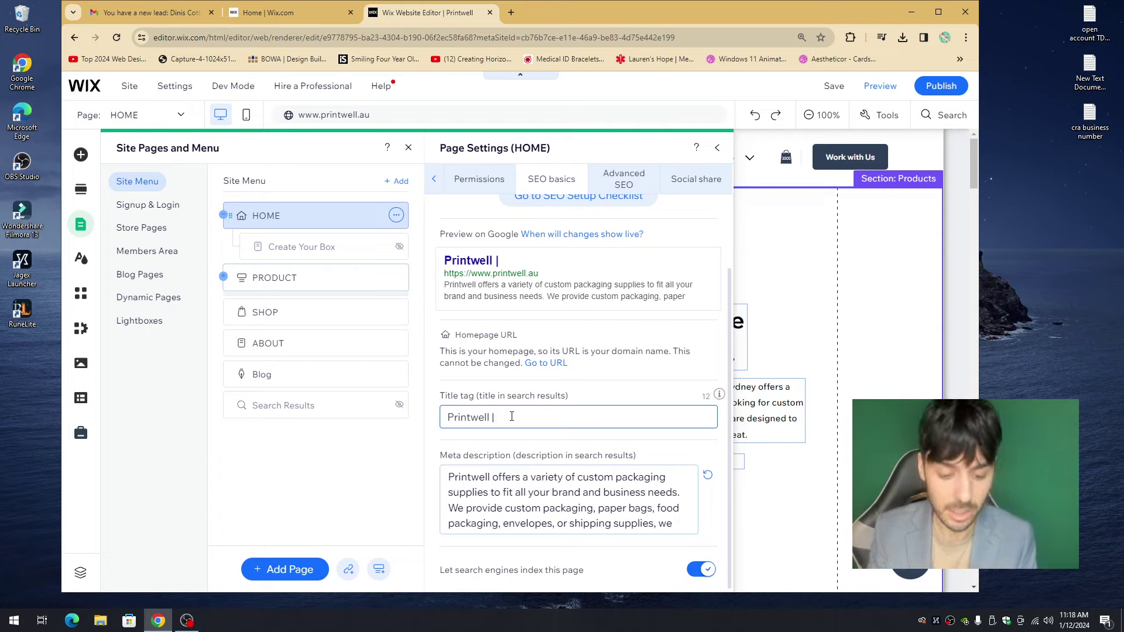
pyautogui.write('Custom pac')
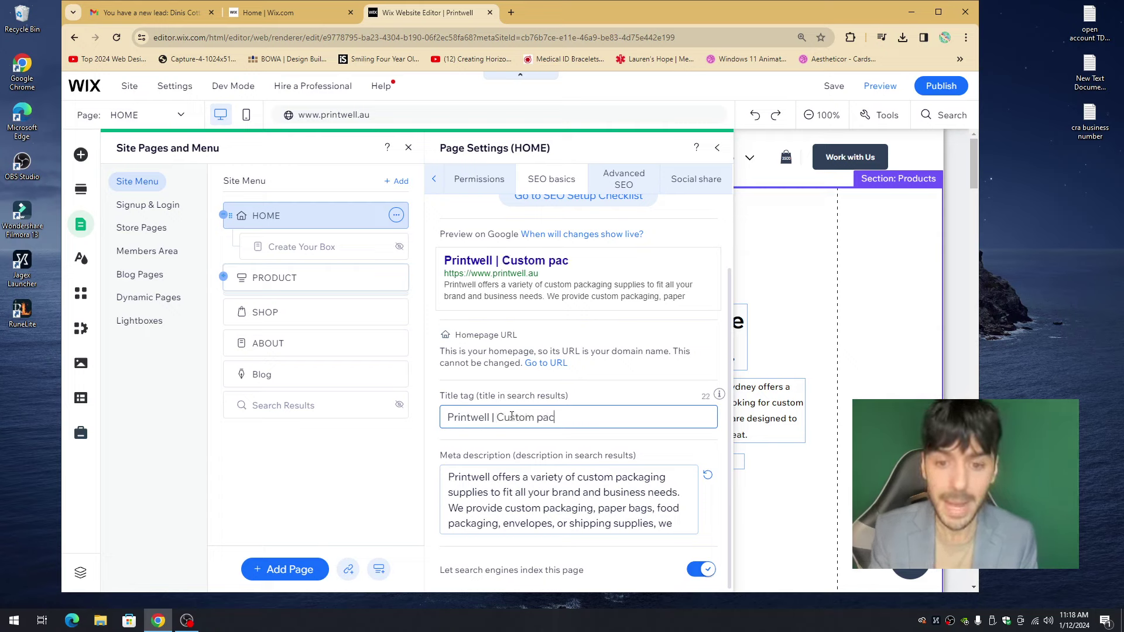
pyautogui.press('BackSpace')
pyautogui.press('BackSpace')
pyautogui.press('BackSpace')
pyautogui.write('Packing for ')
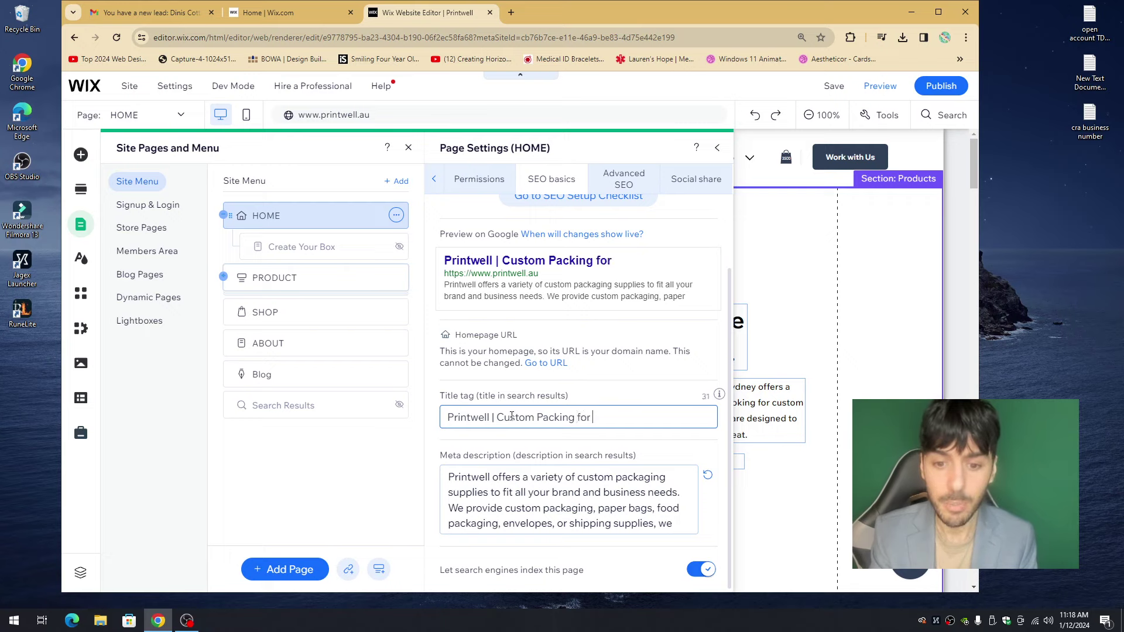
pyautogui.write('Brands |')
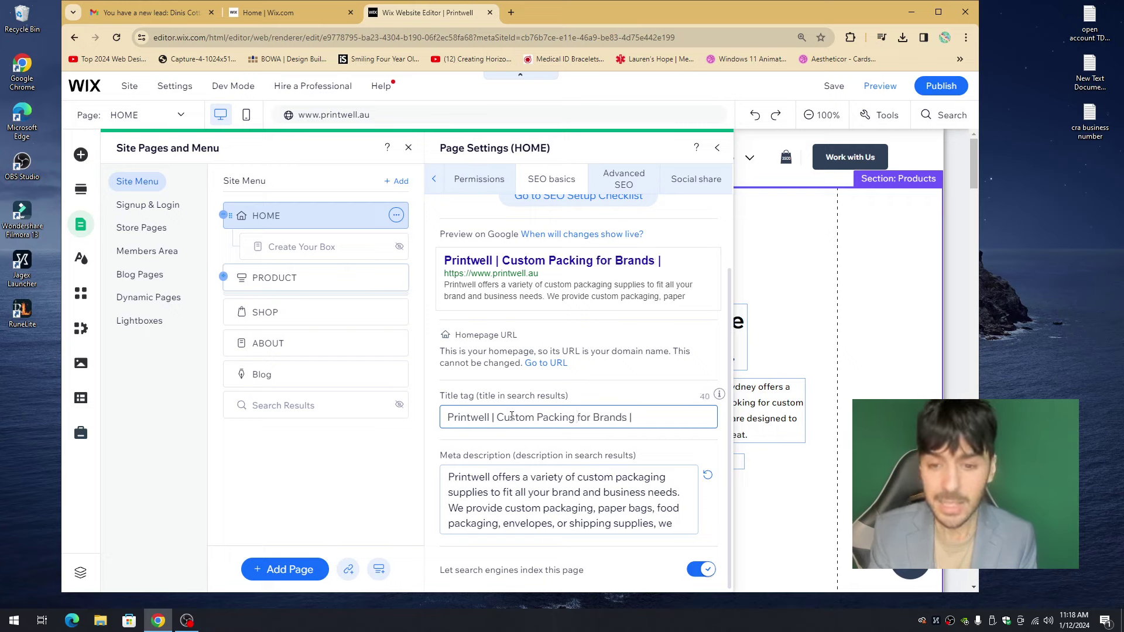
pyautogui.write(' Toronto, Cana')
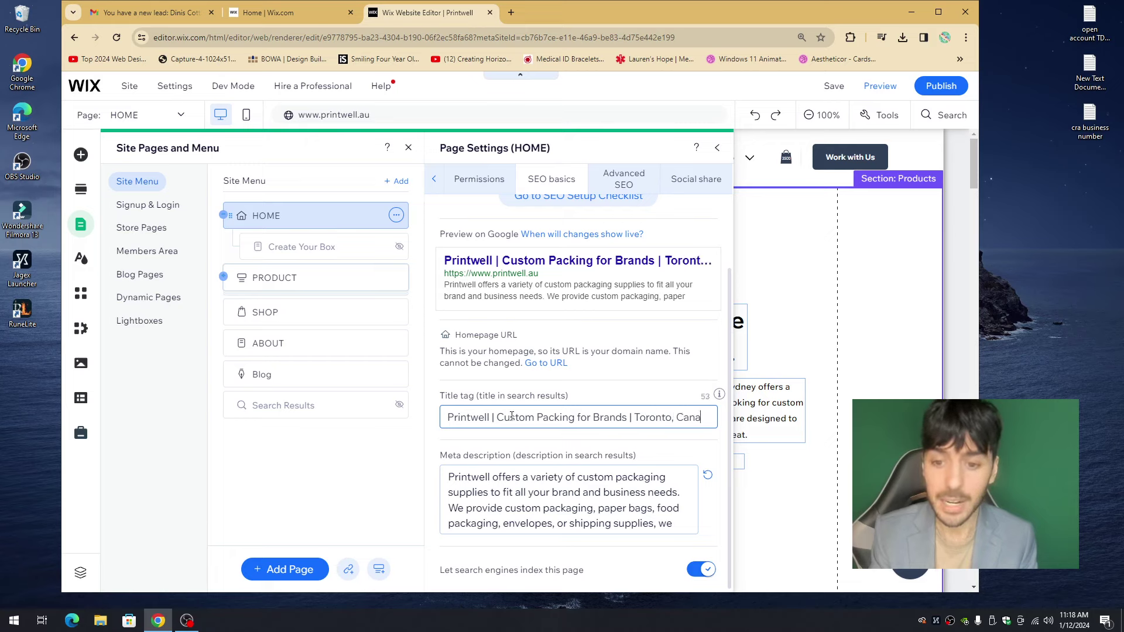
pyautogui.write('da')
# - Select all of the title tag text and delete it, leaving the field empty
pyautogui.tripleClick(557, 427)
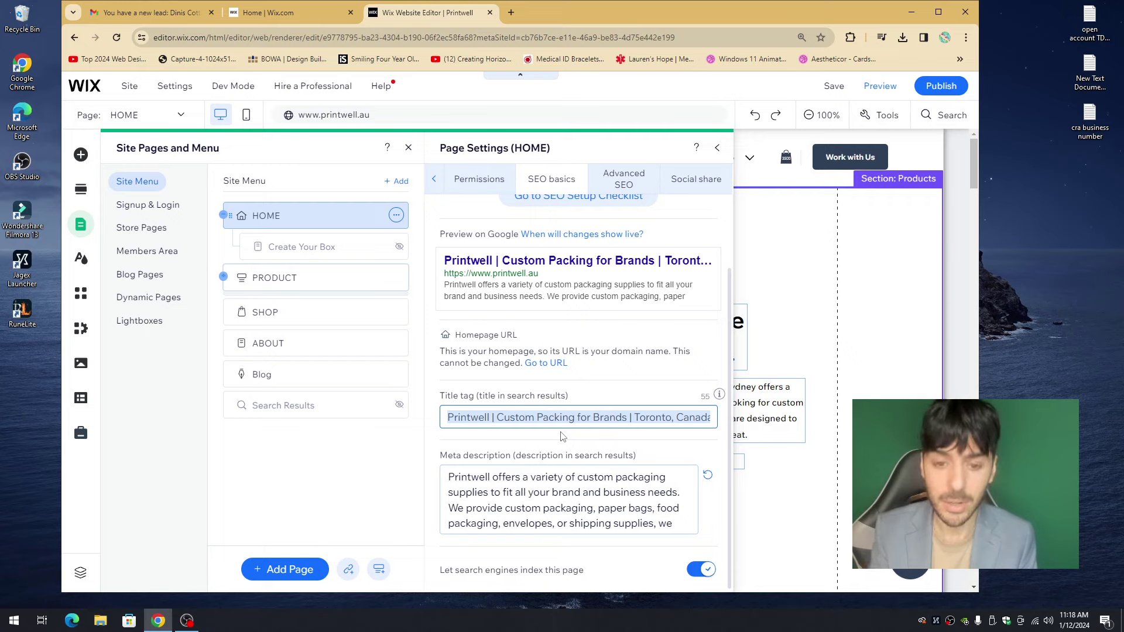
pyautogui.doubleClick(468, 422)
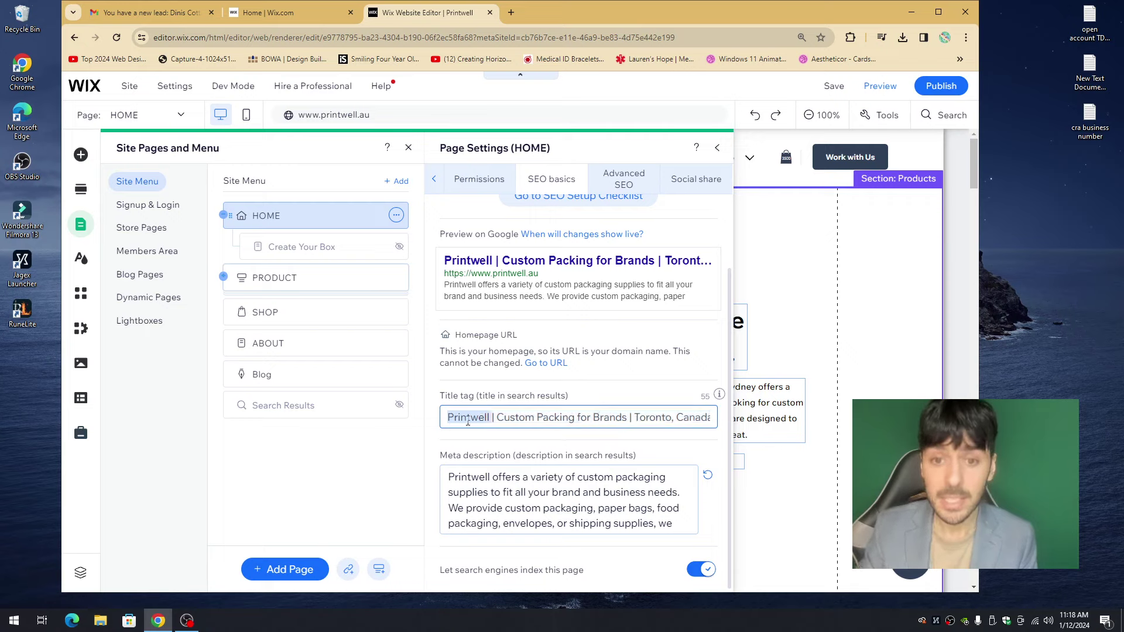
pyautogui.moveTo(497, 418); pyautogui.dragTo(716, 415)
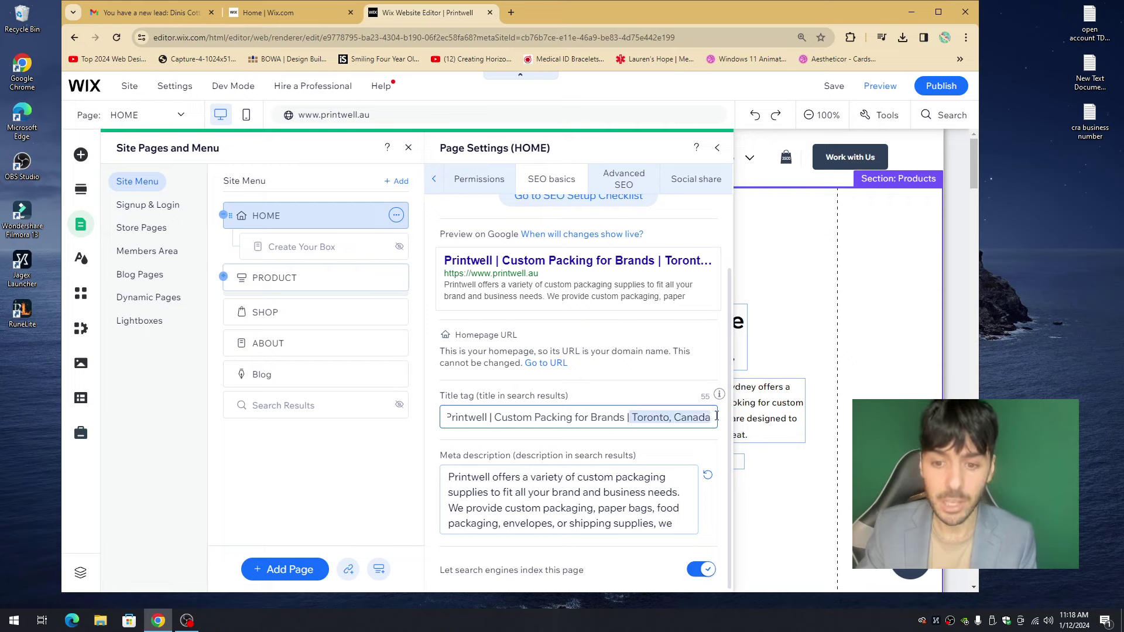
pyautogui.tripleClick(650, 418)
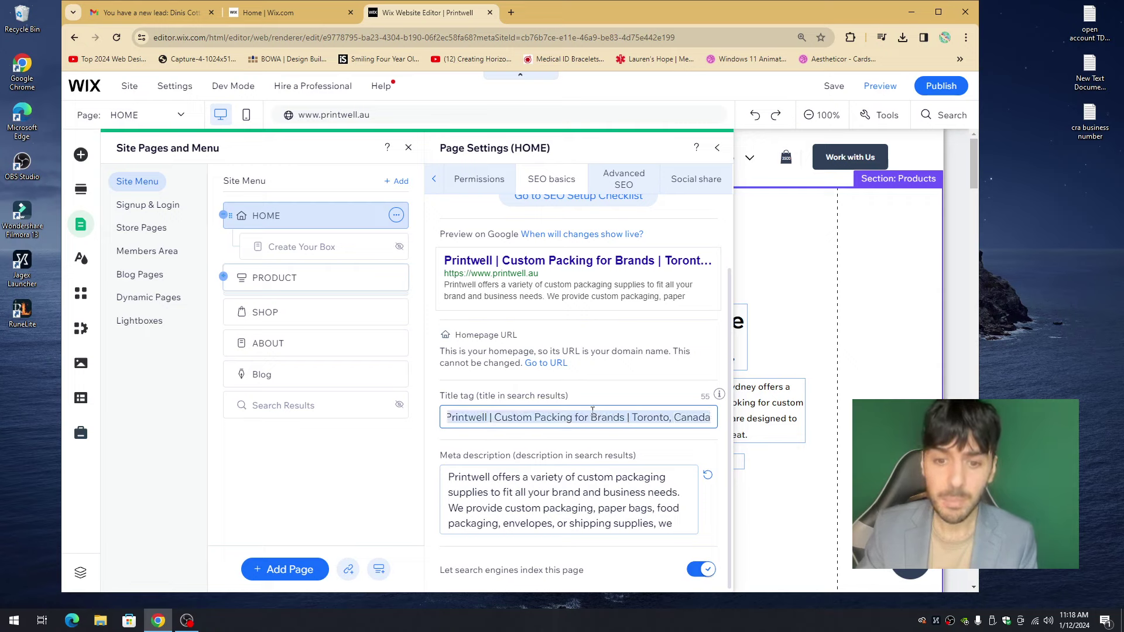
pyautogui.click(572, 417)
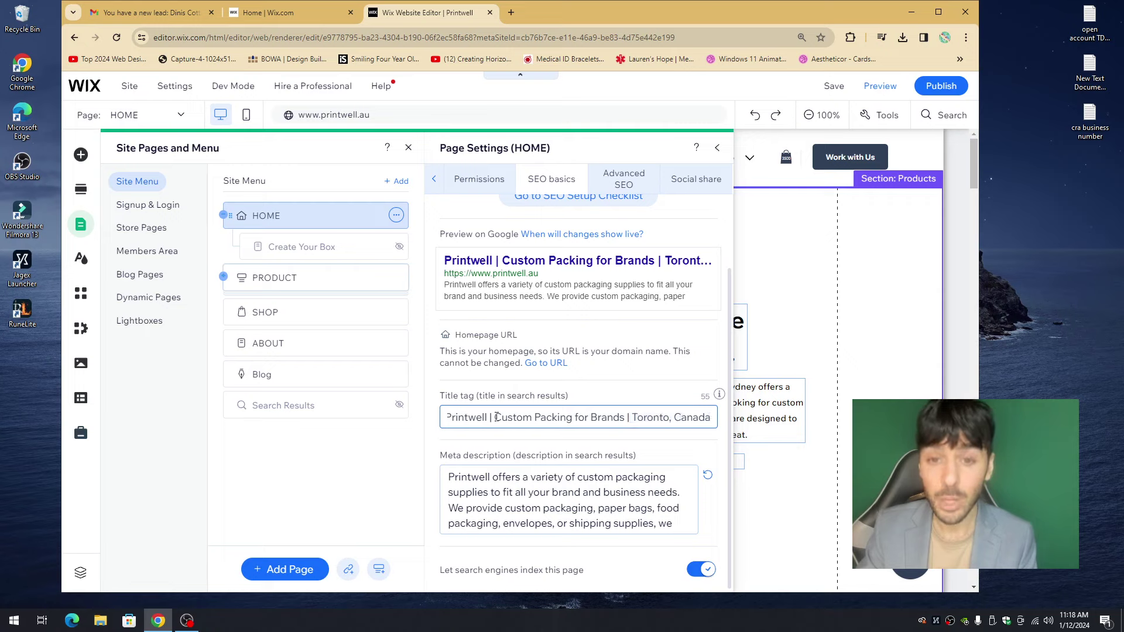
pyautogui.moveTo(496, 417); pyautogui.dragTo(627, 417)
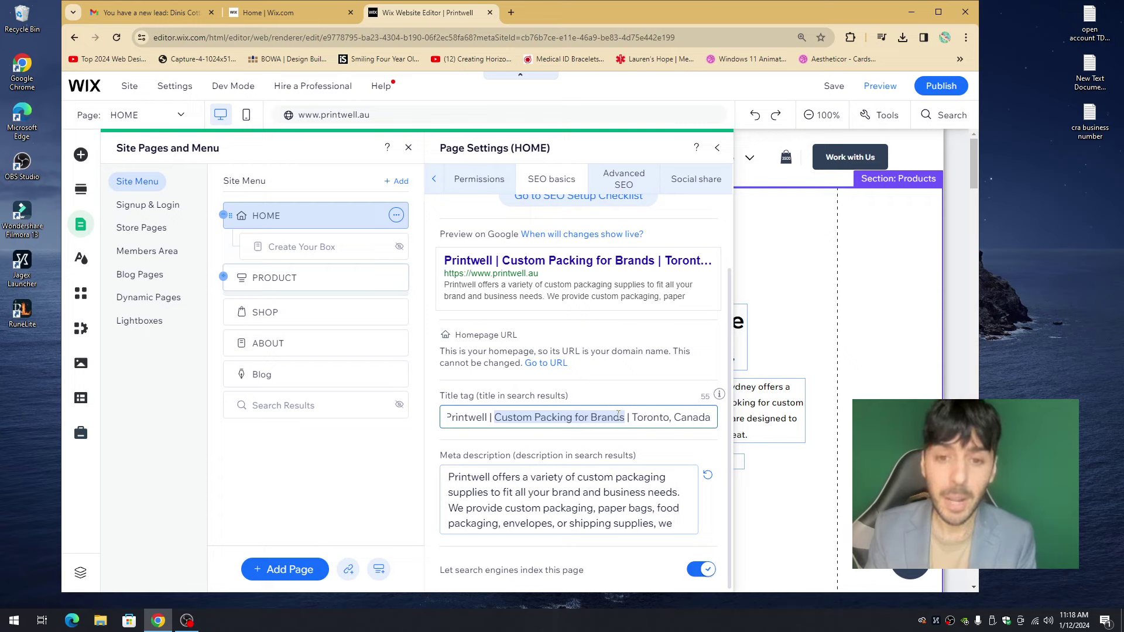
pyautogui.hotkey('ctrl', 'a')
pyautogui.press('BackSpace')
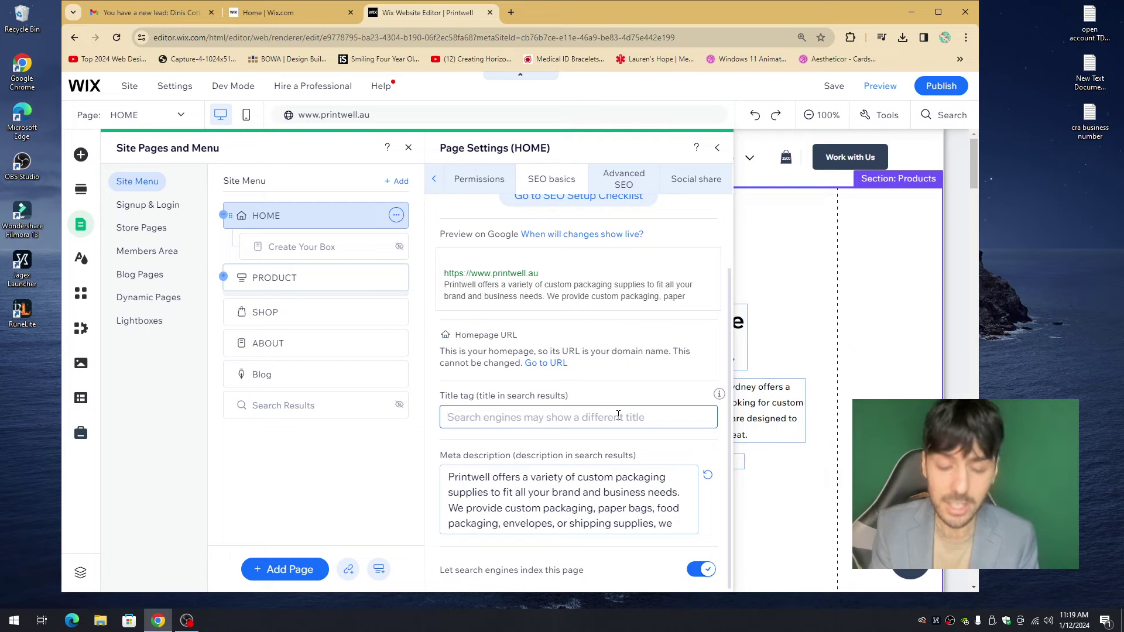
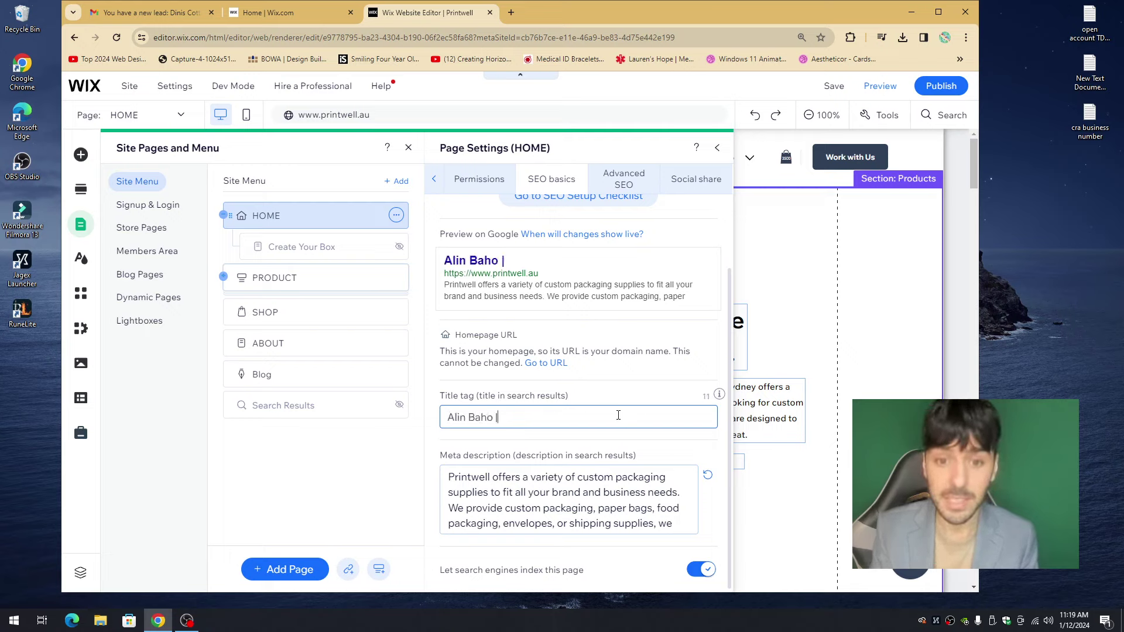
# - Set the title tag to the owner's name plus '| Website Developer and Designer | Toronto, Canada'
pyautogui.write('Website D')
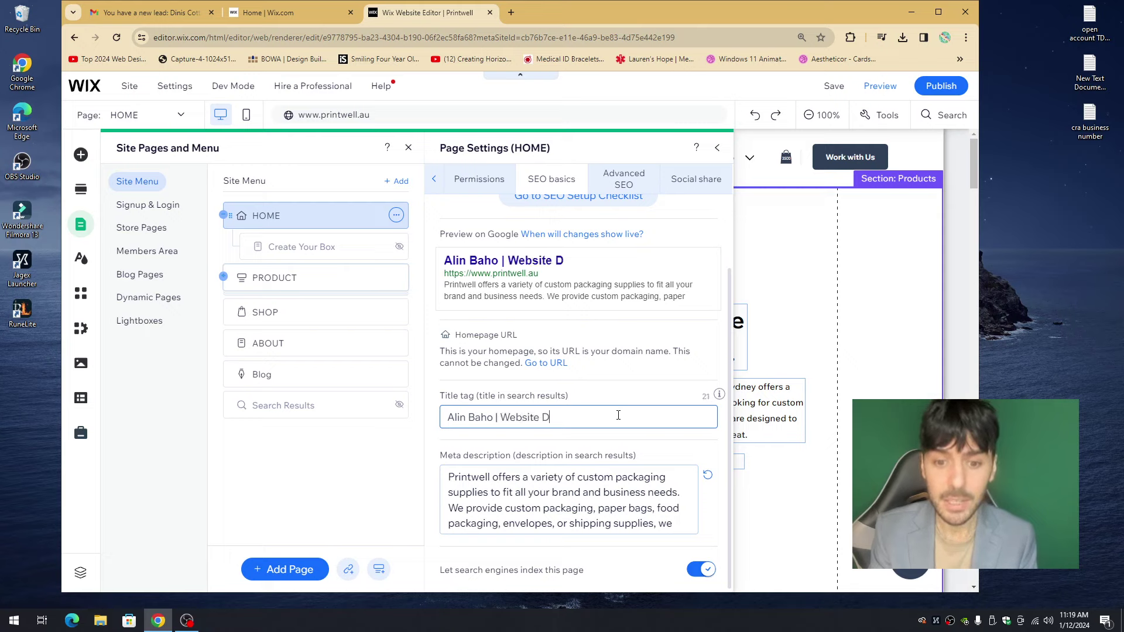
pyautogui.write('eveloper and D')
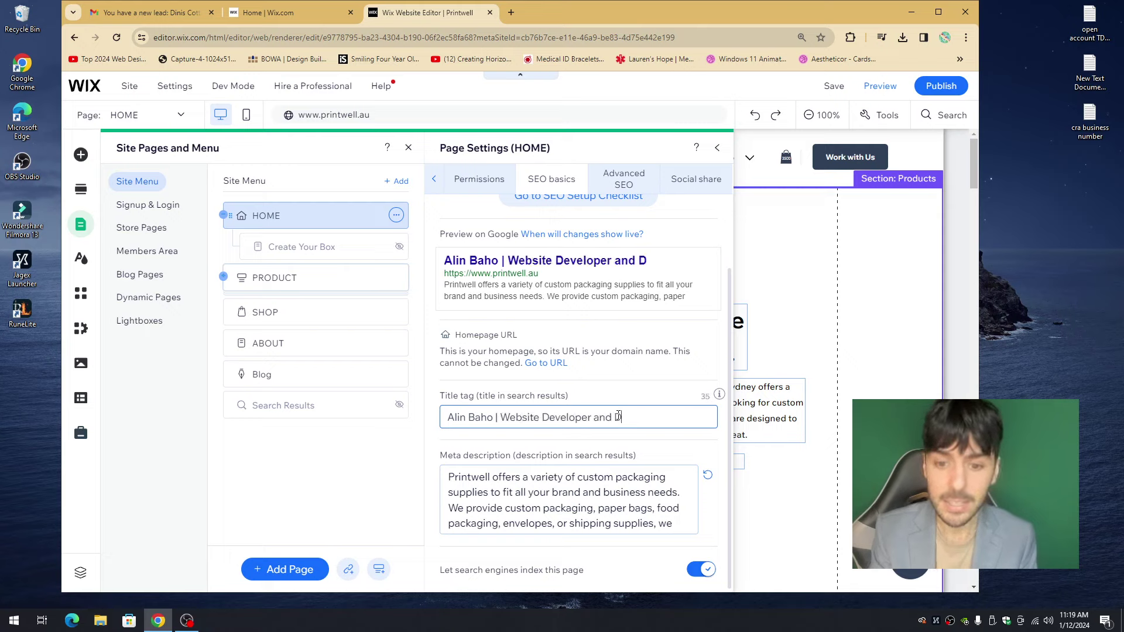
pyautogui.write('esigner |')
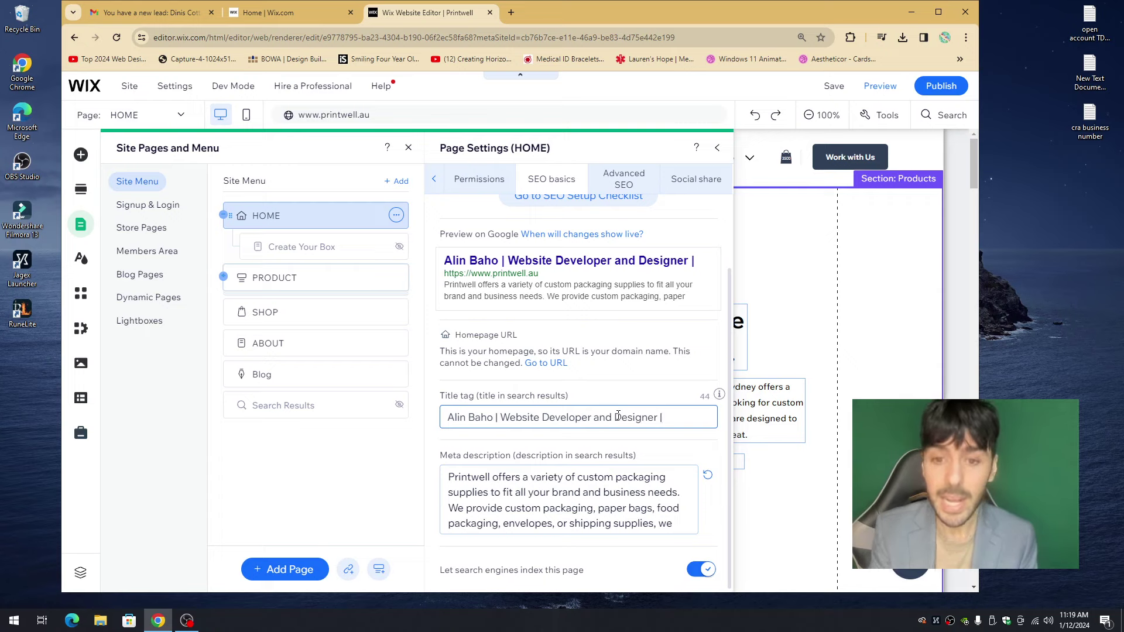
pyautogui.write(' Toronto, C')
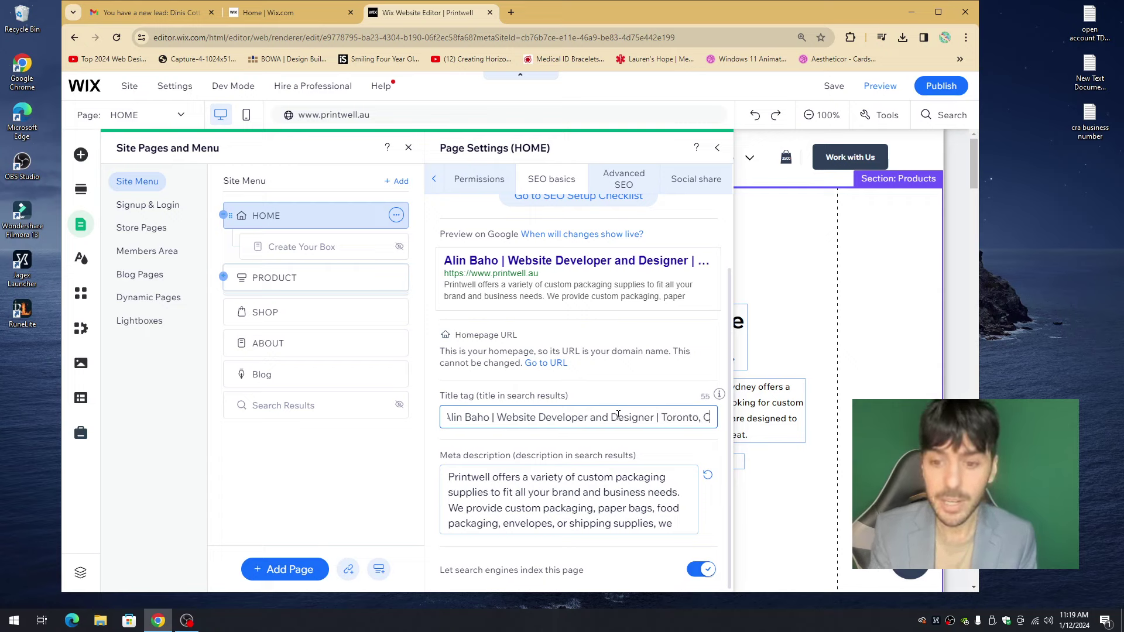
pyautogui.write('anada')
pyautogui.press('Home')
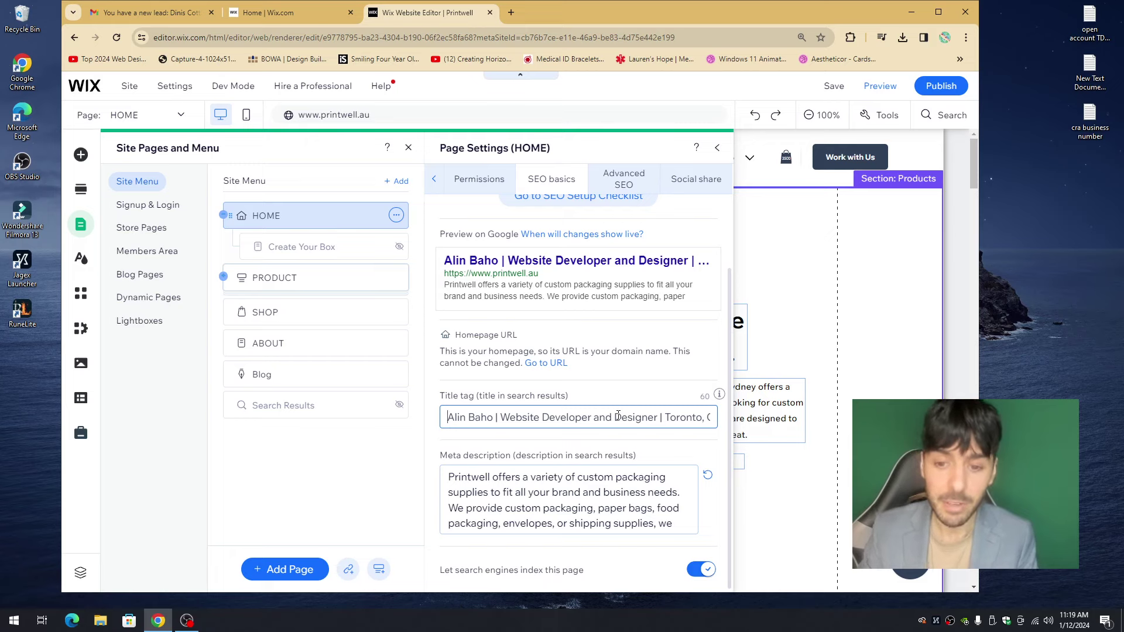
pyautogui.moveTo(719, 395)
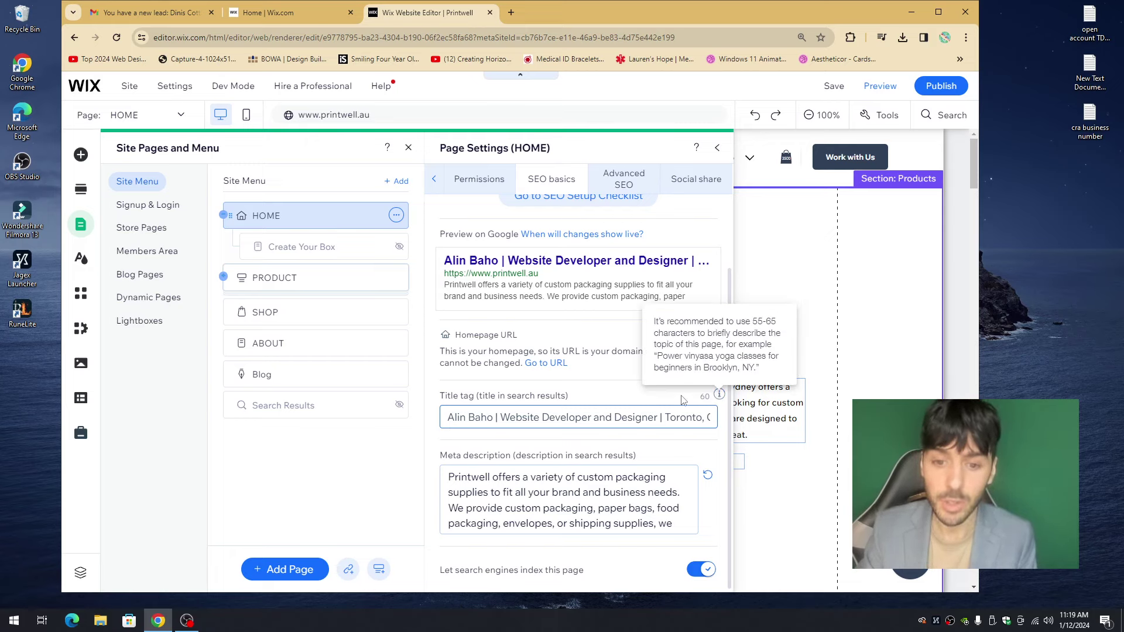
pyautogui.click(719, 396)
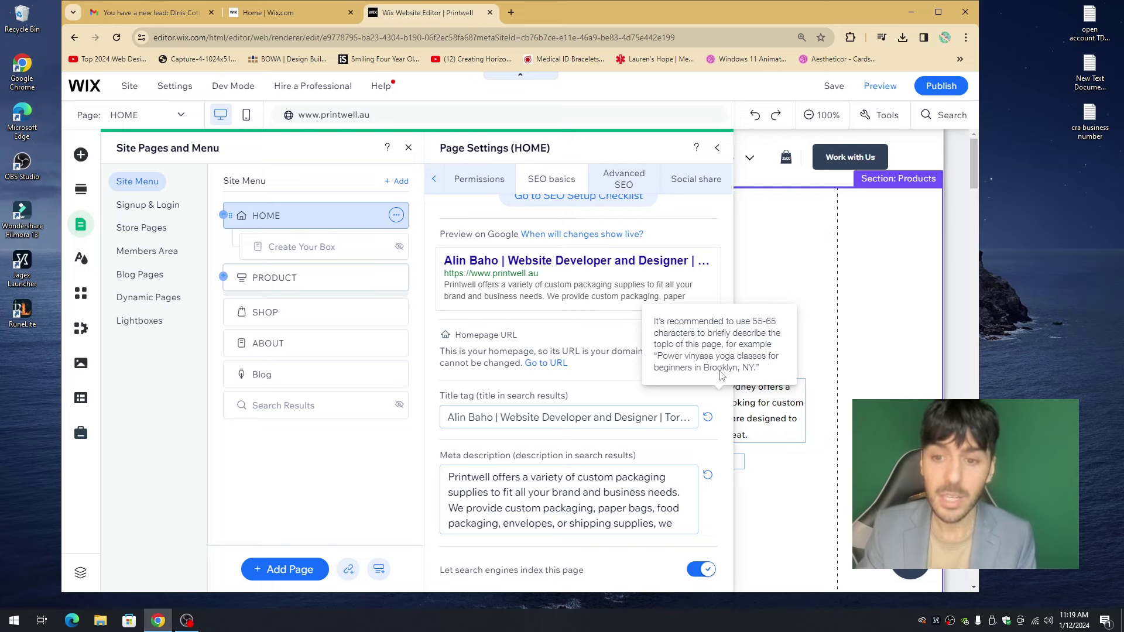
# - Review the homepage meta description, then start a new browser tab
pyautogui.click(658, 417)
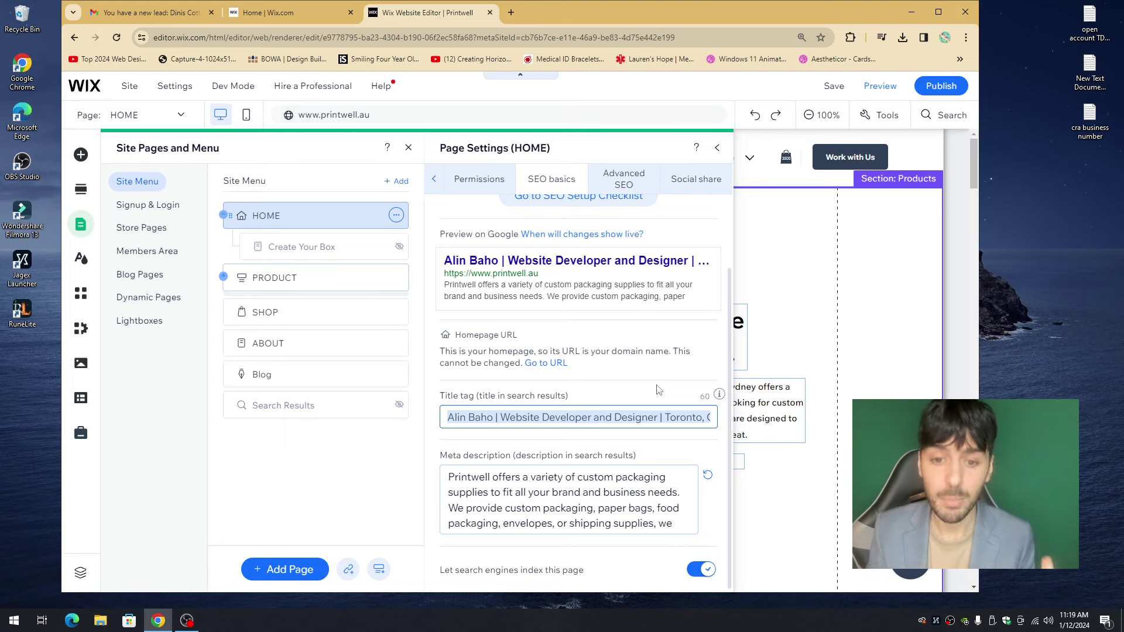
pyautogui.click(540, 484)
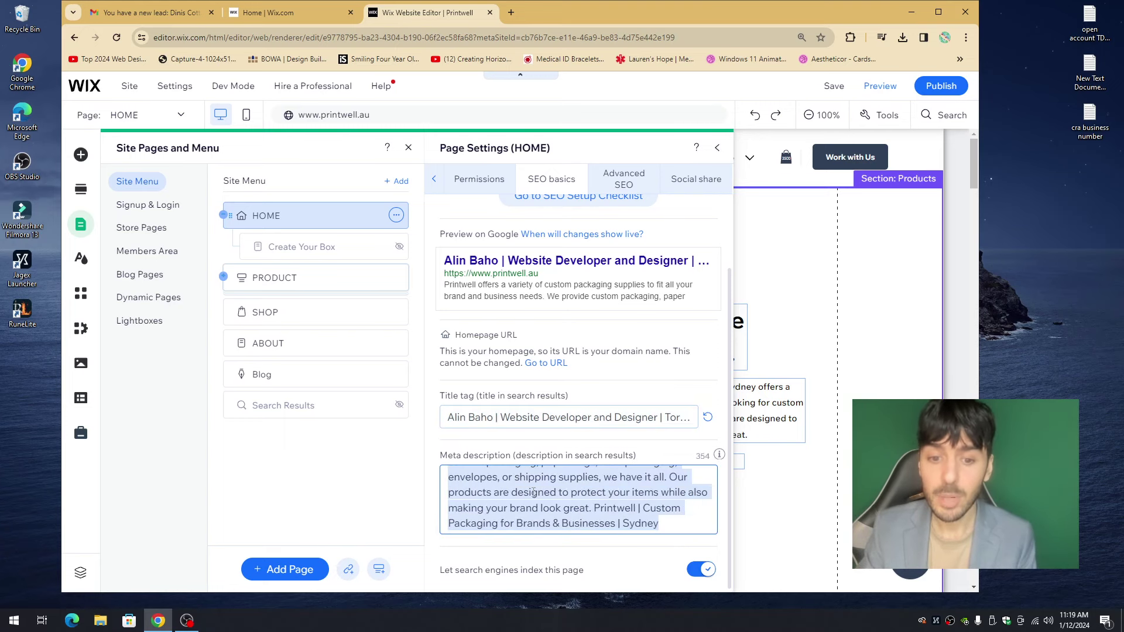
pyautogui.click(566, 517)
pyautogui.scroll(2, 534, 472)
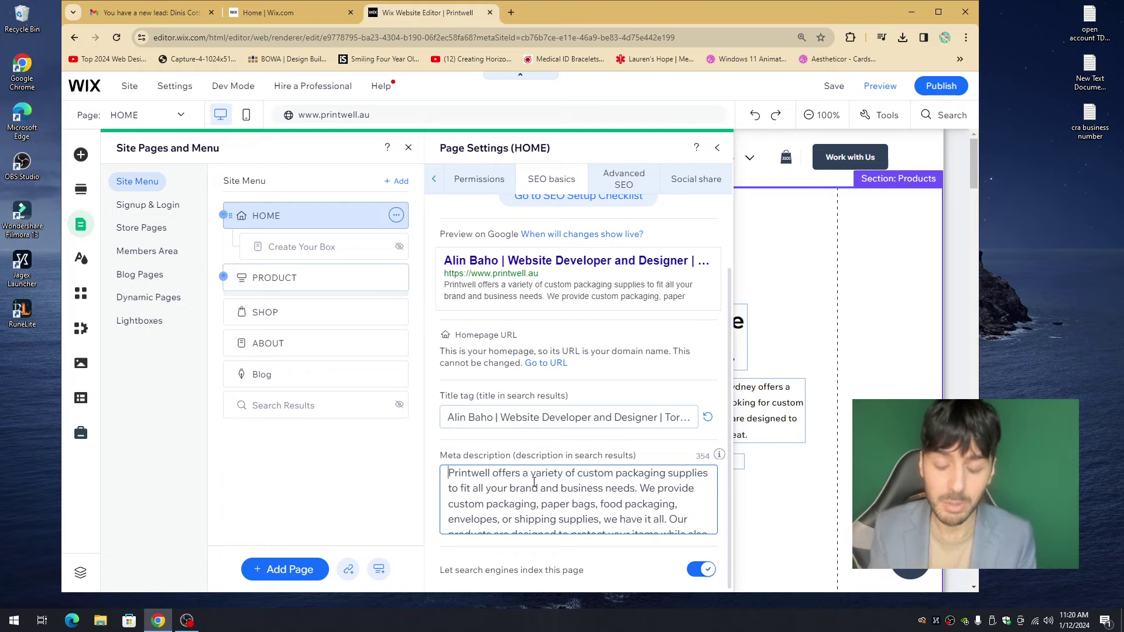
pyautogui.click(510, 18)
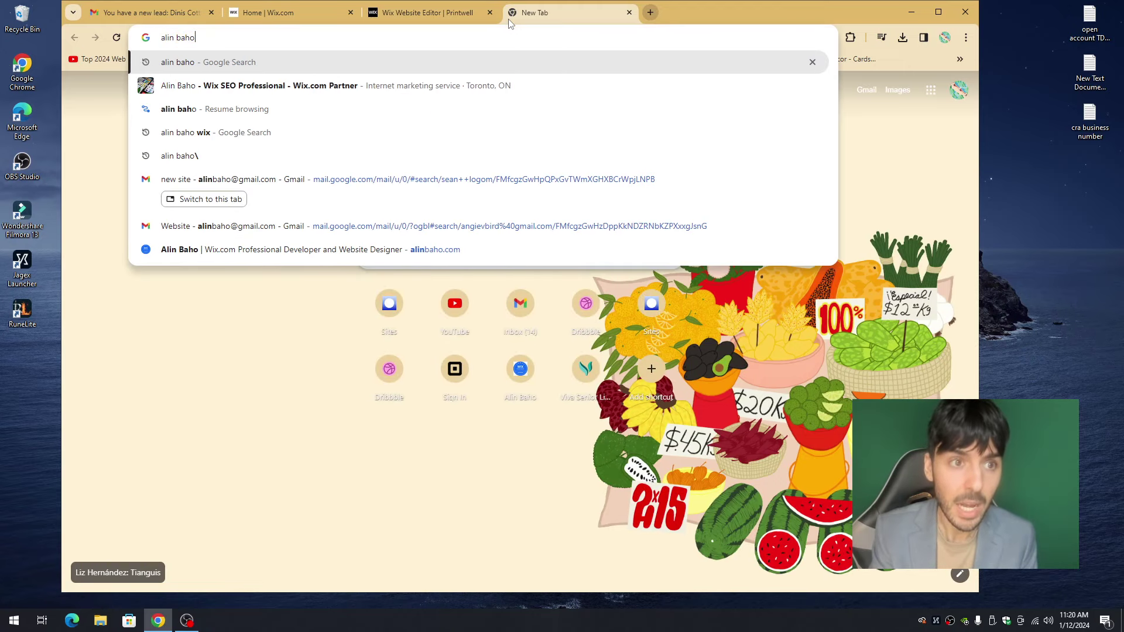
# - Search Google for the owner's name and inspect the top result's title and snippet
pyautogui.press('Return')
pyautogui.scroll(-8, 294, 243)
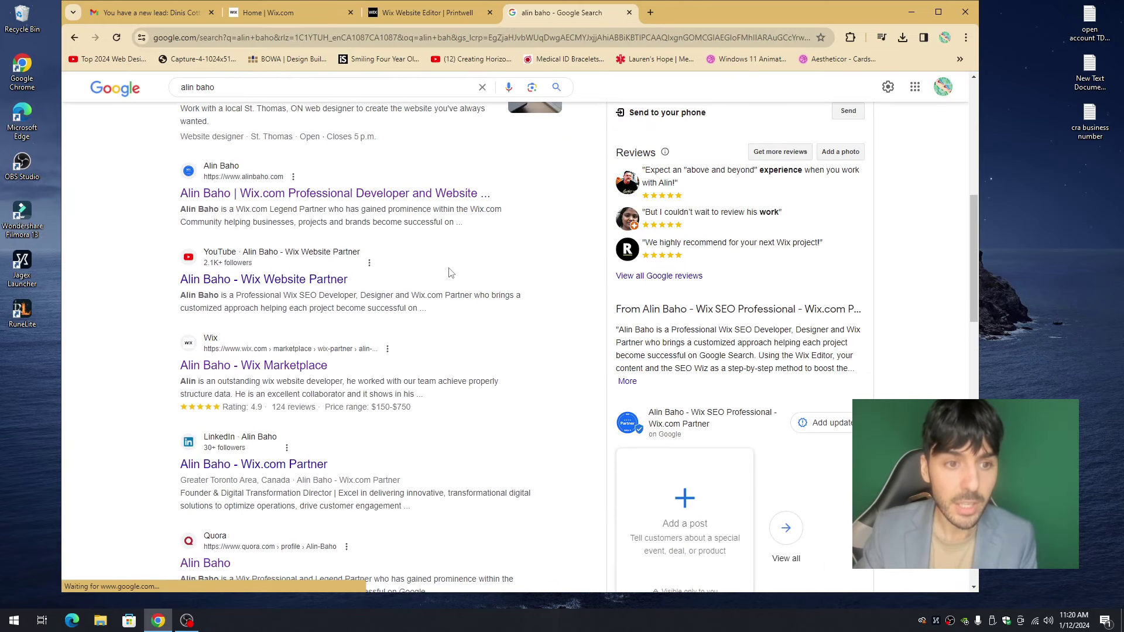
pyautogui.moveTo(177, 194); pyautogui.dragTo(481, 196)
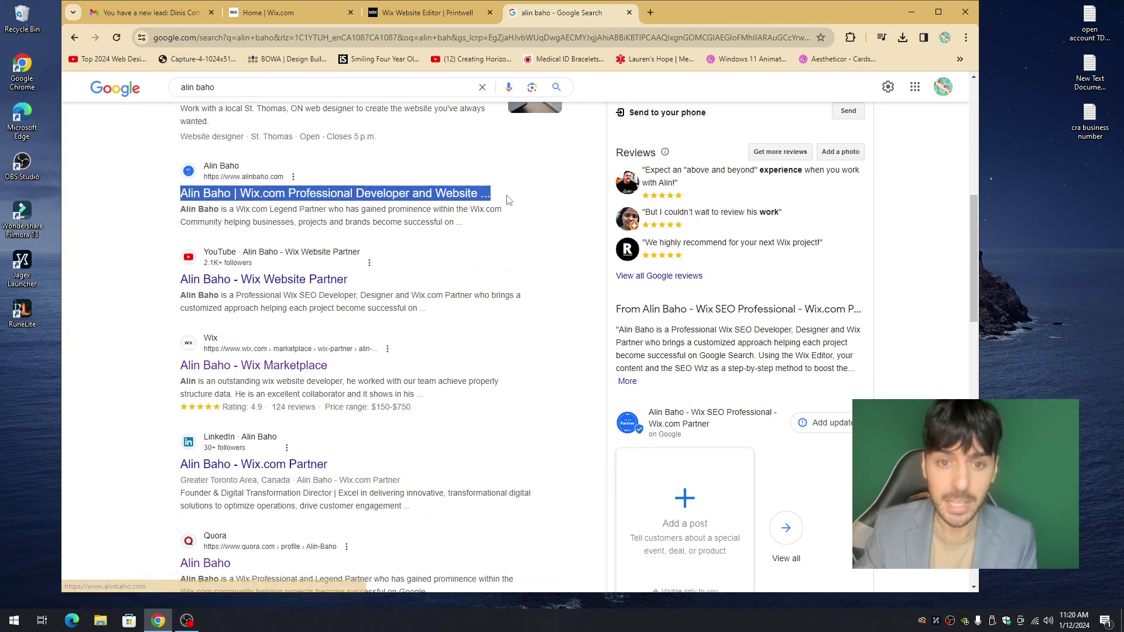
pyautogui.doubleClick(314, 211)
pyautogui.tripleClick(257, 209)
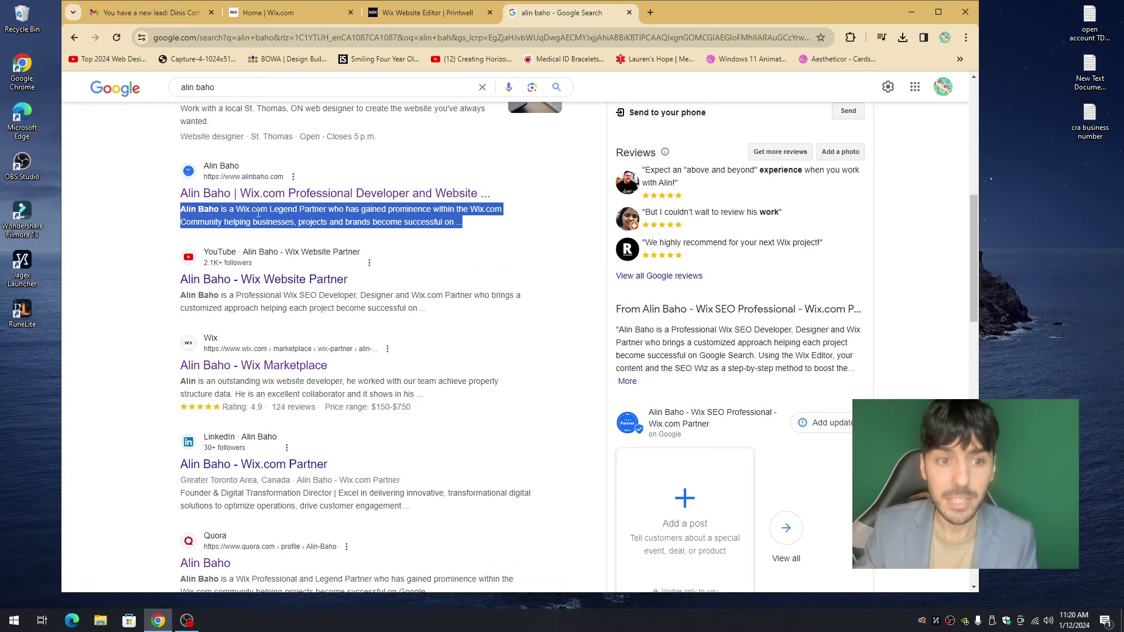
pyautogui.moveTo(176, 195); pyautogui.dragTo(490, 194)
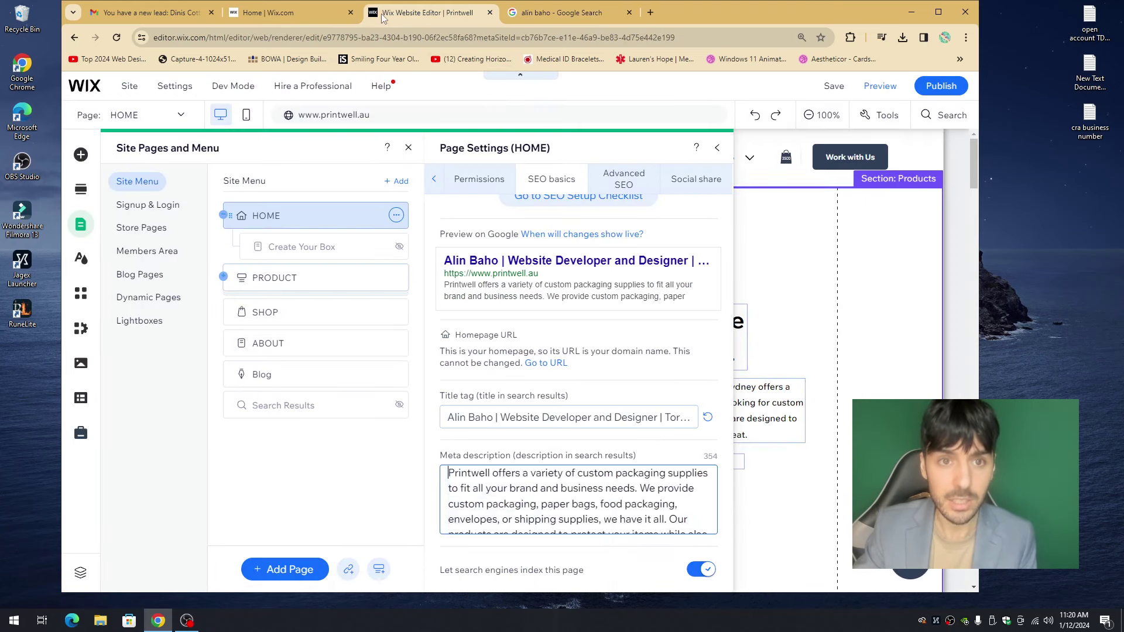
# - Compare the top result's title and description against the Wix title tag and meta description
pyautogui.click(391, 14)
pyautogui.tripleClick(502, 423)
pyautogui.click(563, 12)
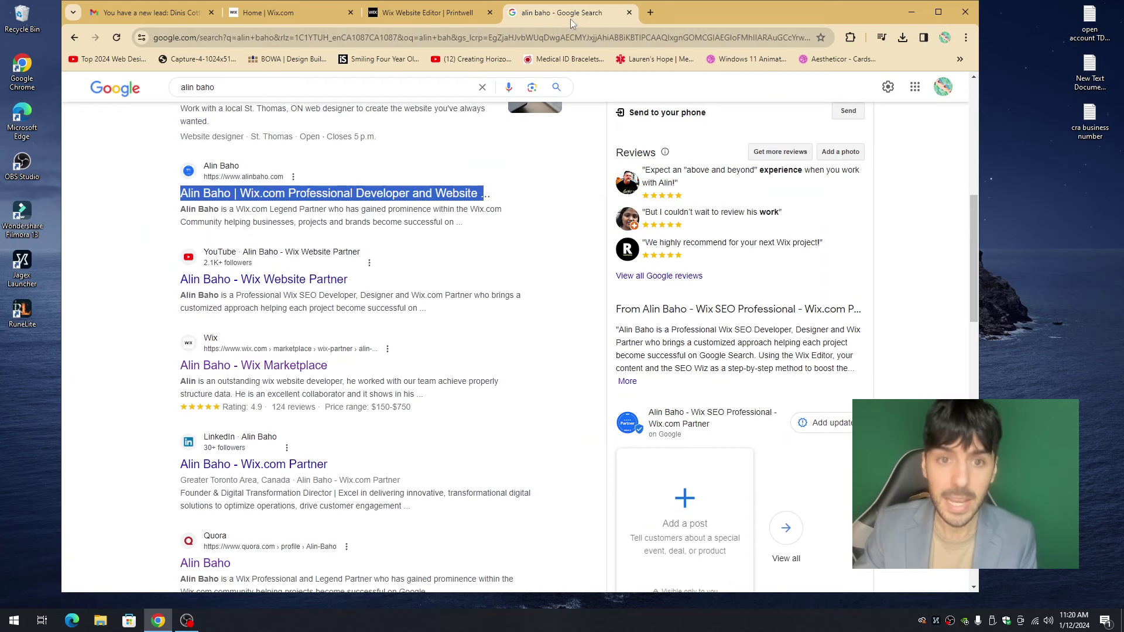
pyautogui.hotkey('ctrl', 'shift', 'Tab')
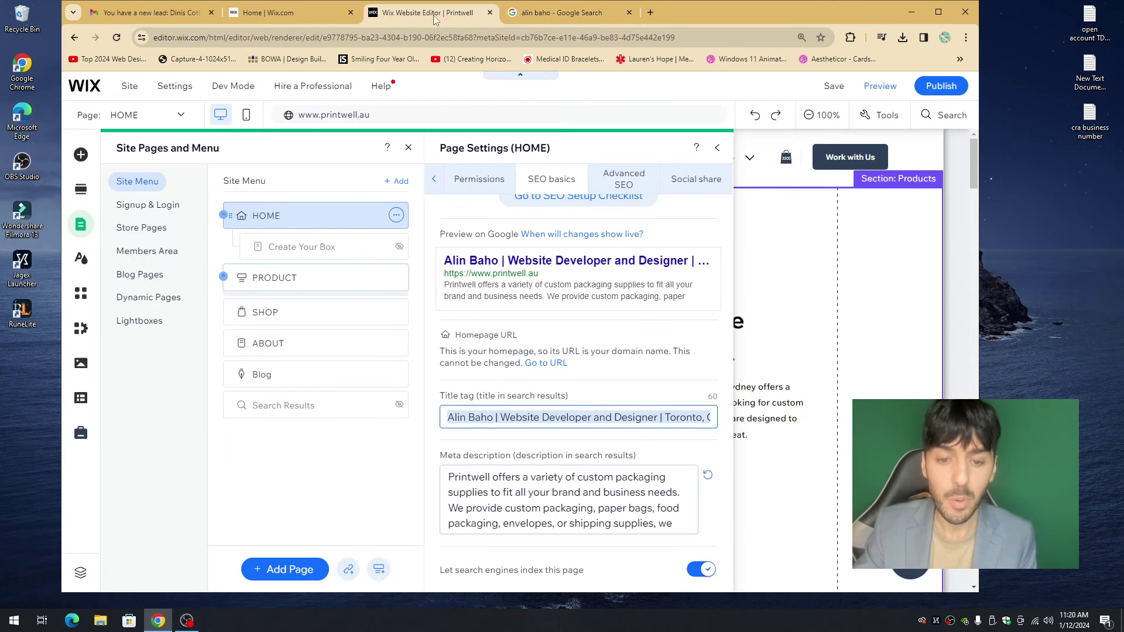
pyautogui.tripleClick(515, 512)
pyautogui.hotkey('ctrl', 'Tab')
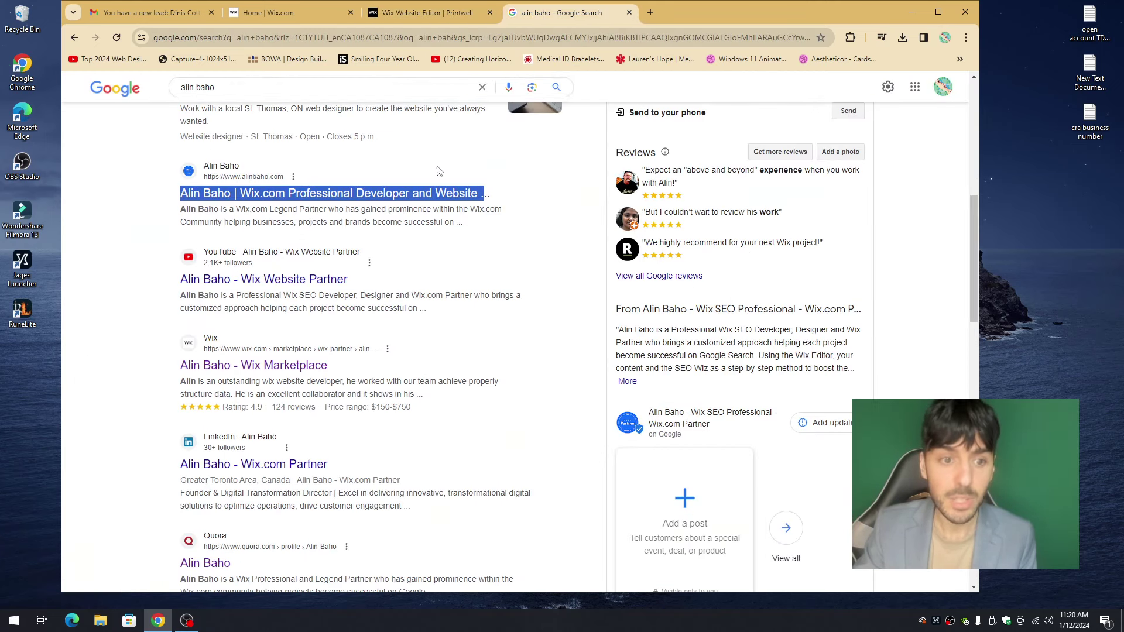
pyautogui.click(251, 220)
pyautogui.moveTo(183, 209); pyautogui.dragTo(457, 224)
pyautogui.click(468, 229)
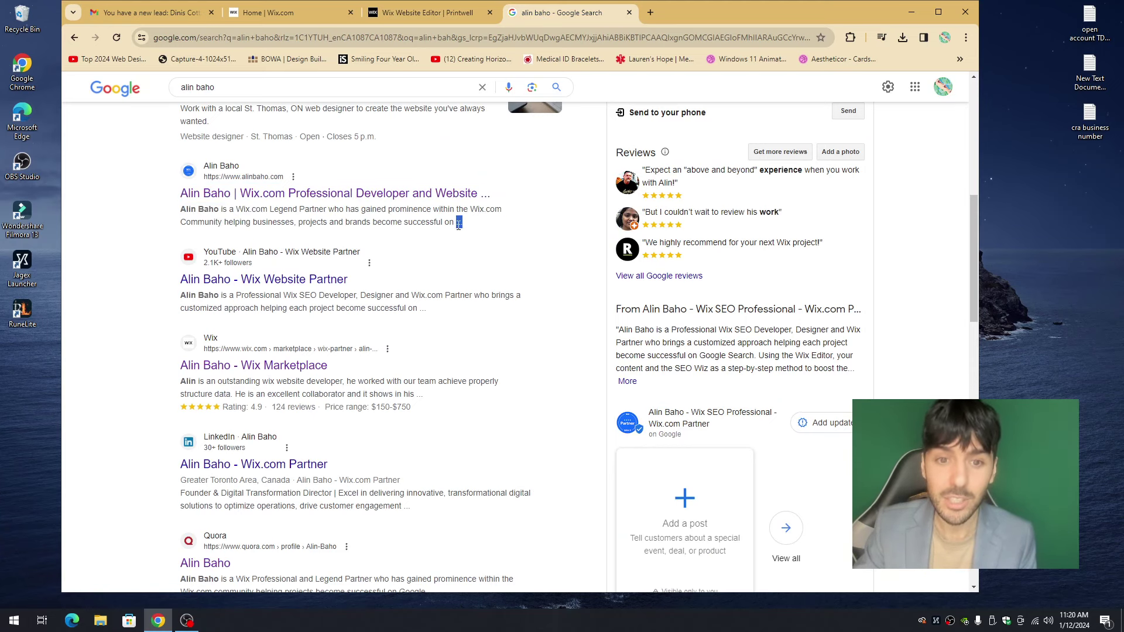
pyautogui.hotkey('ctrl', 'shift', 'Tab')
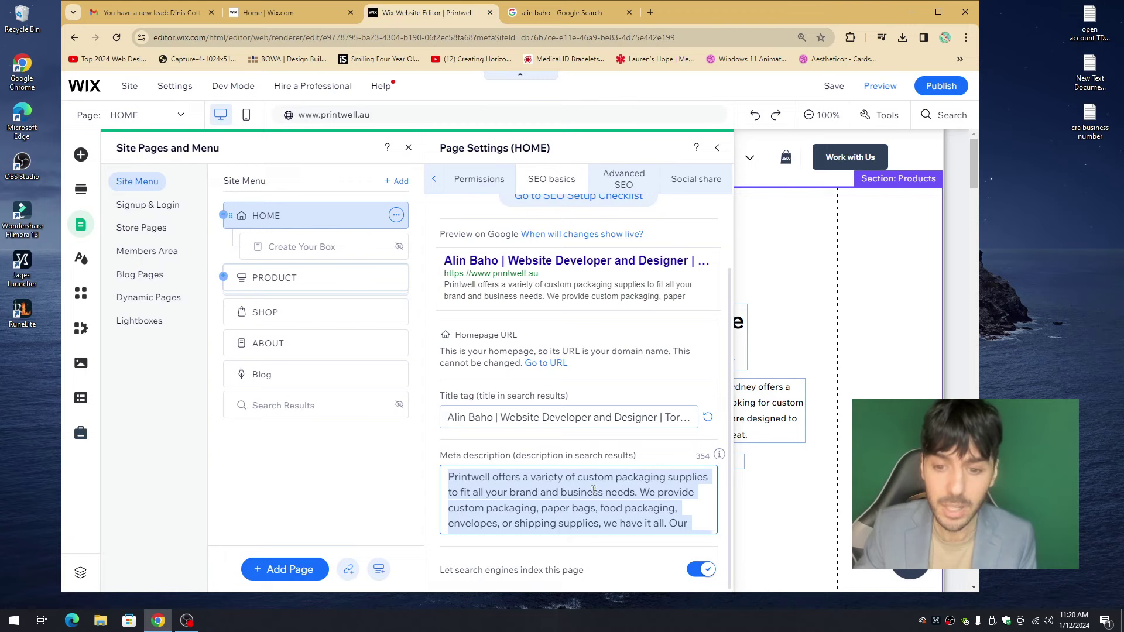
pyautogui.click(593, 492)
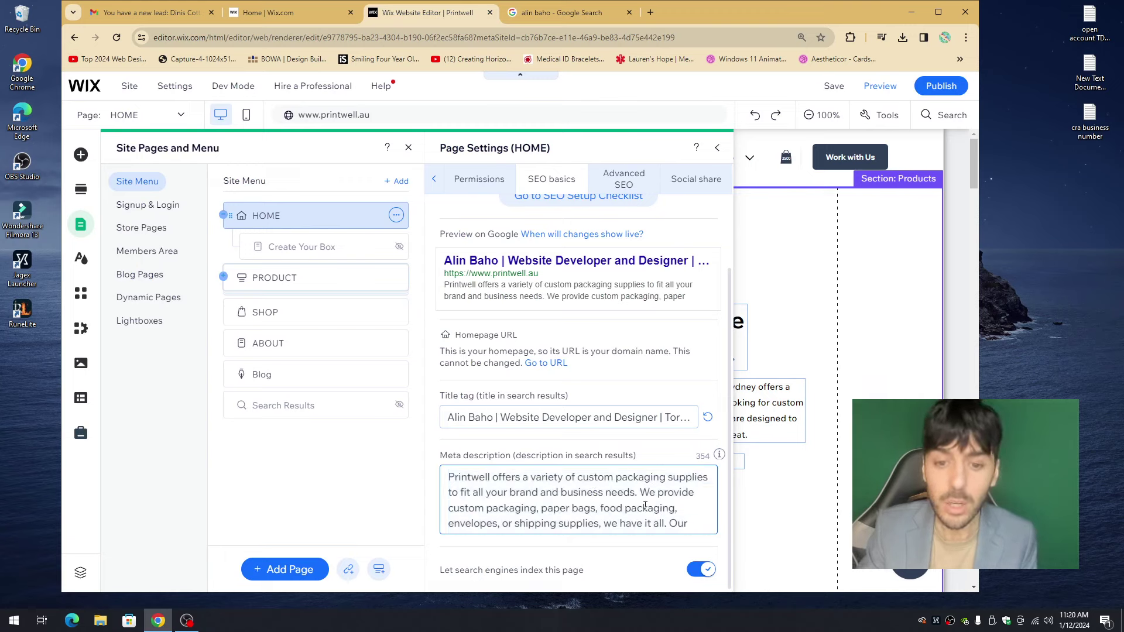
pyautogui.scroll(-3, 620, 497)
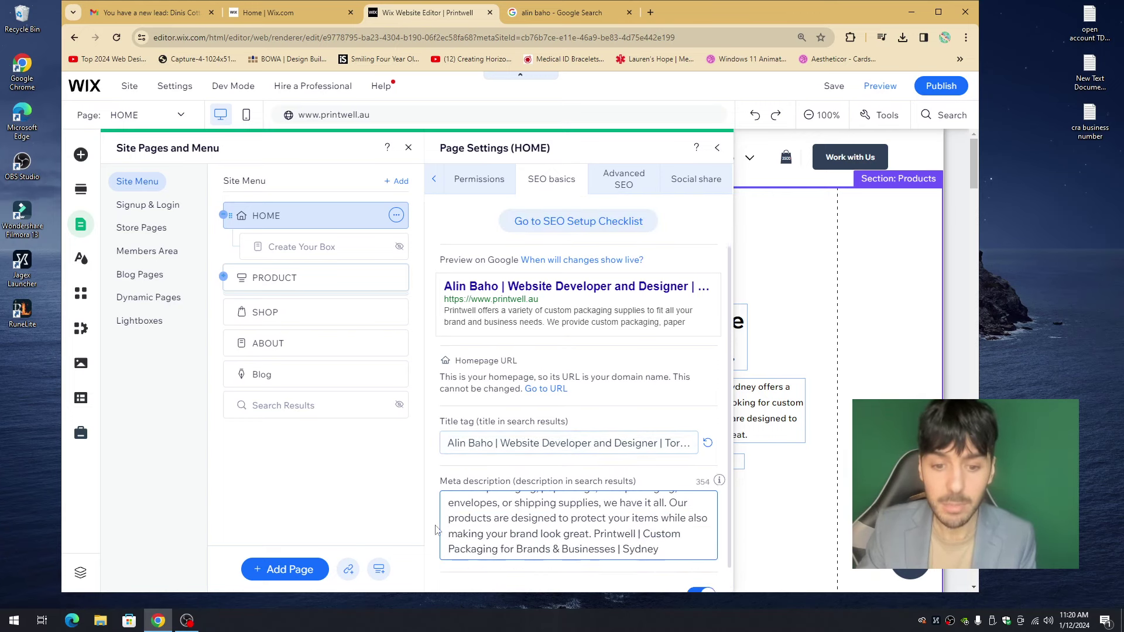
pyautogui.scroll(4, 489, 514)
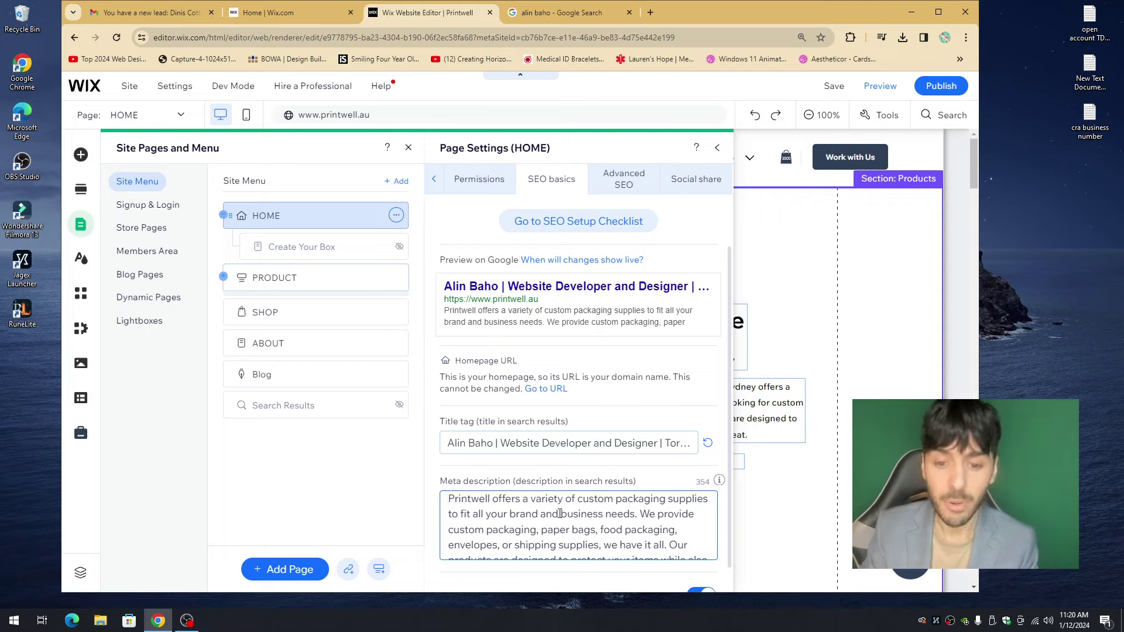
pyautogui.moveTo(578, 500); pyautogui.dragTo(665, 500)
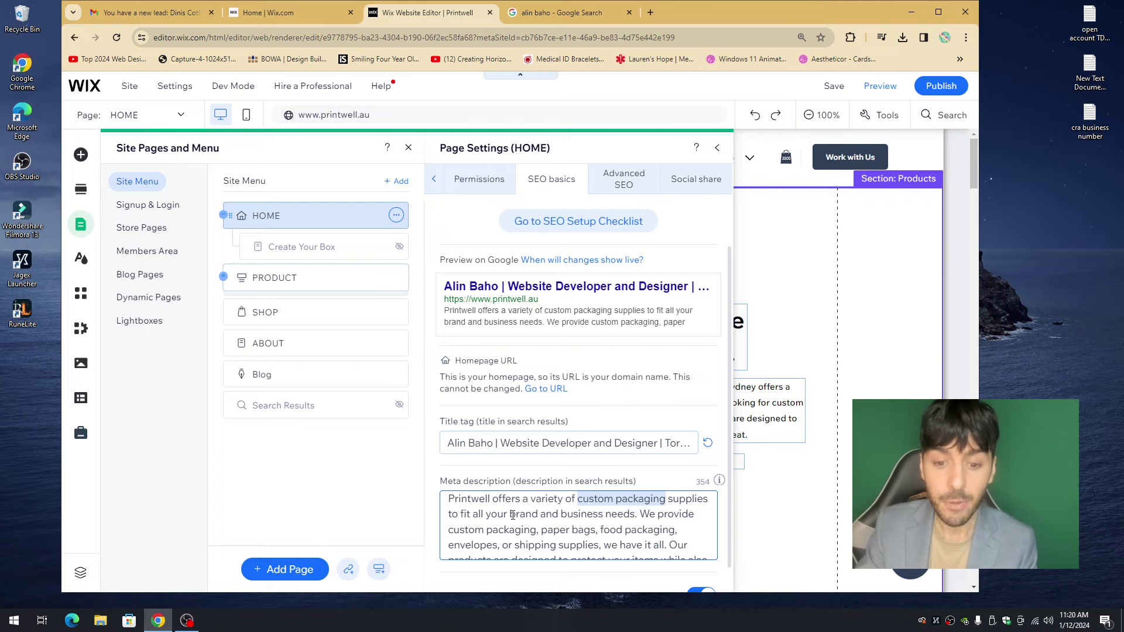
pyautogui.moveTo(513, 515); pyautogui.dragTo(624, 514)
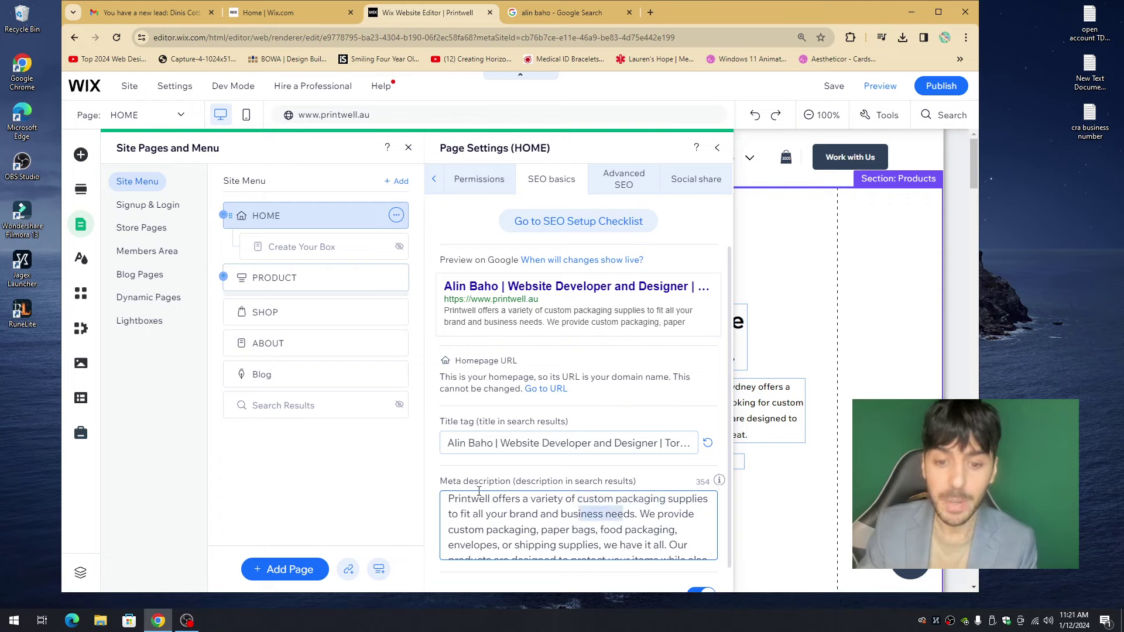
pyautogui.click(520, 497)
pyautogui.tripleClick(518, 438)
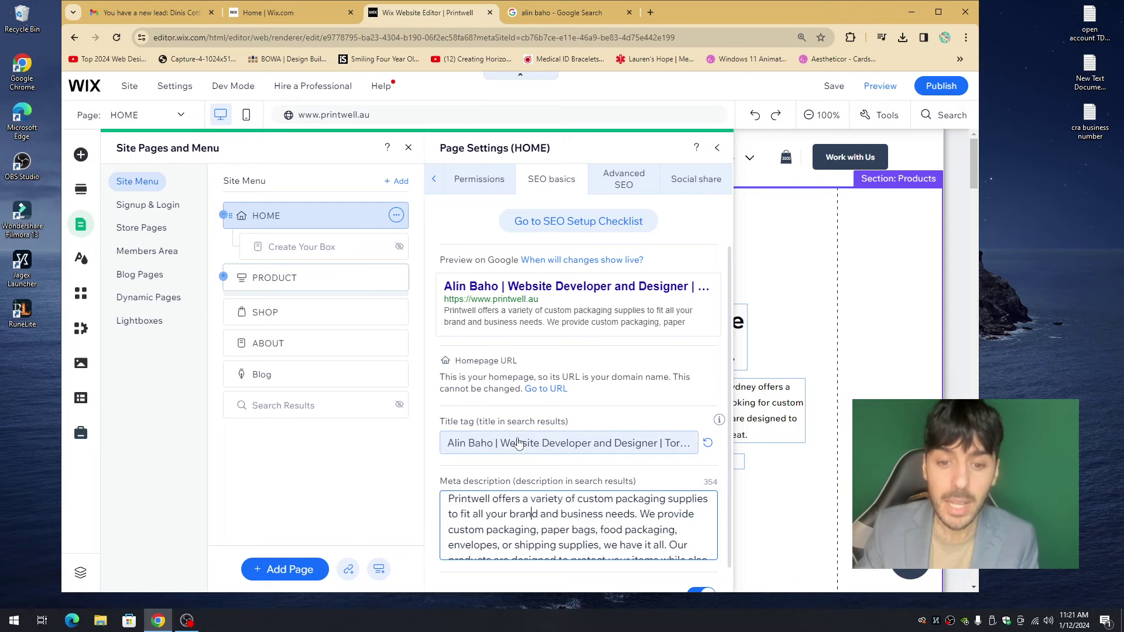
pyautogui.scroll(-1, 518, 438)
pyautogui.tripleClick(518, 480)
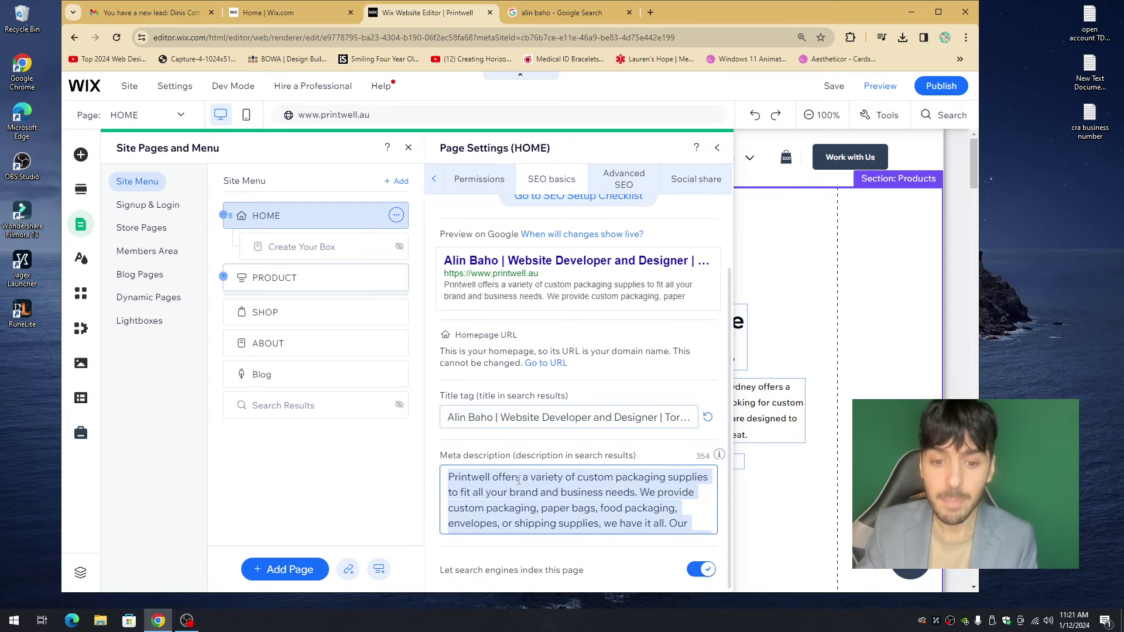
pyautogui.click(526, 457)
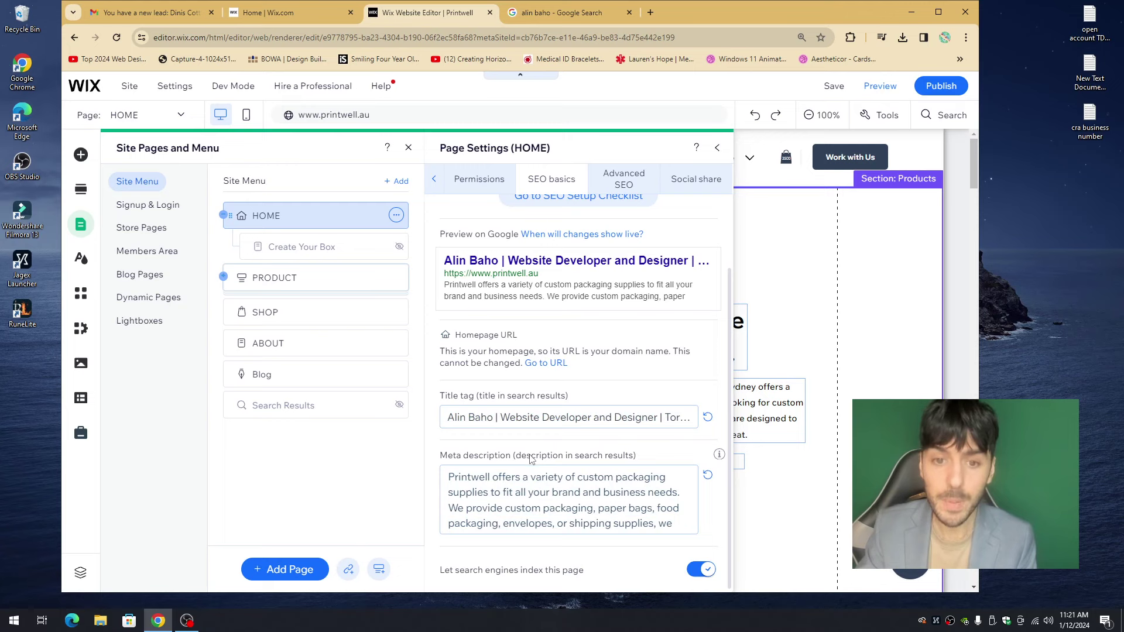
pyautogui.scroll(3, 547, 425)
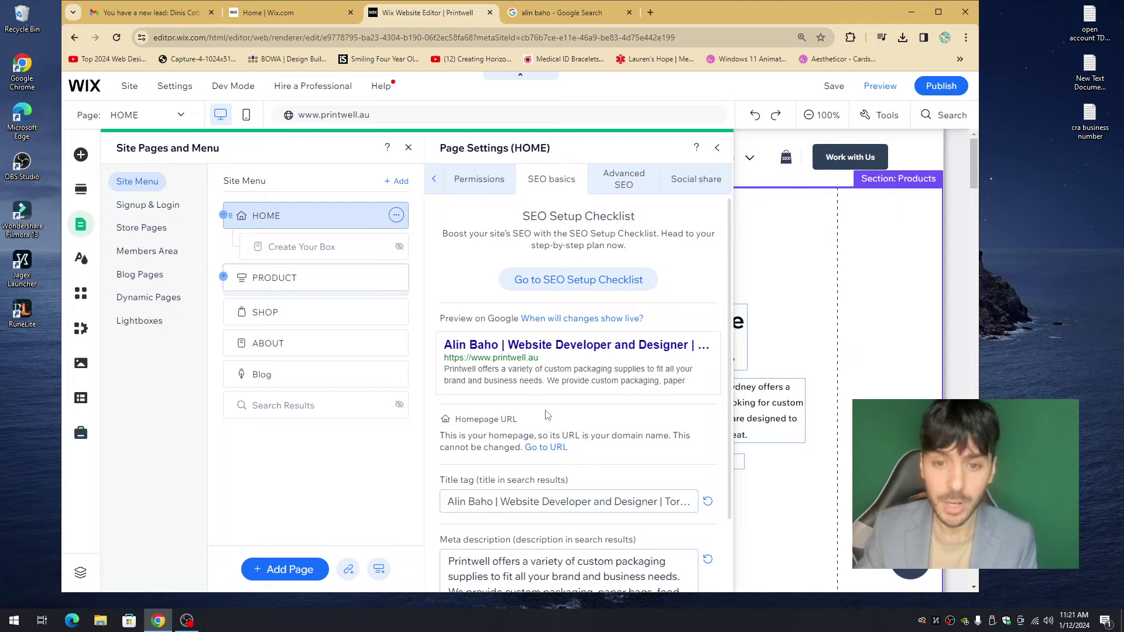
# - Expand Structured data markup on the Advanced SEO tab to show the Sitelinks search box entry
pyautogui.click(616, 185)
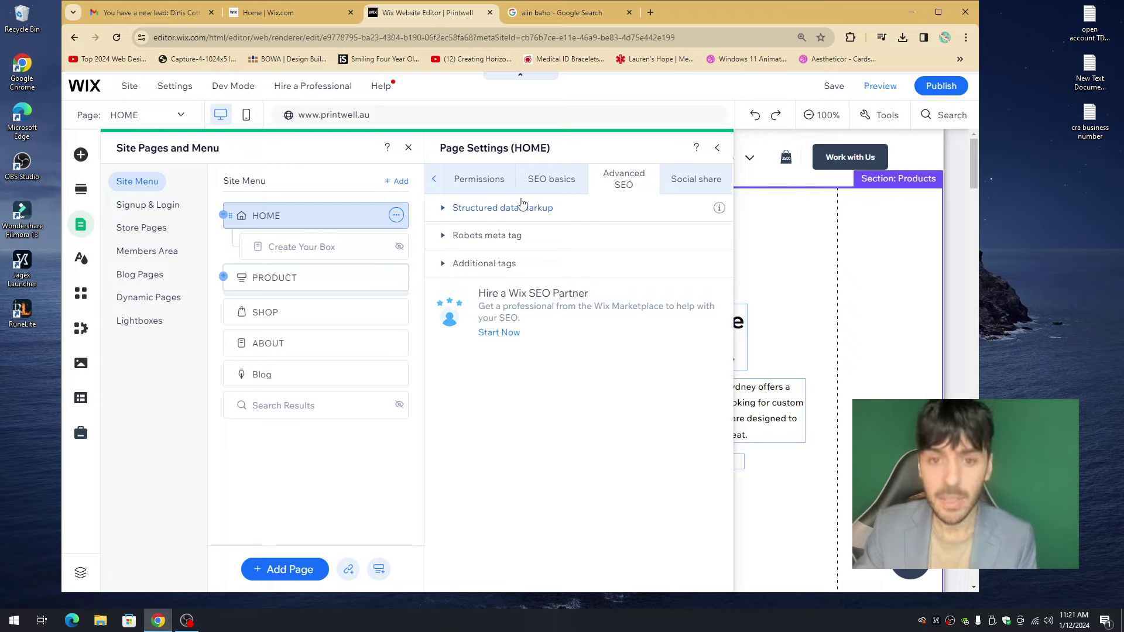
pyautogui.click(444, 210)
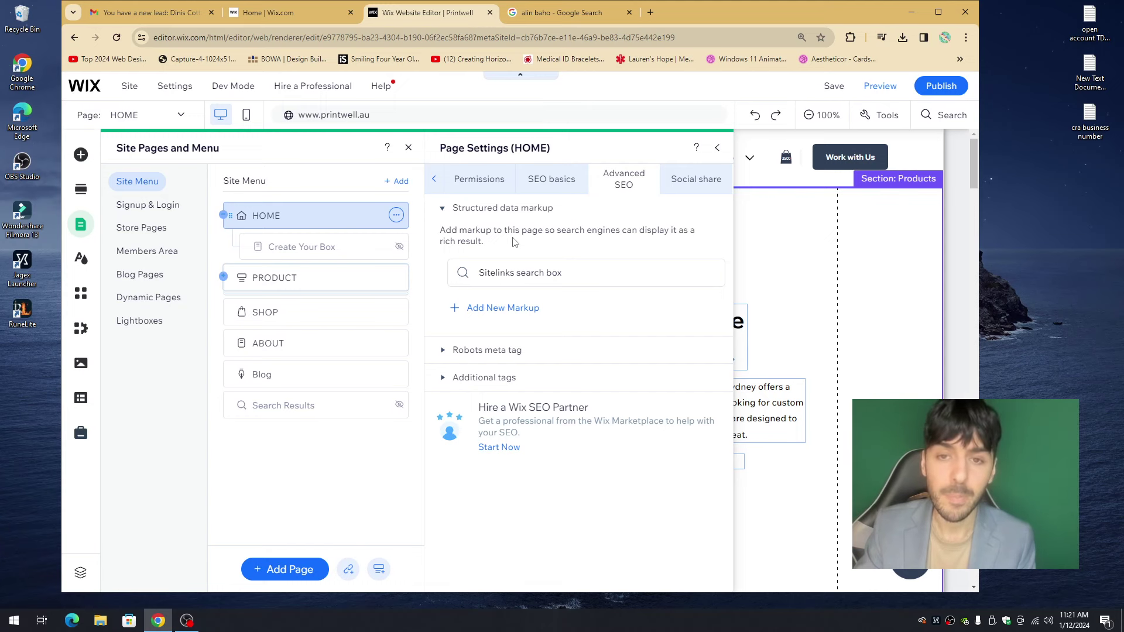
# - Run a suggested Google search about the owner and review the five-star review snippet
pyautogui.click(578, 13)
pyautogui.scroll(6, 476, 225)
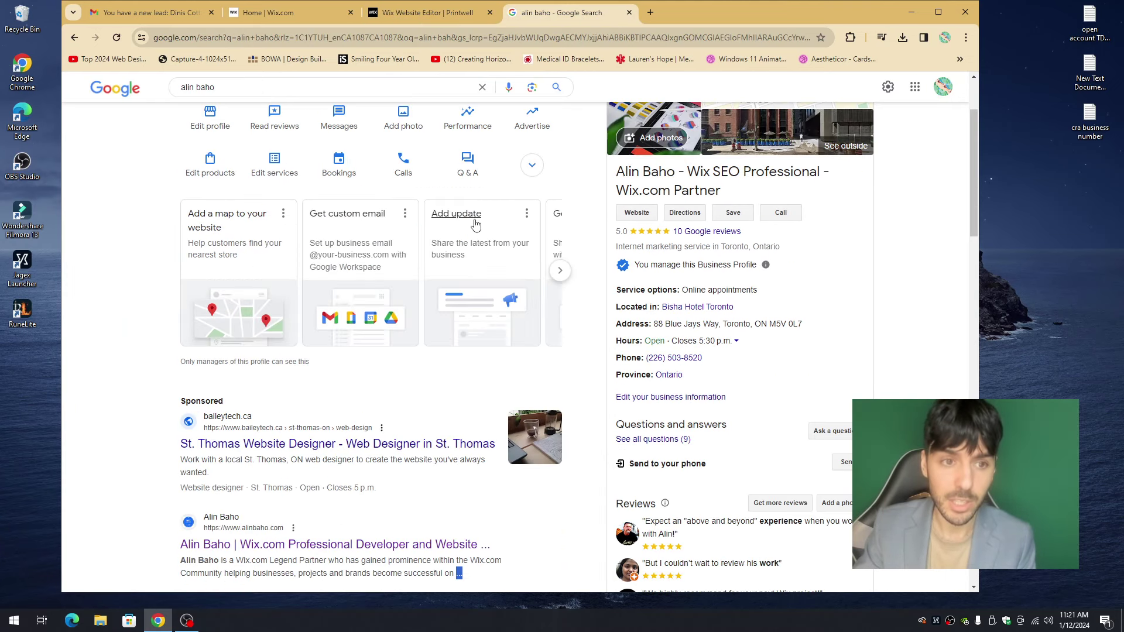
pyautogui.scroll(2, 475, 224)
pyautogui.doubleClick(341, 100)
pyautogui.tripleClick(340, 99)
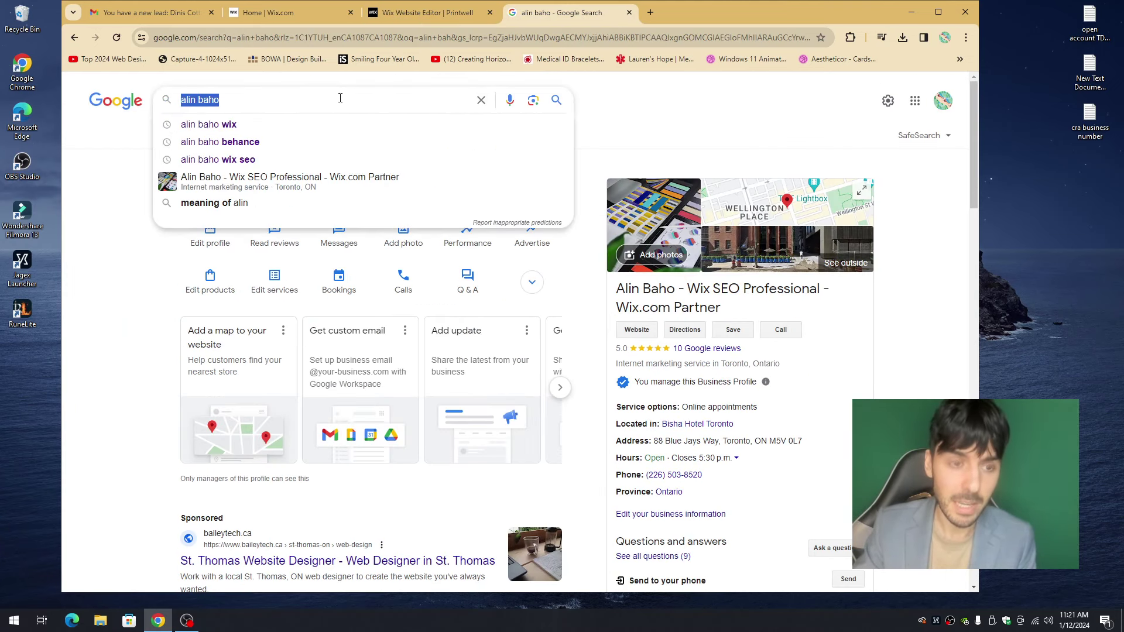
pyautogui.write('is alin')
pyautogui.press('Down')
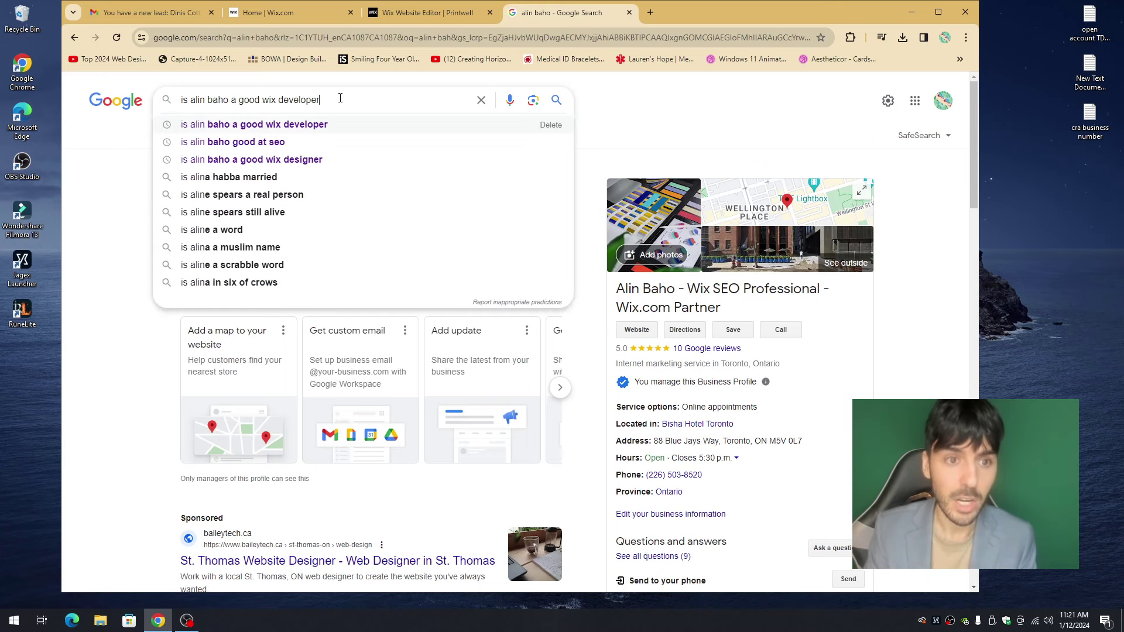
pyautogui.press('Return')
pyautogui.scroll(-3, 543, 220)
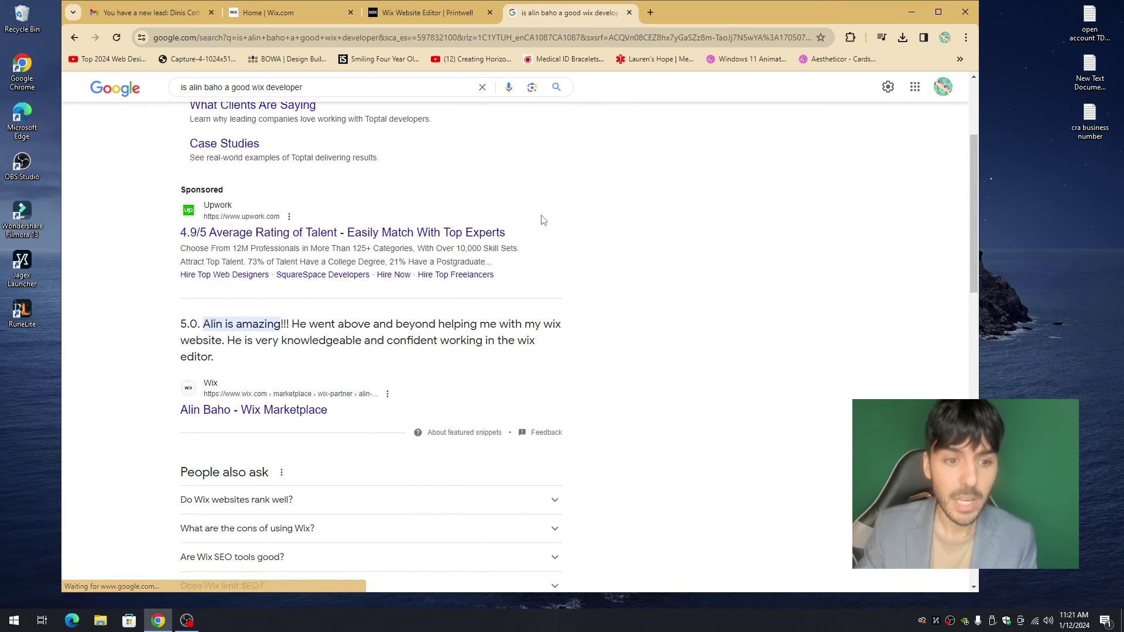
pyautogui.scroll(-1, 543, 221)
pyautogui.moveTo(191, 267); pyautogui.dragTo(309, 283)
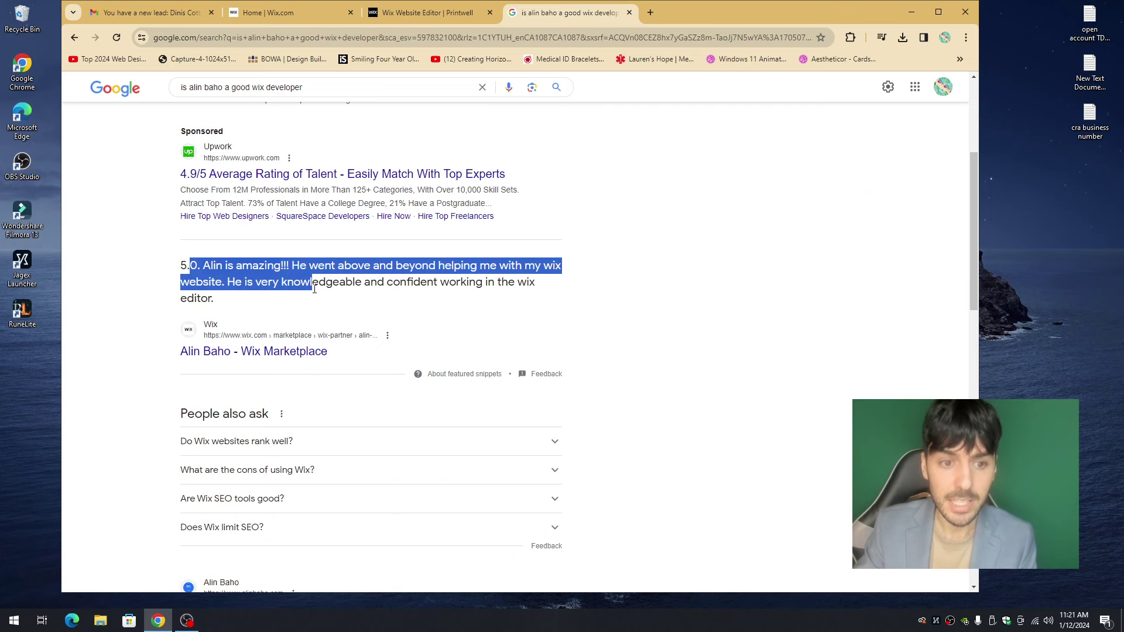
pyautogui.click(422, 299)
# - Change the query to 'seo developer' and check the 'Is Wix good or bad for SEO?' answer
pyautogui.scroll(4, 395, 281)
pyautogui.moveTo(321, 100); pyautogui.dragTo(271, 99)
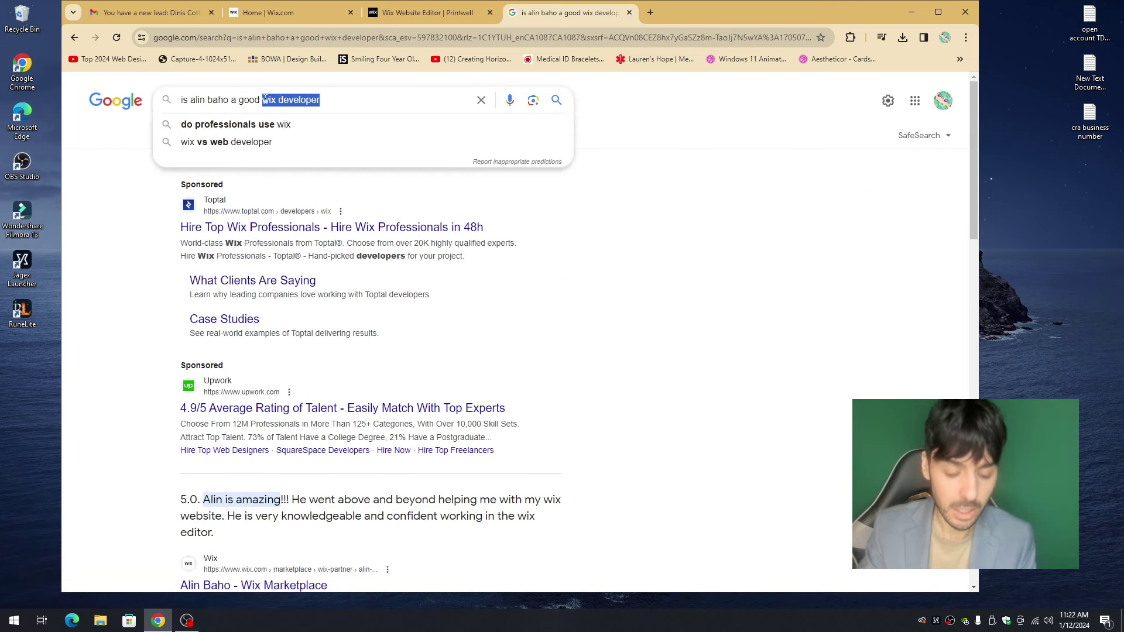
pyautogui.write('seo developer')
pyautogui.press('Return')
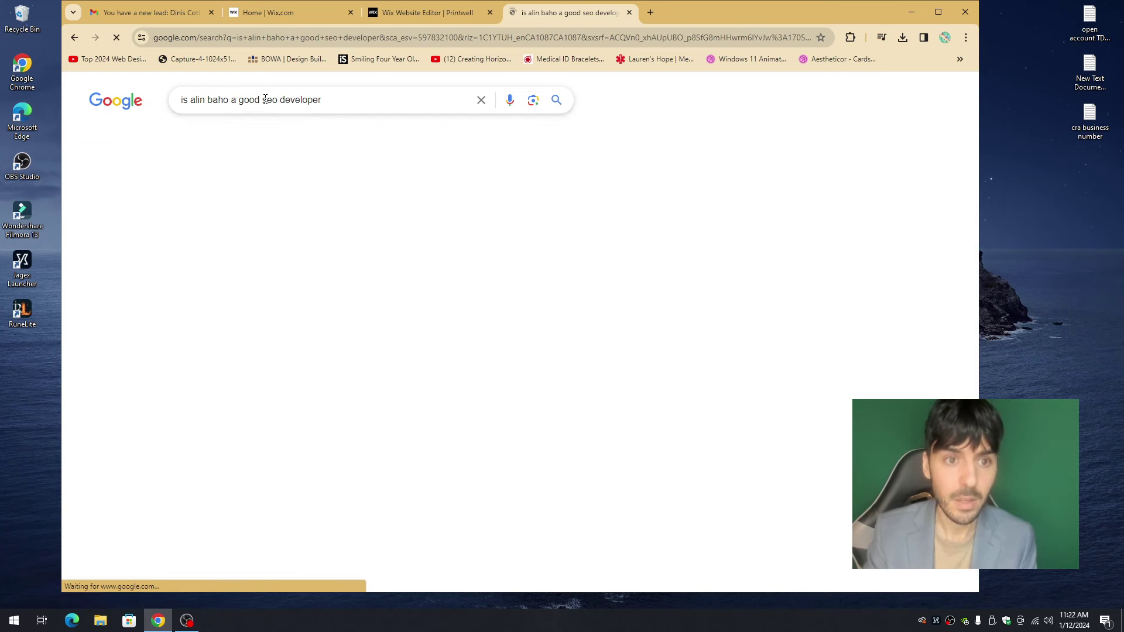
pyautogui.scroll(-5, 340, 221)
pyautogui.scroll(-2, 342, 220)
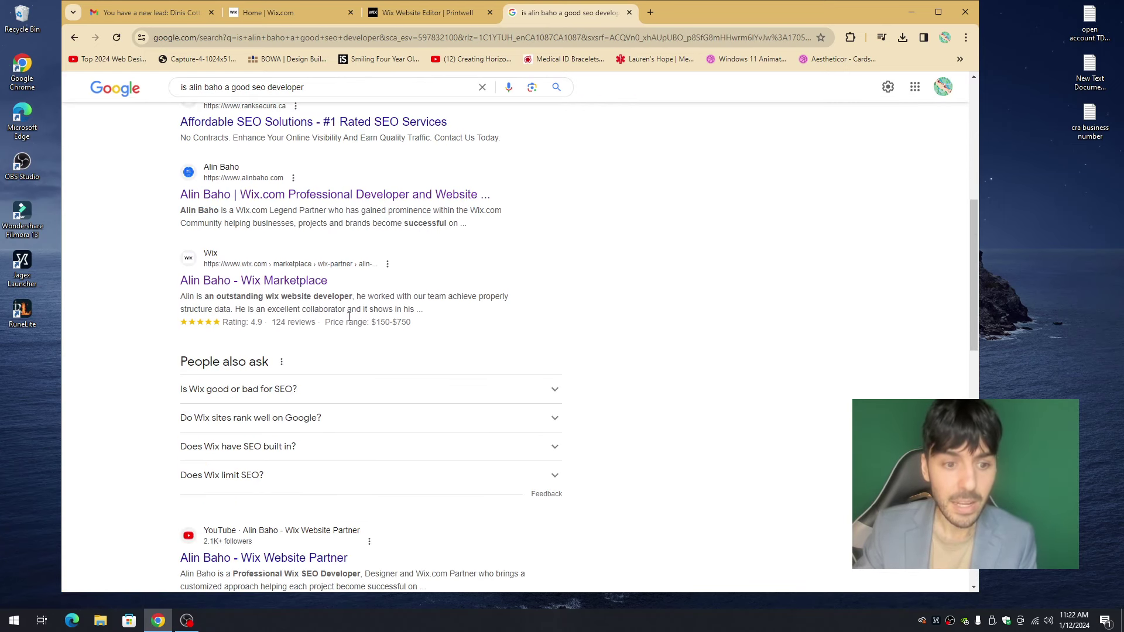
pyautogui.click(309, 330)
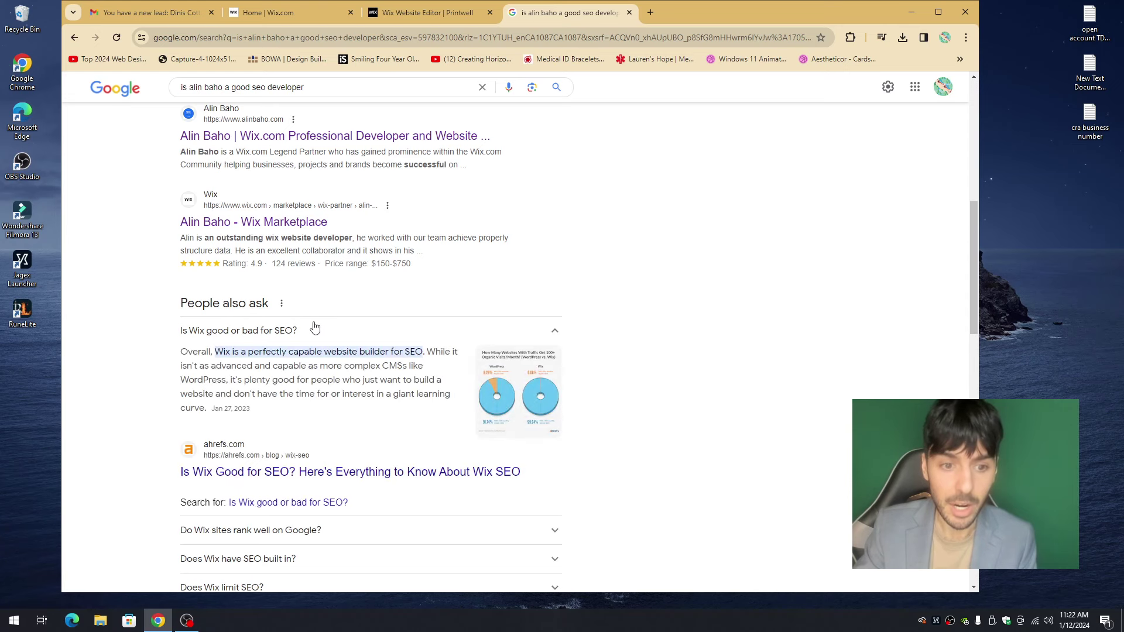
pyautogui.click(312, 331)
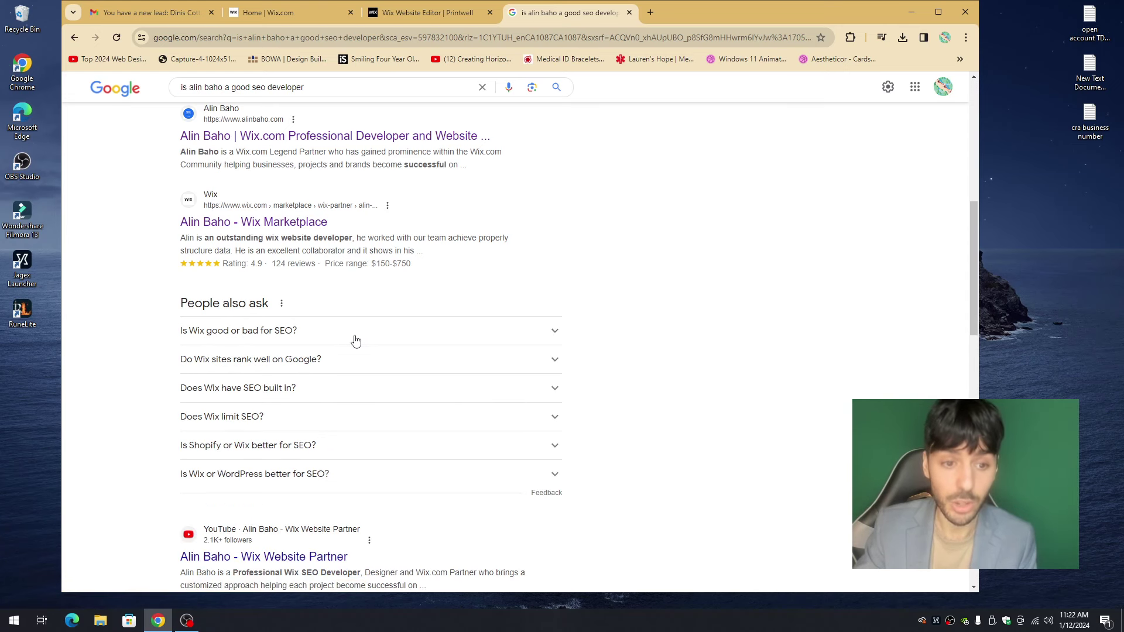
pyautogui.scroll(10, 351, 328)
# - Search 'is an faq page good for seo' and read the featured snippet
pyautogui.click(347, 105)
pyautogui.write('is an faq')
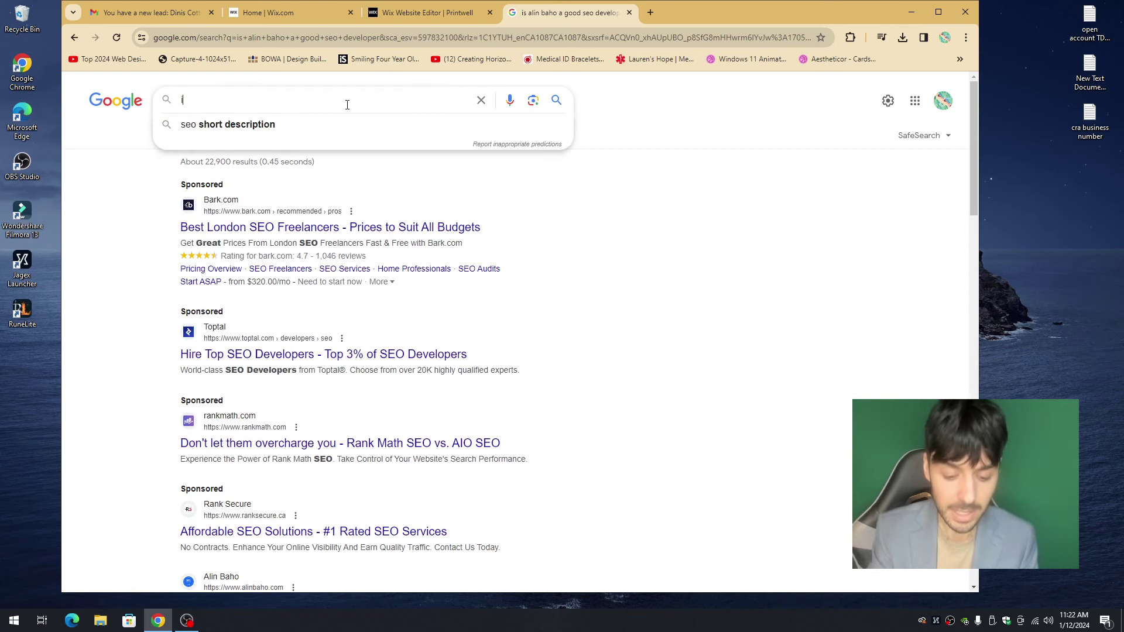
pyautogui.press('Down')
pyautogui.press('Return')
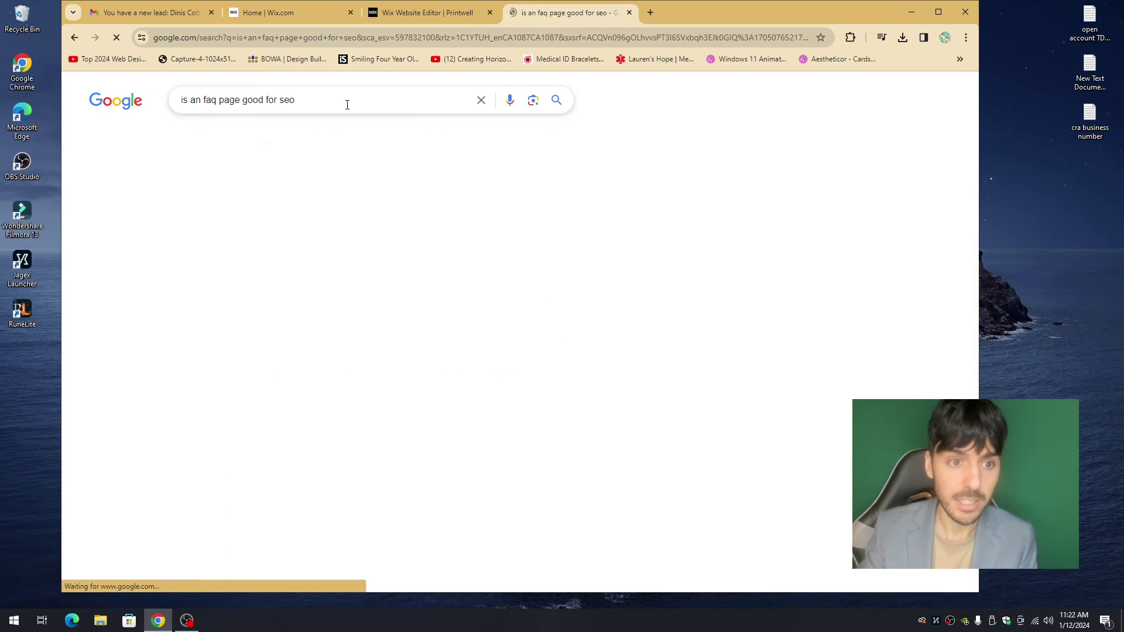
pyautogui.moveTo(183, 189); pyautogui.dragTo(270, 271)
pyautogui.click(320, 268)
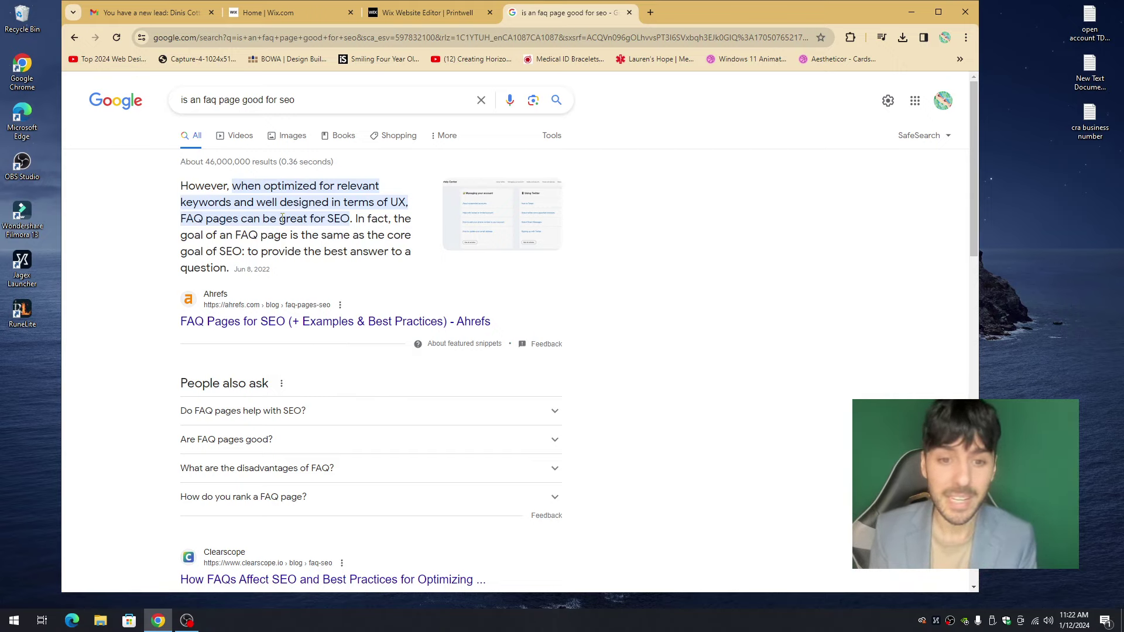
# - Read Google's 'How Google's featured snippets work' help article, then go back to the Printwell editor tab
pyautogui.click(449, 347)
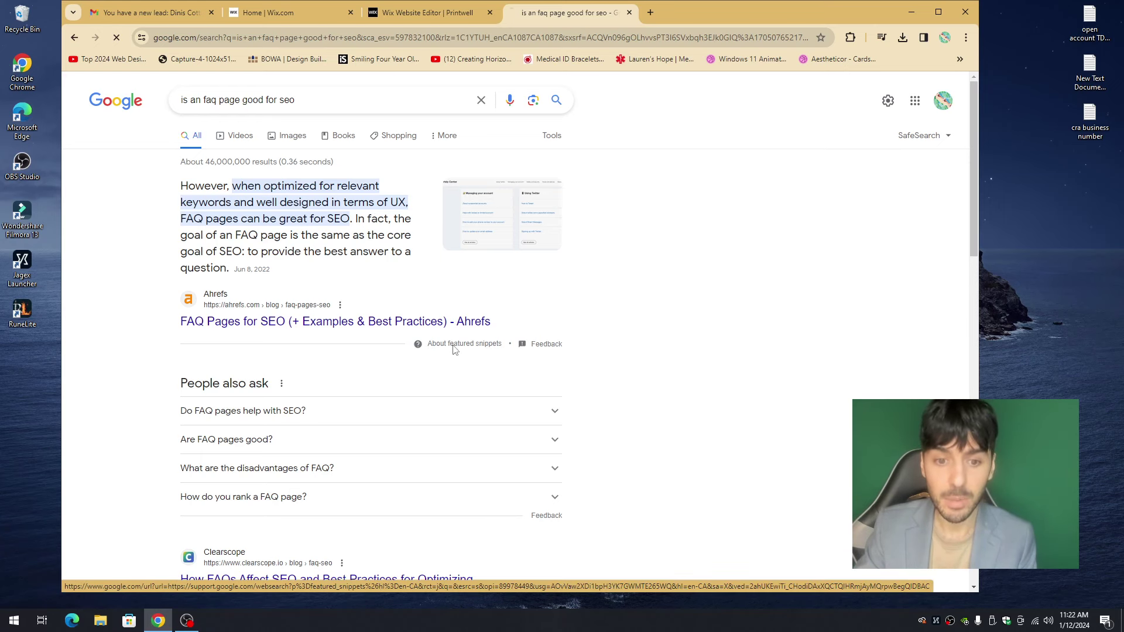
pyautogui.scroll(-4, 238, 208)
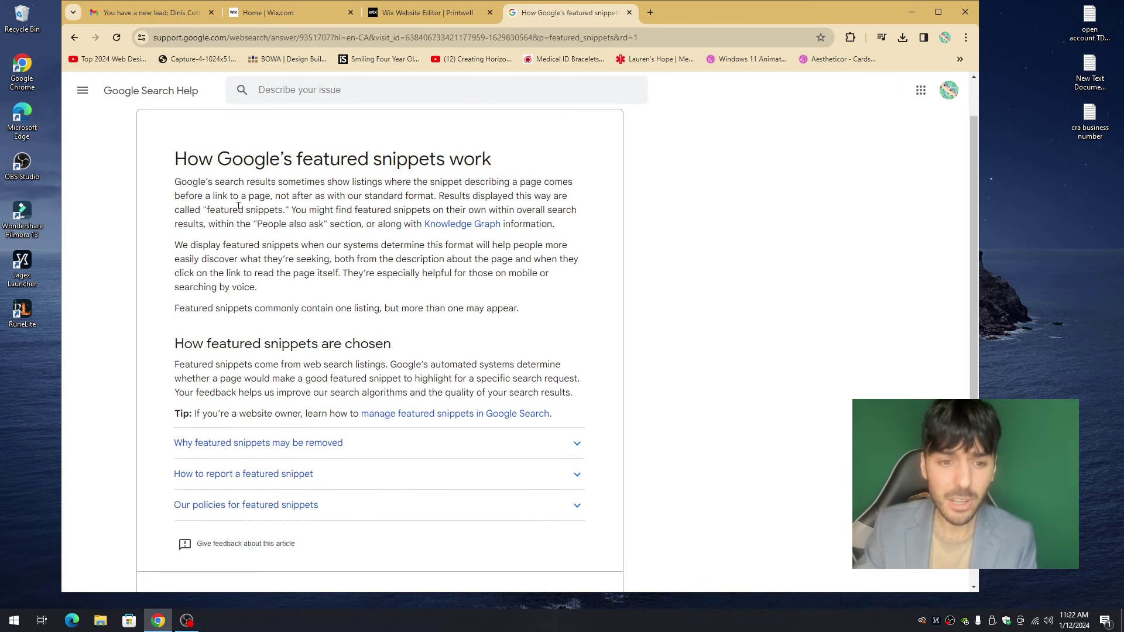
pyautogui.scroll(4, 278, 279)
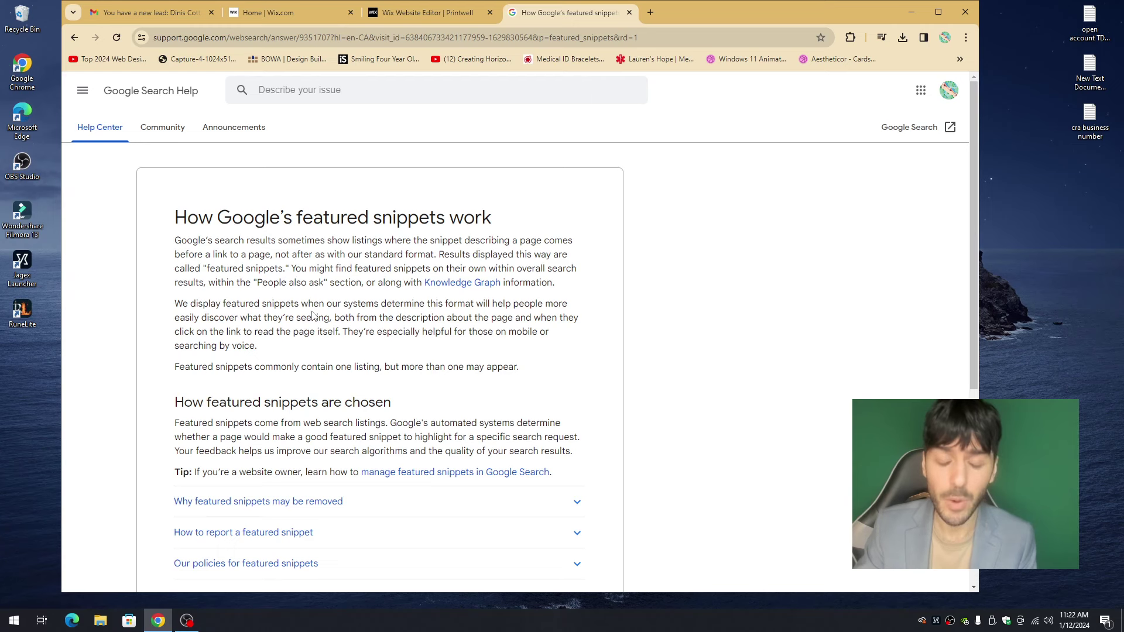
pyautogui.click(400, 15)
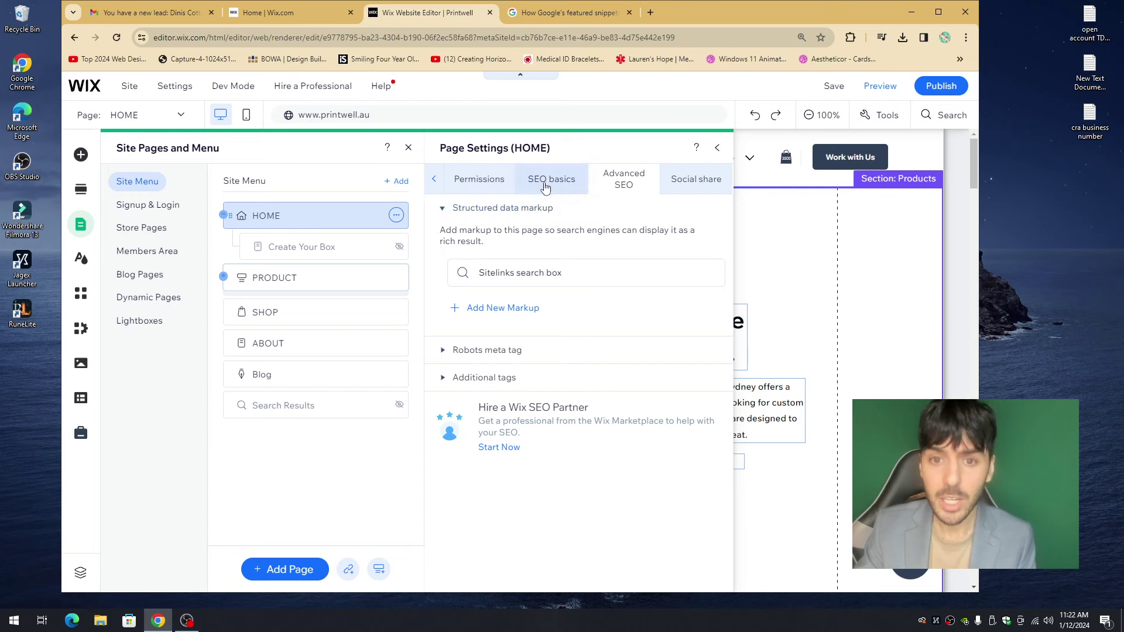
# - Go to the HOME page's Advanced SEO, expand Structured data markup and start a new markup
pyautogui.click(554, 180)
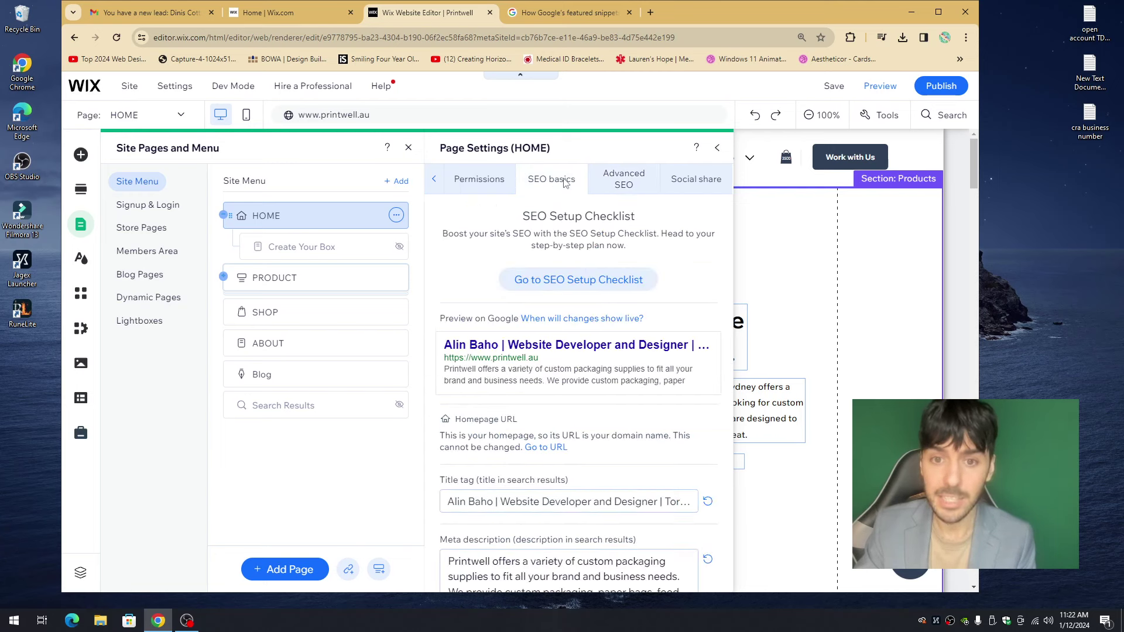
pyautogui.click(509, 497)
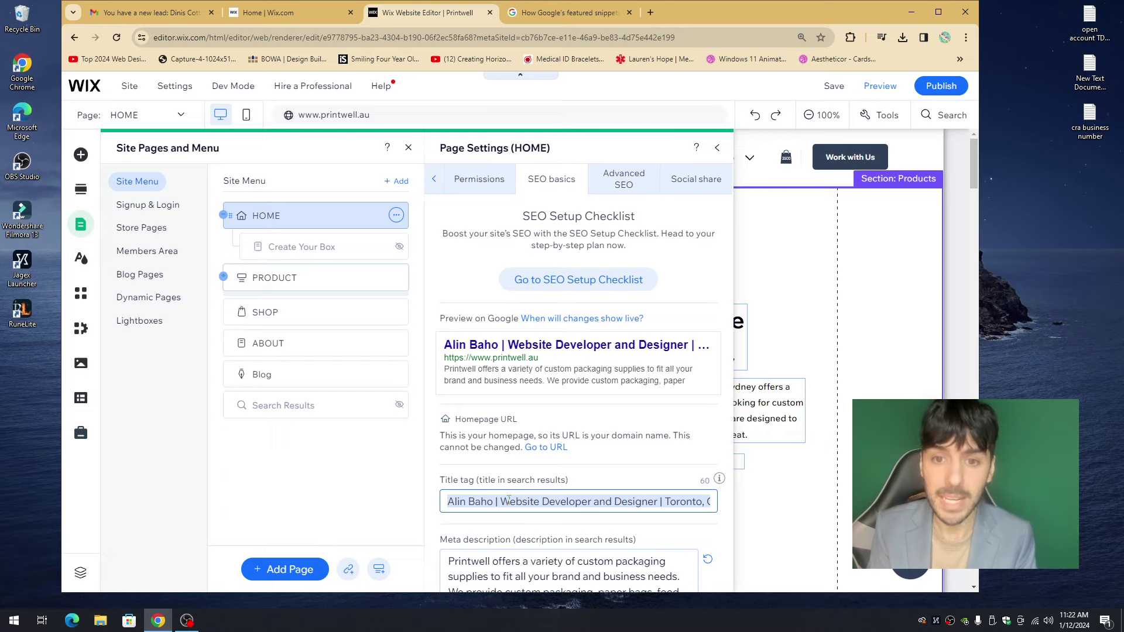
pyautogui.click(613, 180)
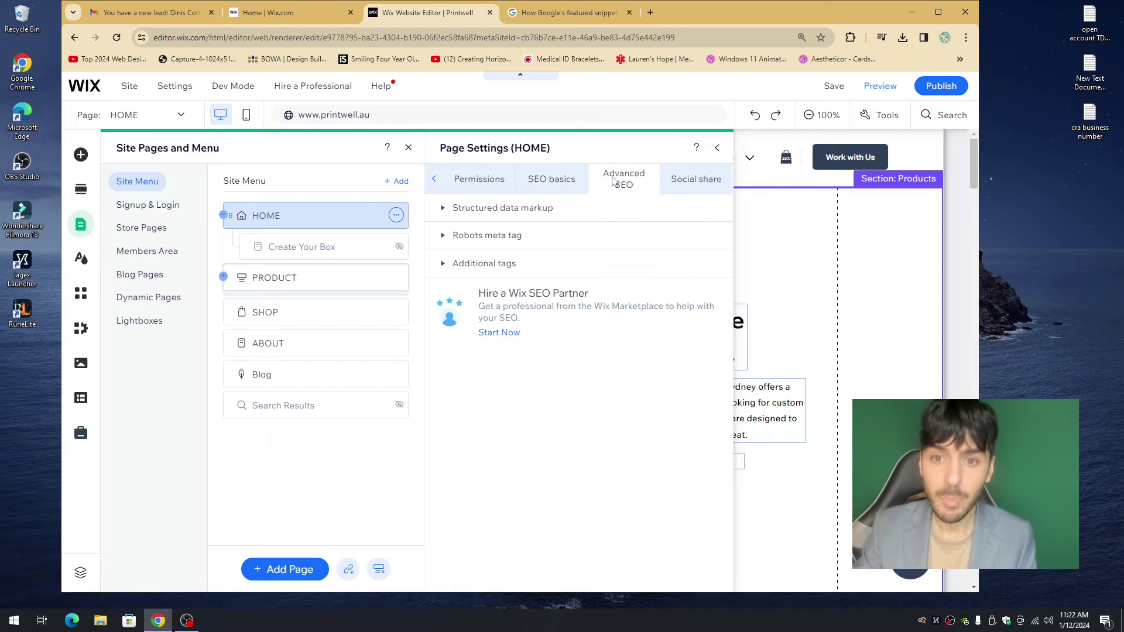
pyautogui.click(462, 210)
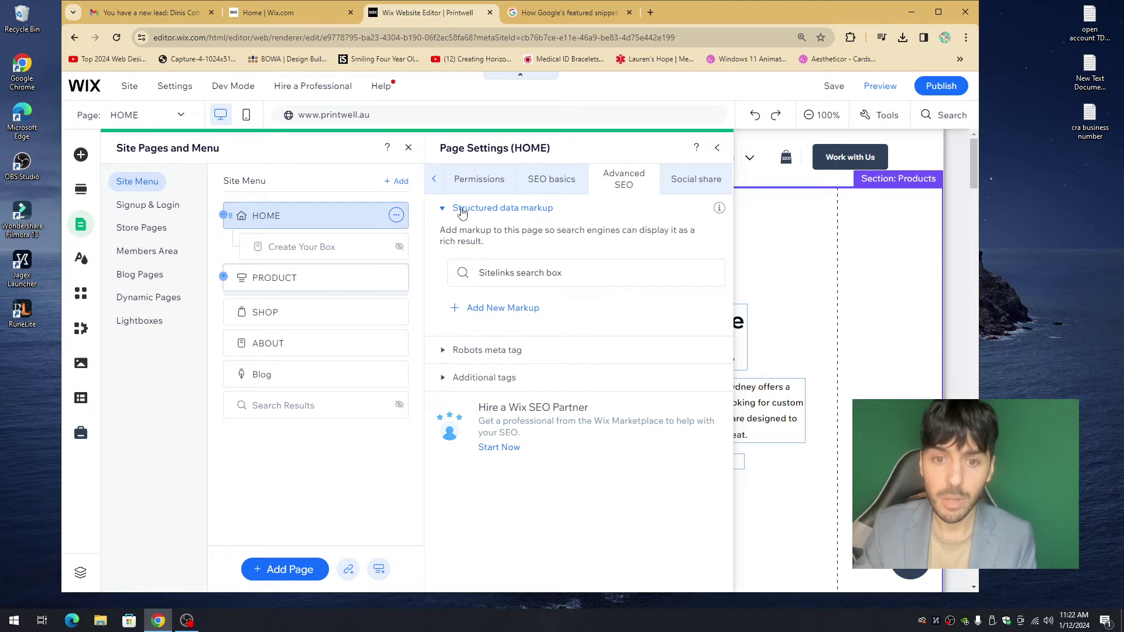
pyautogui.click(491, 310)
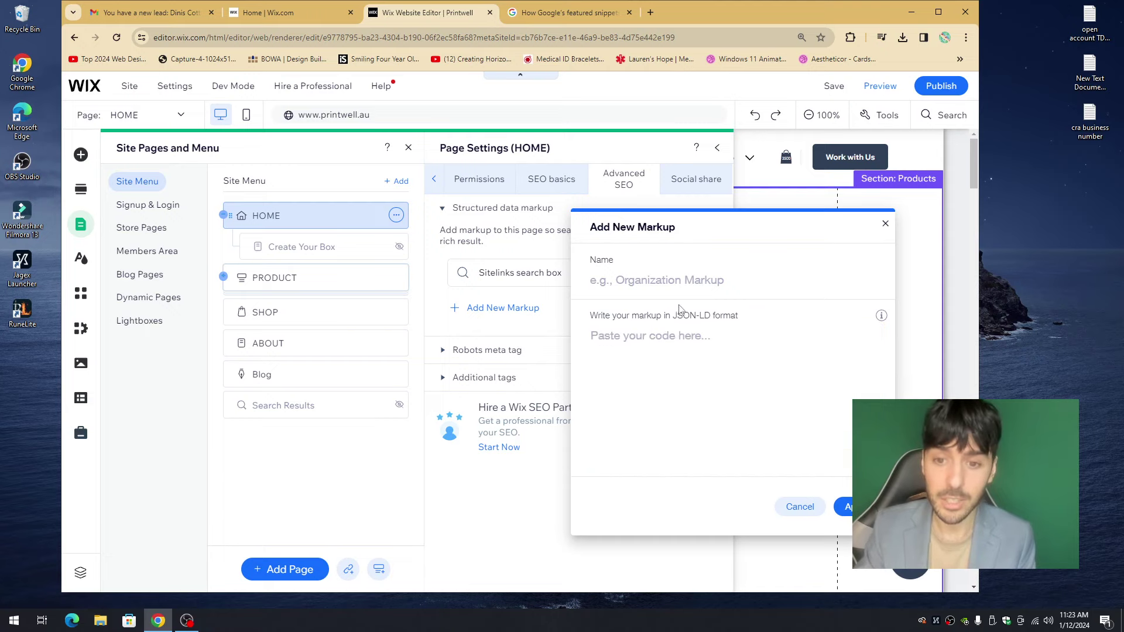
# - Name the new HOME page markup 'Google Featured Results'
pyautogui.click(672, 283)
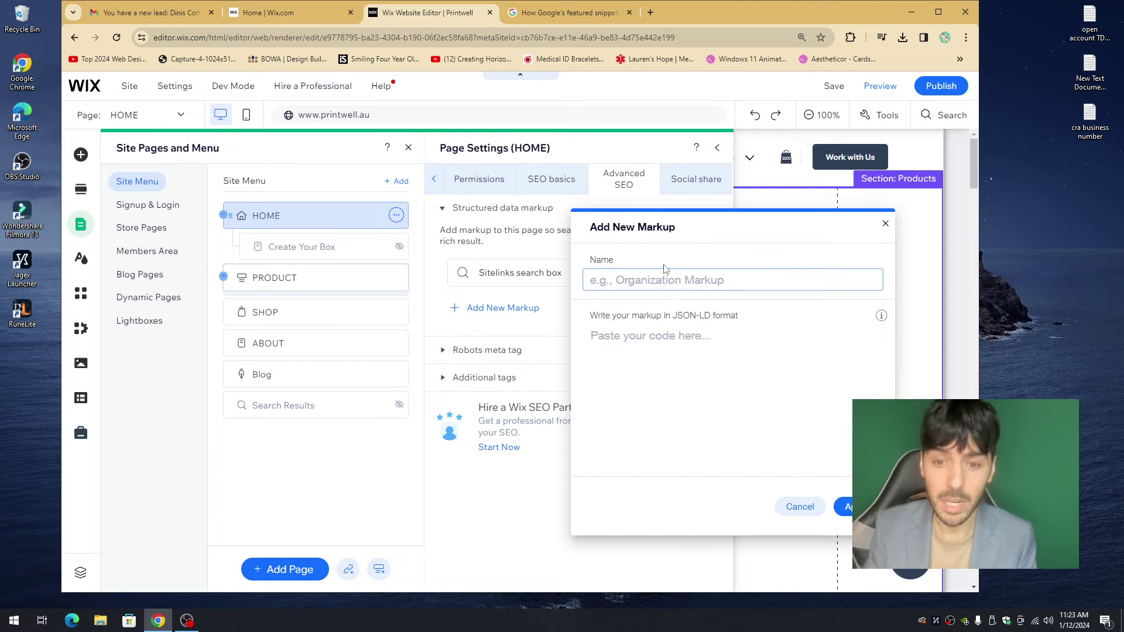
pyautogui.write('Google')
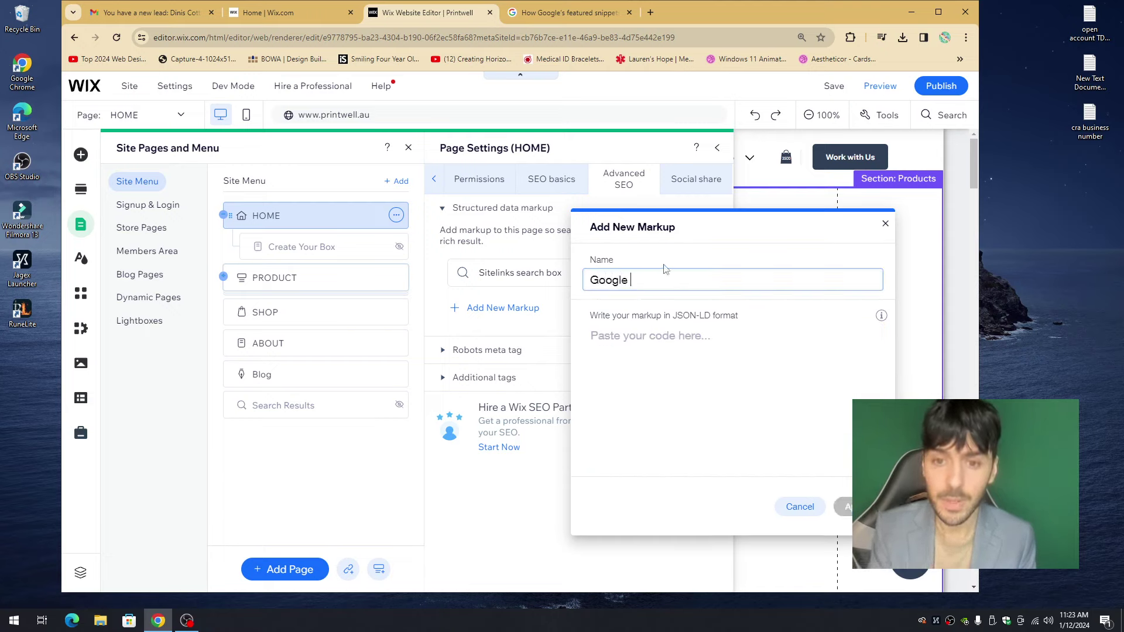
pyautogui.write(' Featured Res')
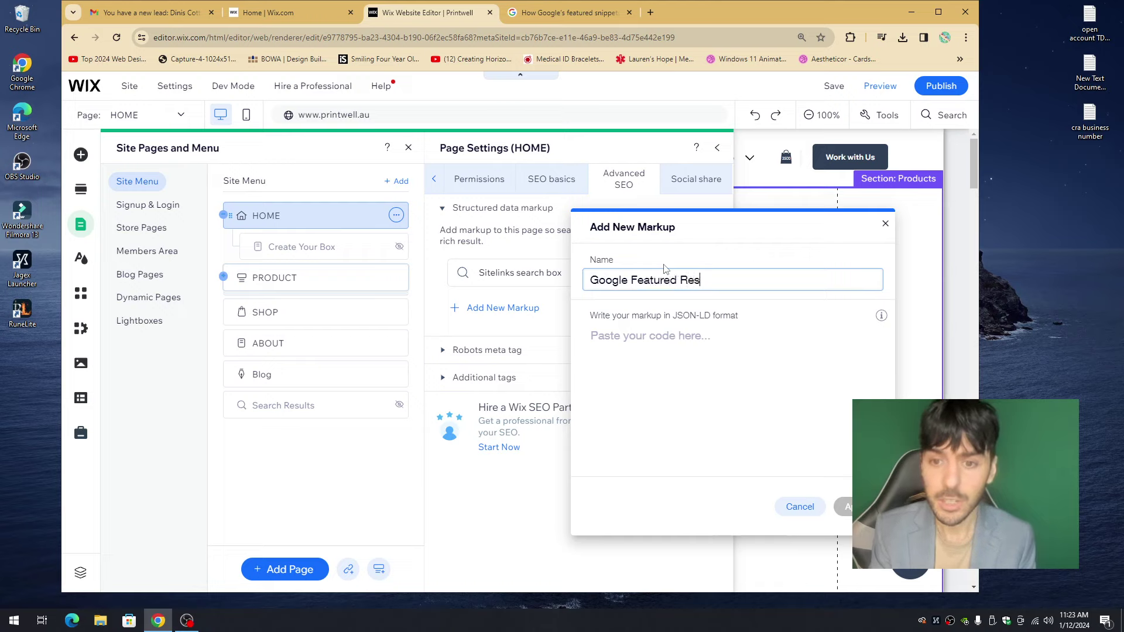
pyautogui.write('ults')
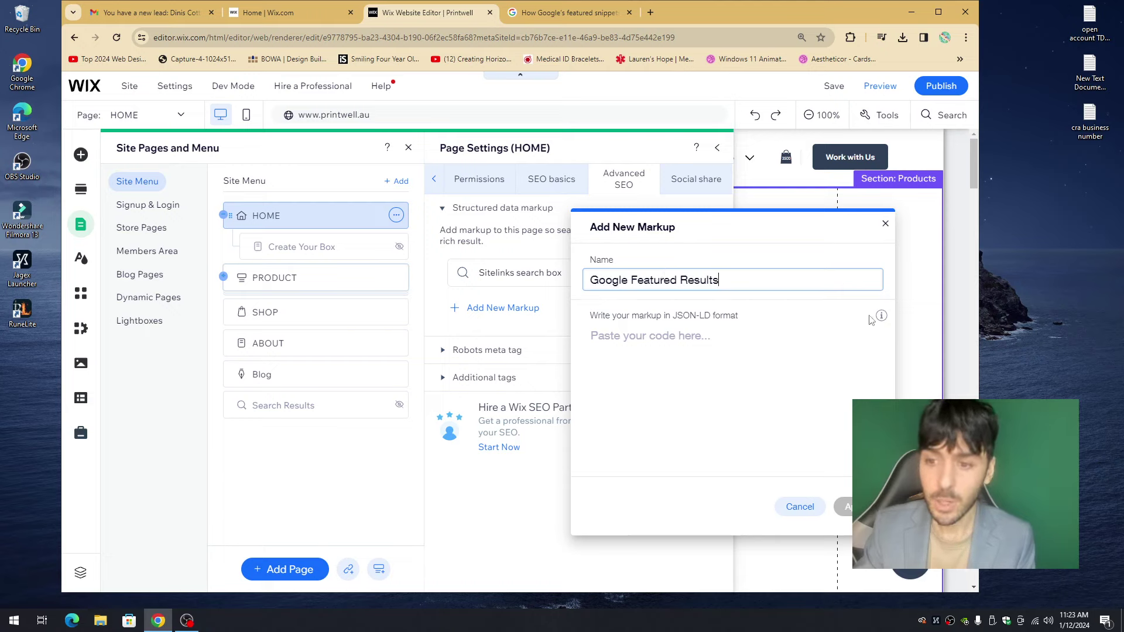
pyautogui.moveTo(882, 317)
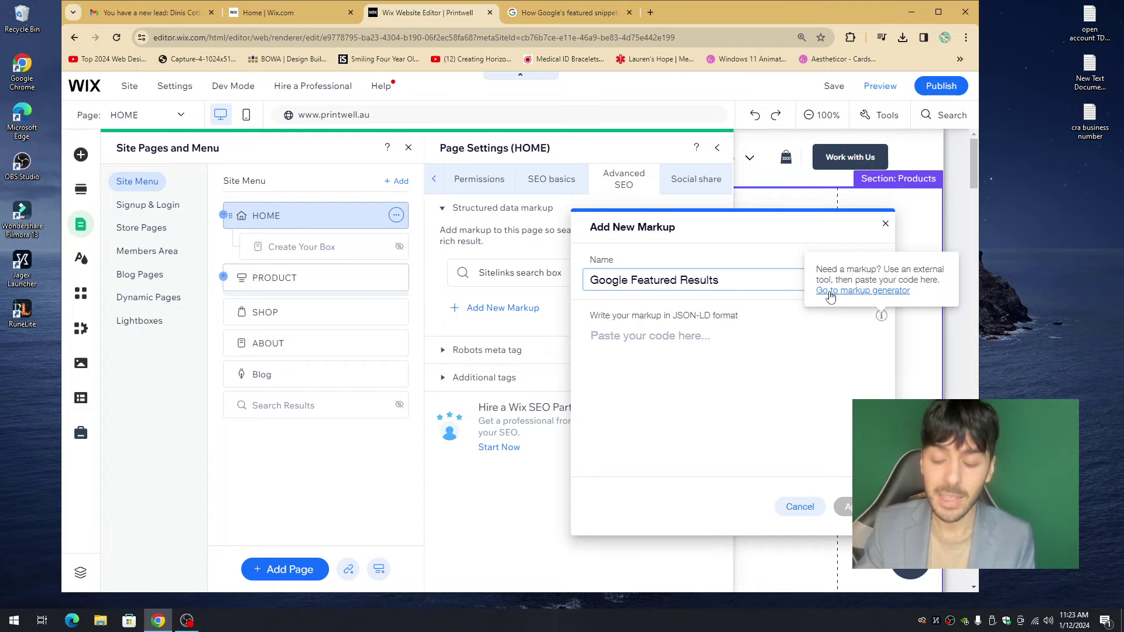
# - In the Merkle Schema Markup Generator, choose the Website type and paste the site name
pyautogui.click(848, 291)
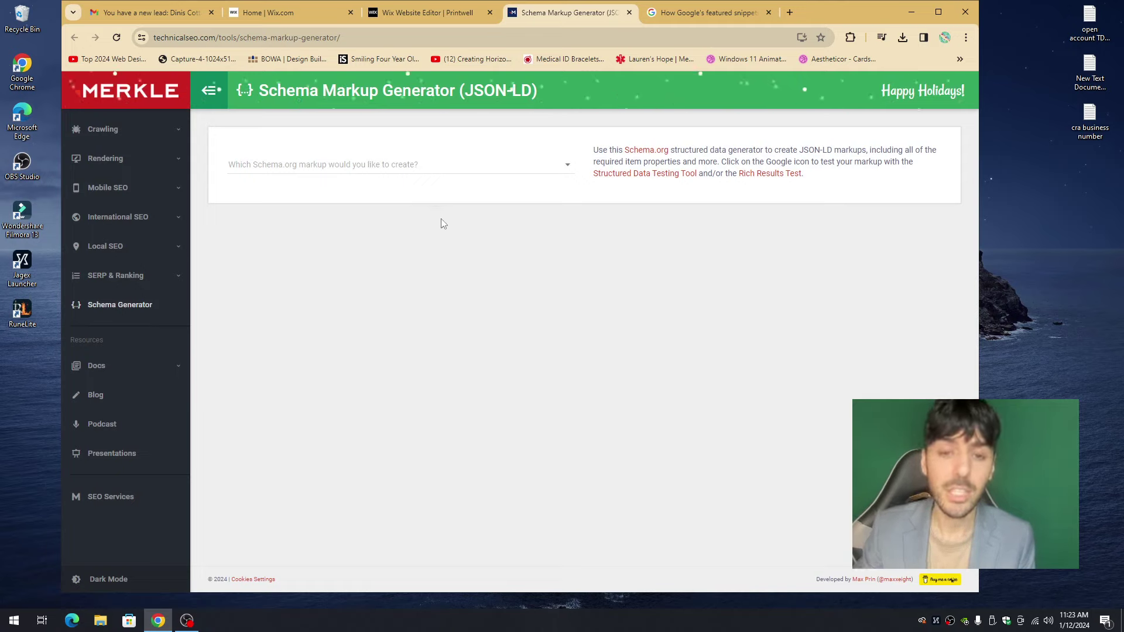
pyautogui.click(351, 165)
pyautogui.scroll(-4, 284, 199)
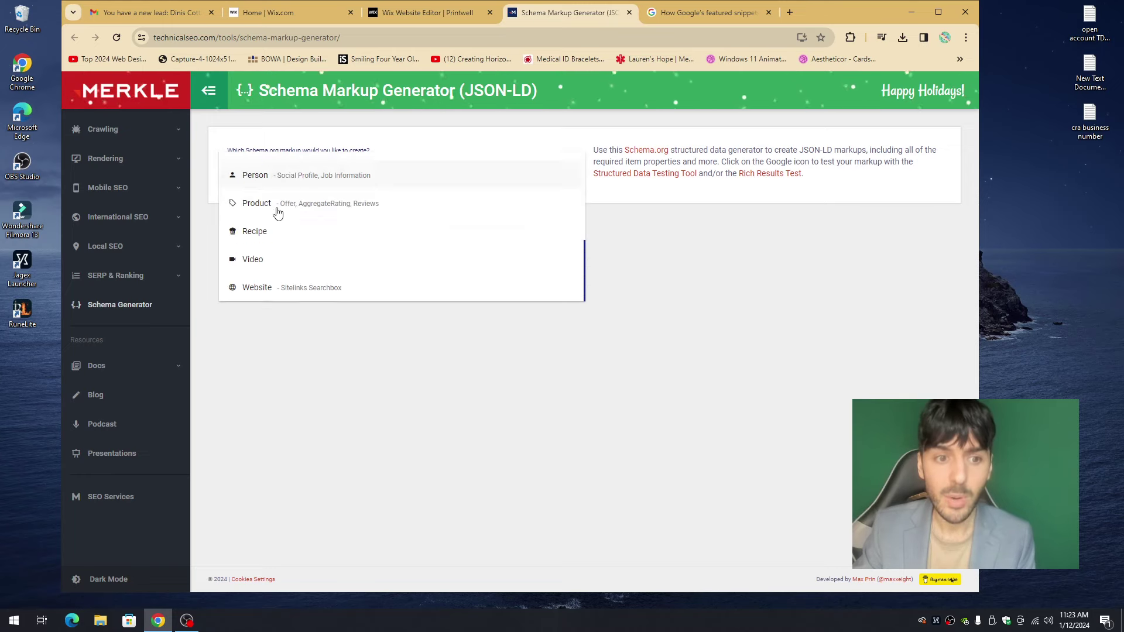
pyautogui.click(276, 288)
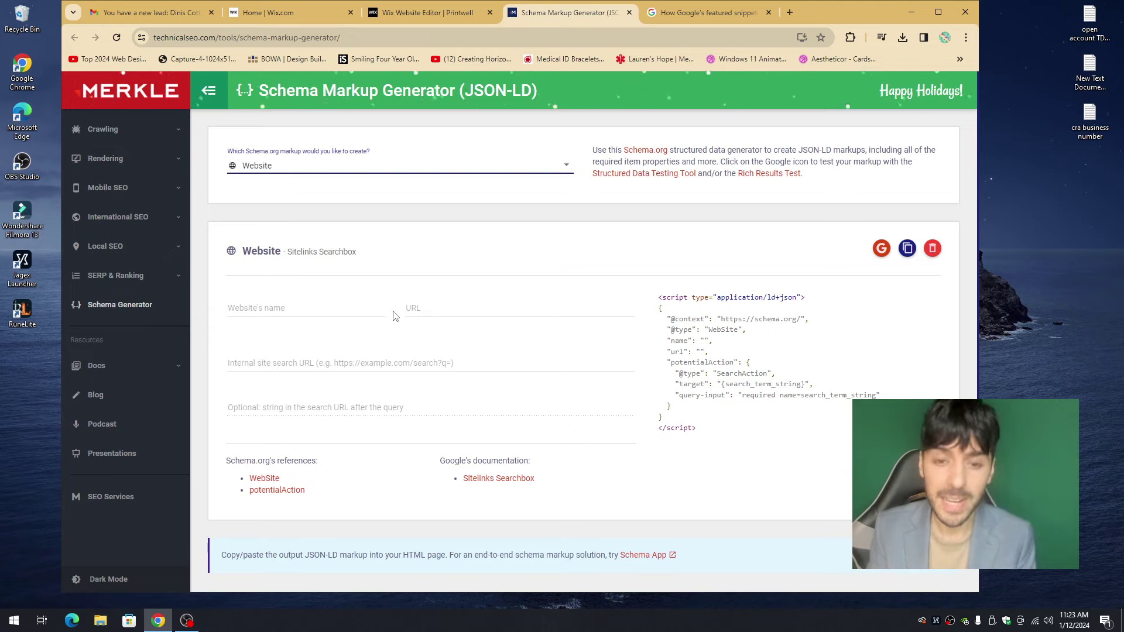
pyautogui.click(268, 312)
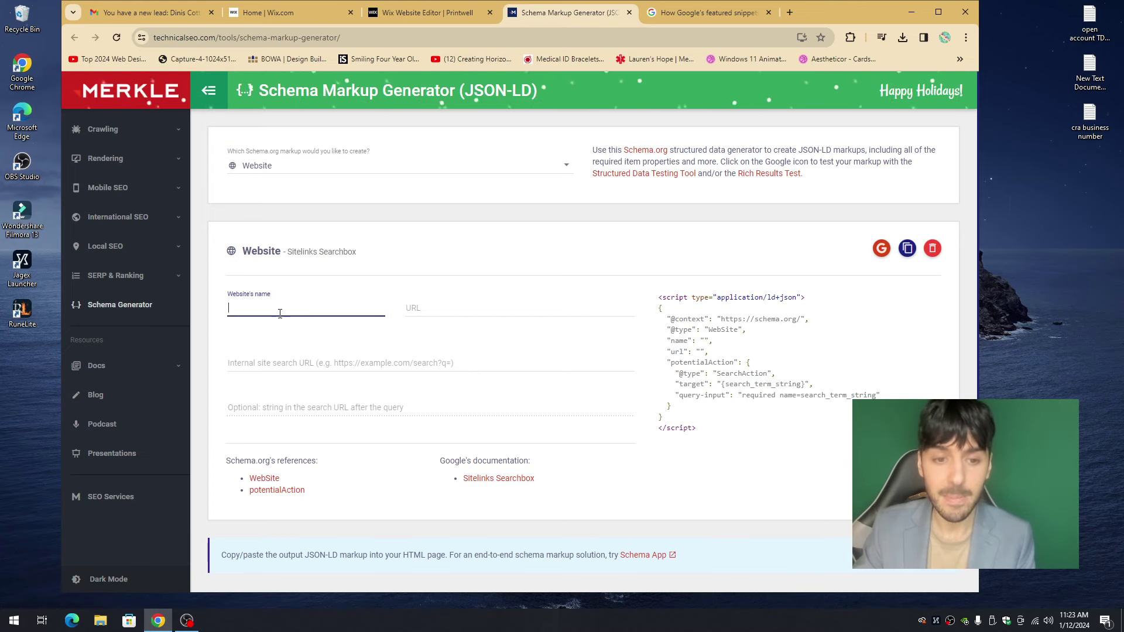
pyautogui.hotkey('ctrl', 'v')
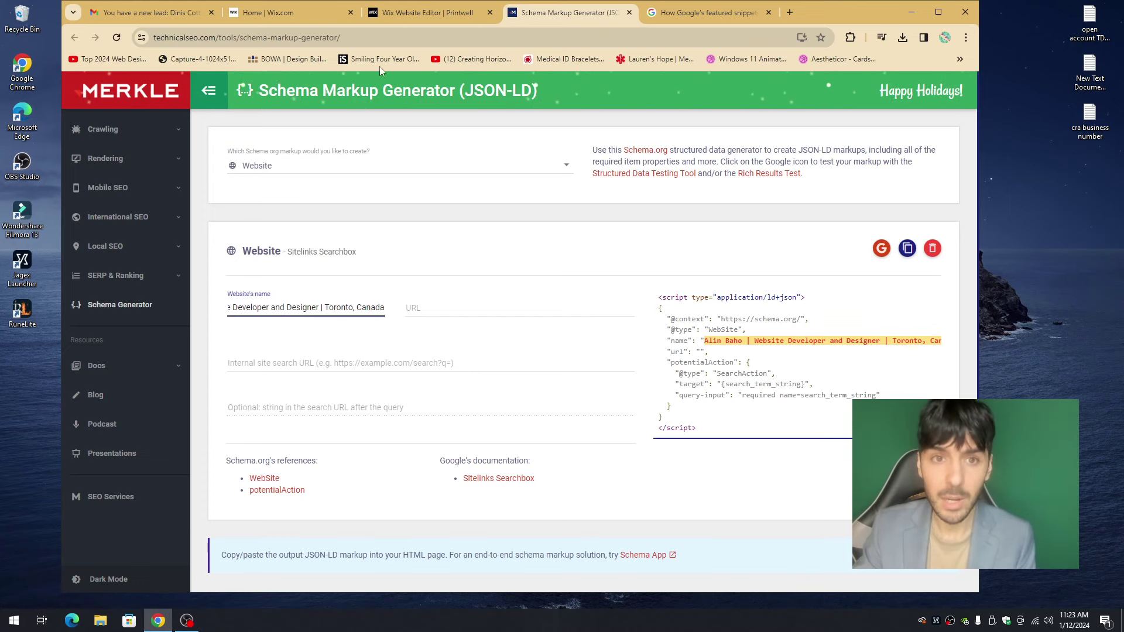
pyautogui.click(412, 13)
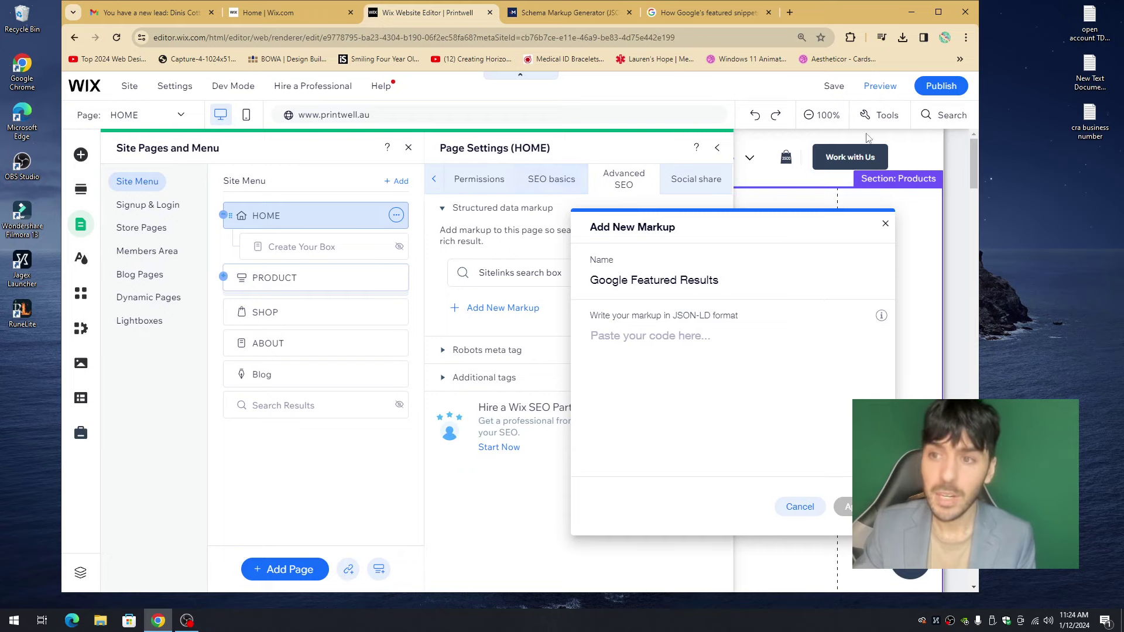
pyautogui.moveTo(940, 87)
pyautogui.click(847, 175)
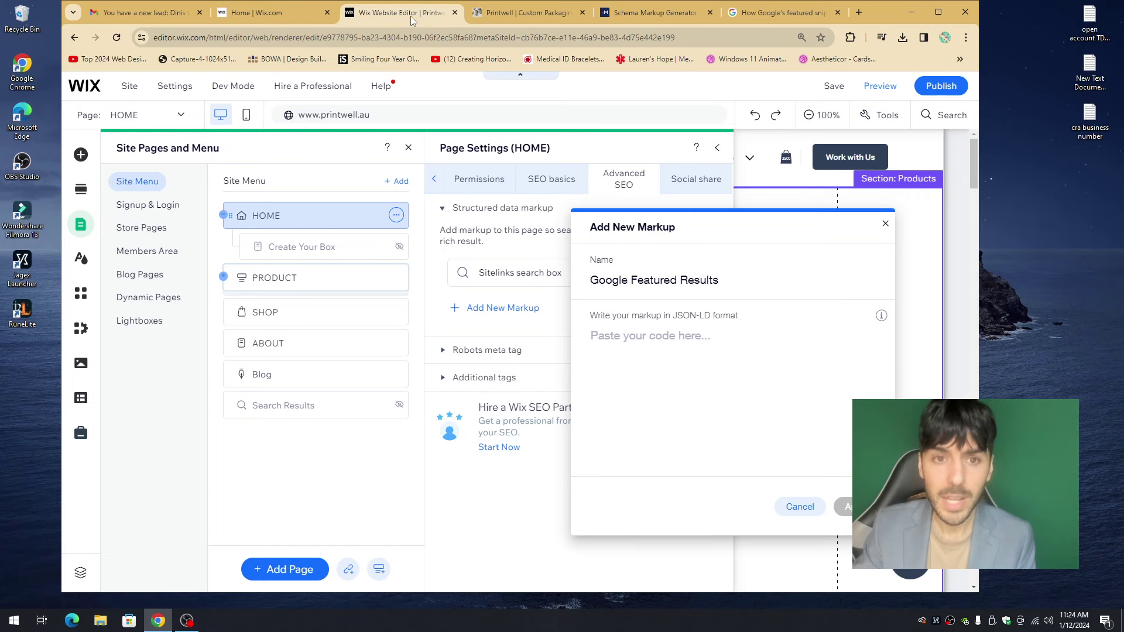
pyautogui.click(645, 18)
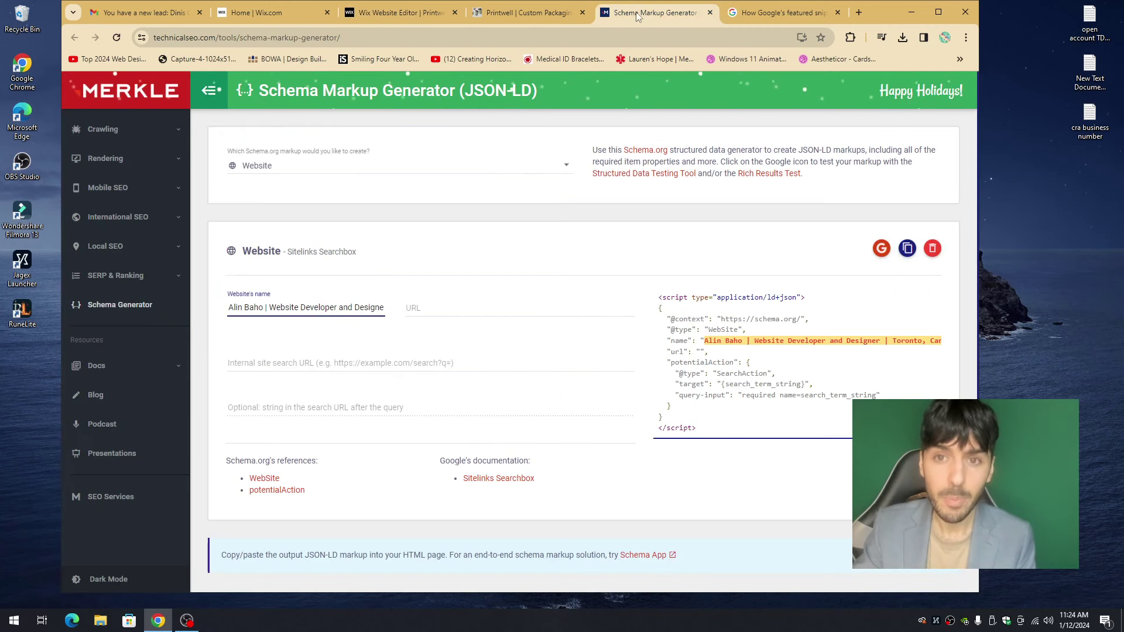
pyautogui.click(412, 303)
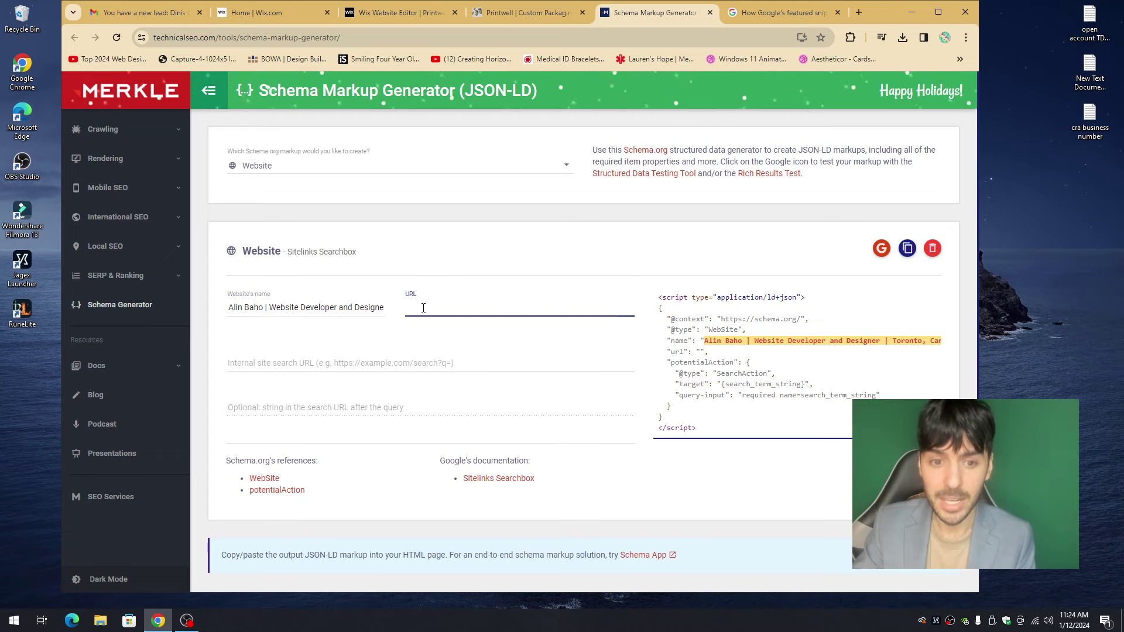
pyautogui.write('https://www.printwell.au/')
pyautogui.click(562, 284)
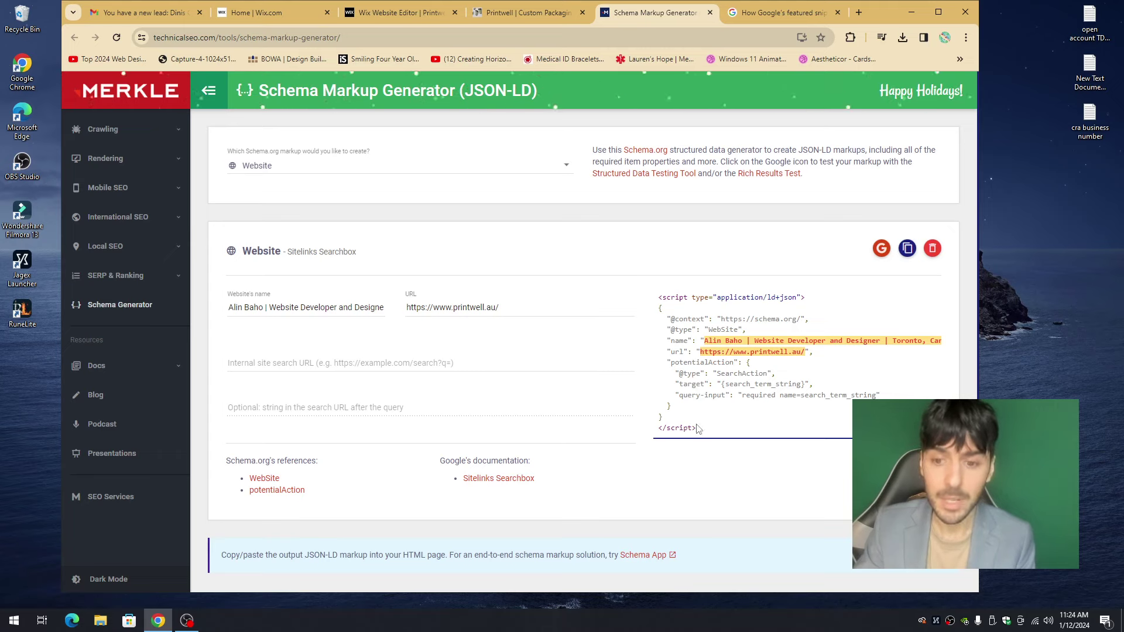
# - Copy the generated Website JSON-LD code and go back to Wix
pyautogui.moveTo(707, 433); pyautogui.dragTo(658, 305)
pyautogui.rightClick(671, 297)
pyautogui.click(697, 309)
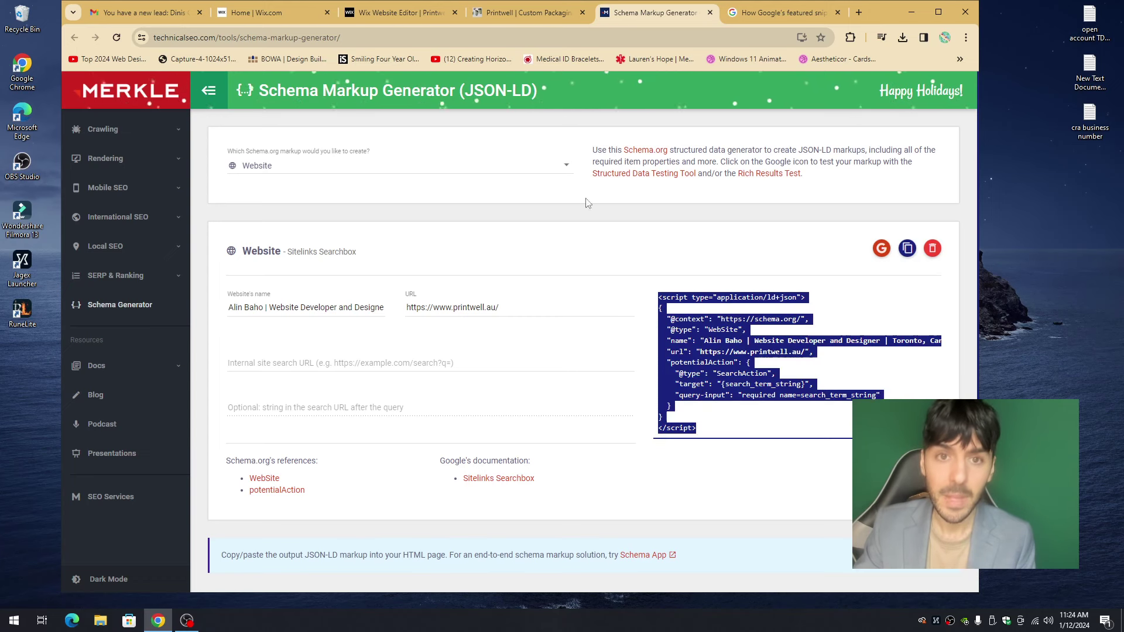
pyautogui.click(414, 17)
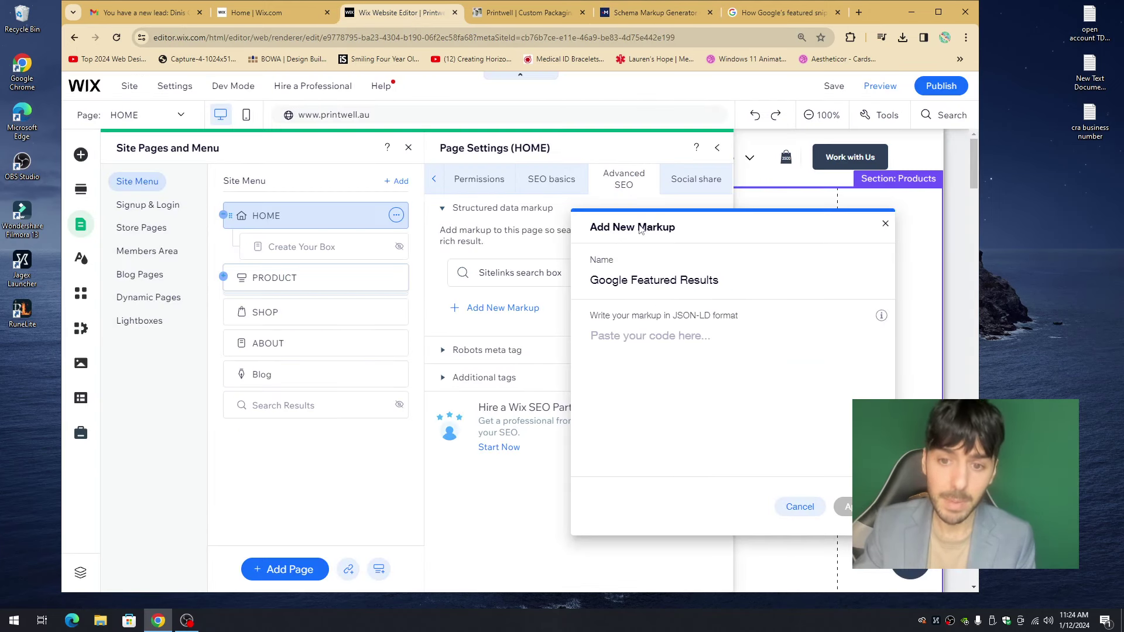
# - Paste the Website JSON-LD into the Google Featured Results markup and apply it
pyautogui.click(641, 338)
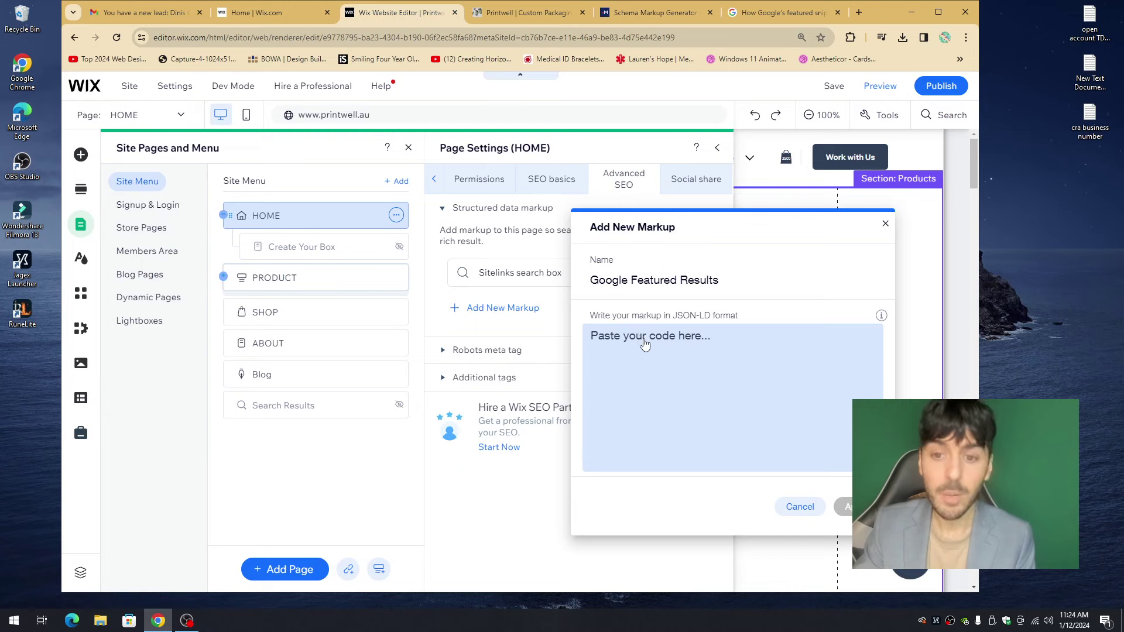
pyautogui.click(638, 344)
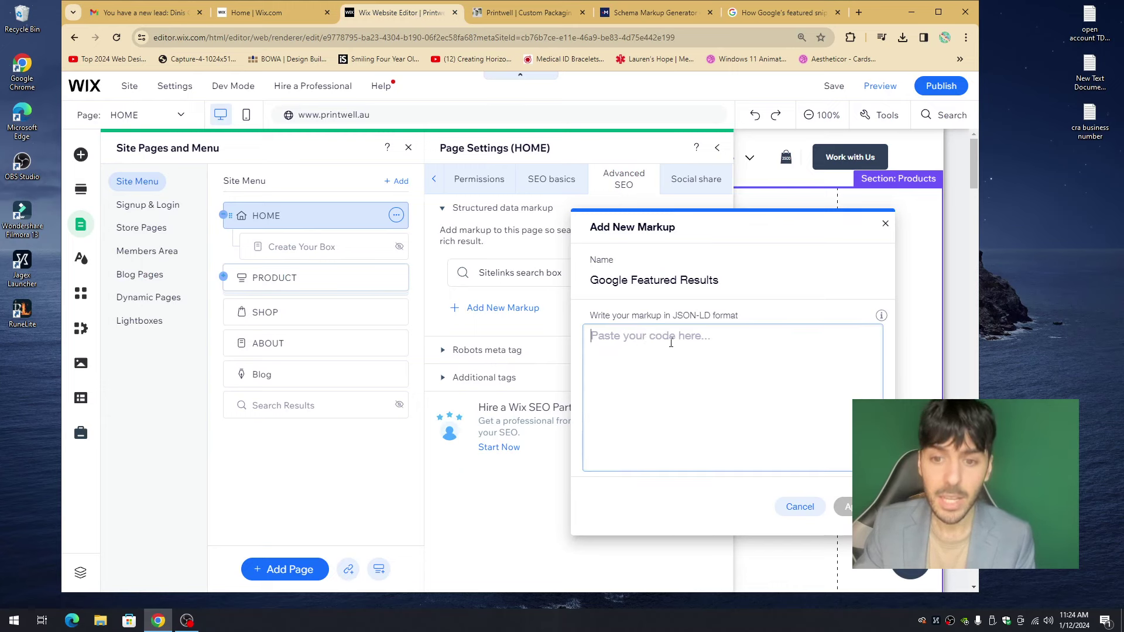
pyautogui.hotkey('ctrl', 'v')
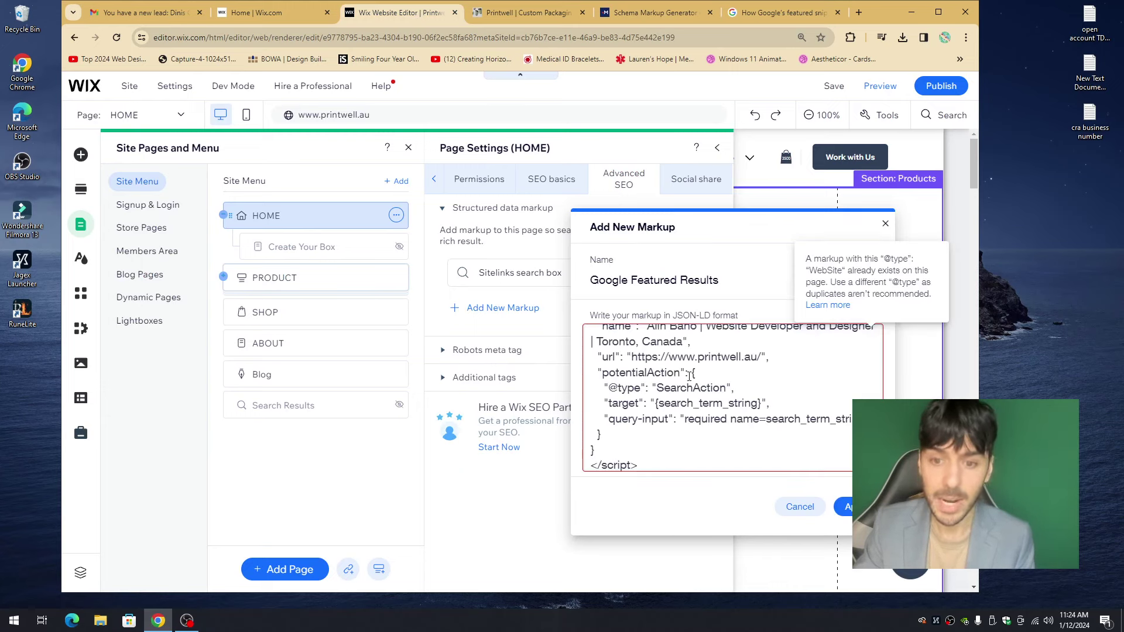
pyautogui.click(845, 507)
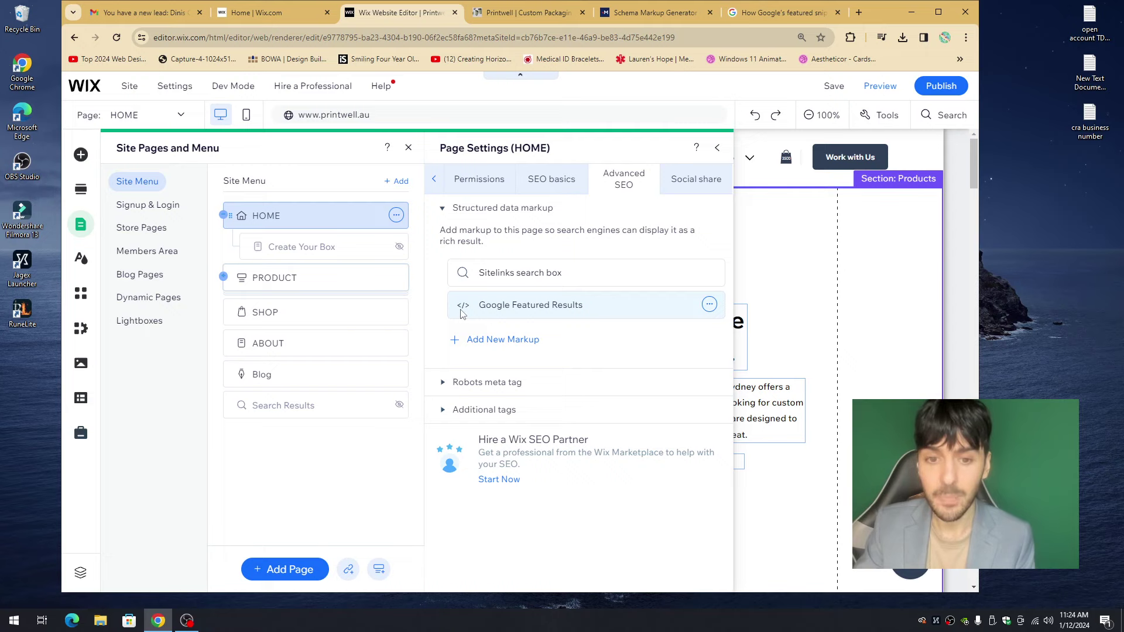
# - Exclude the Sitelinks search box markup from the page and test Google Featured Results on Google
pyautogui.click(709, 272)
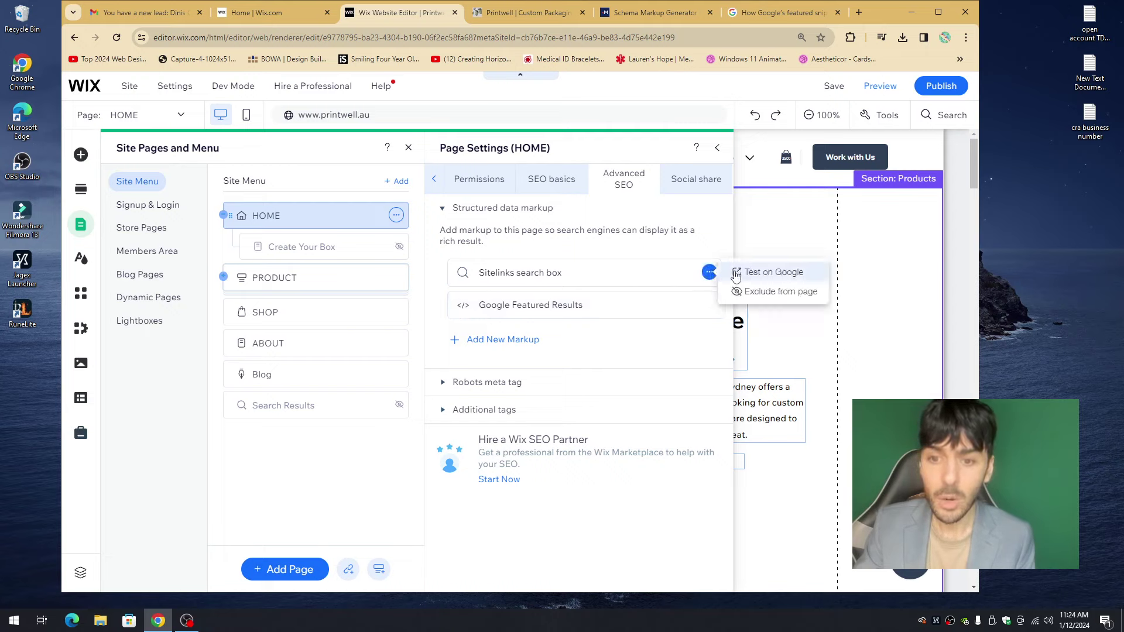
pyautogui.click(772, 293)
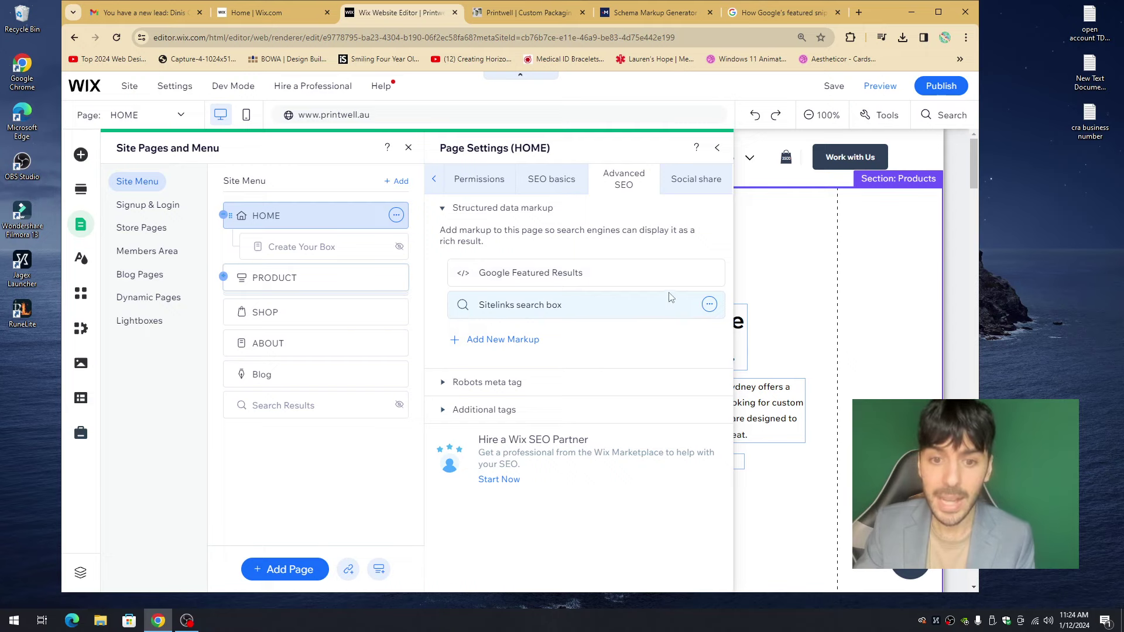
pyautogui.click(710, 273)
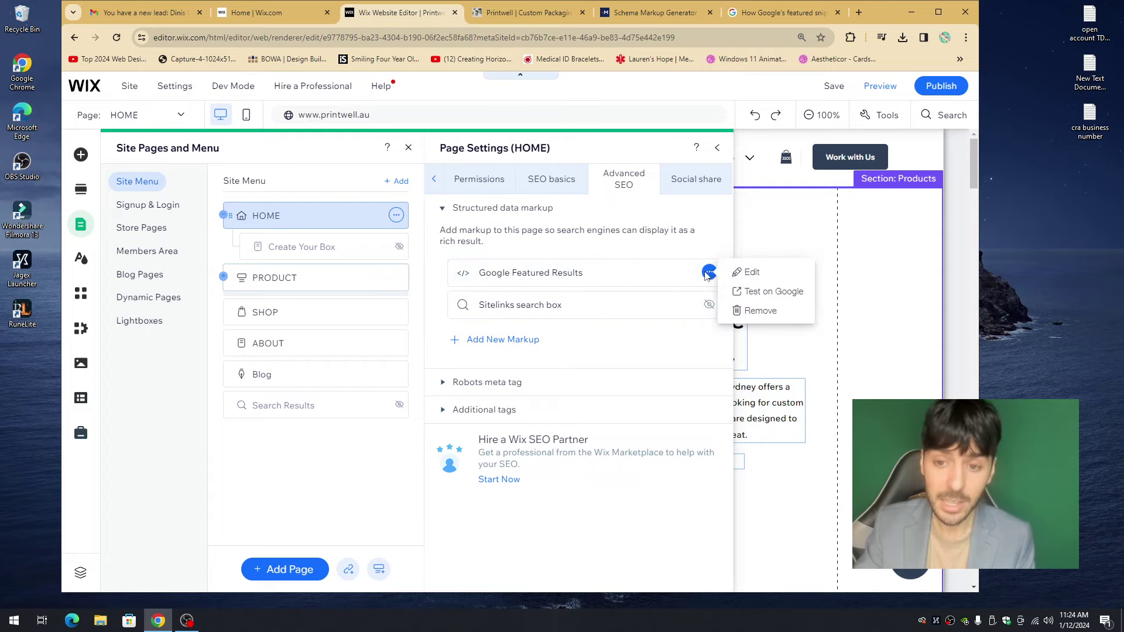
pyautogui.click(764, 293)
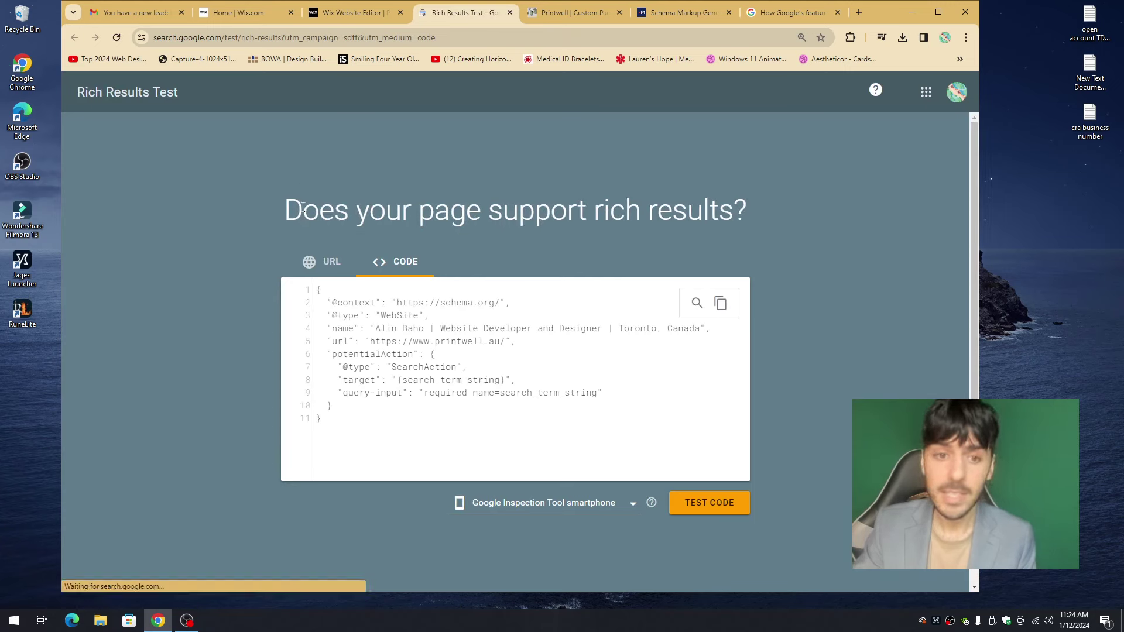
# - Run the Rich Results code test, confirming 1 valid Sitelinks searchbox with the site name and URL
pyautogui.moveTo(312, 206); pyautogui.dragTo(764, 214)
pyautogui.click(763, 214)
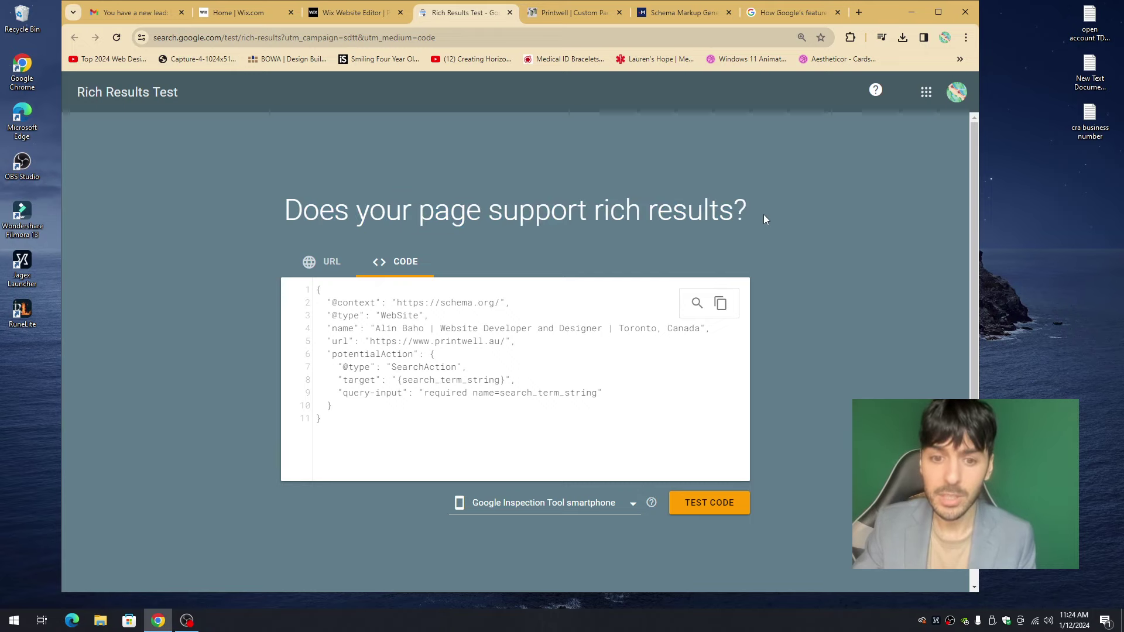
pyautogui.click(729, 504)
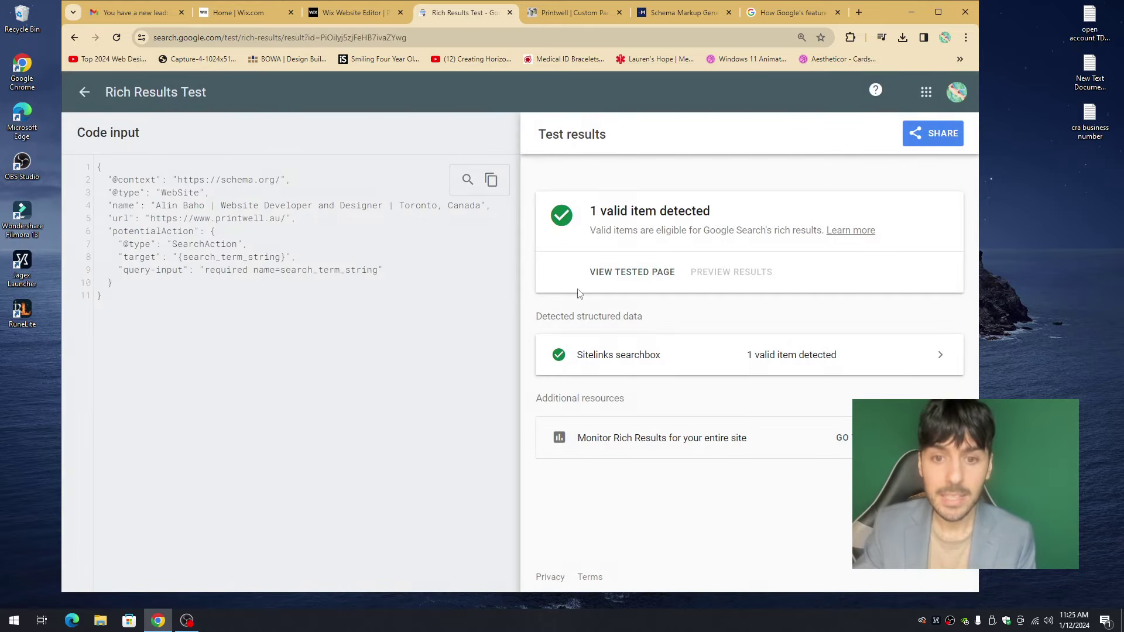
pyautogui.moveTo(653, 229); pyautogui.dragTo(819, 231)
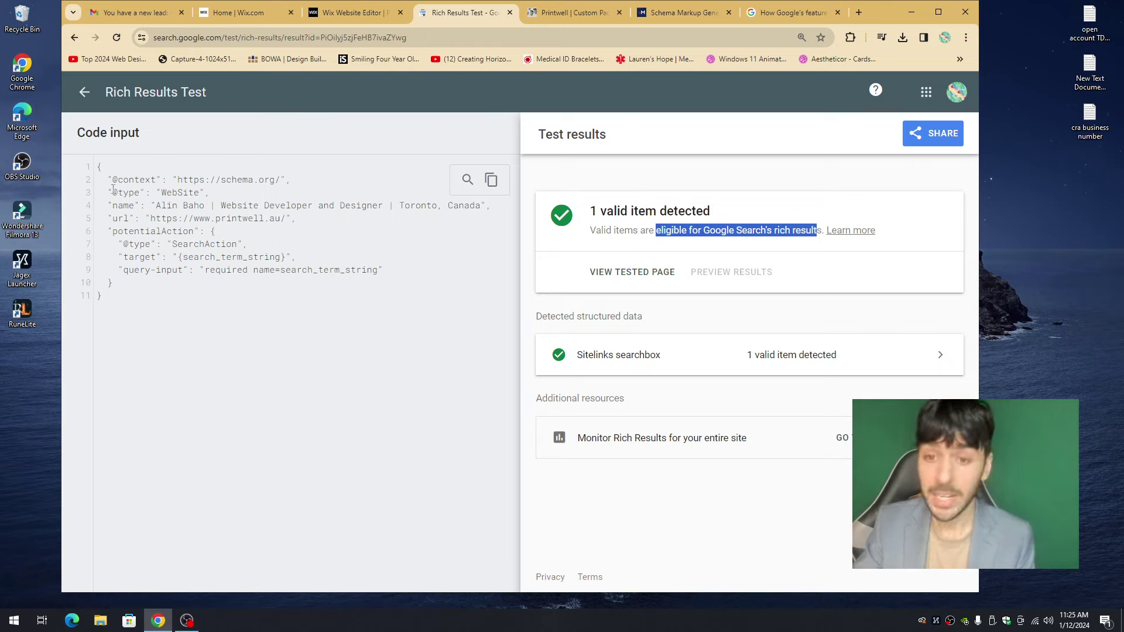
pyautogui.moveTo(157, 206); pyautogui.dragTo(483, 205)
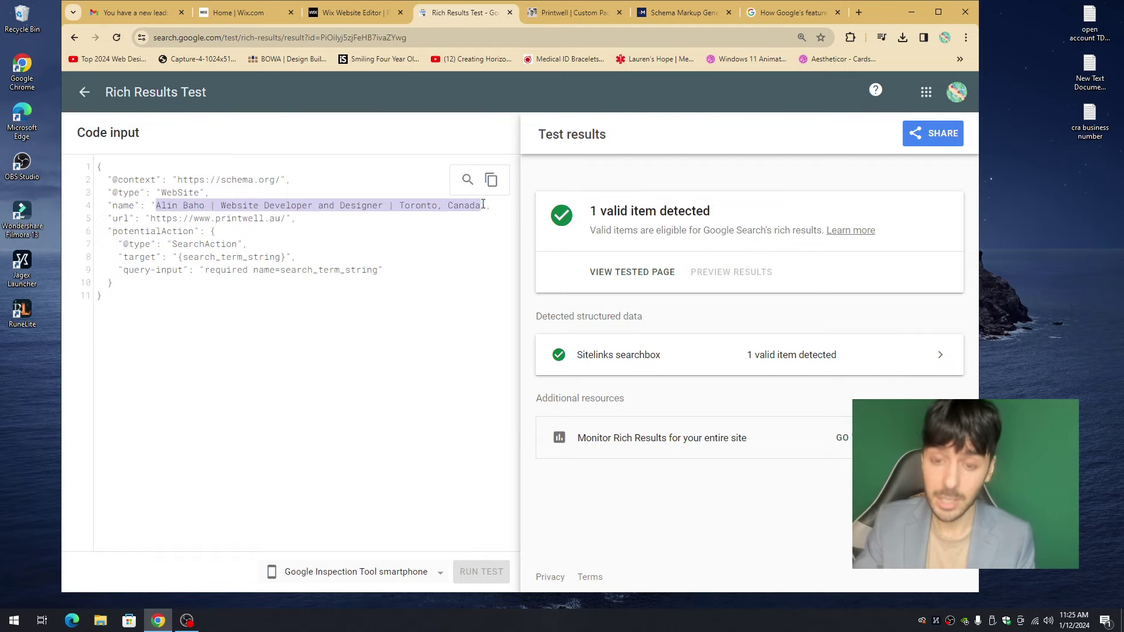
pyautogui.moveTo(150, 218); pyautogui.dragTo(283, 218)
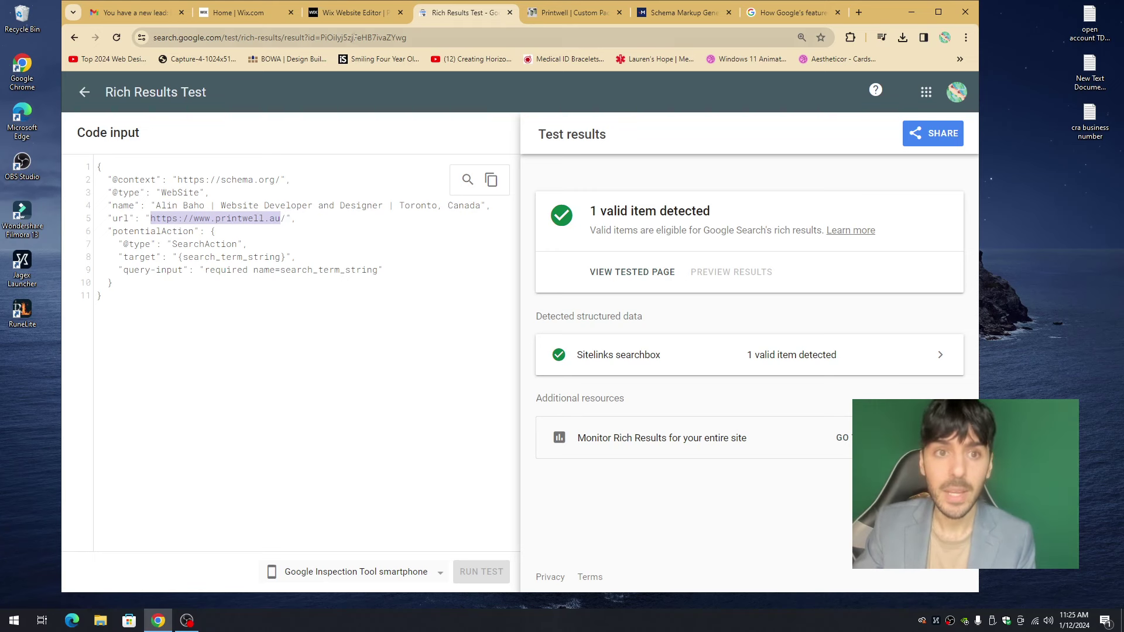
pyautogui.click(363, 13)
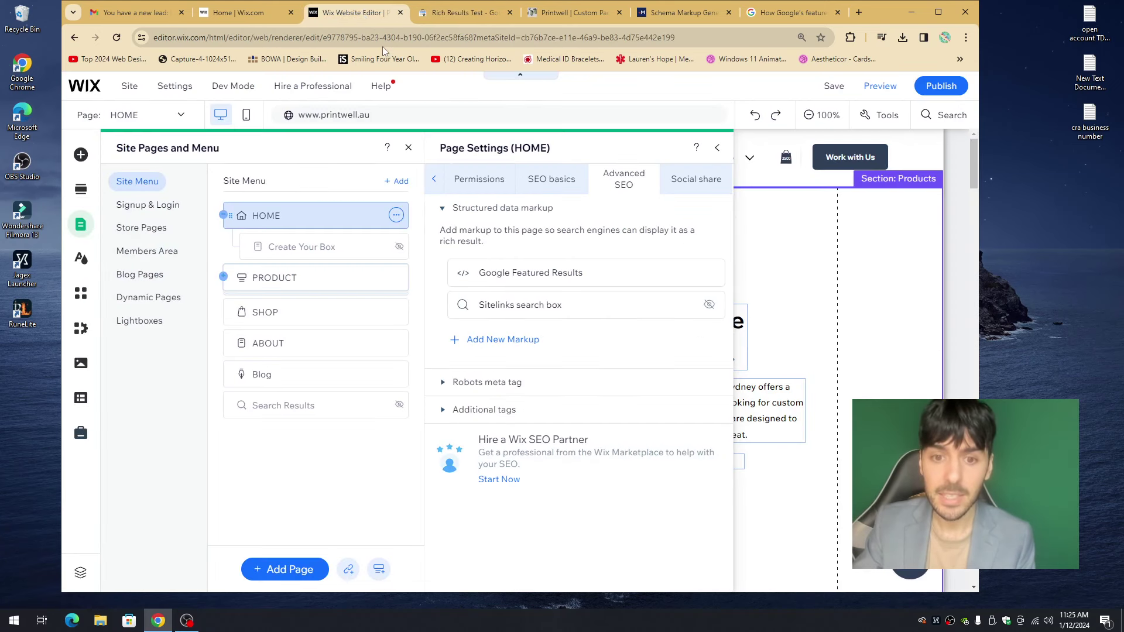
# - Close the HOME page settings and pages panel, then preview the Printwell homepage intro
pyautogui.click(717, 149)
pyautogui.click(778, 193)
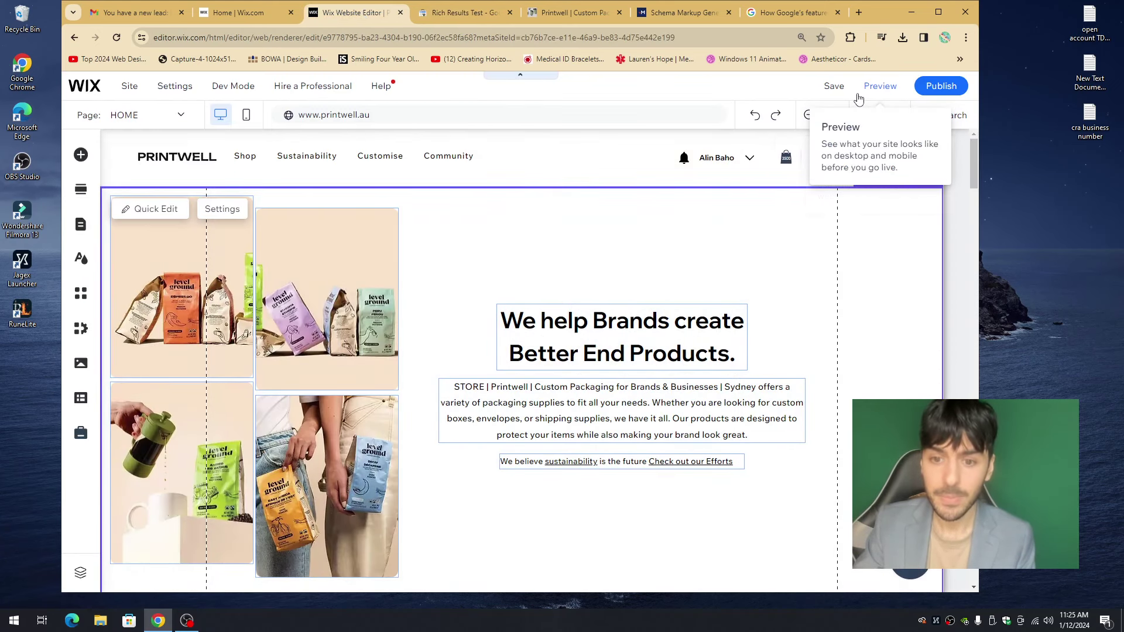
pyautogui.click(865, 89)
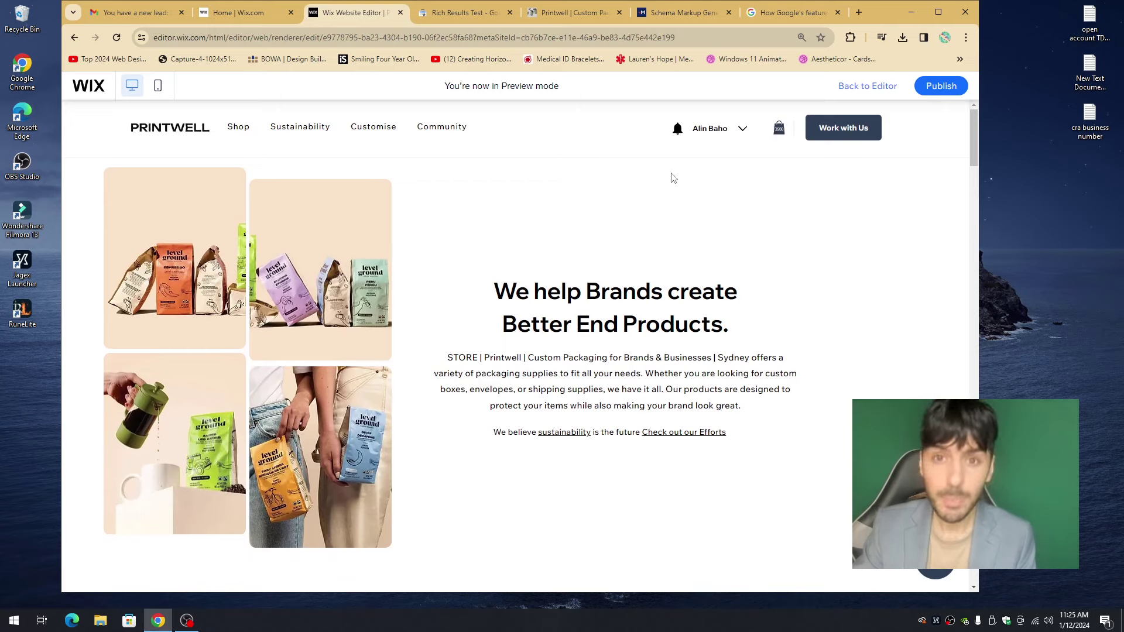
pyautogui.moveTo(450, 358); pyautogui.dragTo(742, 408)
# - Go from the featured snippets help article back to the earlier Google search results
pyautogui.click(776, 13)
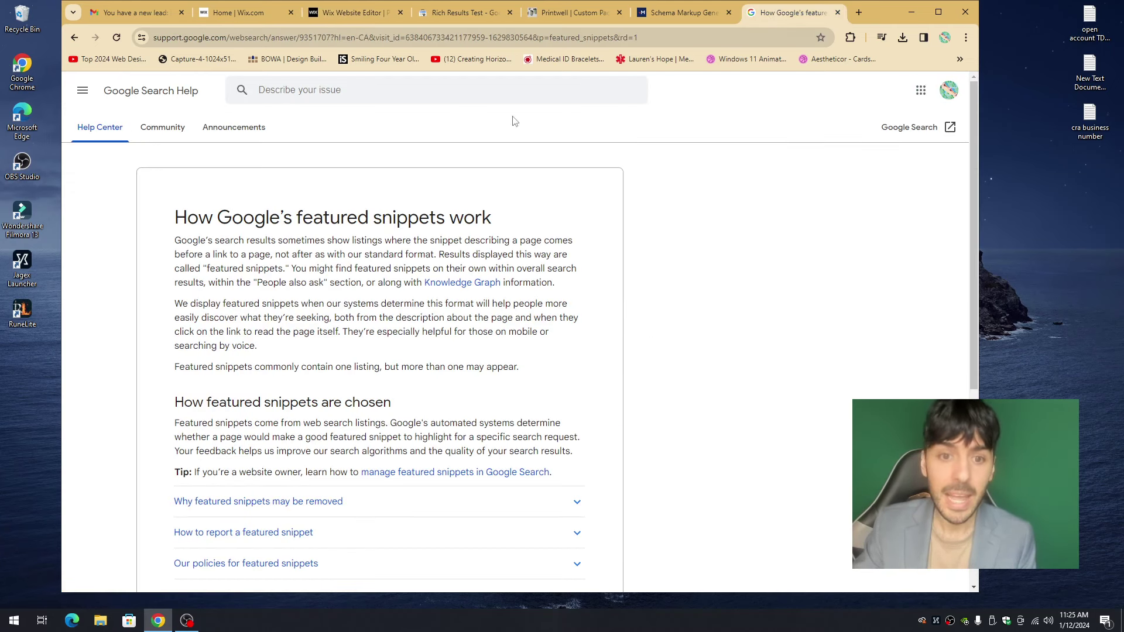
pyautogui.click(74, 38)
pyautogui.moveTo(276, 193); pyautogui.dragTo(355, 234)
pyautogui.click(356, 231)
# - Search Google for 'how to cure gum disease', read its featured snippet, then close that tab
pyautogui.tripleClick(312, 100)
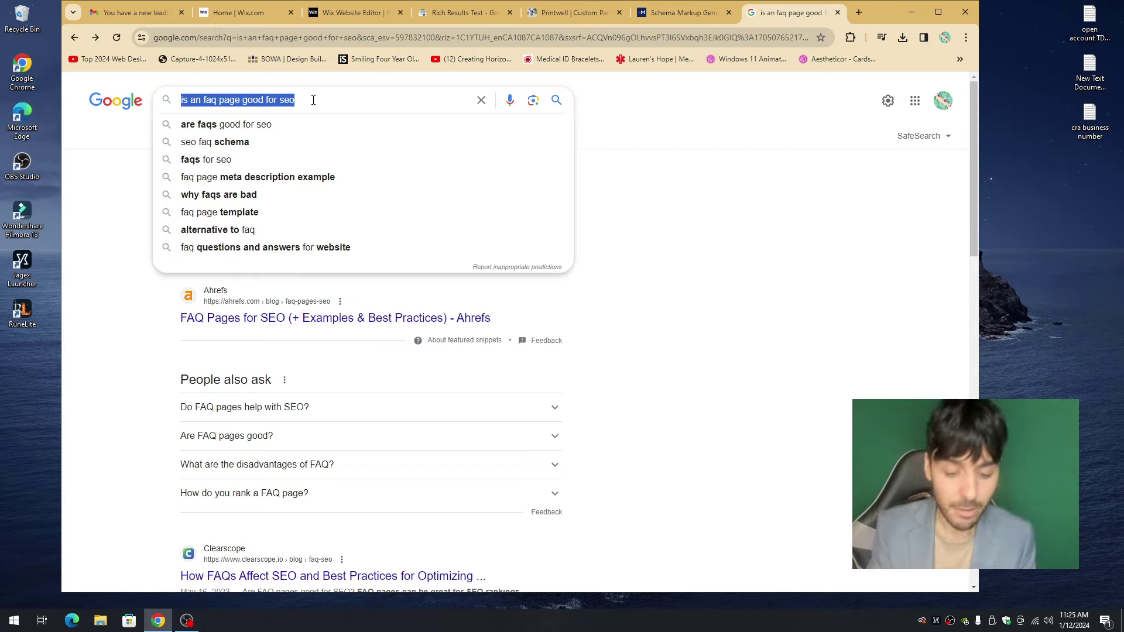
pyautogui.write('how to cure gum c')
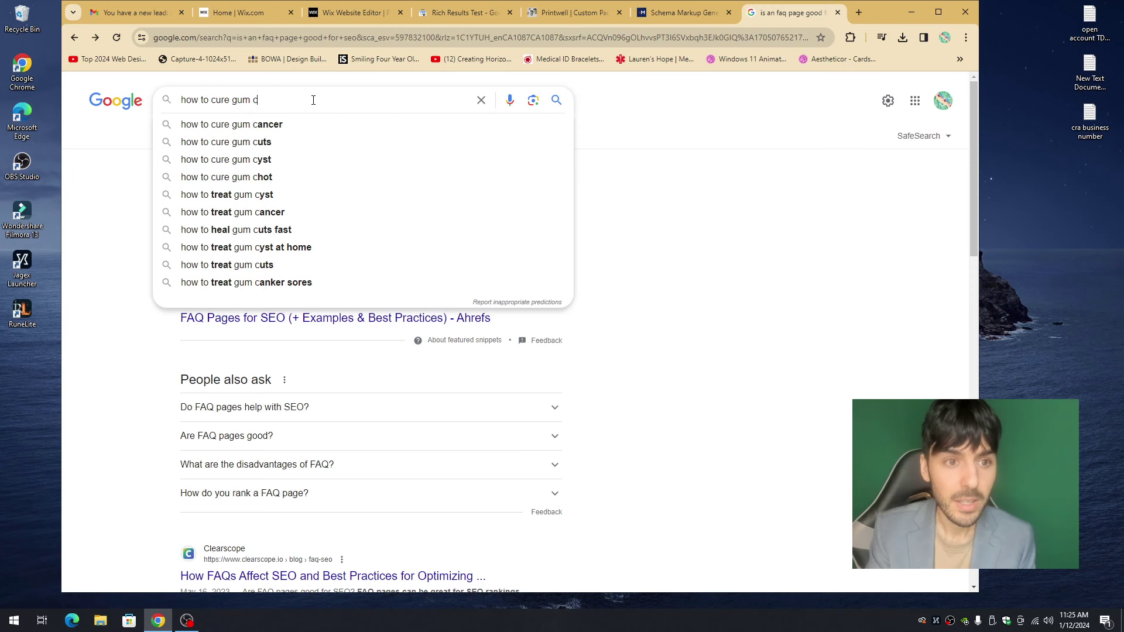
pyautogui.press('BackSpace')
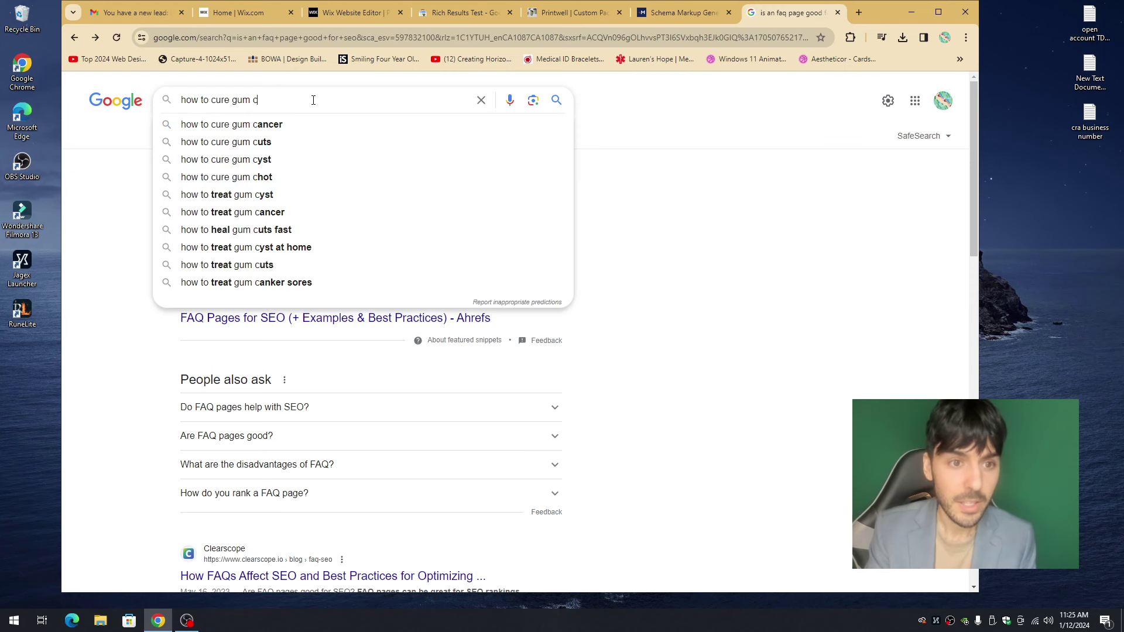
pyautogui.write('disease')
pyautogui.press('Return')
pyautogui.scroll(-7, 305, 169)
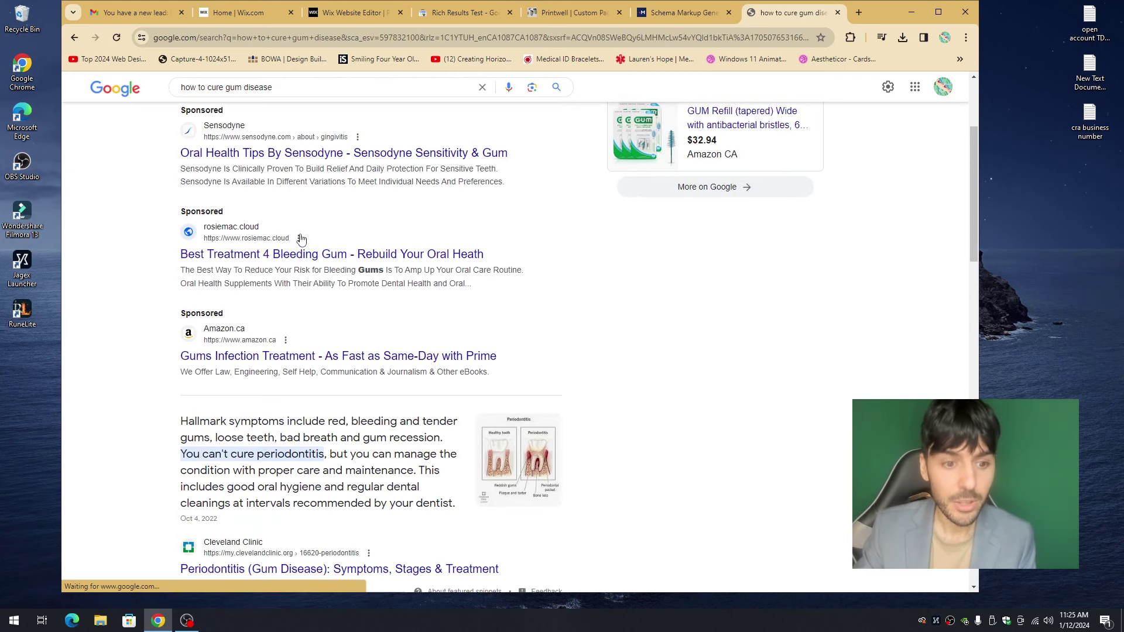
pyautogui.moveTo(199, 188); pyautogui.dragTo(389, 269)
pyautogui.click(398, 267)
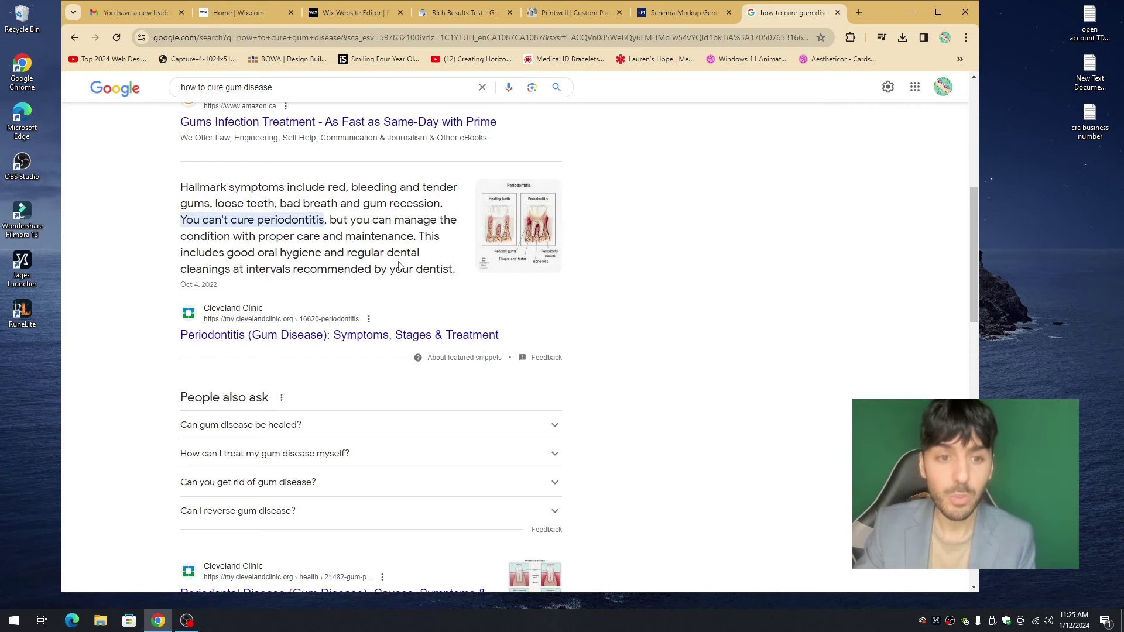
pyautogui.click(838, 13)
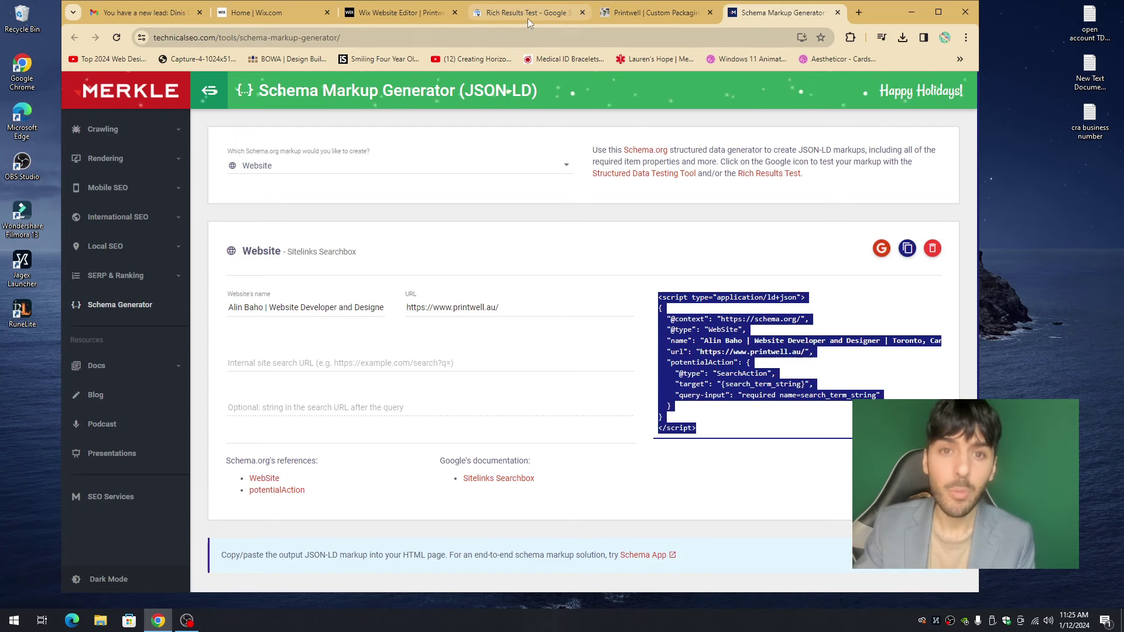
# - Leave preview and reopen the HOME page settings on Advanced SEO with Structured data markup expanded
pyautogui.click(404, 13)
pyautogui.click(848, 91)
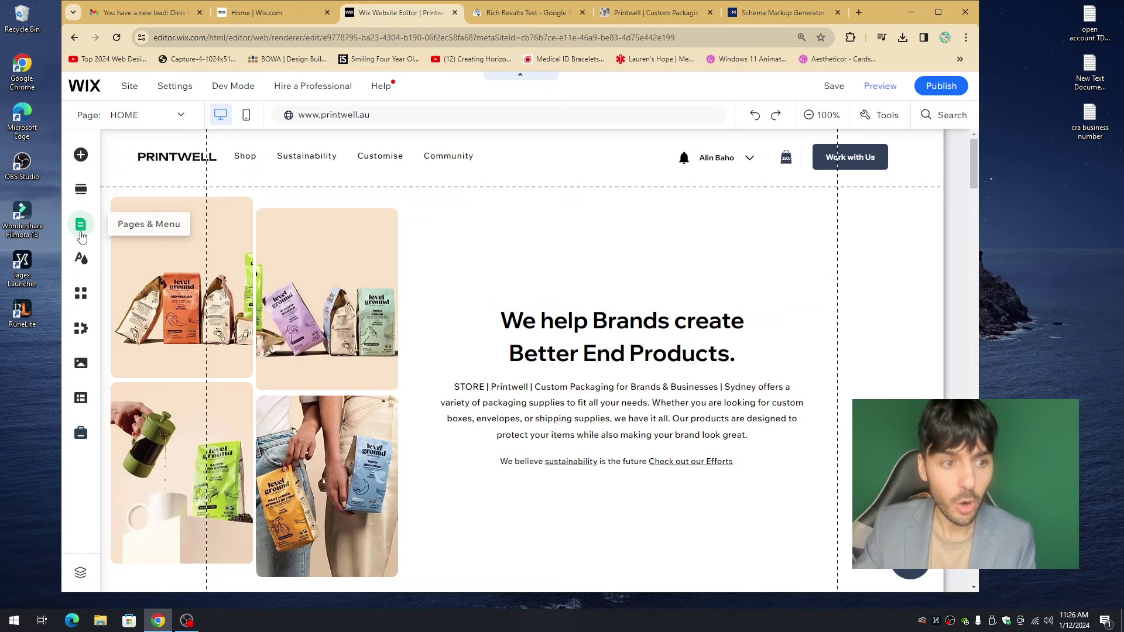
pyautogui.click(81, 233)
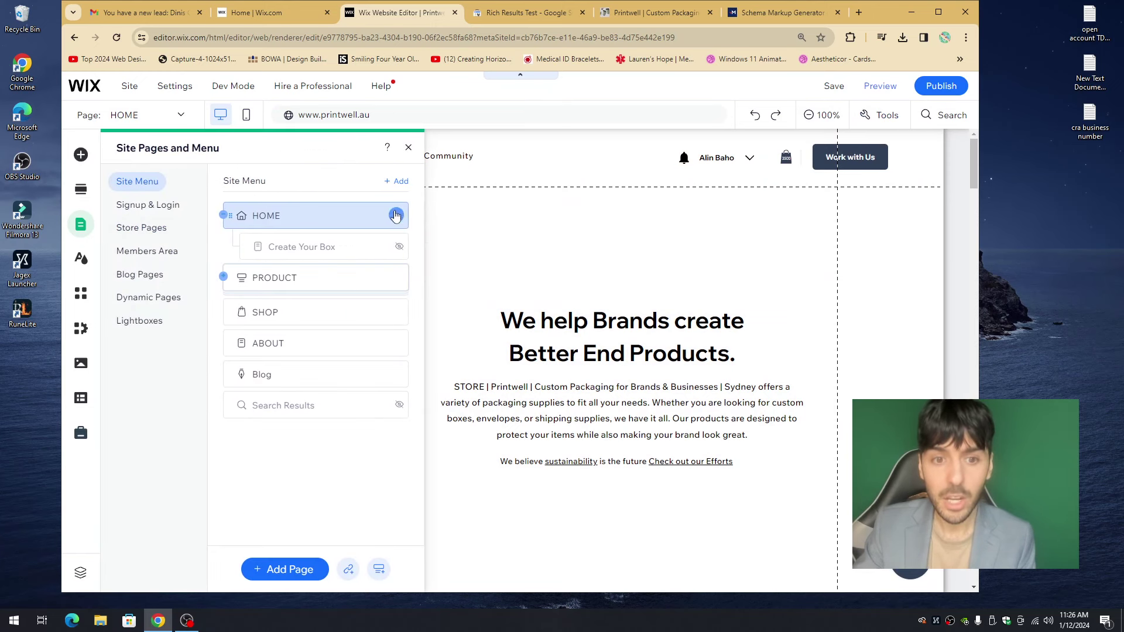
pyautogui.click(396, 215)
pyautogui.click(451, 215)
pyautogui.click(654, 177)
pyautogui.scroll(-2, 617, 417)
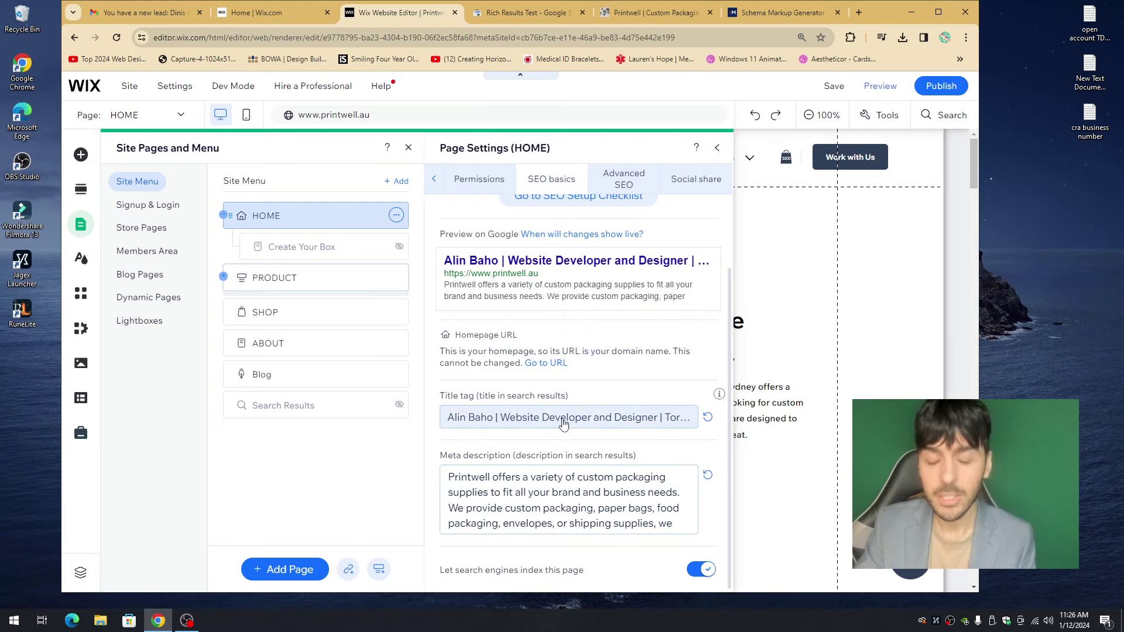
pyautogui.click(615, 181)
pyautogui.click(504, 212)
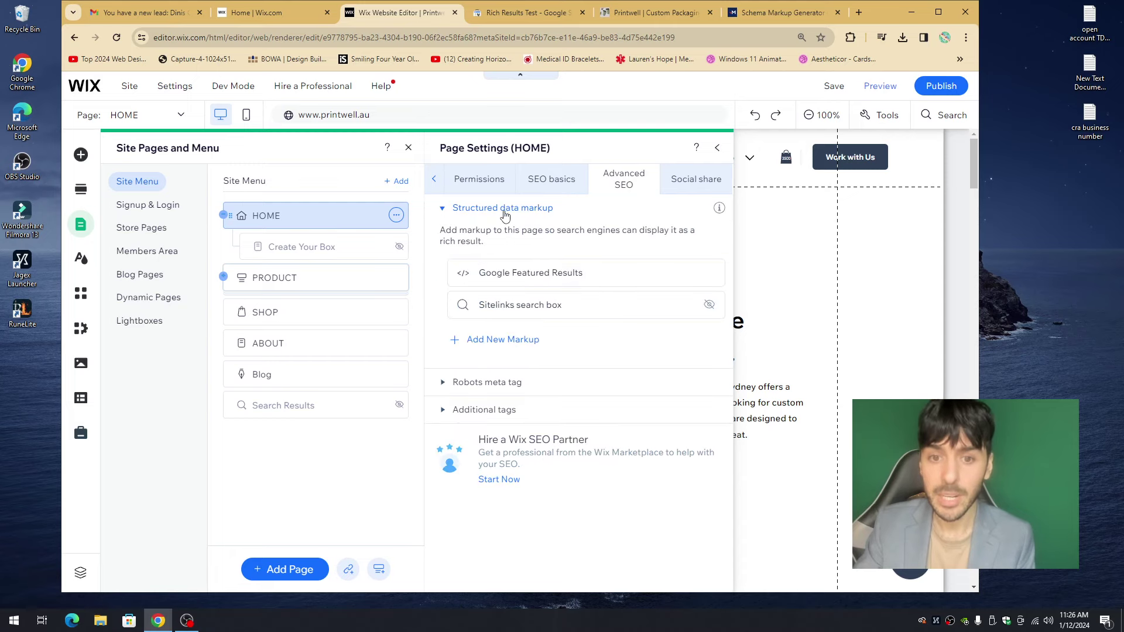
# - Start a new markup but cancel it, then re-expand the HOME page's structured data markup list
pyautogui.click(498, 342)
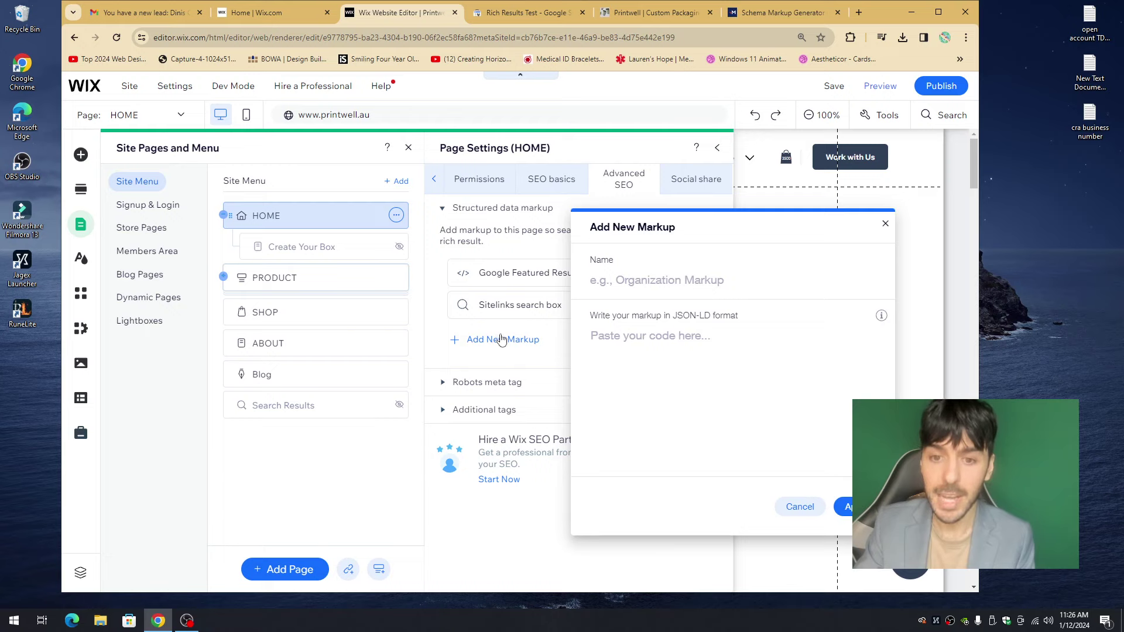
pyautogui.moveTo(879, 317)
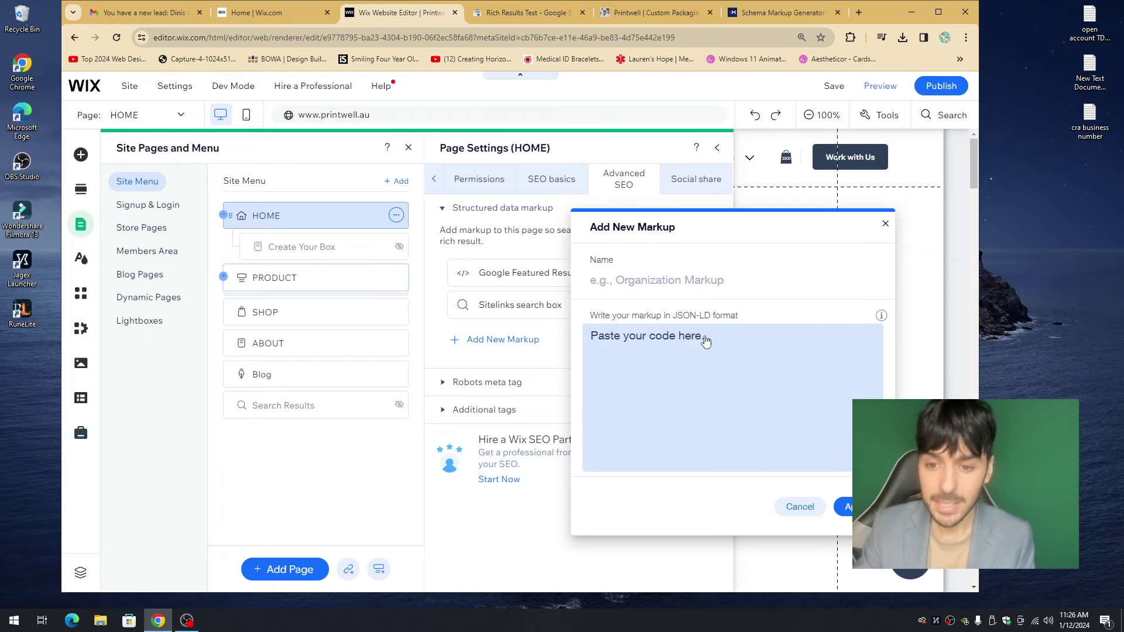
pyautogui.click(800, 507)
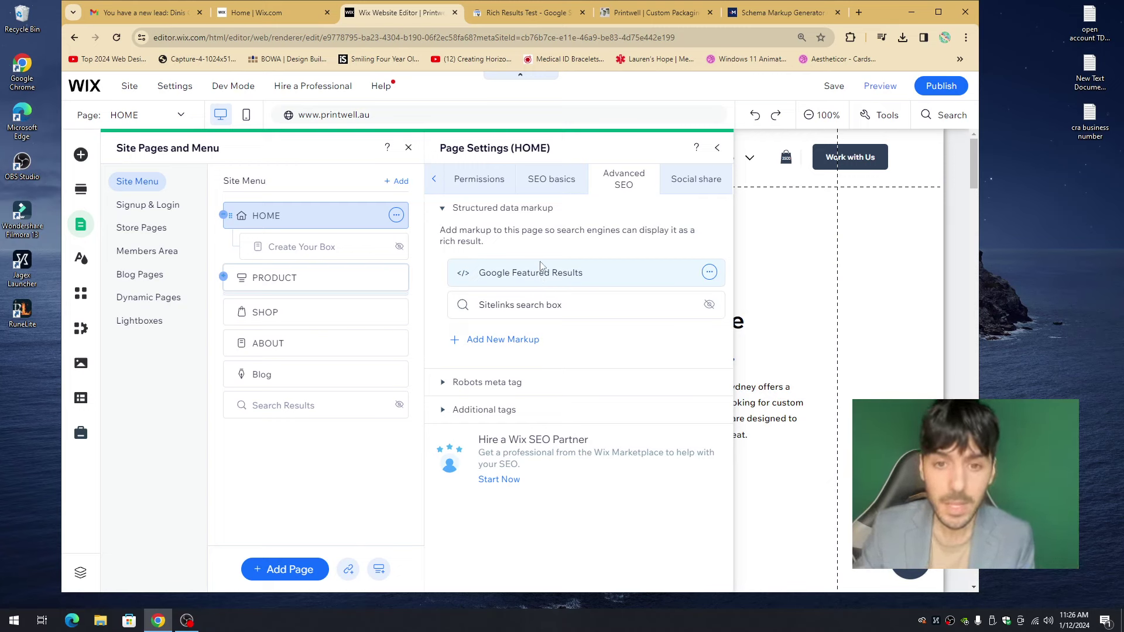
pyautogui.click(546, 189)
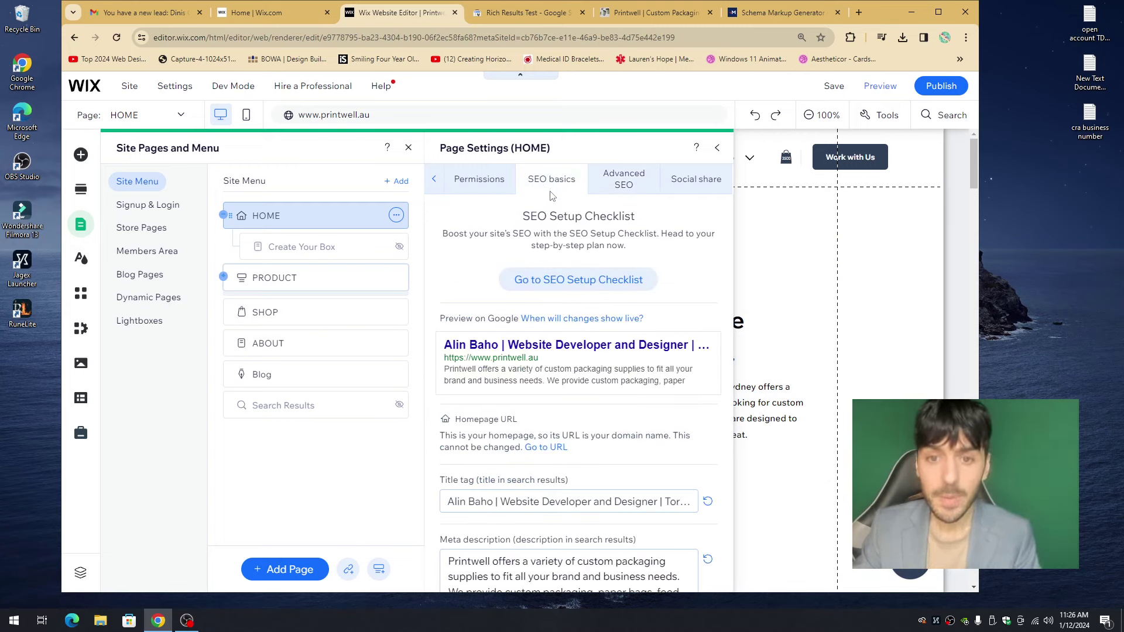
pyautogui.click(613, 186)
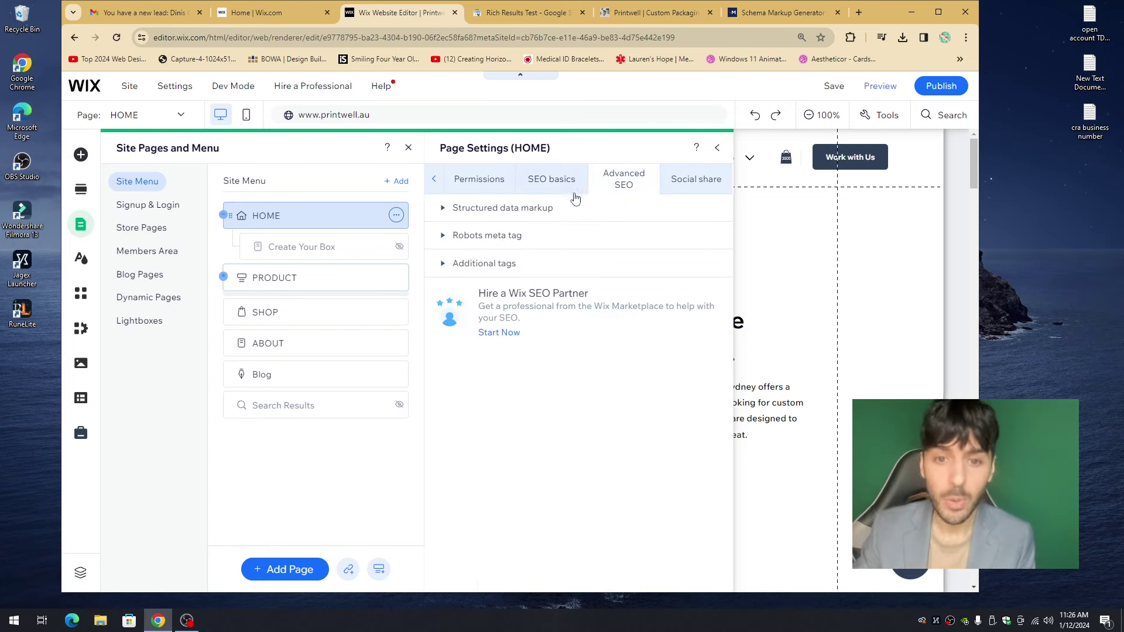
pyautogui.click(527, 209)
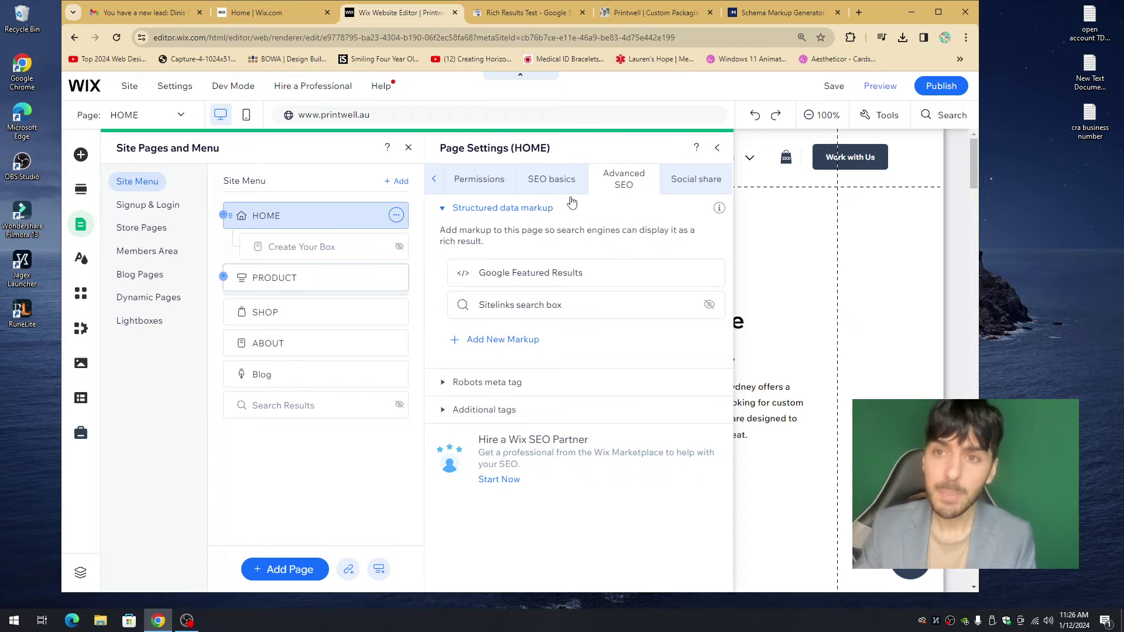
# - Search the business owner's name in a new tab and review the Business Profile's address, hours and phone
pyautogui.click(859, 12)
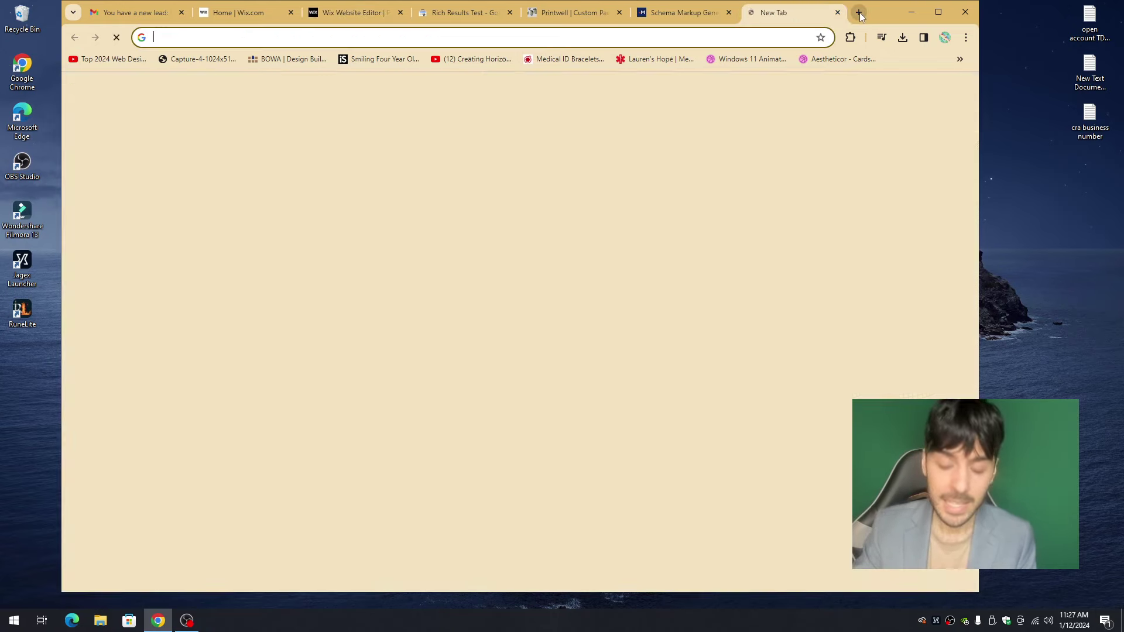
pyautogui.press('Return')
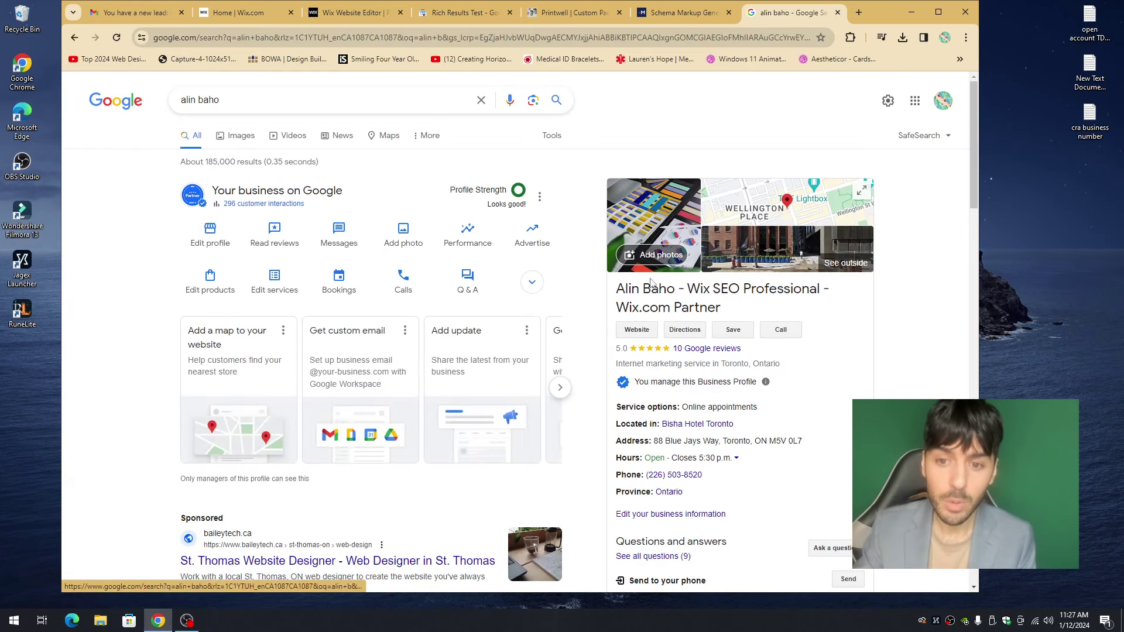
pyautogui.scroll(-6, 352, 314)
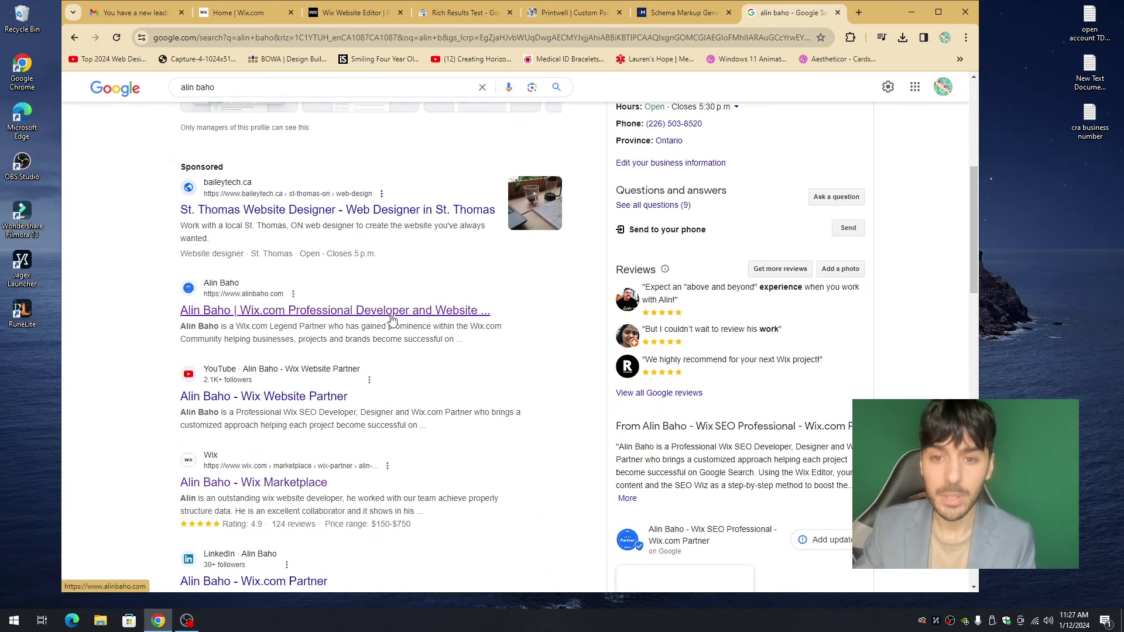
pyautogui.scroll(6, 389, 316)
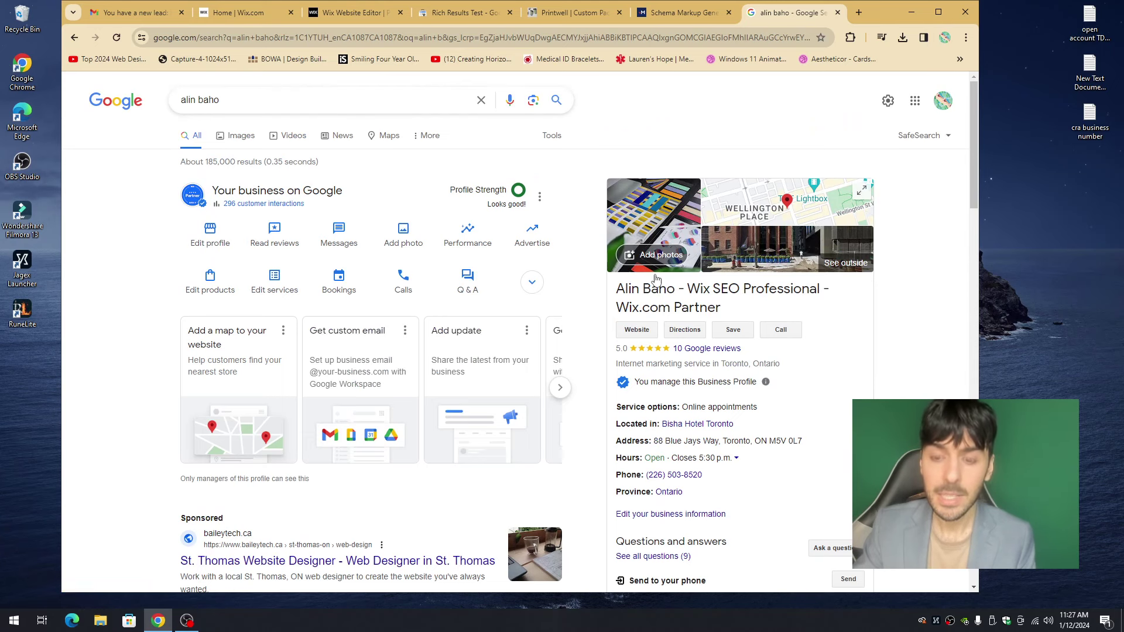
pyautogui.scroll(-6, 688, 278)
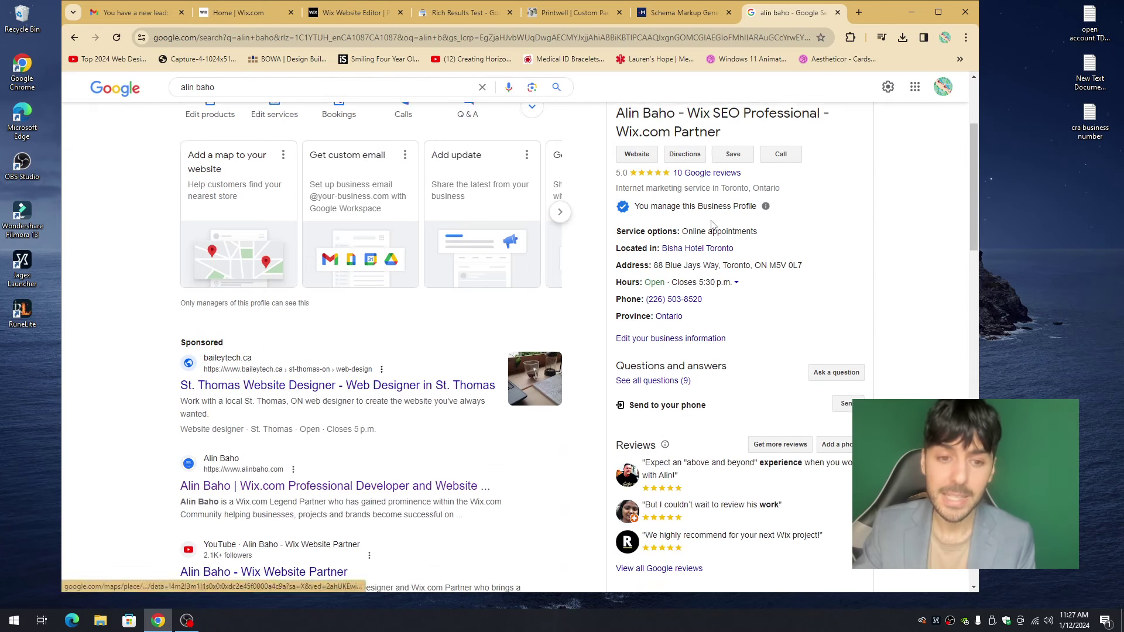
pyautogui.scroll(6, 345, 298)
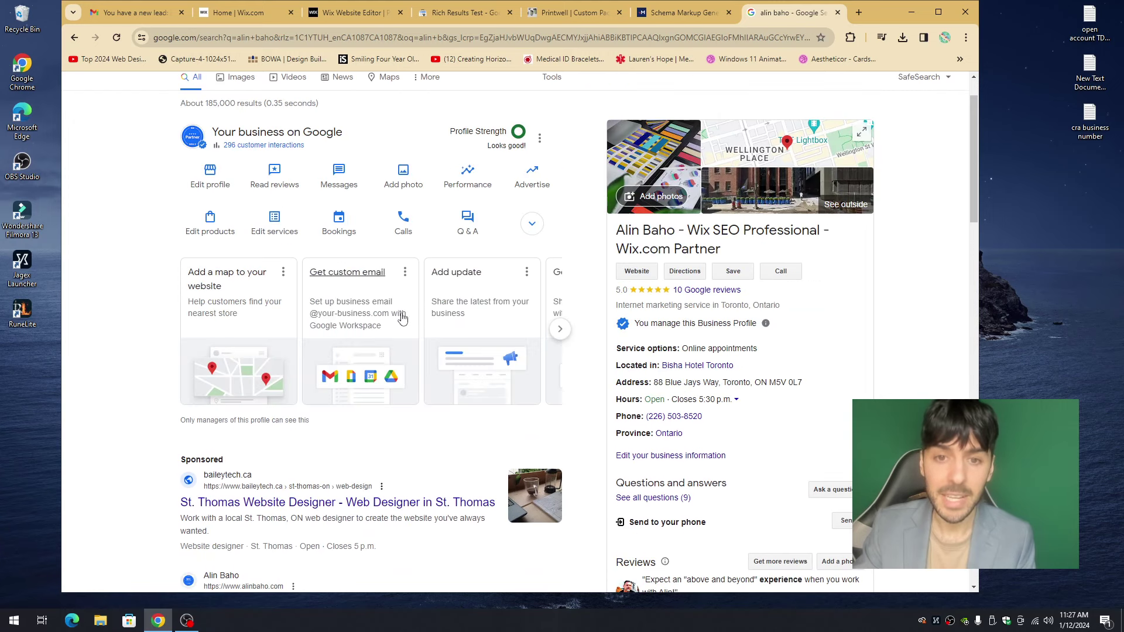
pyautogui.click(360, 13)
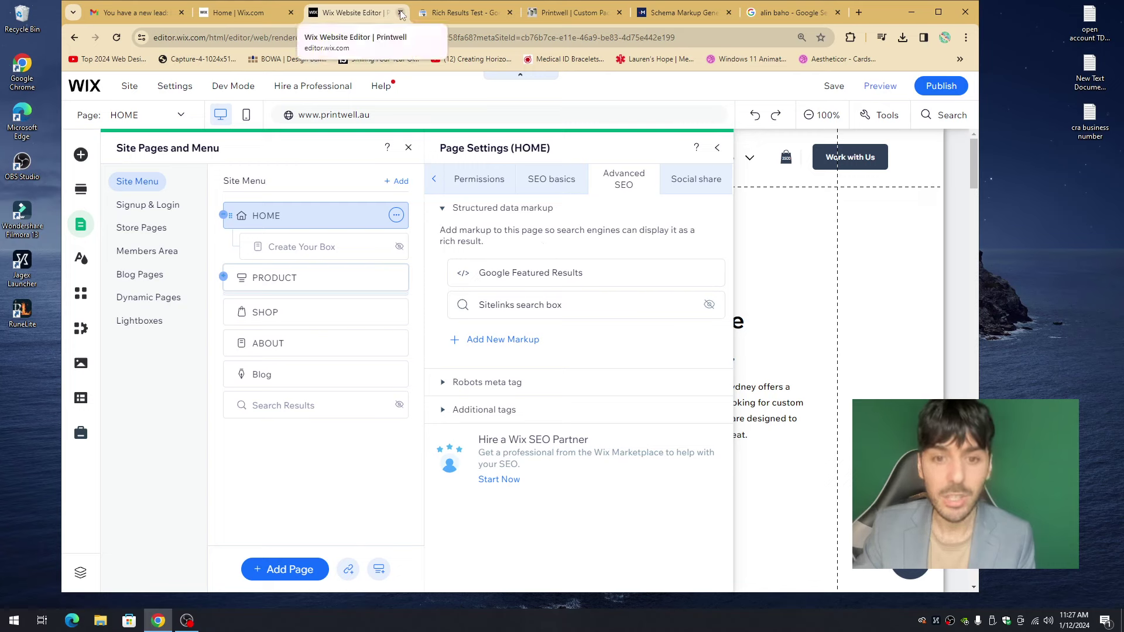
# - Review the homepage's SEO title tag, then close the editor and return to the dashboard home
pyautogui.click(548, 183)
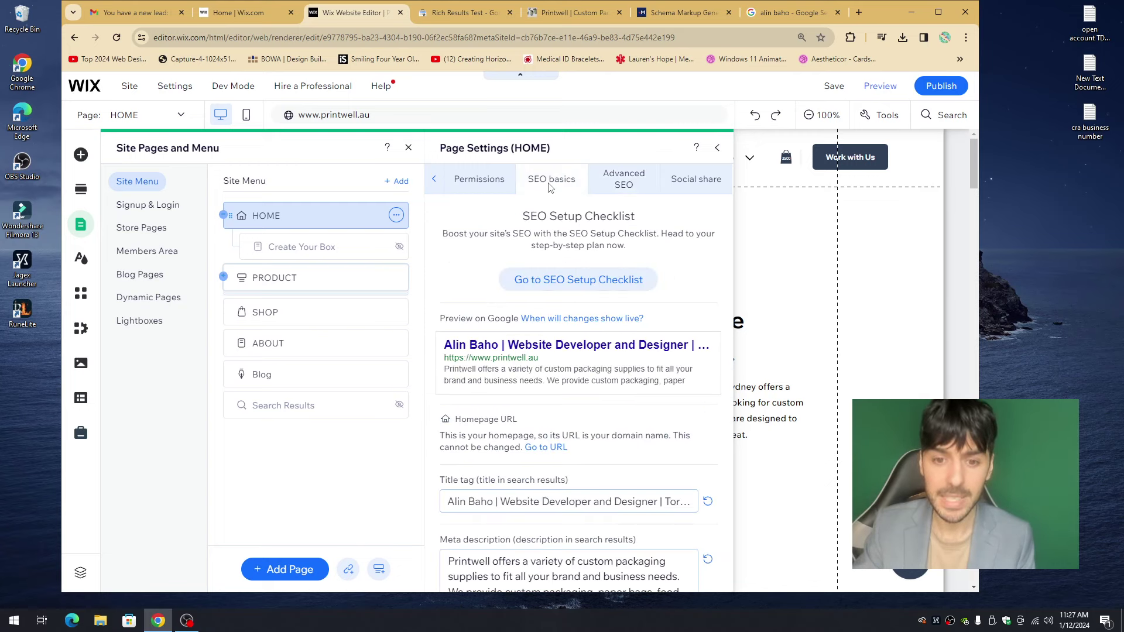
pyautogui.click(553, 504)
pyautogui.hotkey('ctrl', 'c')
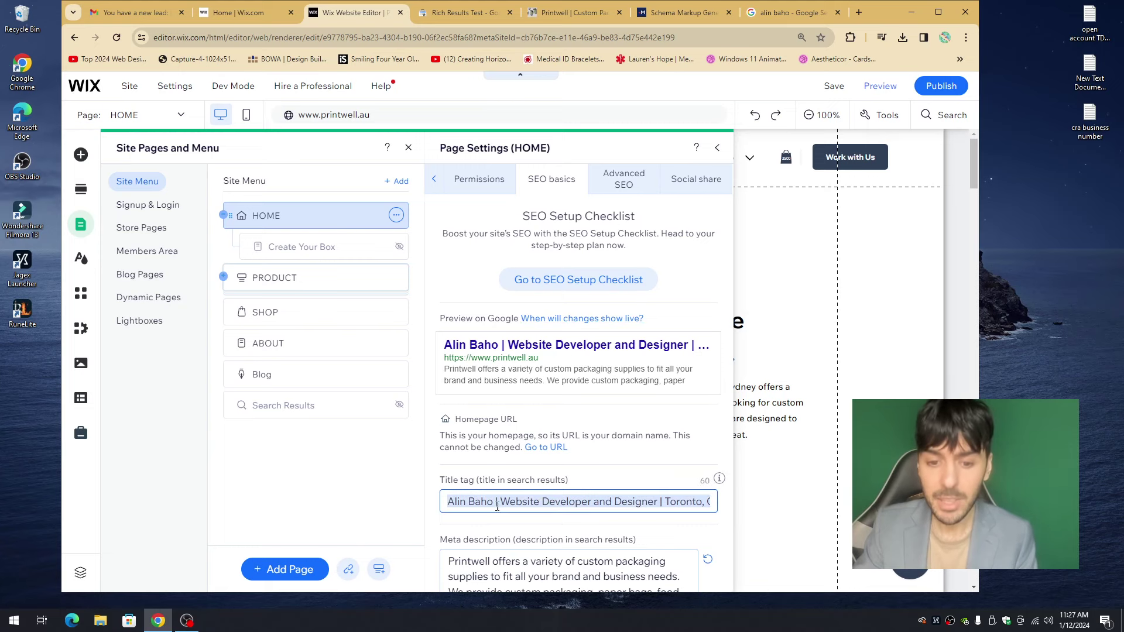
pyautogui.click(401, 13)
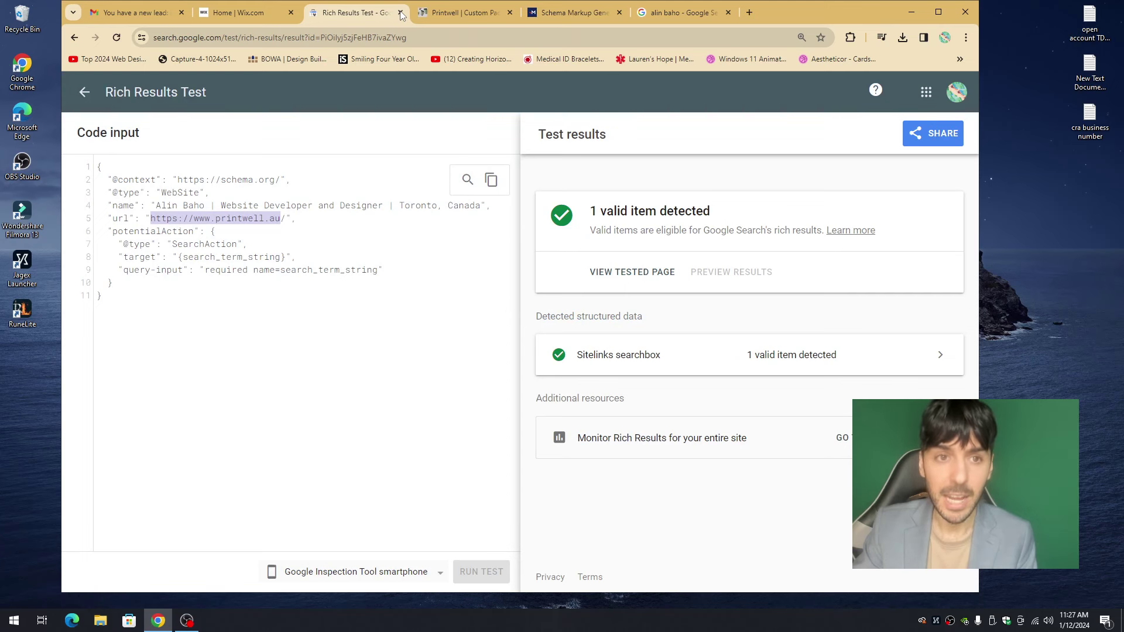
pyautogui.click(261, 14)
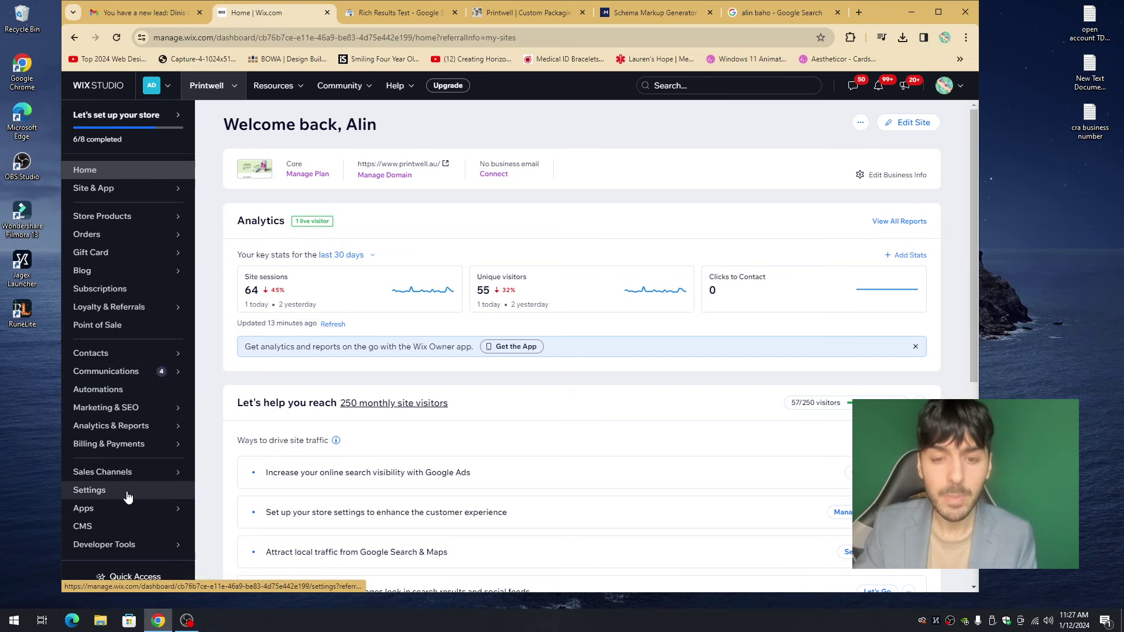
# - Open Settings > Business Info for the Printwell site and look over its empty fields
pyautogui.click(109, 494)
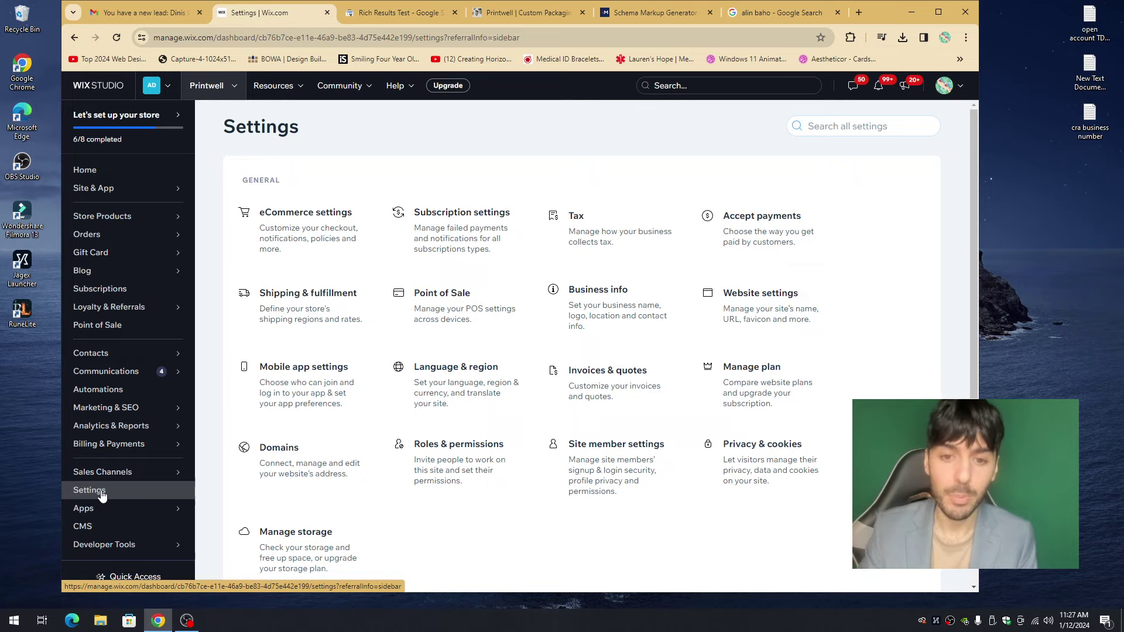
pyautogui.click(609, 306)
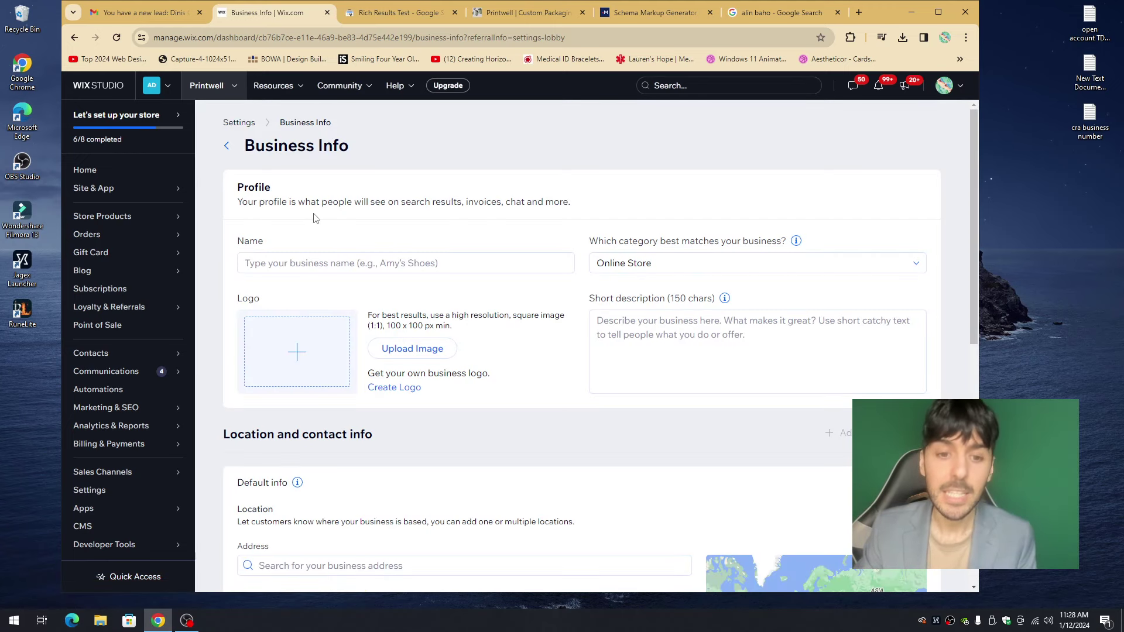
pyautogui.scroll(-5, 316, 218)
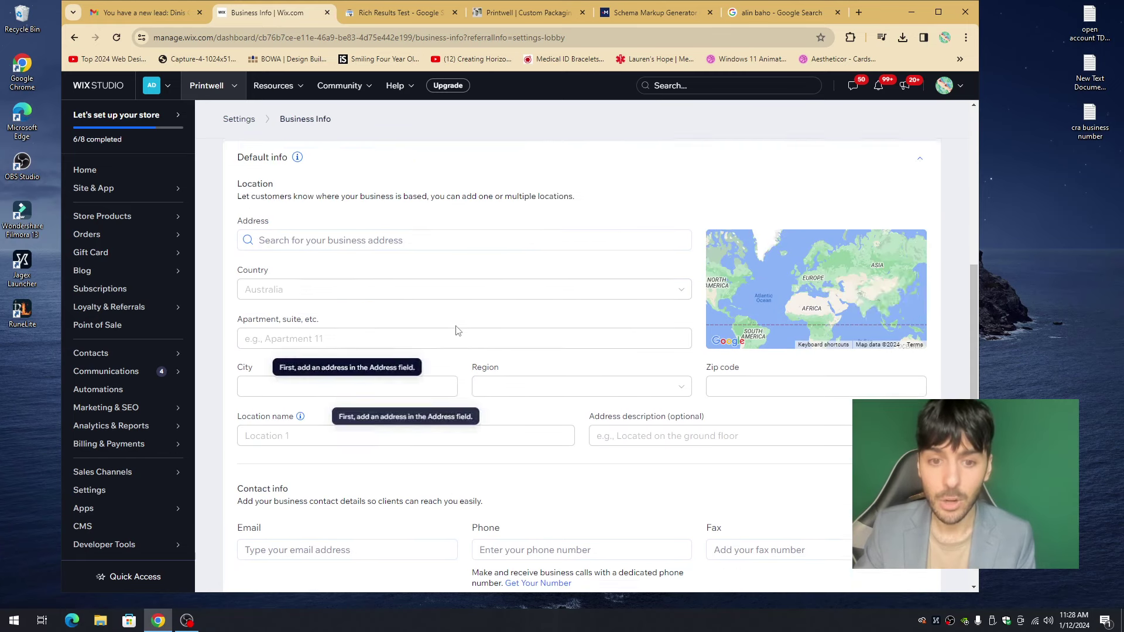
pyautogui.scroll(5, 457, 330)
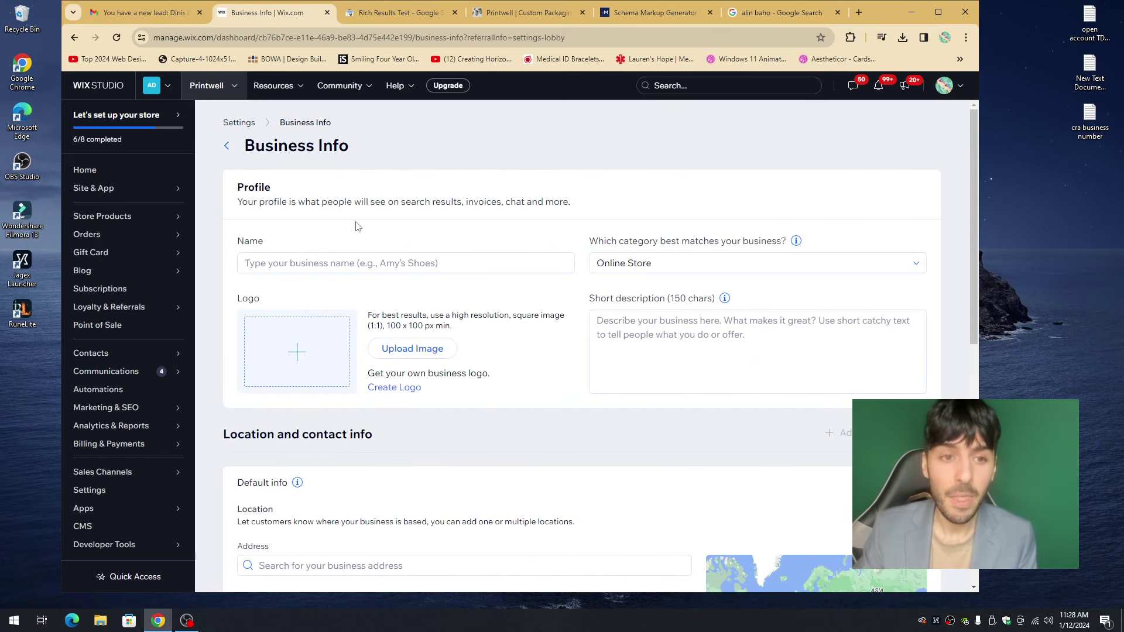
pyautogui.scroll(-7, 478, 281)
pyautogui.scroll(7, 485, 336)
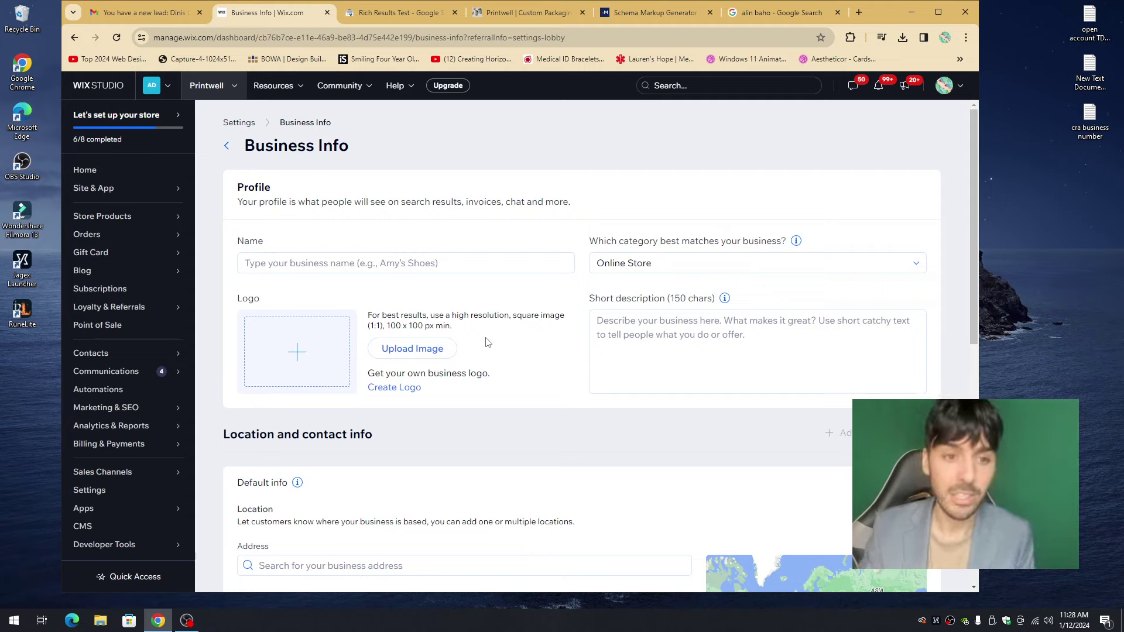
# - Paste the business name into Name and set the PRINTWELL image from Site Files as the logo
pyautogui.click(358, 266)
pyautogui.hotkey('ctrl', 'v')
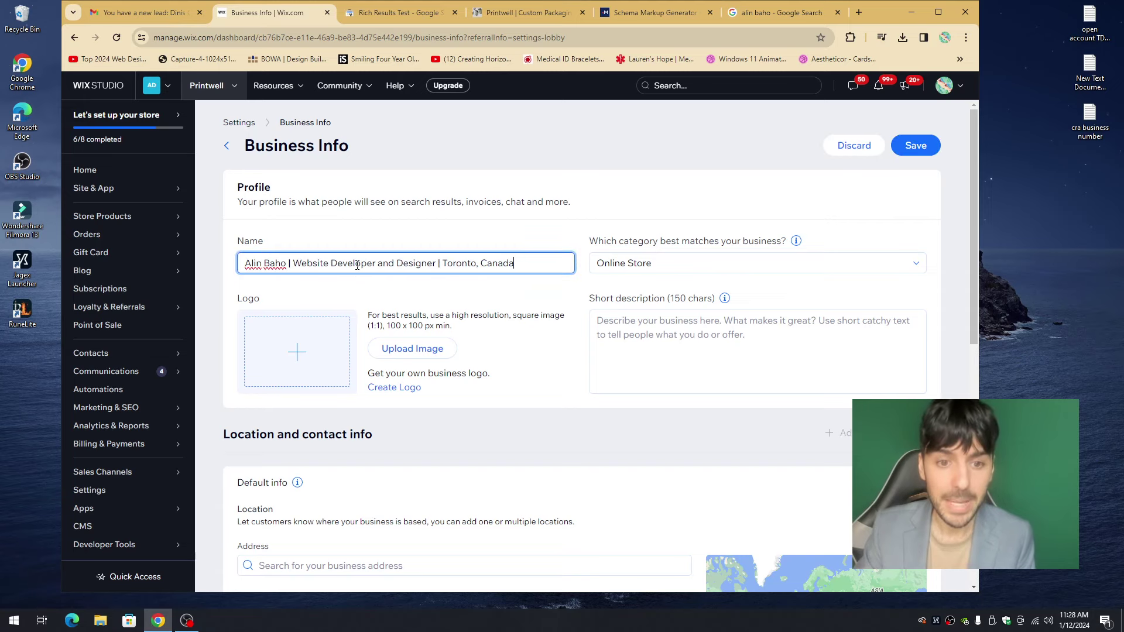
pyautogui.click(295, 347)
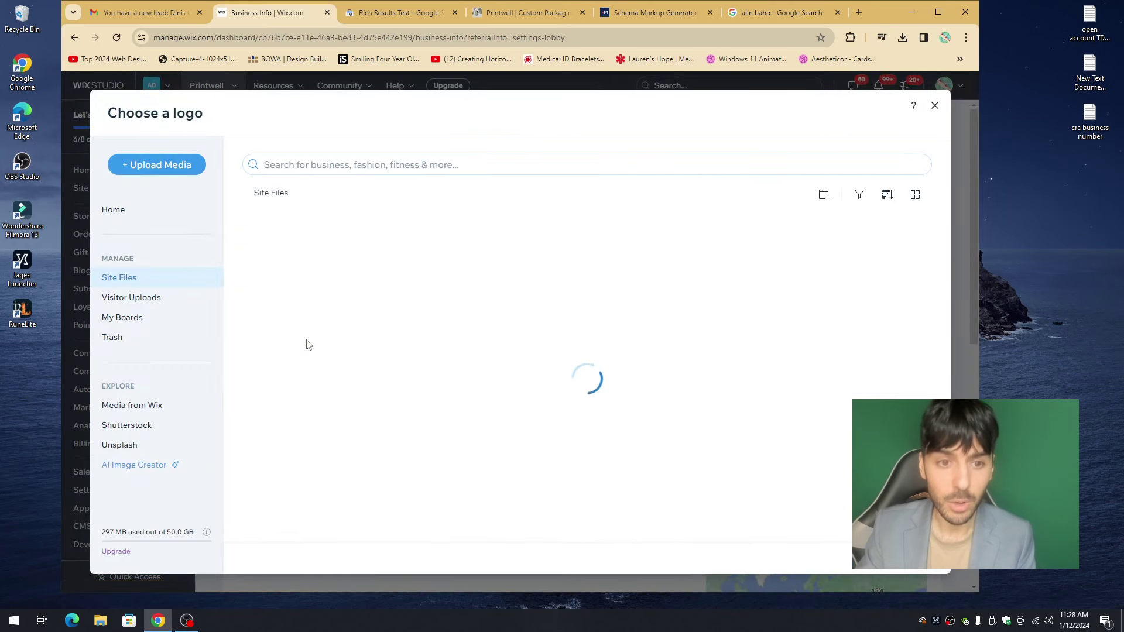
pyautogui.scroll(-5, 375, 334)
pyautogui.scroll(-8, 452, 346)
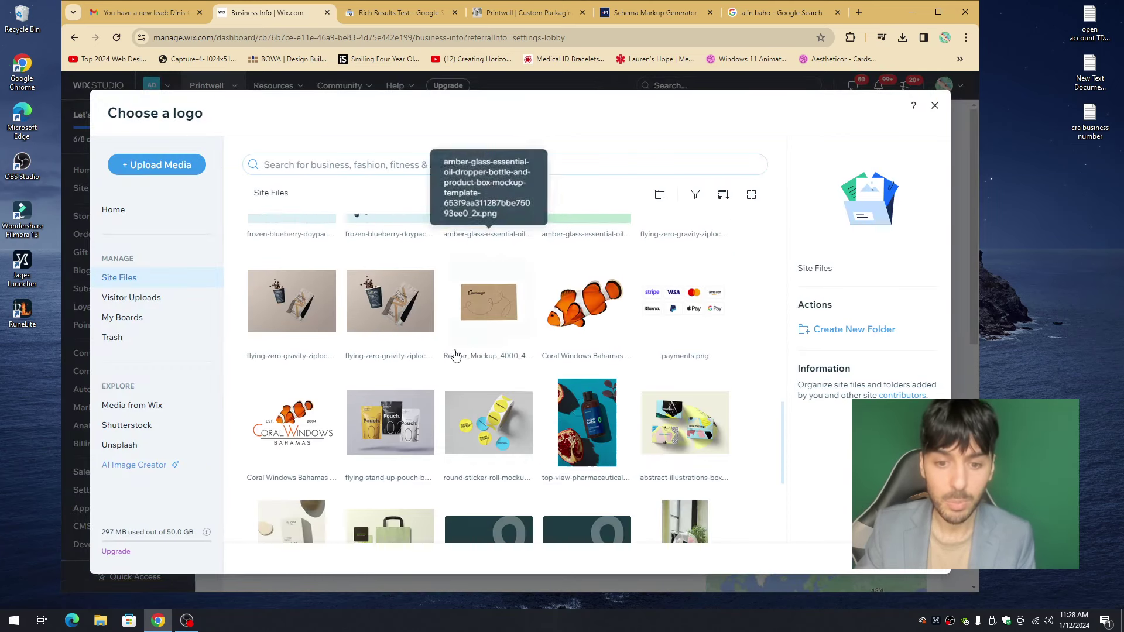
pyautogui.scroll(-3, 452, 357)
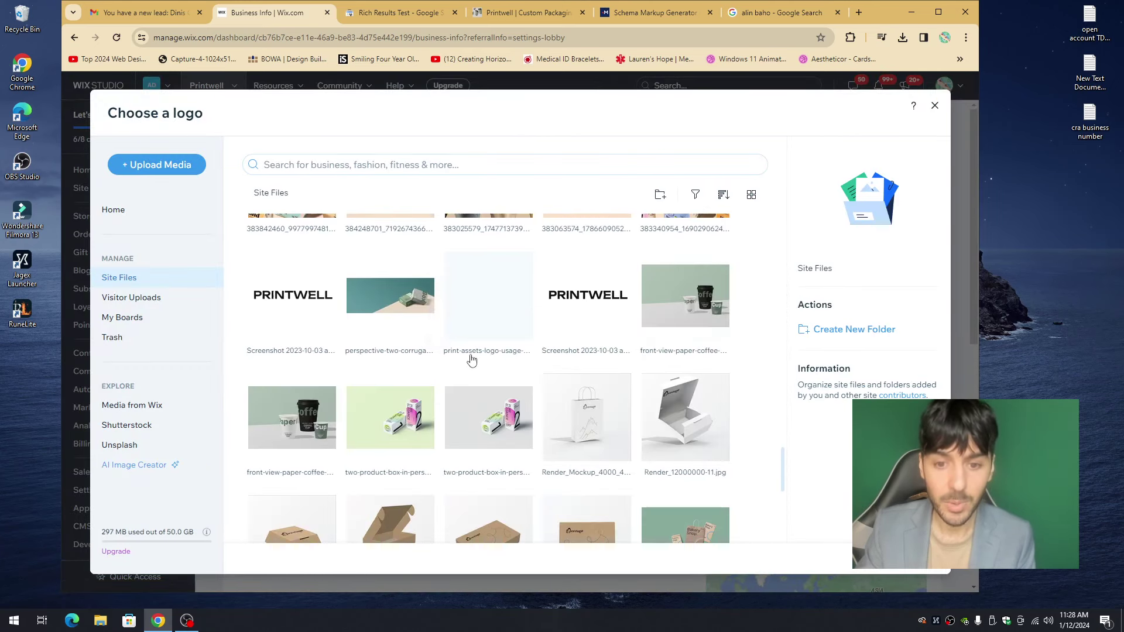
pyautogui.click(587, 293)
pyautogui.click(904, 555)
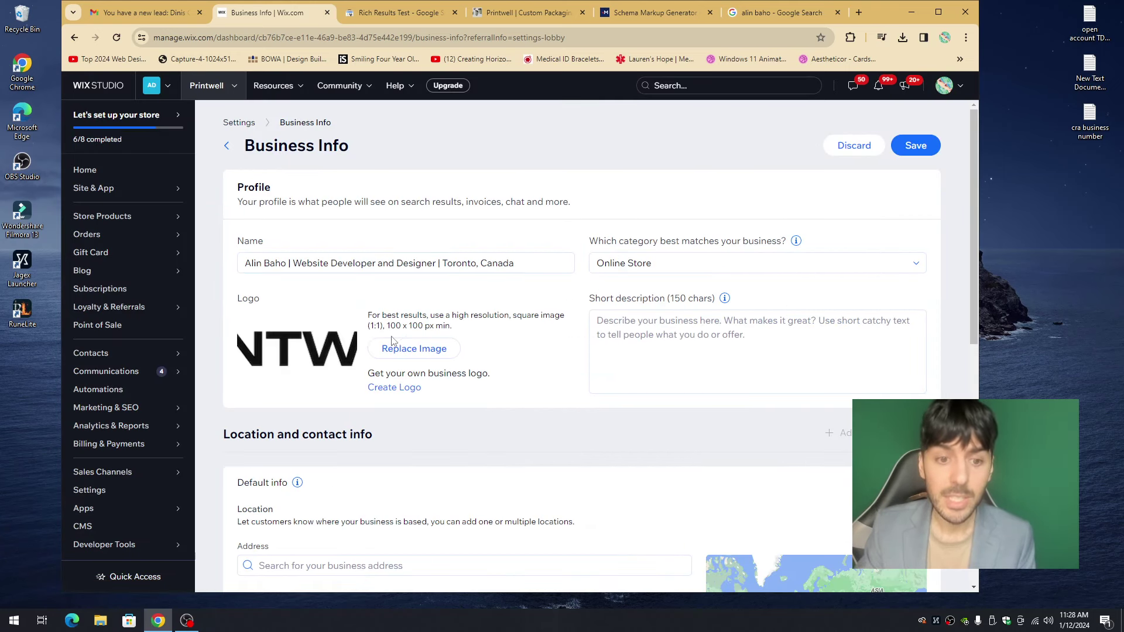
pyautogui.moveTo(332, 345)
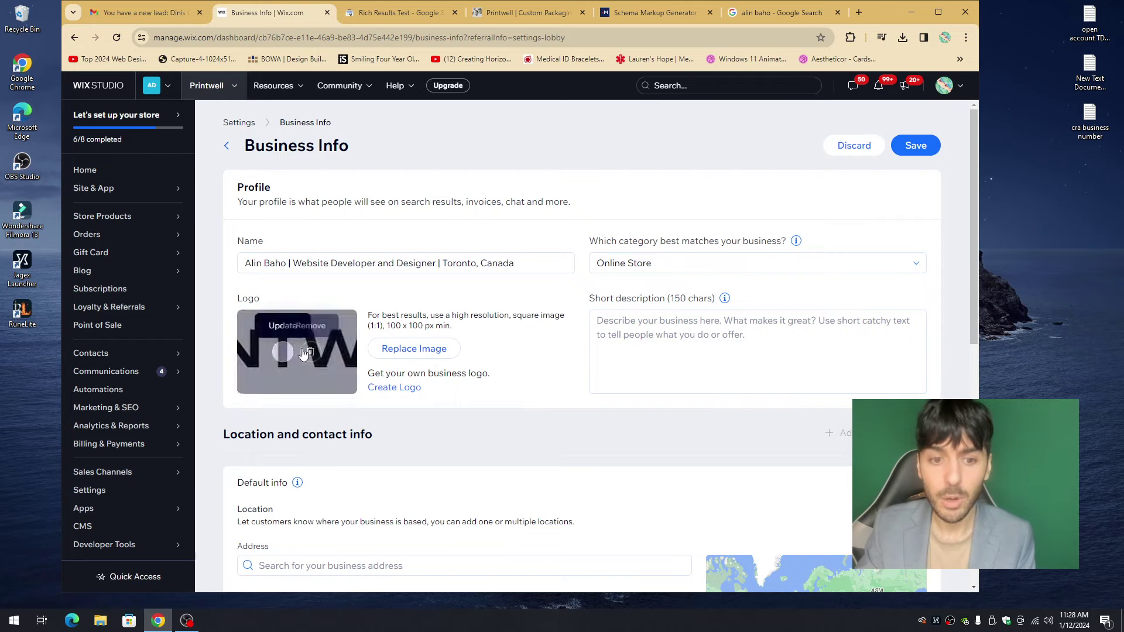
pyautogui.moveTo(389, 325); pyautogui.dragTo(451, 325)
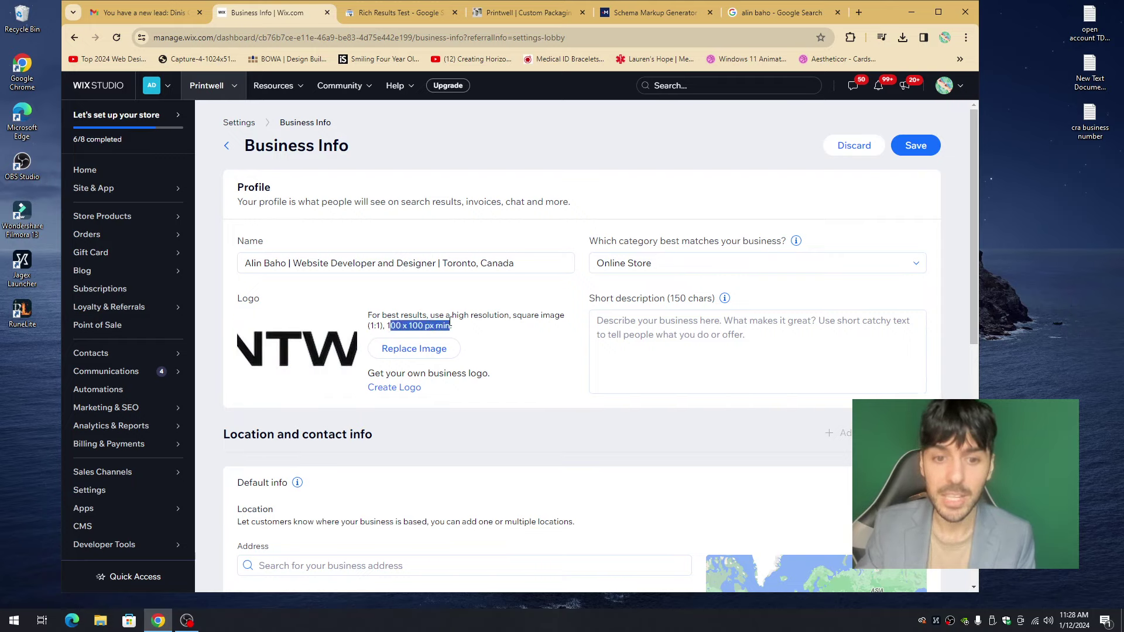
pyautogui.click(452, 326)
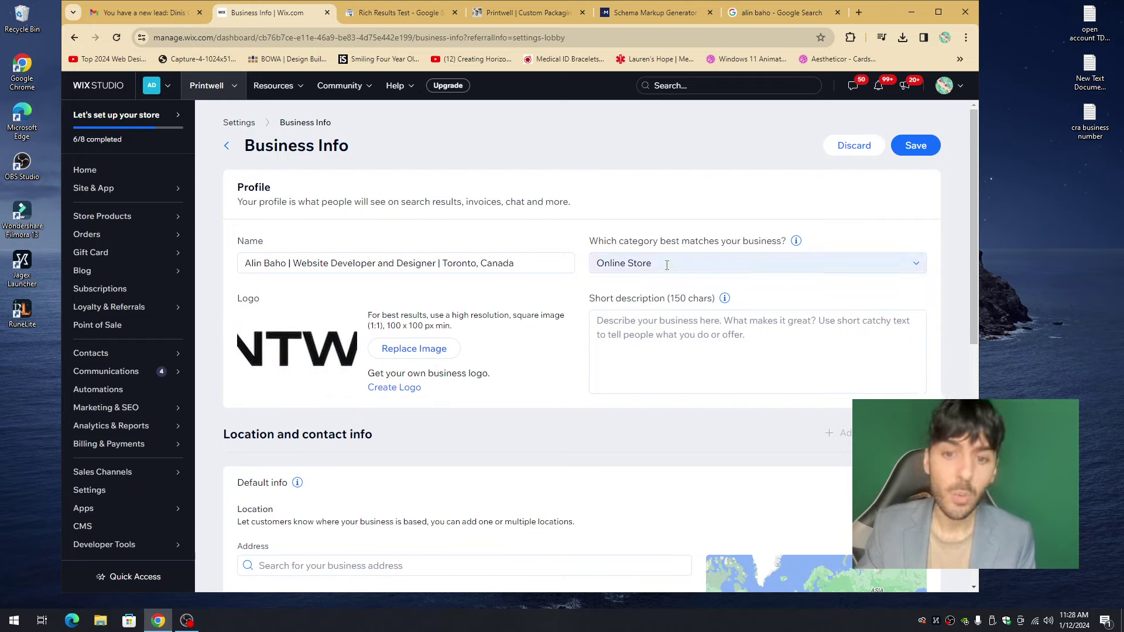
# - Keep Online Store as the business category
pyautogui.moveTo(602, 241); pyautogui.dragTo(730, 259)
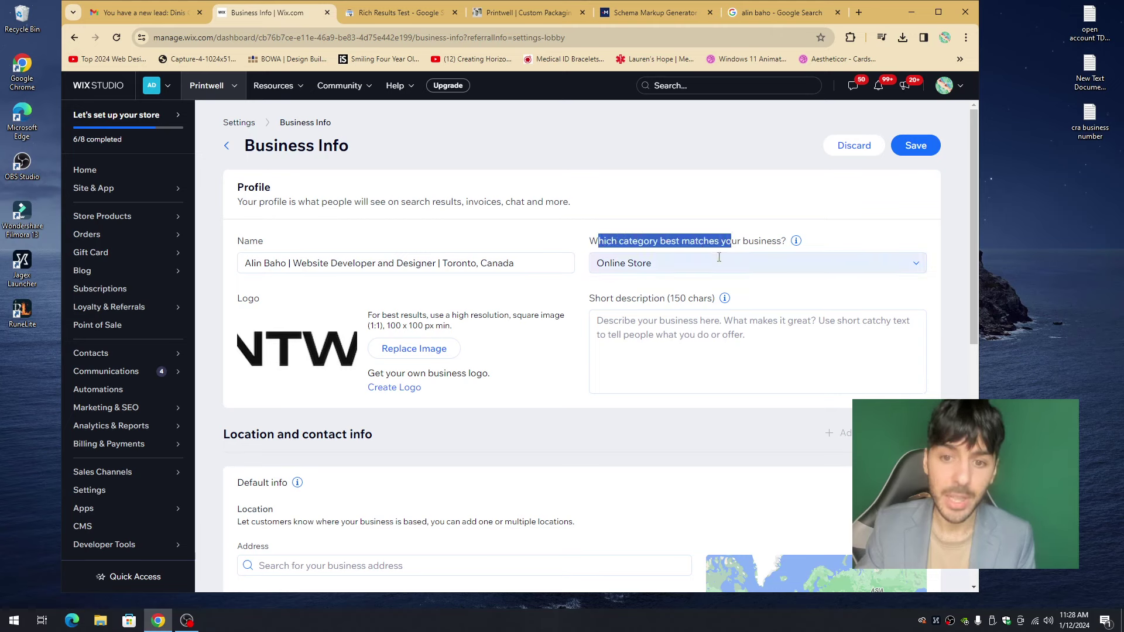
pyautogui.click(730, 258)
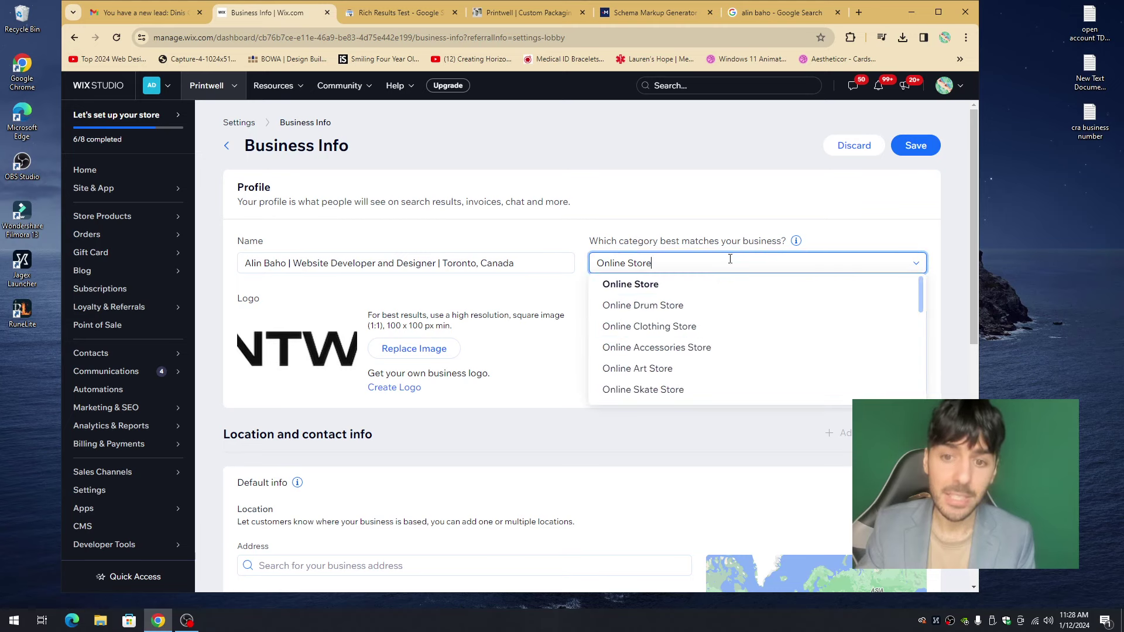
pyautogui.click(677, 286)
pyautogui.click(654, 317)
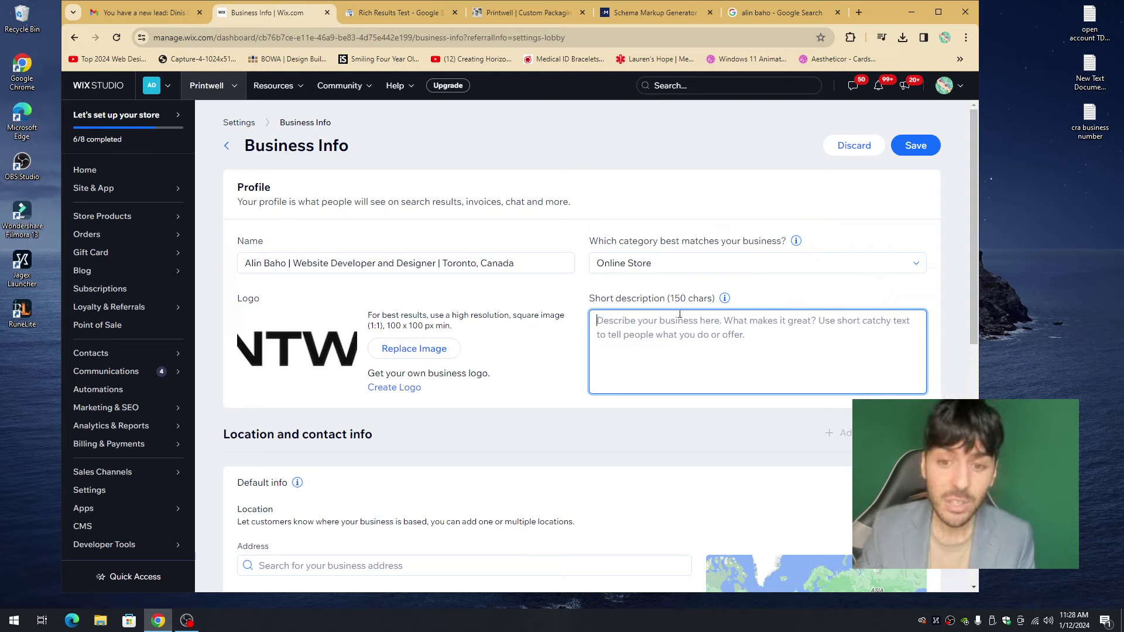
# - Enter the short description 'This would be the basic meta description found on the homepage. Under SEO Settings.'
pyautogui.write('This wo')
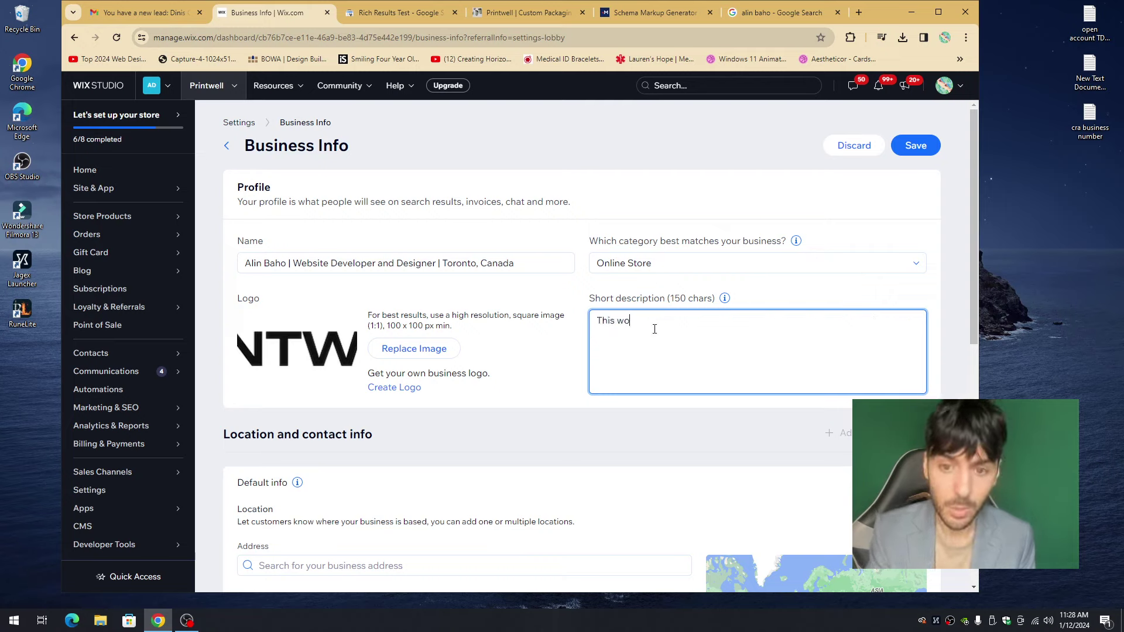
pyautogui.write('uld be the basic')
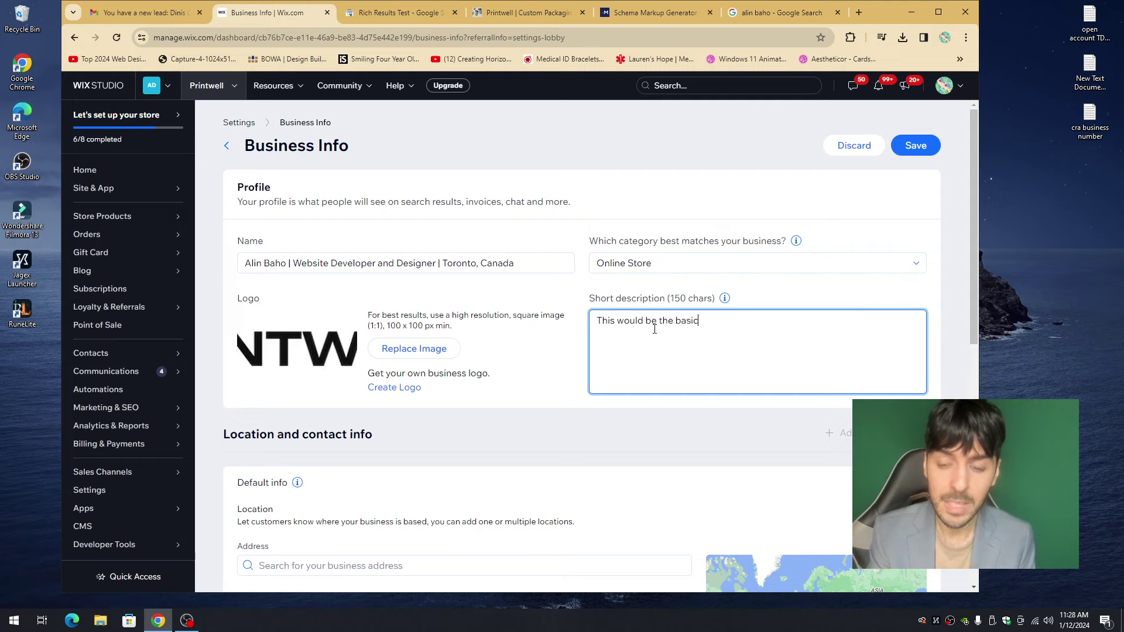
pyautogui.write(' meta descripti')
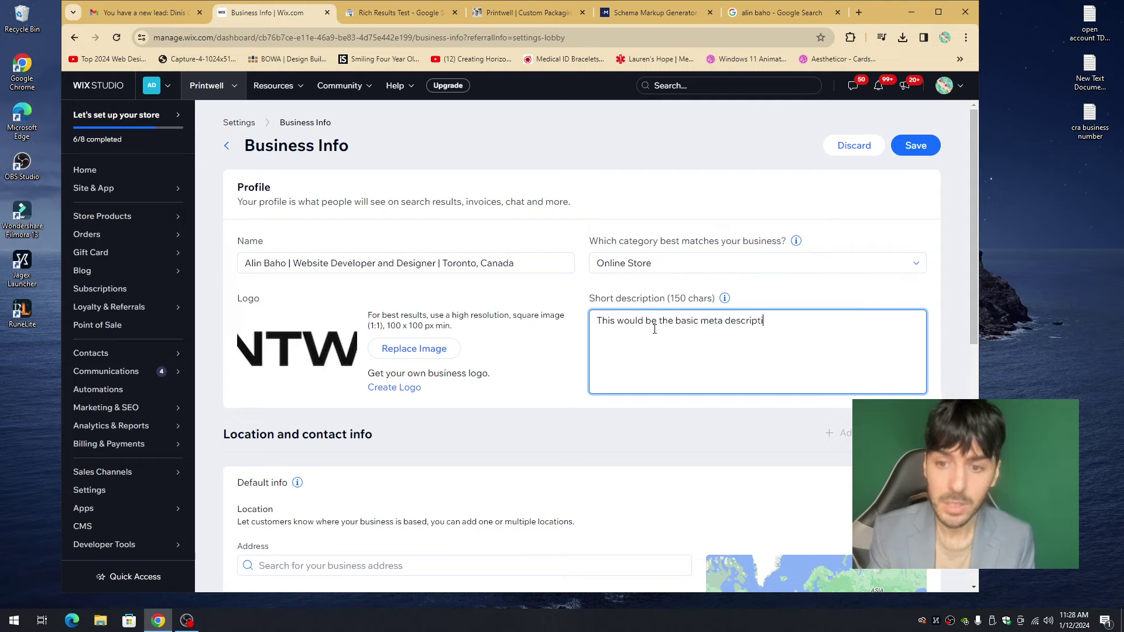
pyautogui.write('on found on the h')
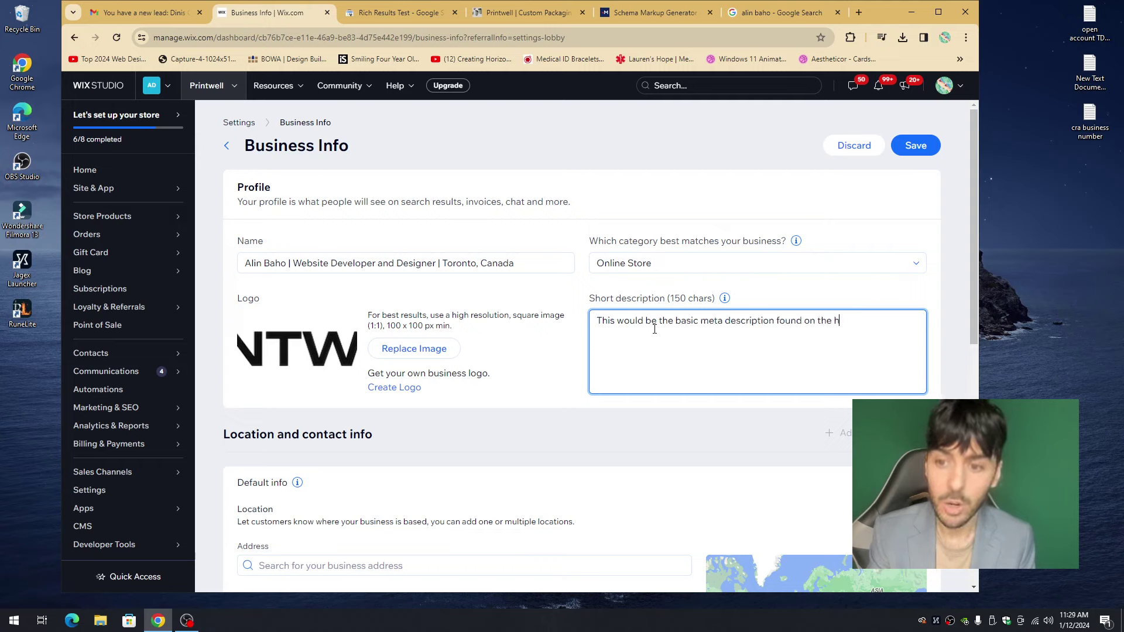
pyautogui.write('omepage. Under SEO Settings.')
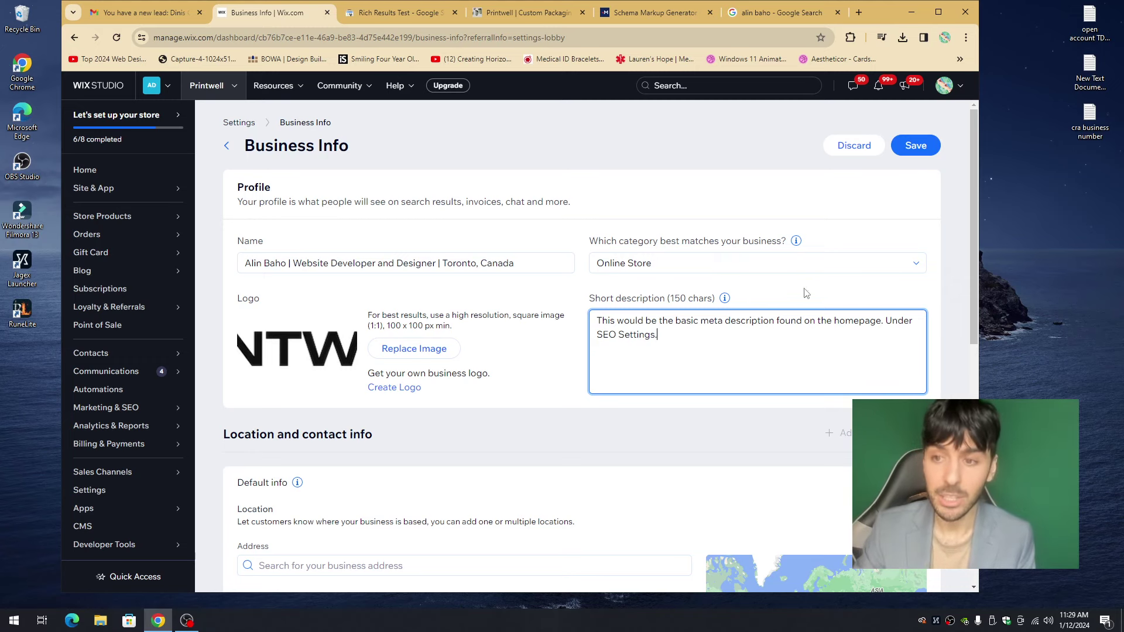
pyautogui.scroll(-1, 659, 337)
pyautogui.scroll(1, 653, 365)
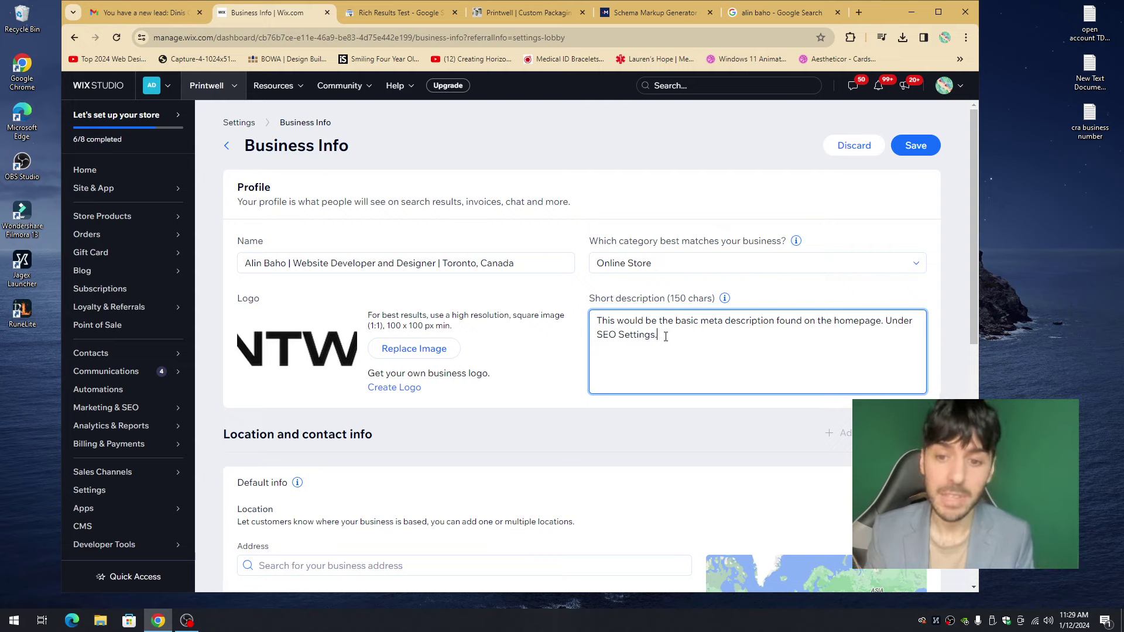
pyautogui.click(572, 326)
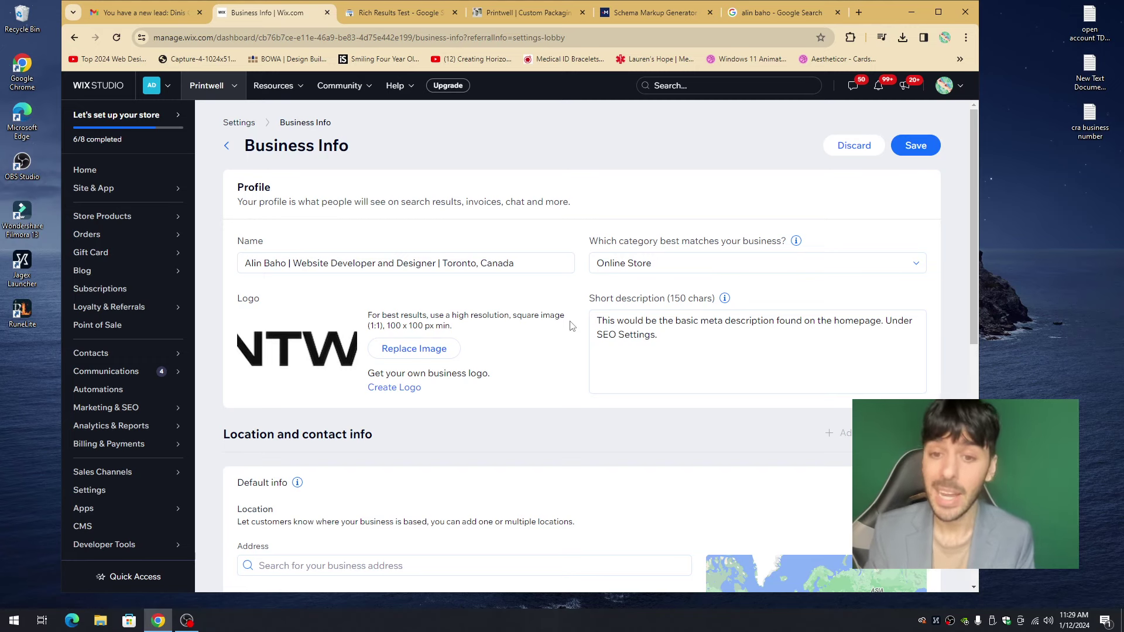
# - Copy the business's Toronto address from the Google search results
pyautogui.scroll(-4, 572, 326)
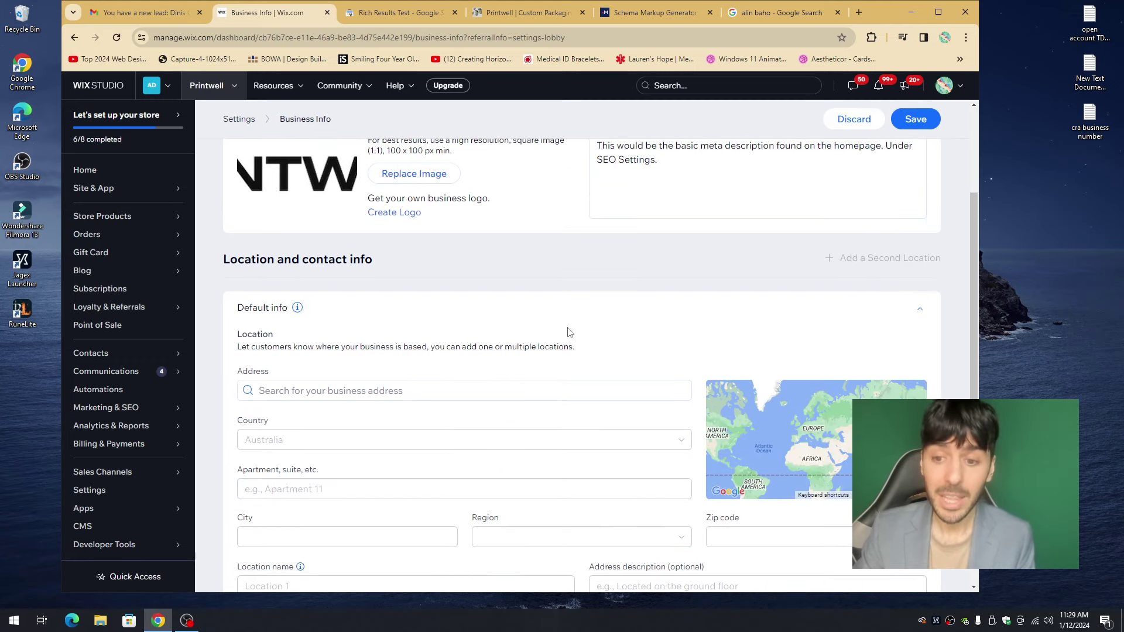
pyautogui.moveTo(785, 12); pyautogui.dragTo(401, 12)
pyautogui.moveTo(808, 447); pyautogui.dragTo(651, 445)
pyautogui.click(281, 16)
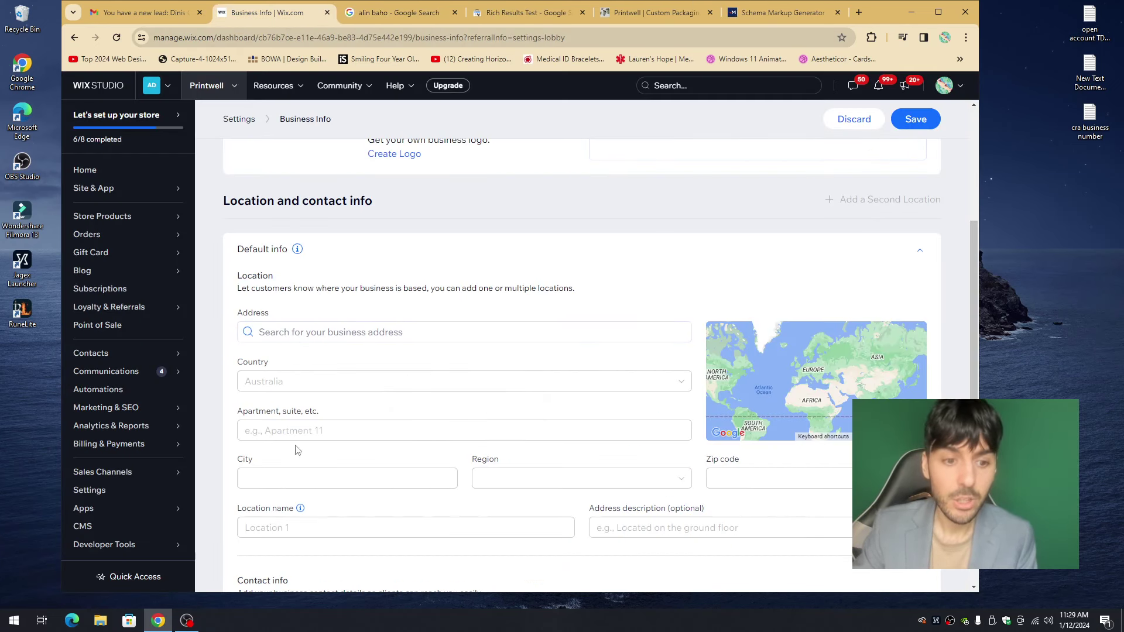
# - Paste the address into Address, choose the Toronto, Ontario, Canada suggestion, and save Business Info
pyautogui.click(301, 332)
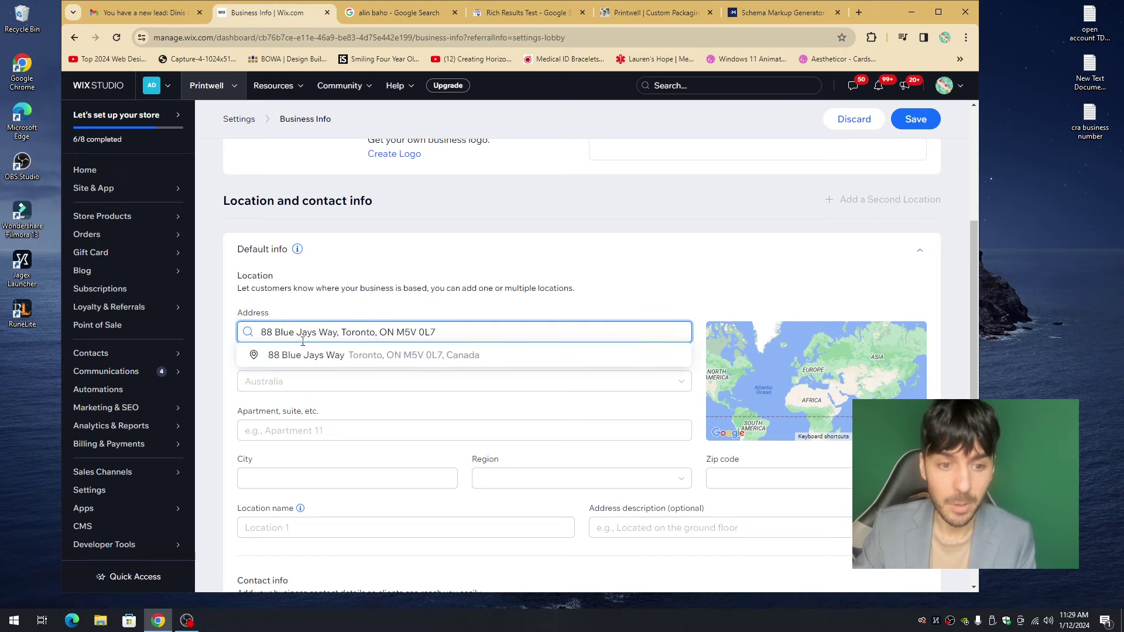
pyautogui.click(328, 353)
pyautogui.scroll(-4, 497, 369)
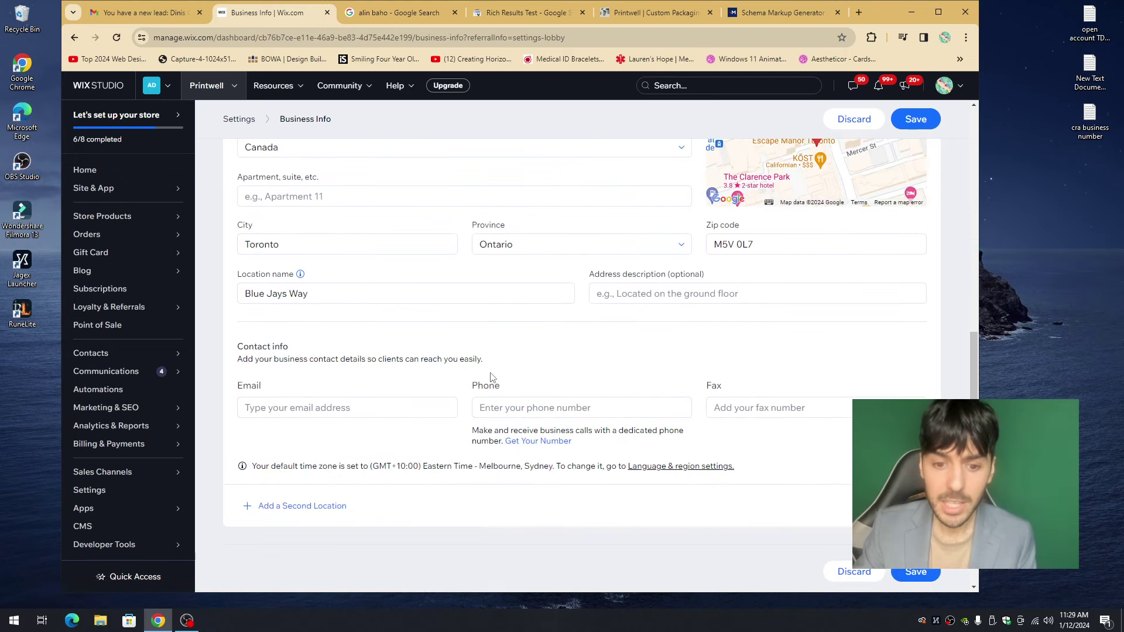
pyautogui.scroll(5, 490, 311)
pyautogui.click(915, 120)
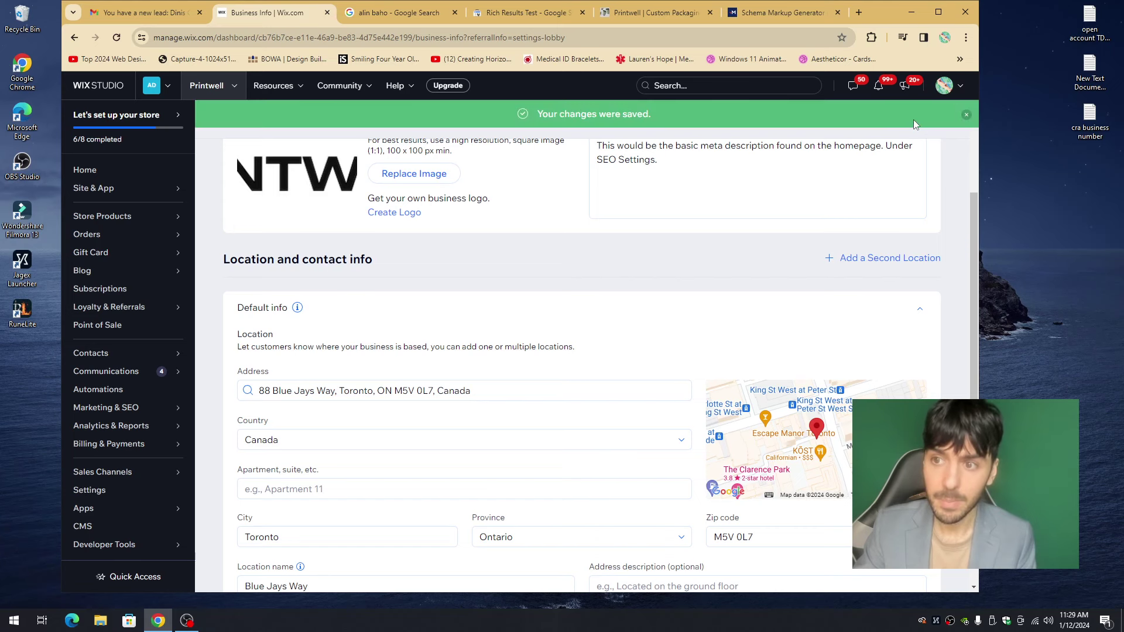
pyautogui.scroll(3, 565, 263)
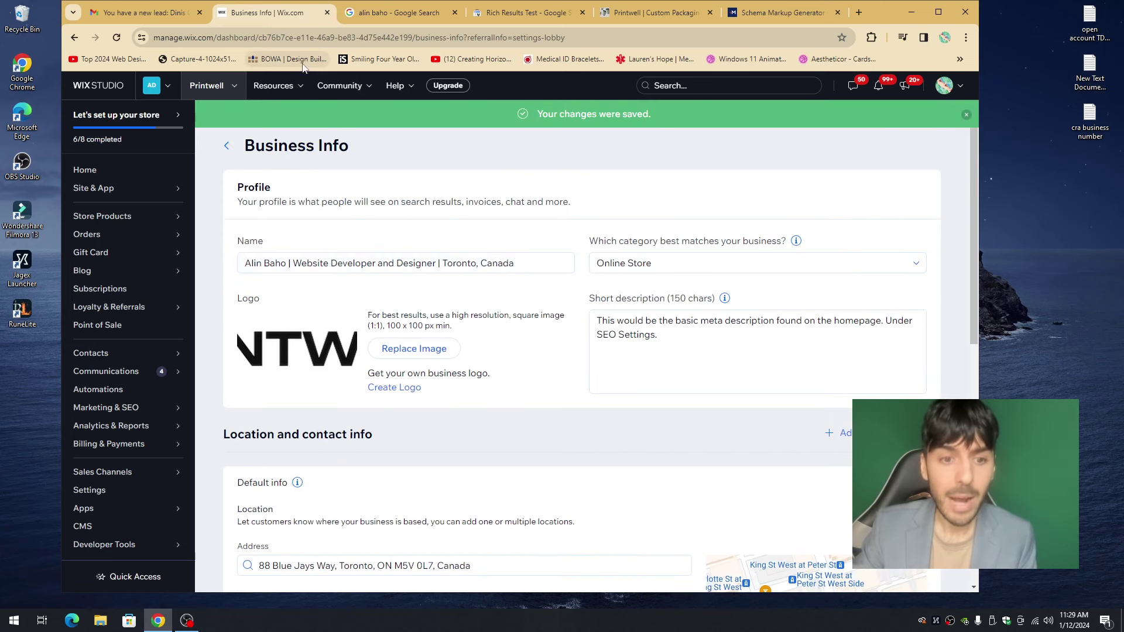
pyautogui.scroll(-3, 387, 193)
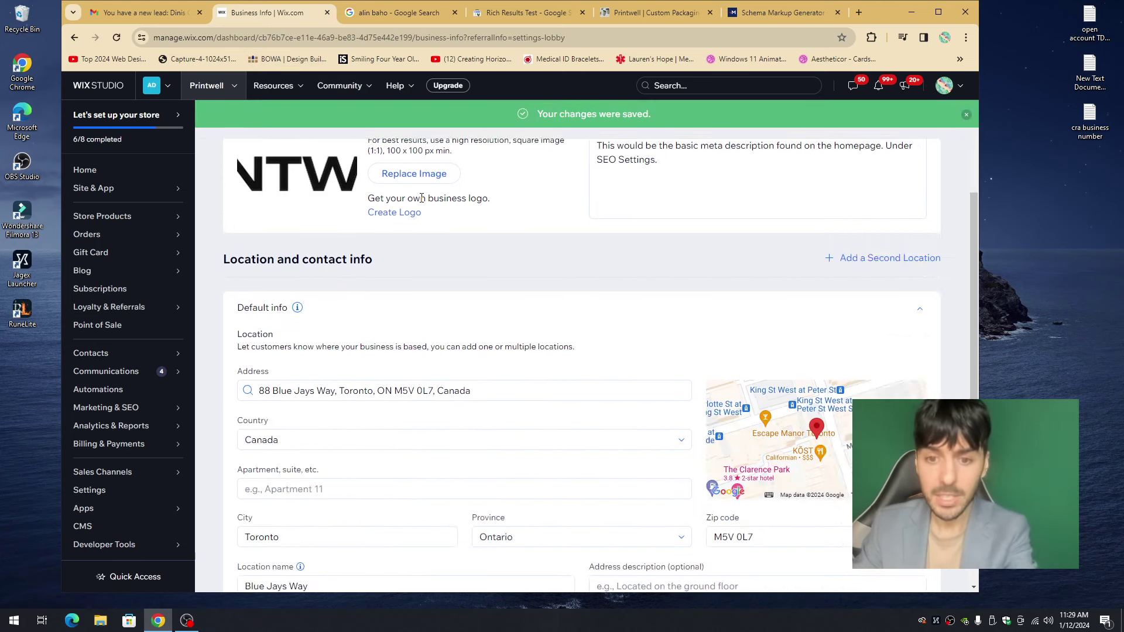
pyautogui.scroll(3, 421, 220)
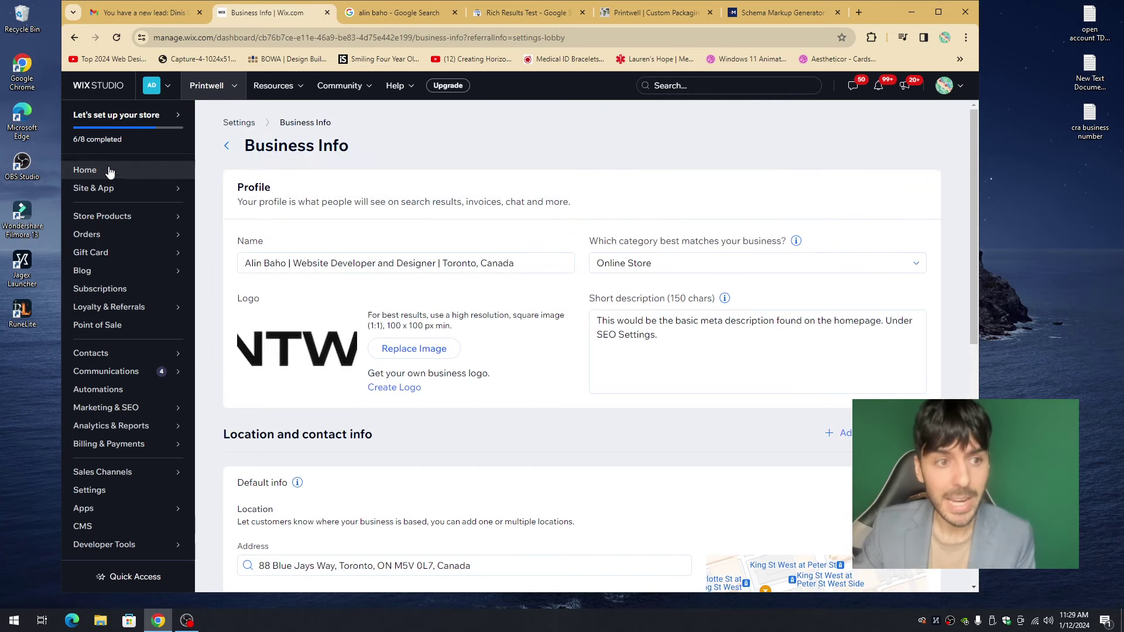
# - Go to the dashboard home and launch the Printwell site in the Wix Editor
pyautogui.click(112, 174)
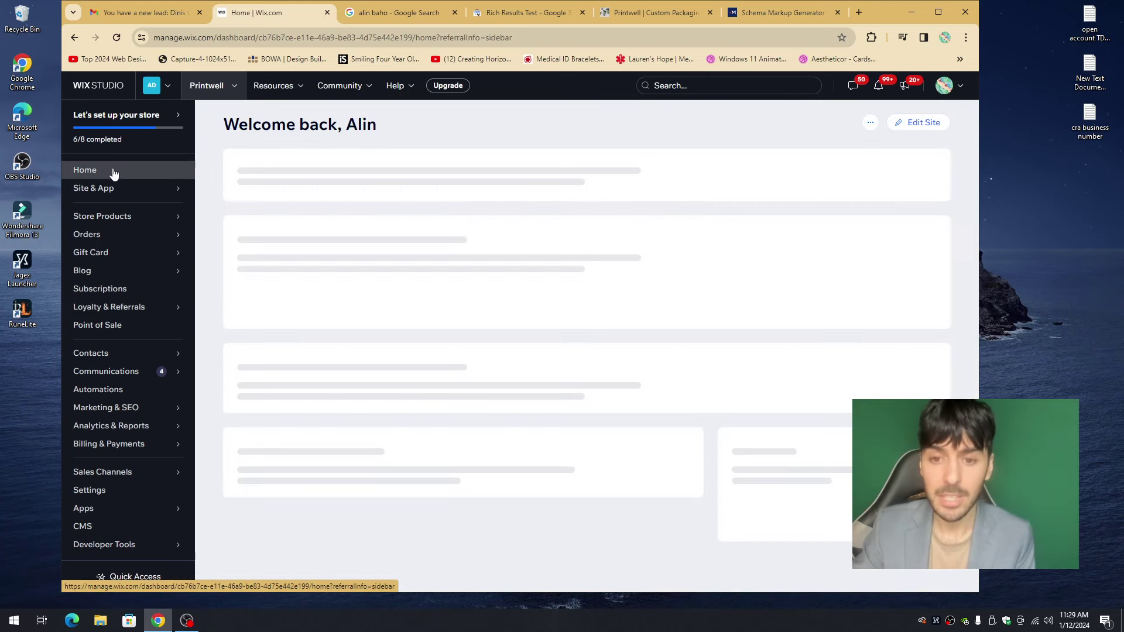
pyautogui.click(906, 124)
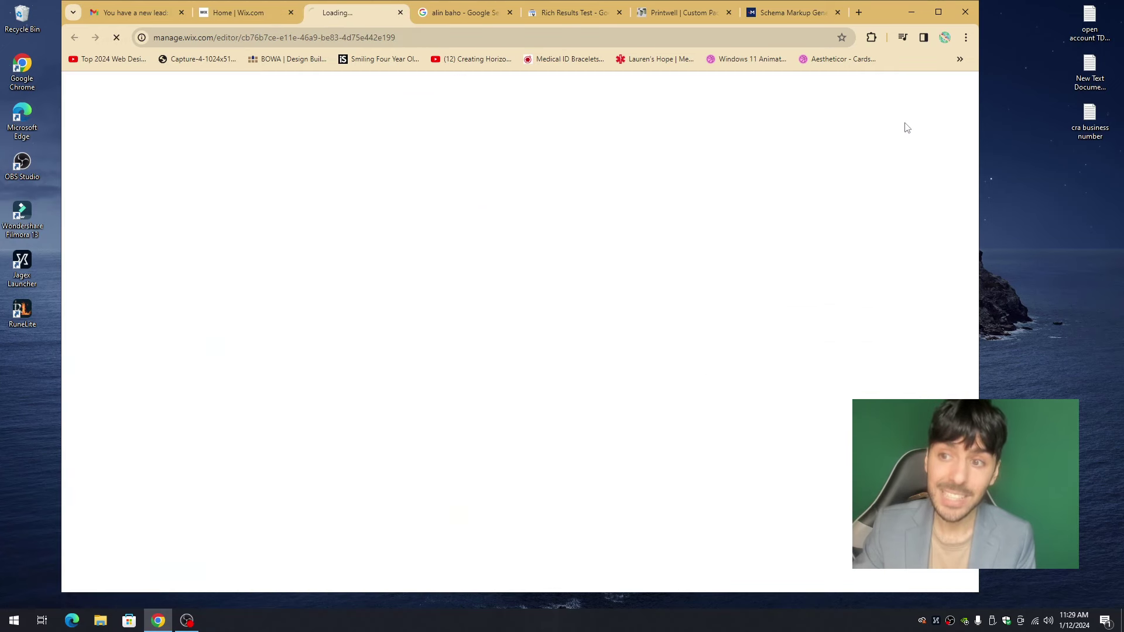
pyautogui.click(249, 14)
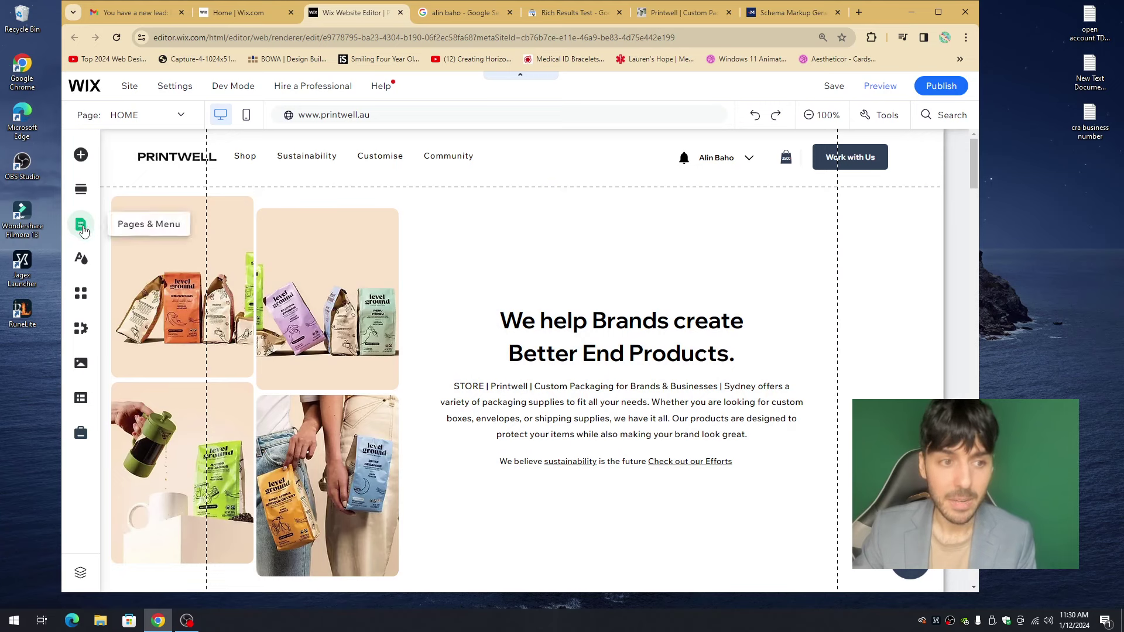
# - Open the HOME page's Settings on Advanced SEO and expand Structured data markup
pyautogui.click(82, 228)
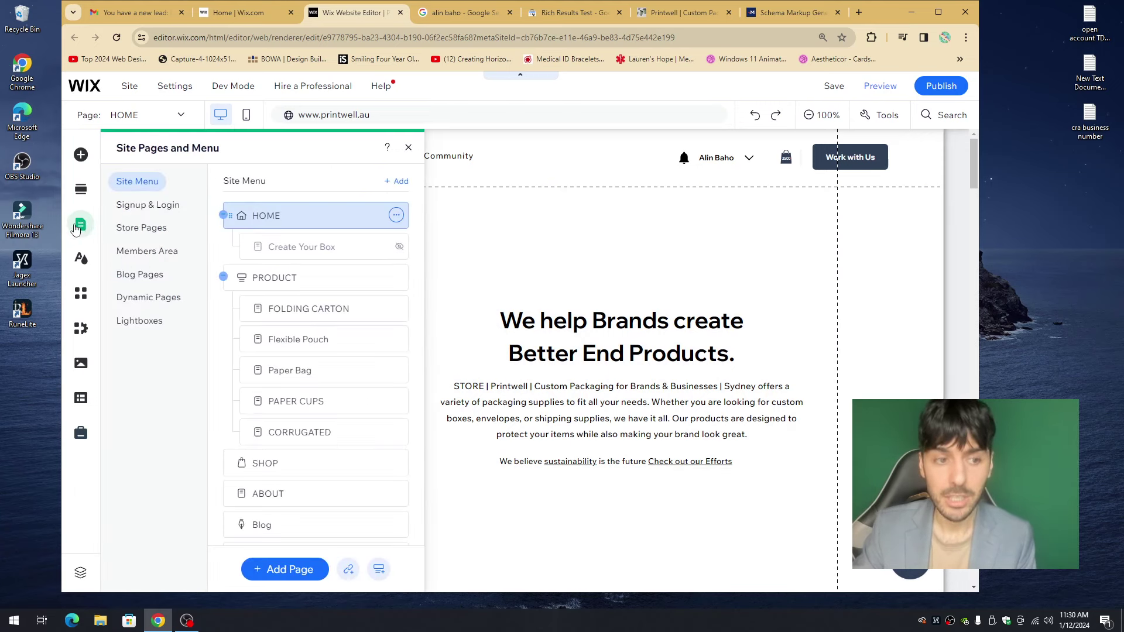
pyautogui.click(396, 217)
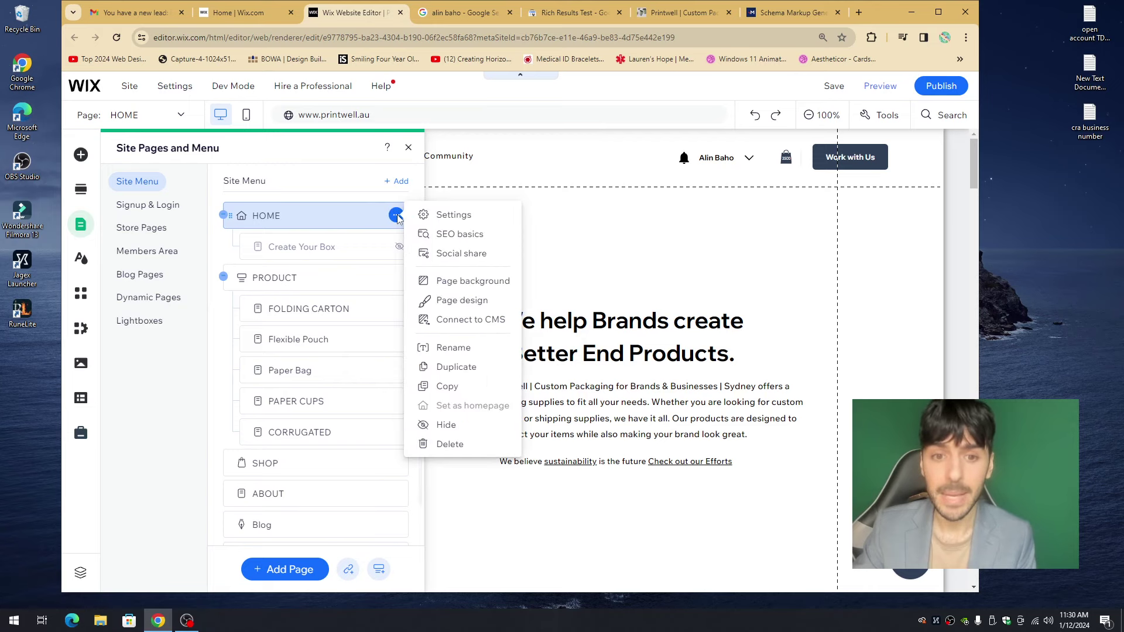
pyautogui.click(463, 216)
pyautogui.click(652, 191)
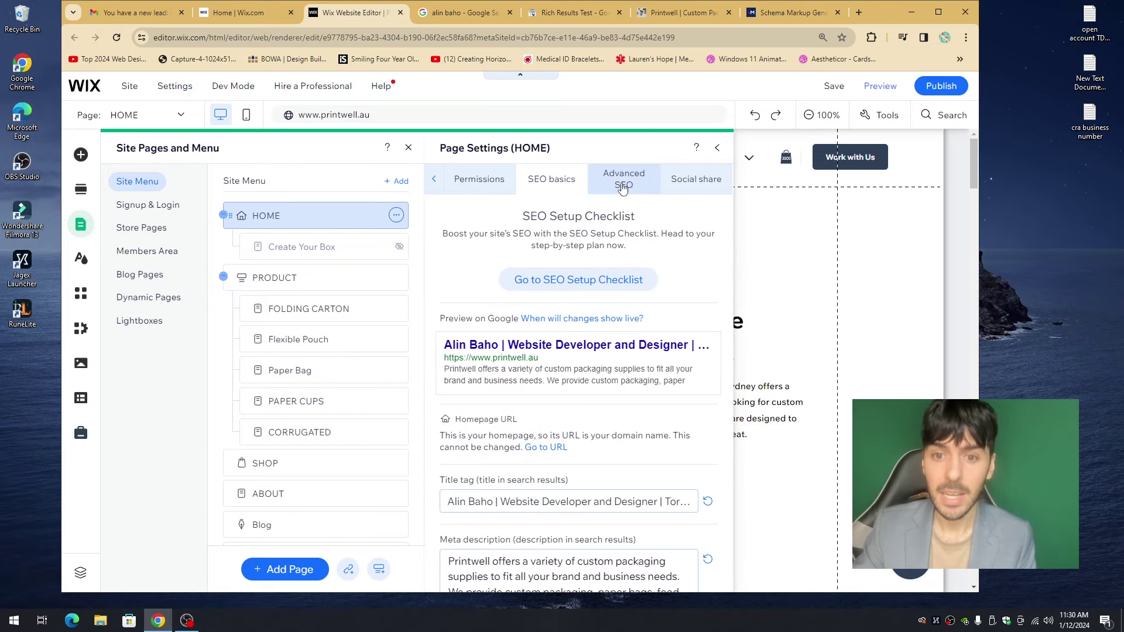
pyautogui.click(622, 186)
pyautogui.click(512, 209)
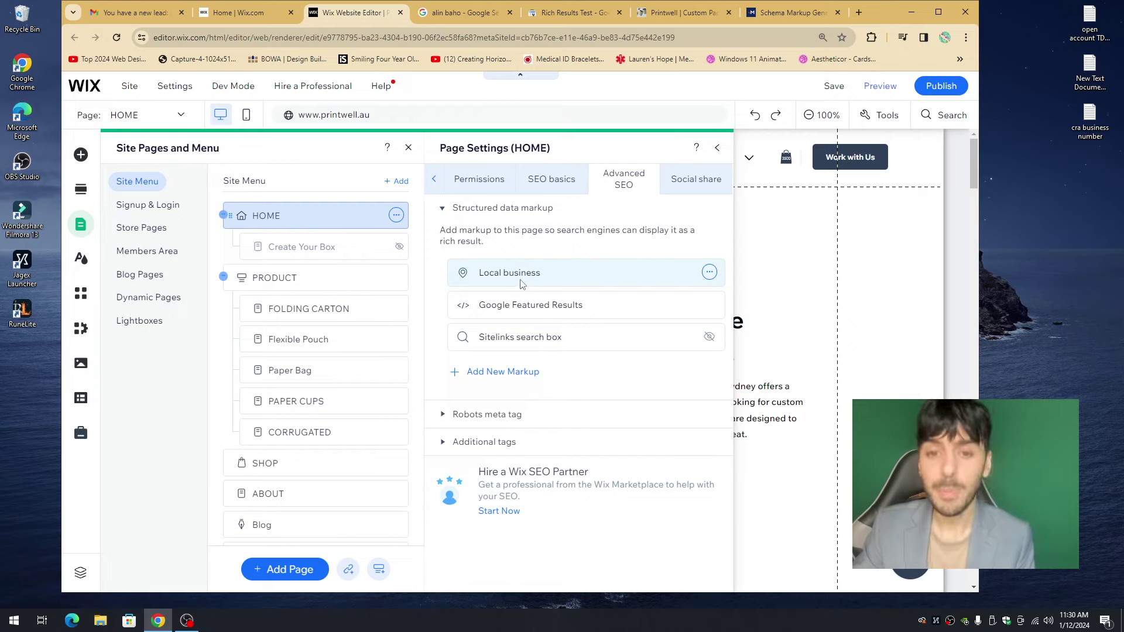
# - Send the Local business markup to Google's Rich Results Test and review the LocalBusiness code
pyautogui.click(710, 273)
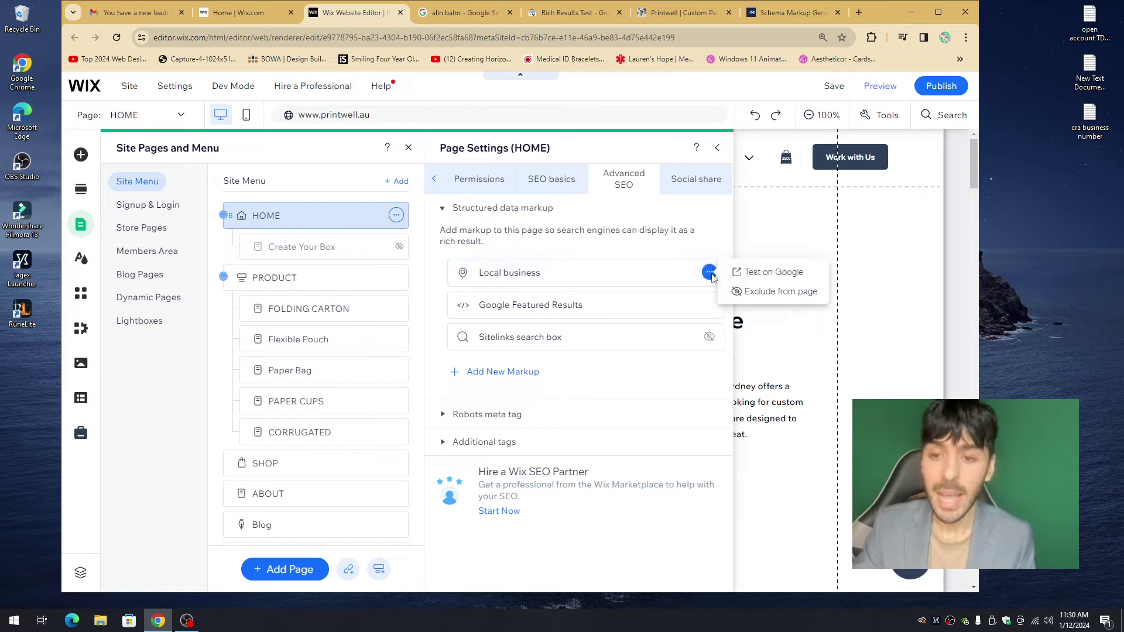
pyautogui.click(757, 271)
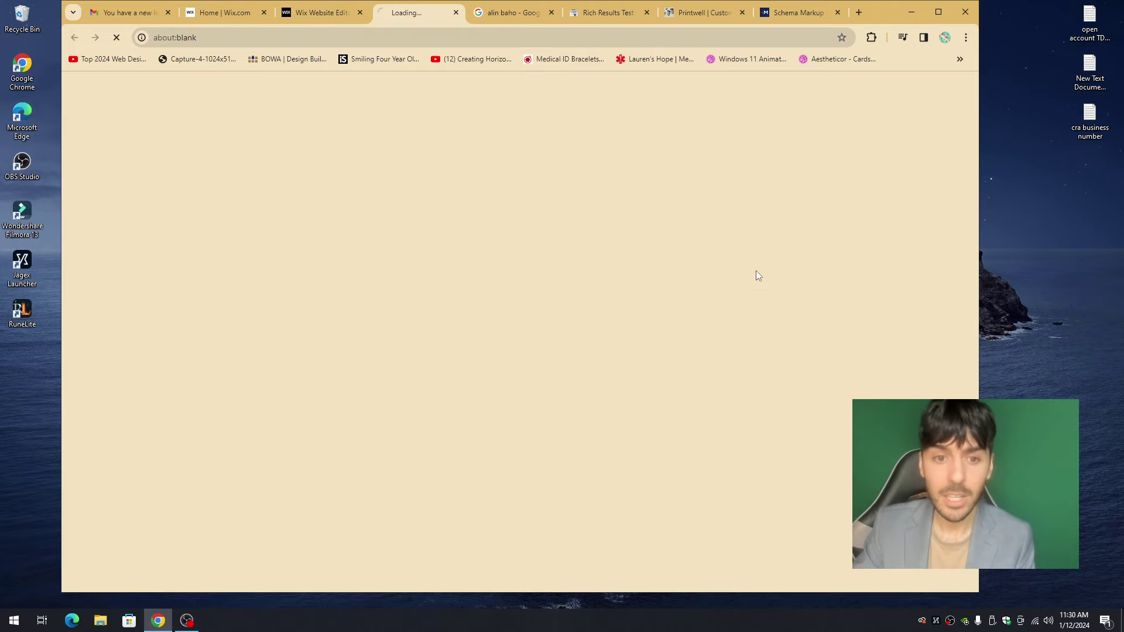
pyautogui.moveTo(367, 302); pyautogui.dragTo(472, 384)
pyautogui.click(473, 393)
pyautogui.scroll(3, 473, 393)
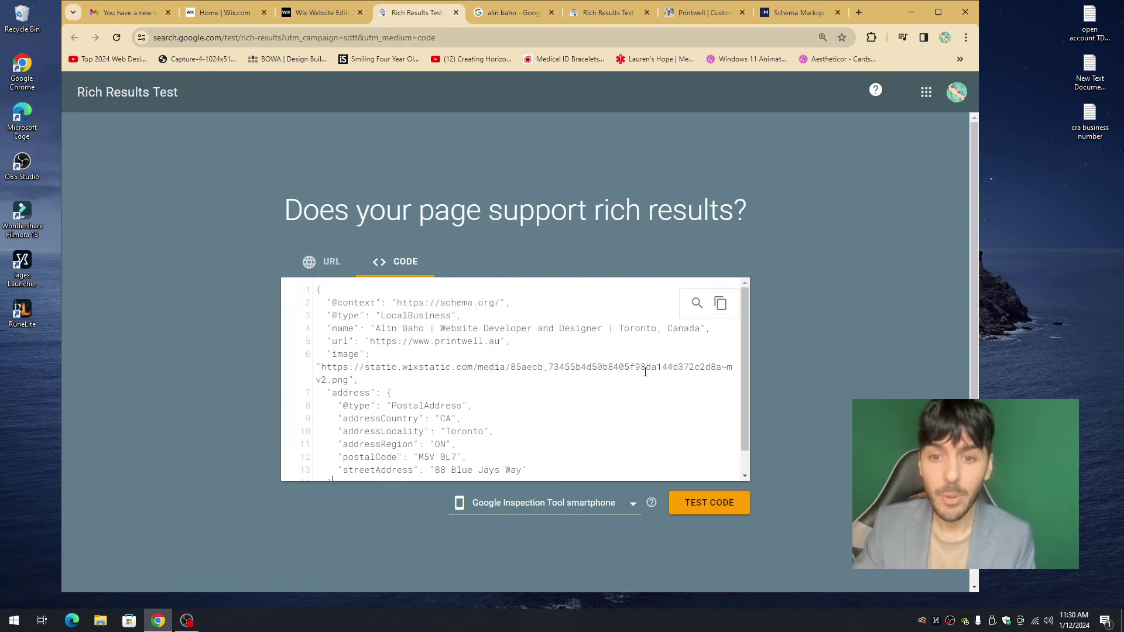
# - Review the saved location details in Business Info, then switch back to the Wix Editor
pyautogui.click(229, 13)
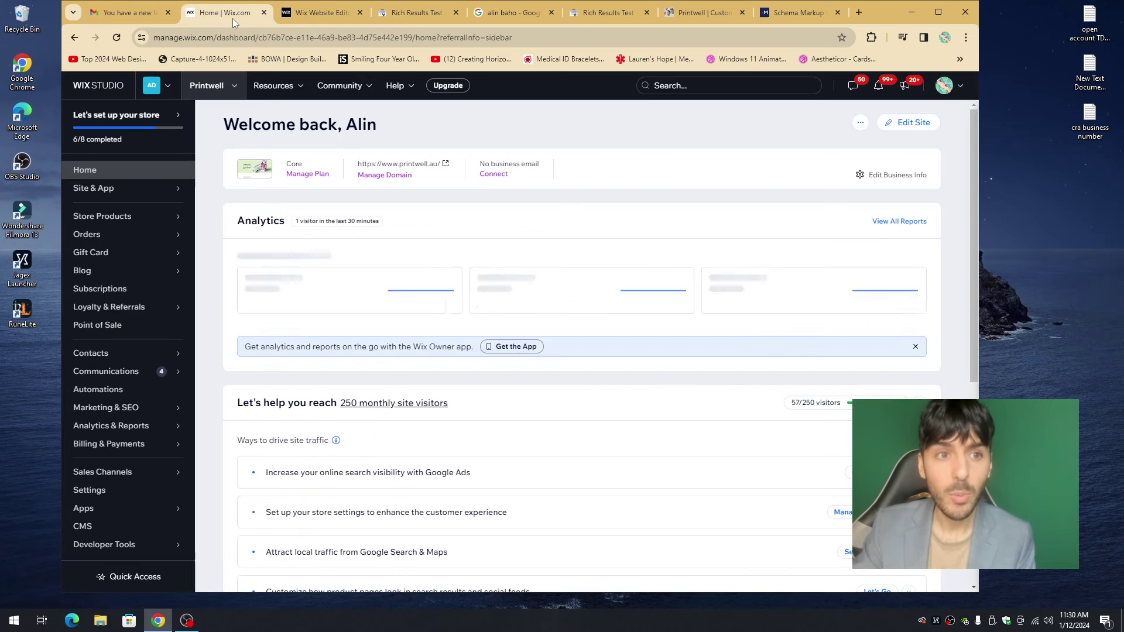
pyautogui.click(116, 492)
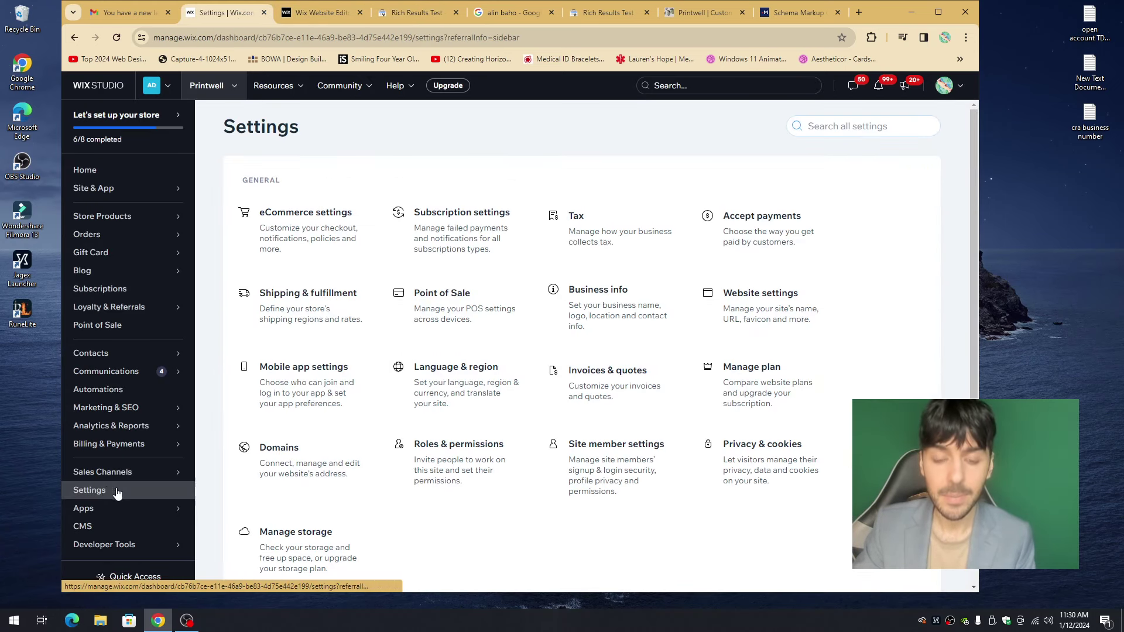
pyautogui.click(601, 296)
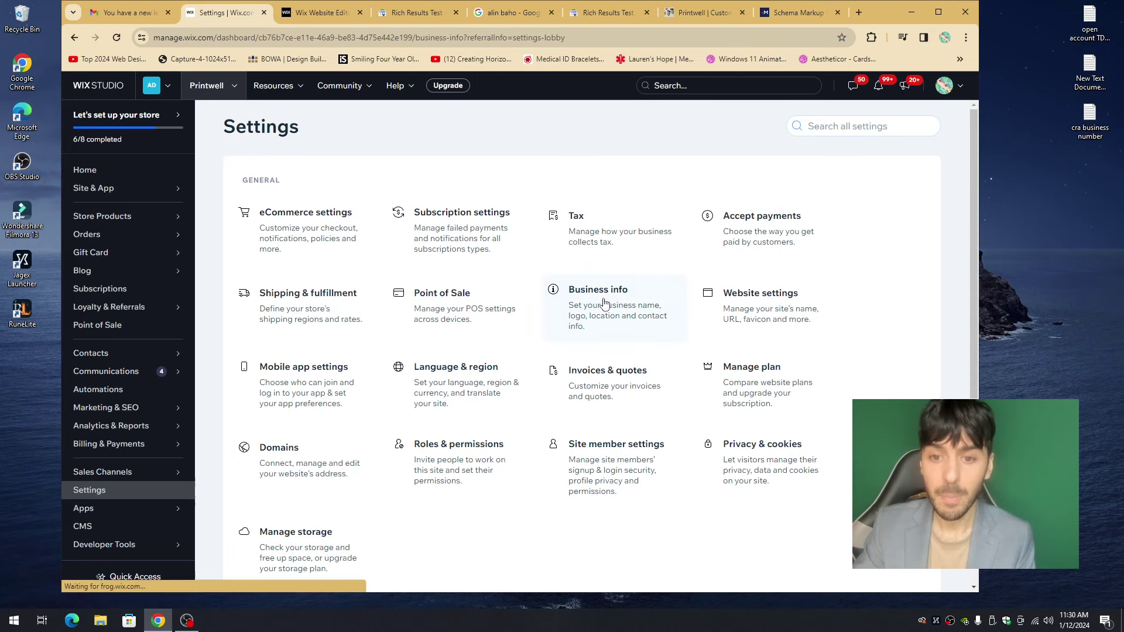
pyautogui.scroll(-8, 387, 305)
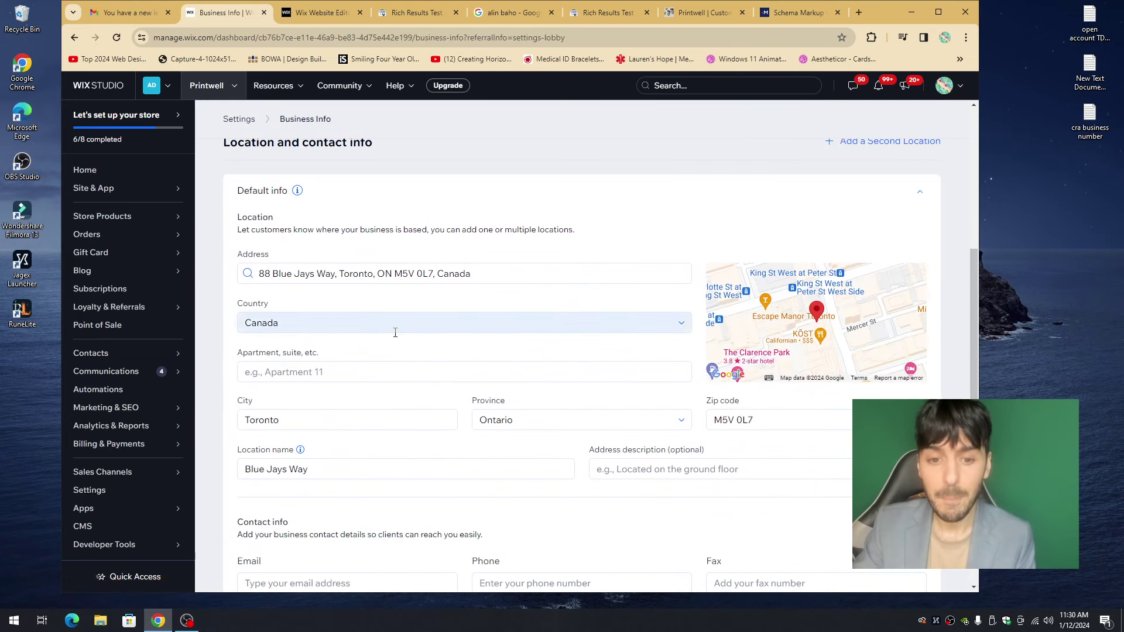
pyautogui.click(324, 13)
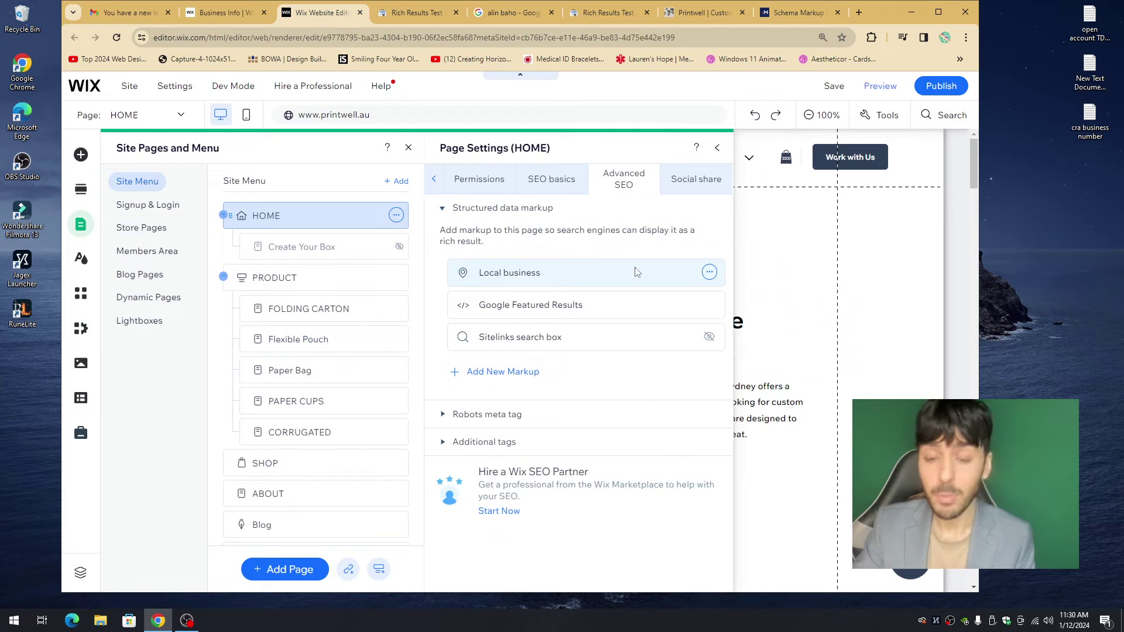
# - Run Google's Rich Results test on the Local business markup, then collapse Structured data markup
pyautogui.click(706, 273)
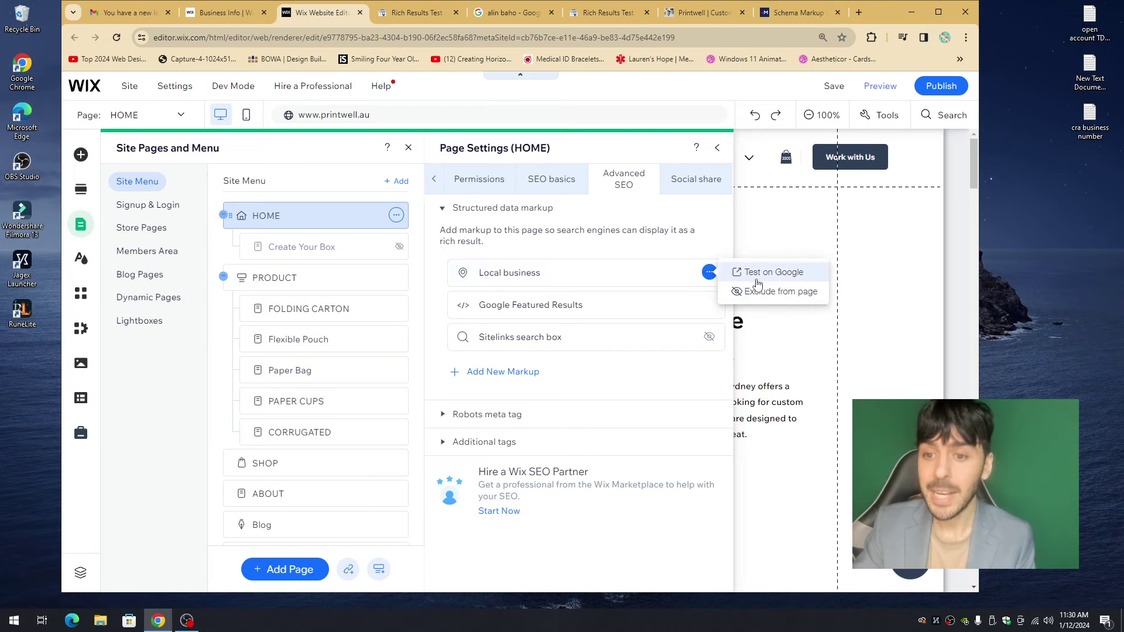
pyautogui.click(771, 276)
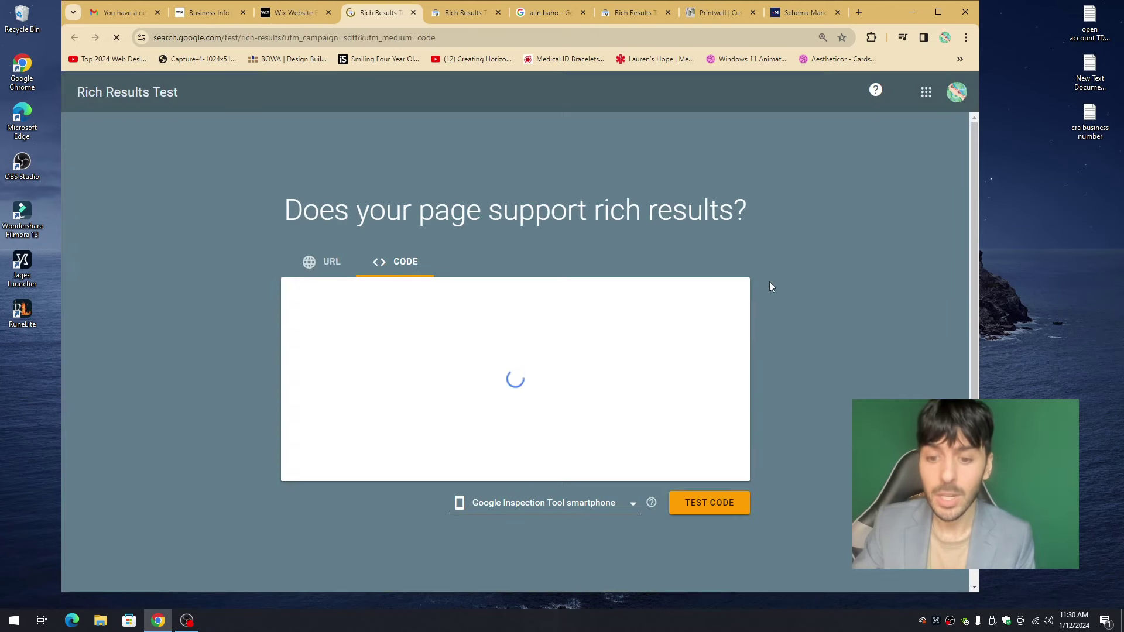
pyautogui.click(719, 504)
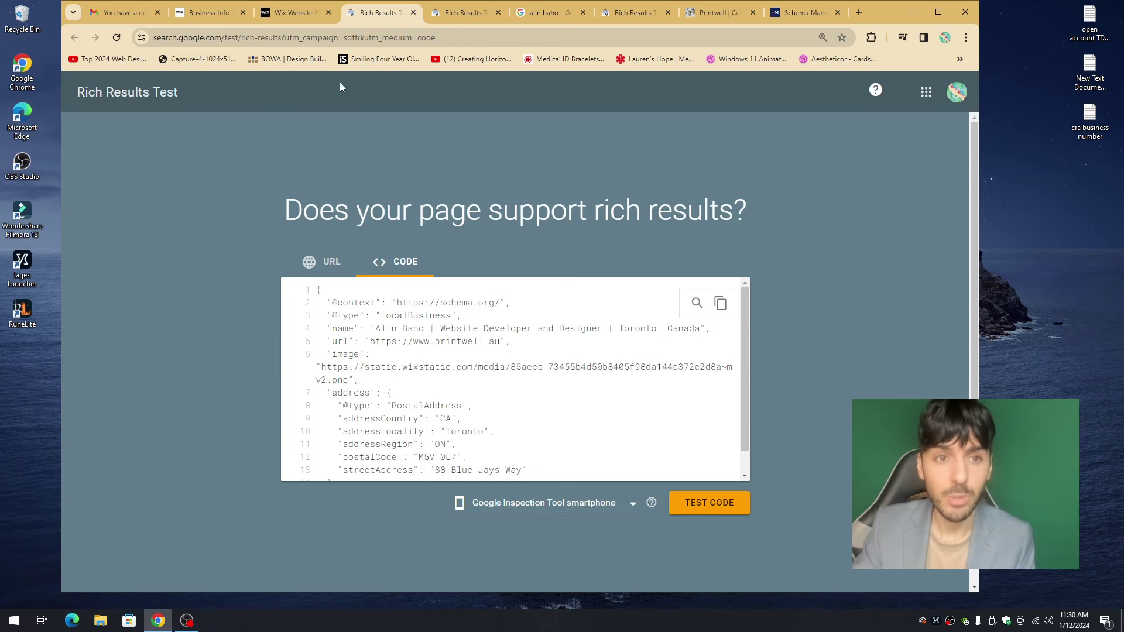
pyautogui.click(307, 20)
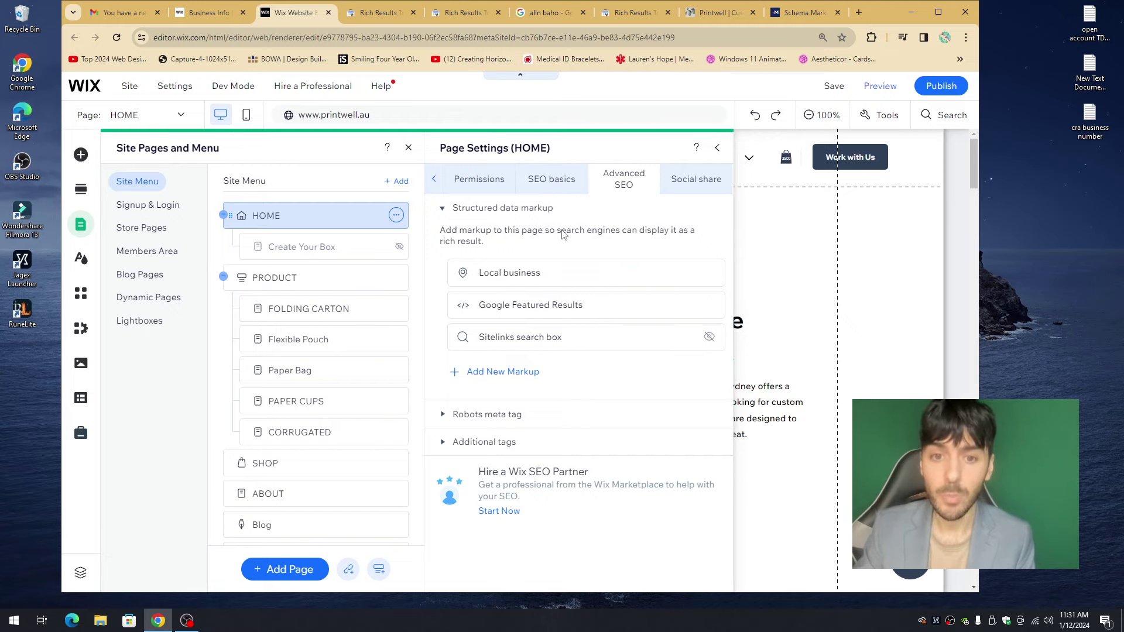
pyautogui.click(516, 209)
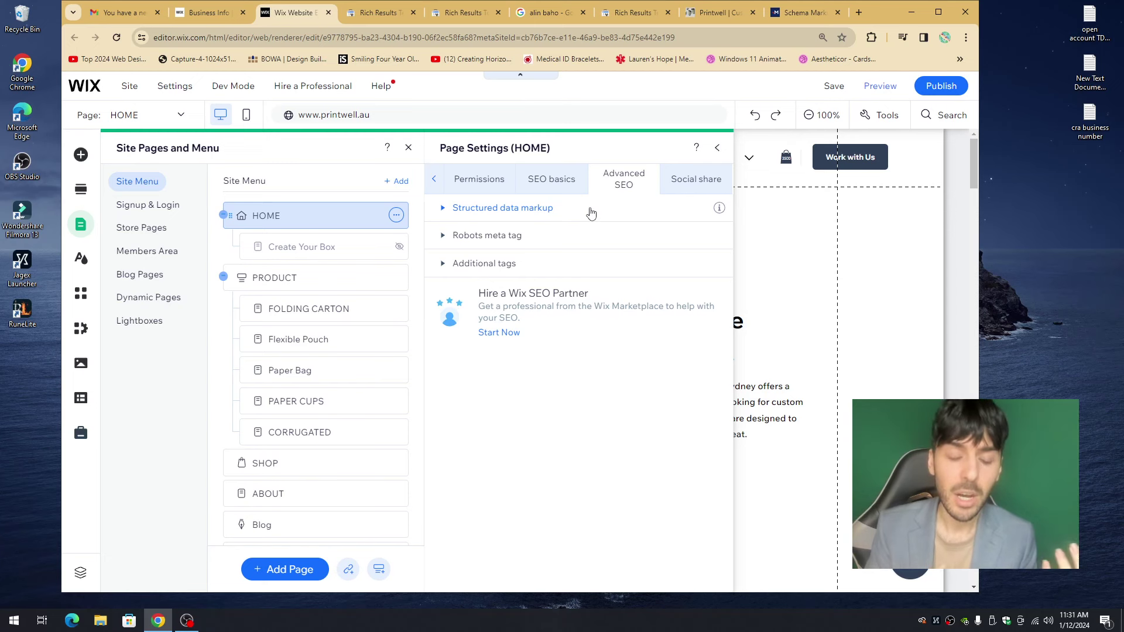
pyautogui.click(219, 17)
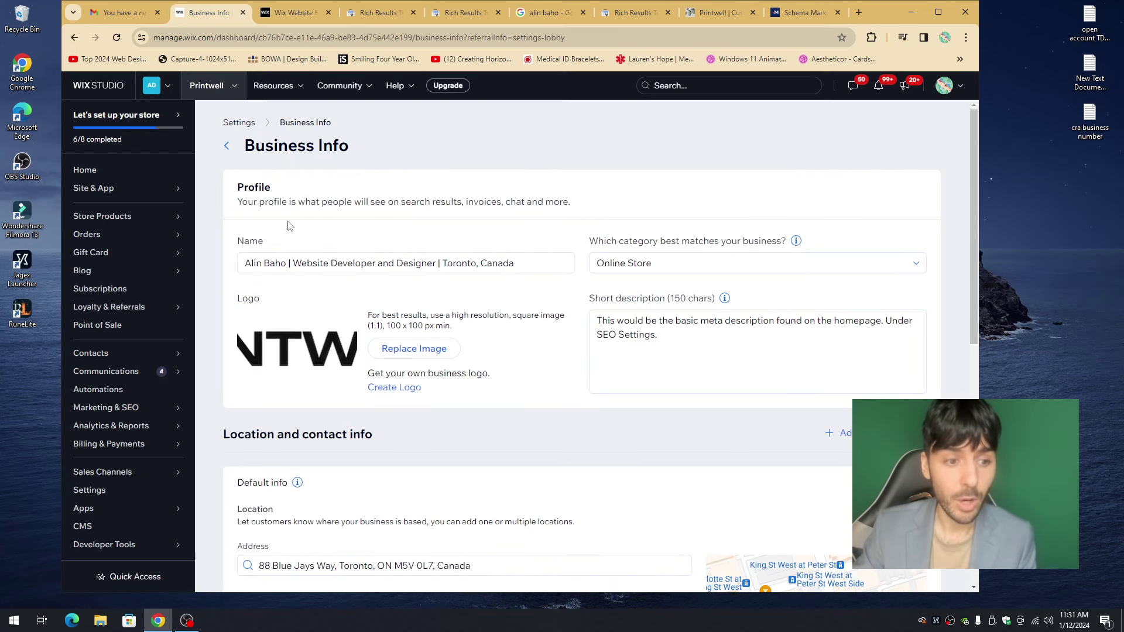
pyautogui.click(154, 174)
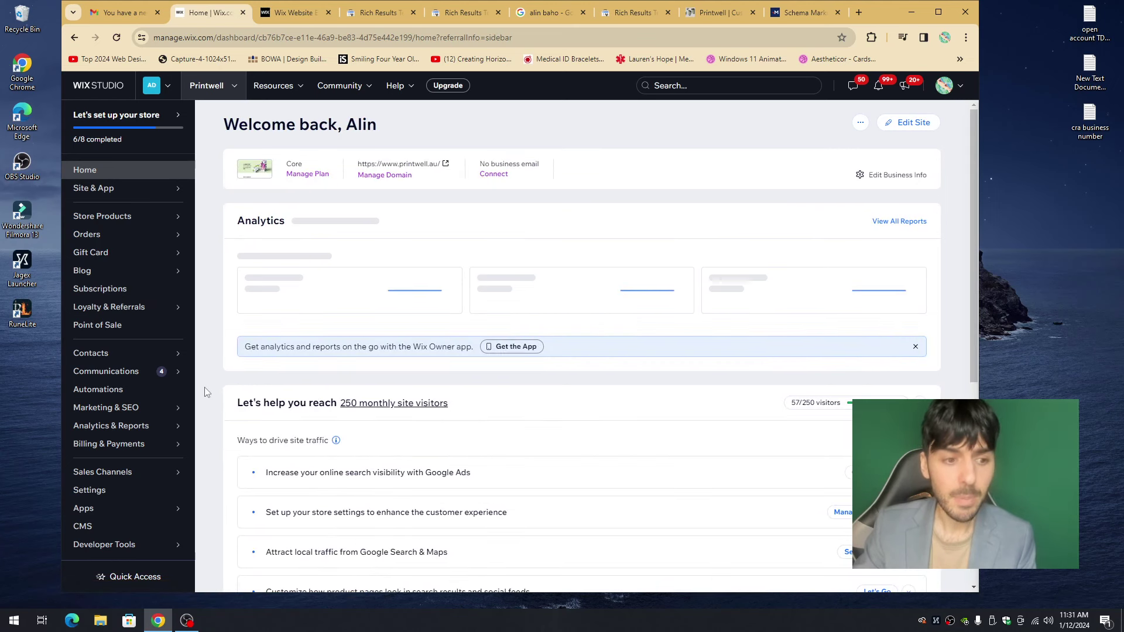
pyautogui.moveTo(132, 410)
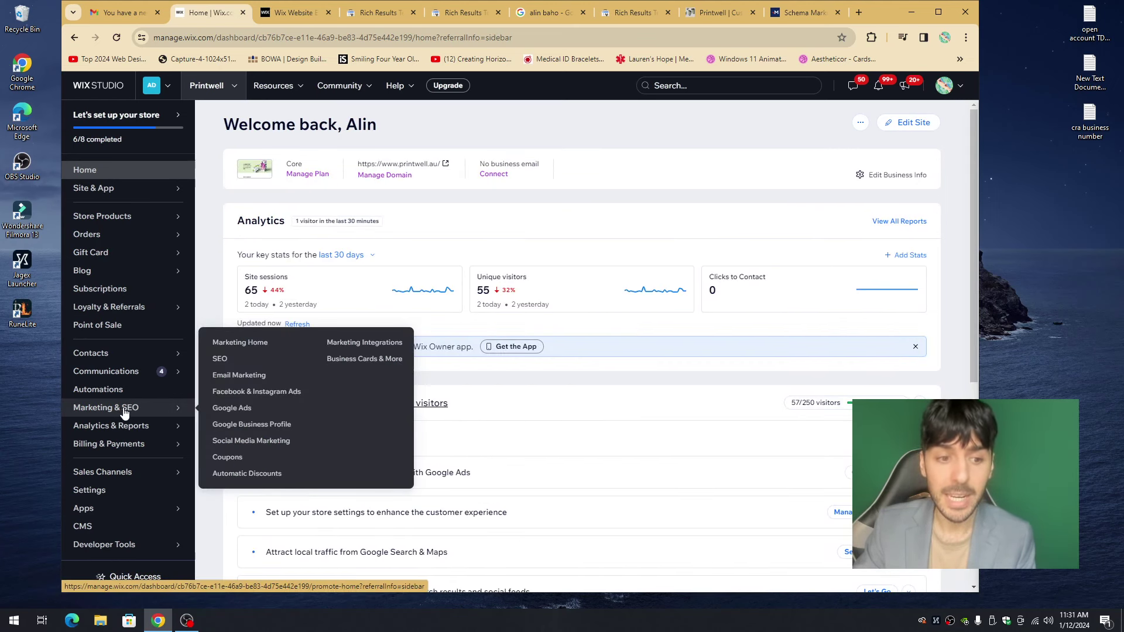
pyautogui.click(220, 359)
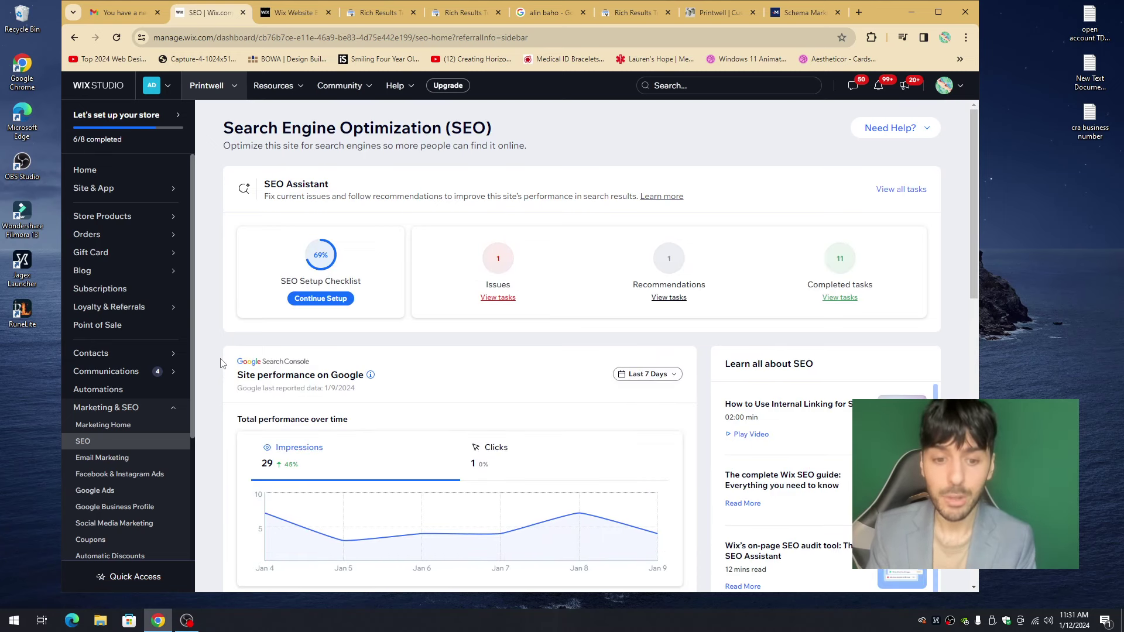
pyautogui.click(299, 20)
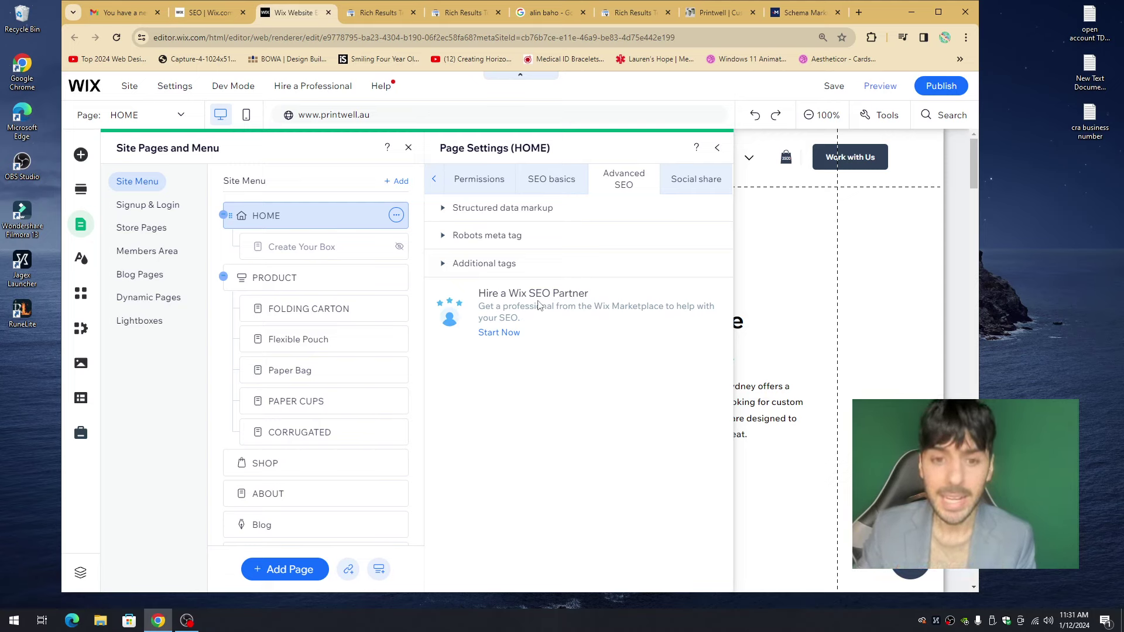
# - Expand HOME's Additional tags and start a new meta tag below the existing keywords tag
pyautogui.click(495, 269)
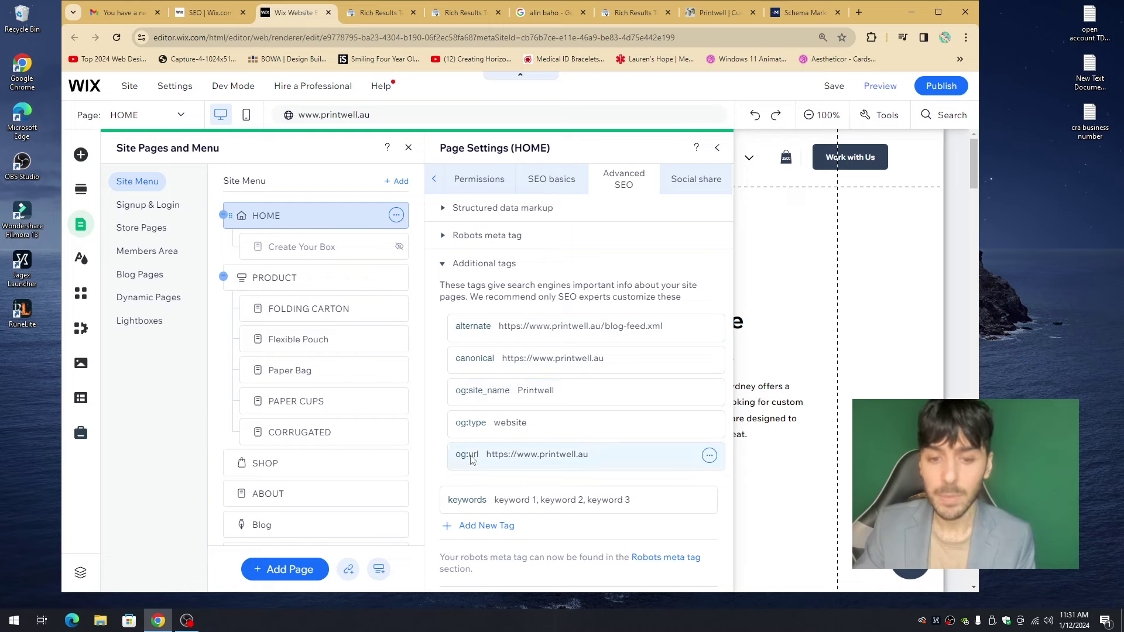
pyautogui.scroll(-2, 501, 511)
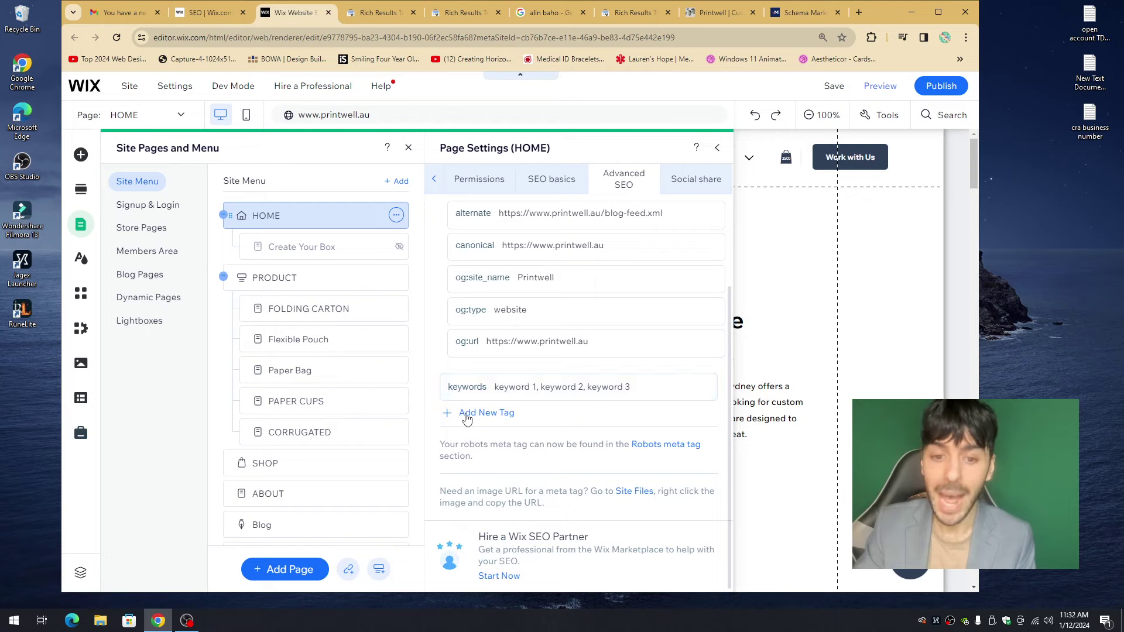
pyautogui.click(474, 413)
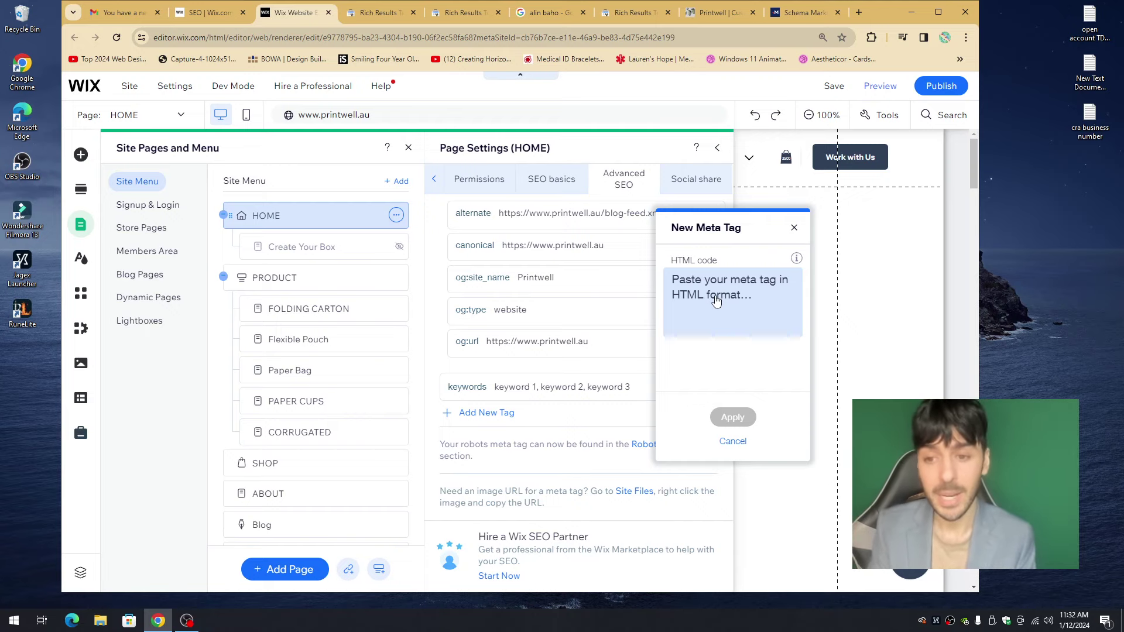
# - Cancel the new meta tag and open the existing keywords tag for editing instead
pyautogui.click(794, 228)
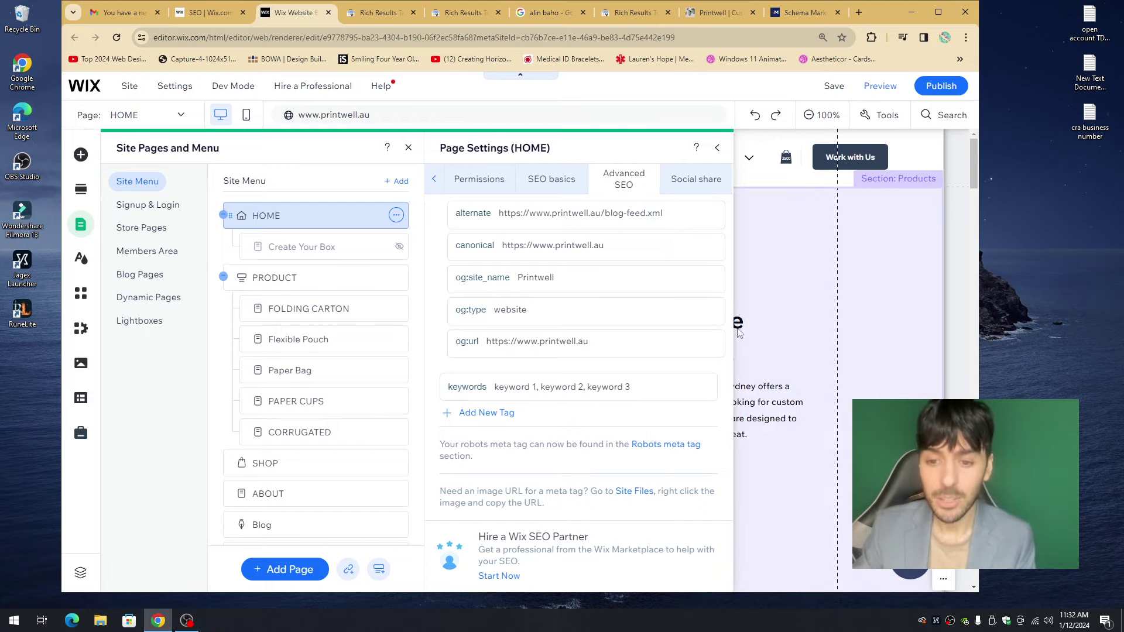
pyautogui.click(700, 390)
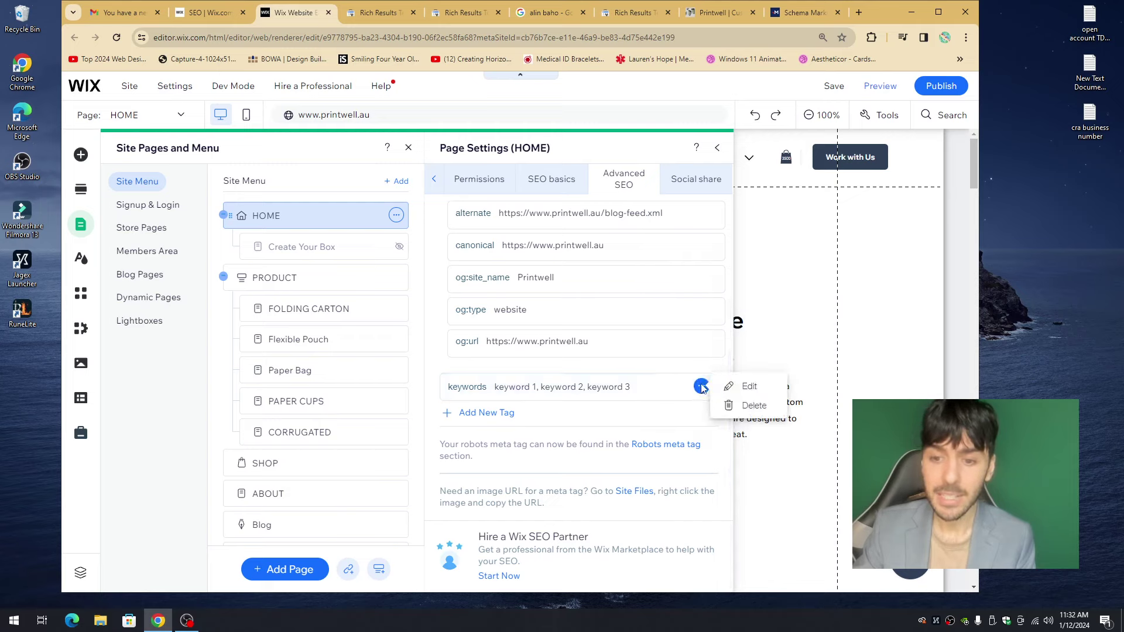
pyautogui.click(743, 386)
pyautogui.tripleClick(781, 329)
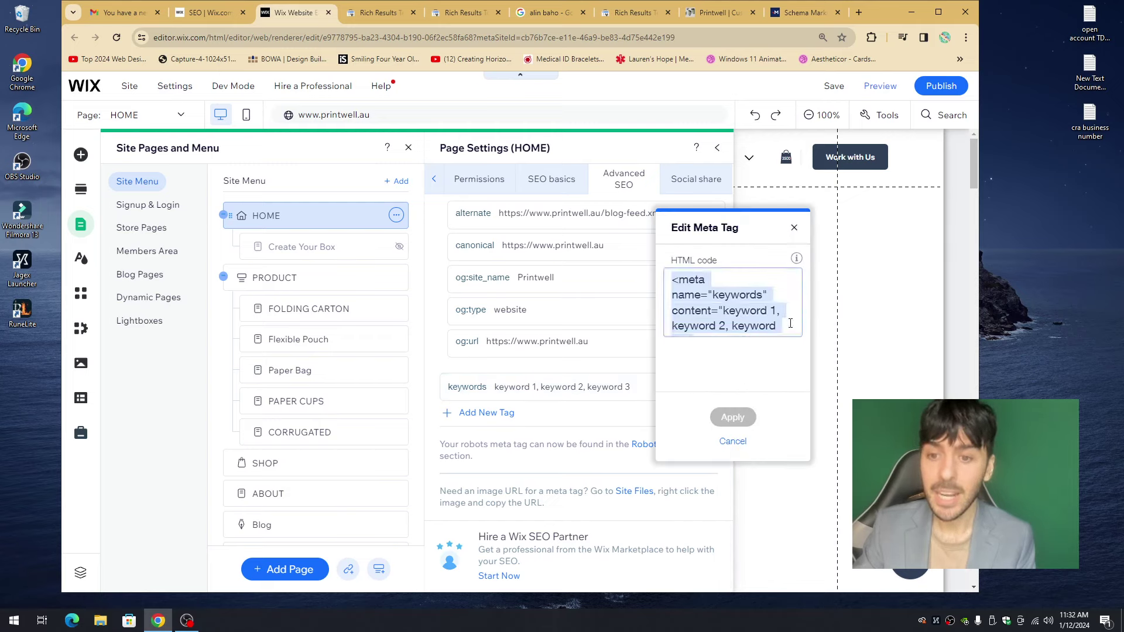
pyautogui.click(673, 326)
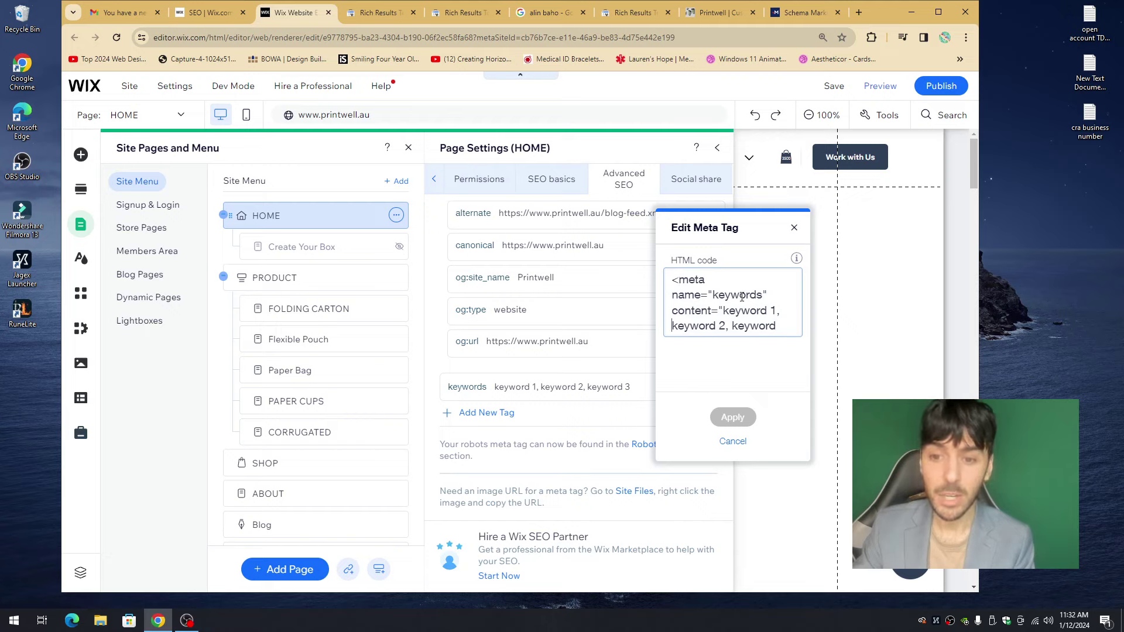
# - Review the 'keyword 1, keyword 2, keyword 3' content and close the editor unchanged
pyautogui.scroll(-1, 706, 304)
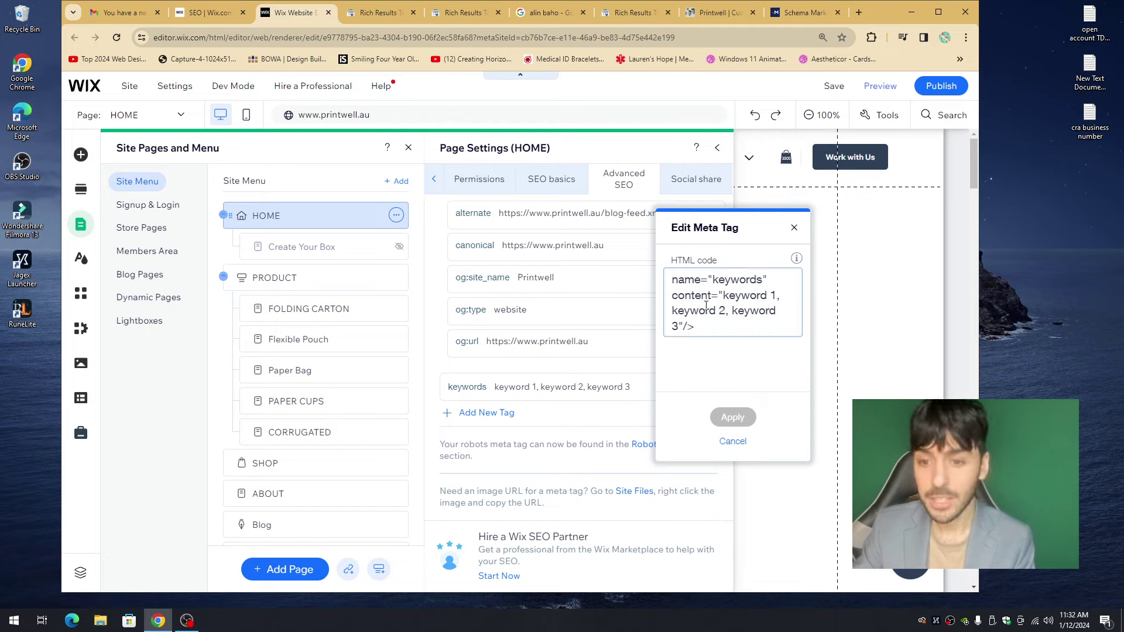
pyautogui.moveTo(702, 326); pyautogui.dragTo(670, 266)
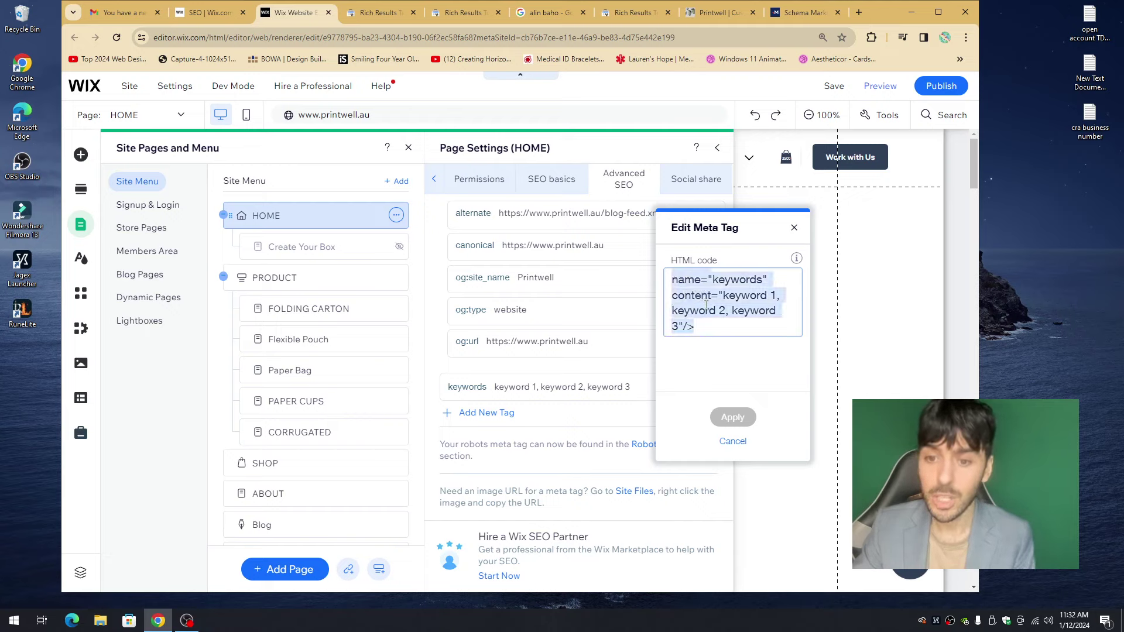
pyautogui.scroll(1, 707, 305)
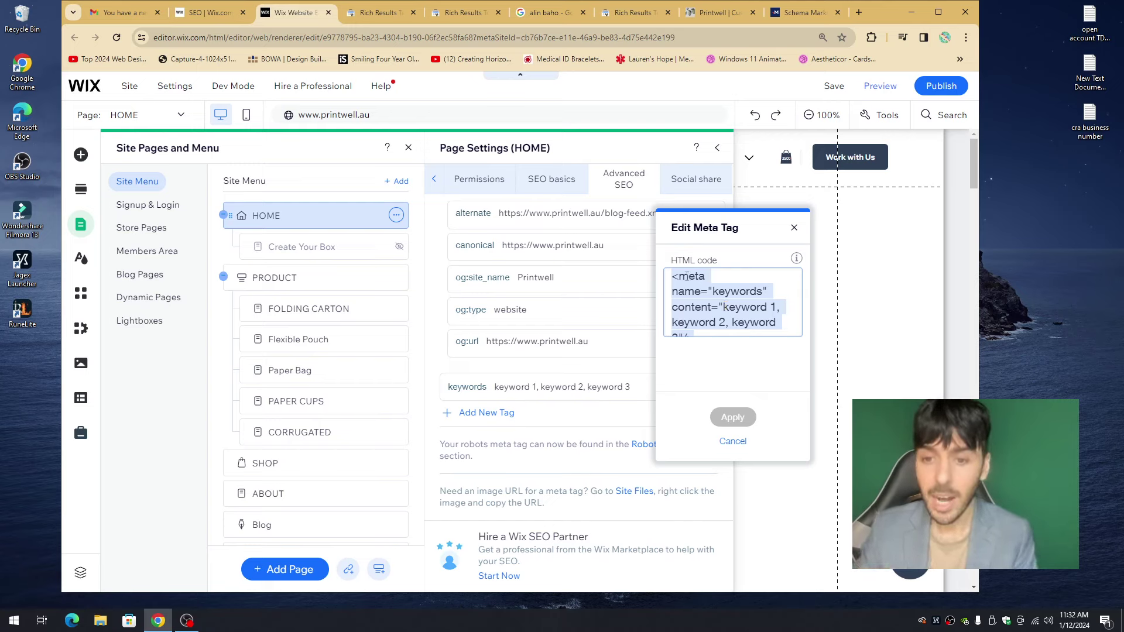
pyautogui.scroll(-1, 691, 286)
pyautogui.scroll(1, 697, 293)
pyautogui.click(720, 310)
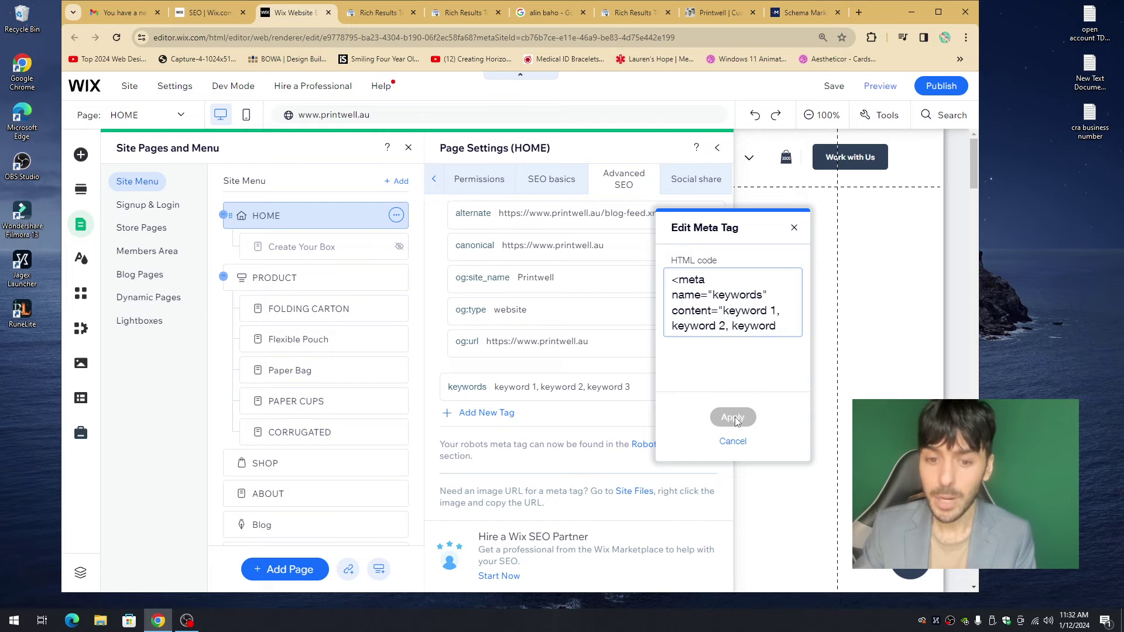
pyautogui.click(649, 420)
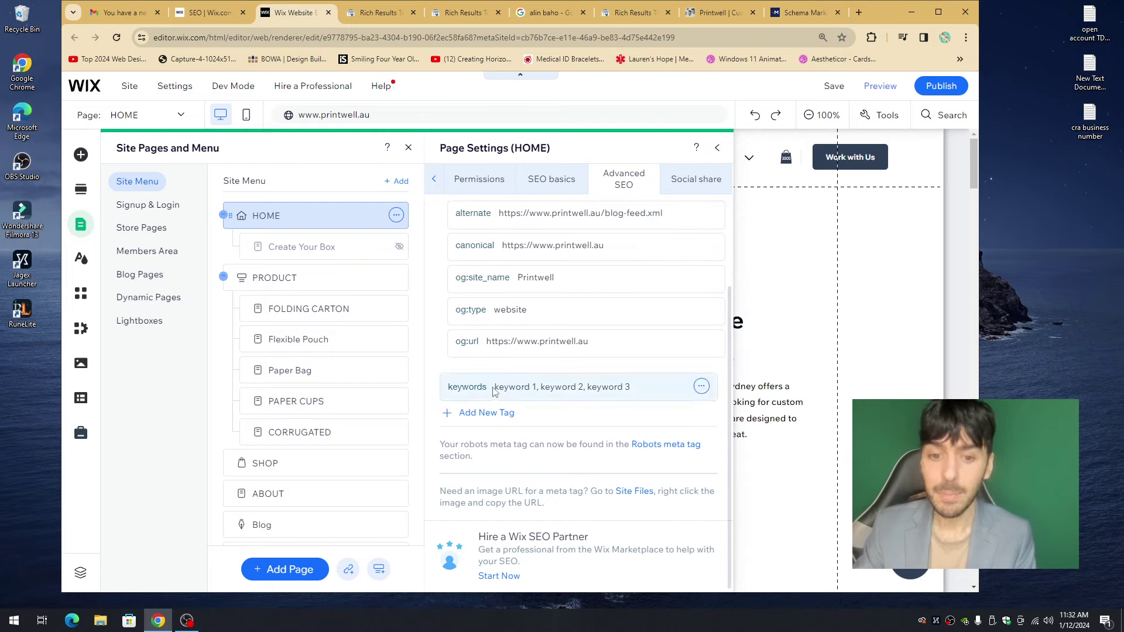
# - Append 'keyword 4, keyword 5, keyword 6' to the keywords tag content and apply it
pyautogui.click(701, 387)
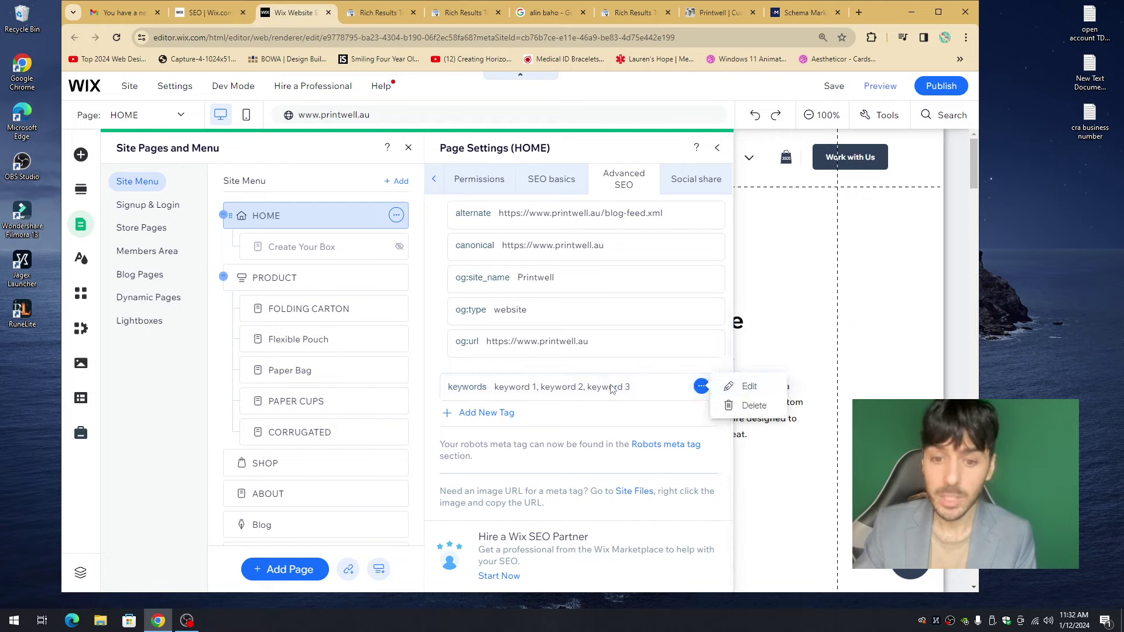
pyautogui.click(745, 386)
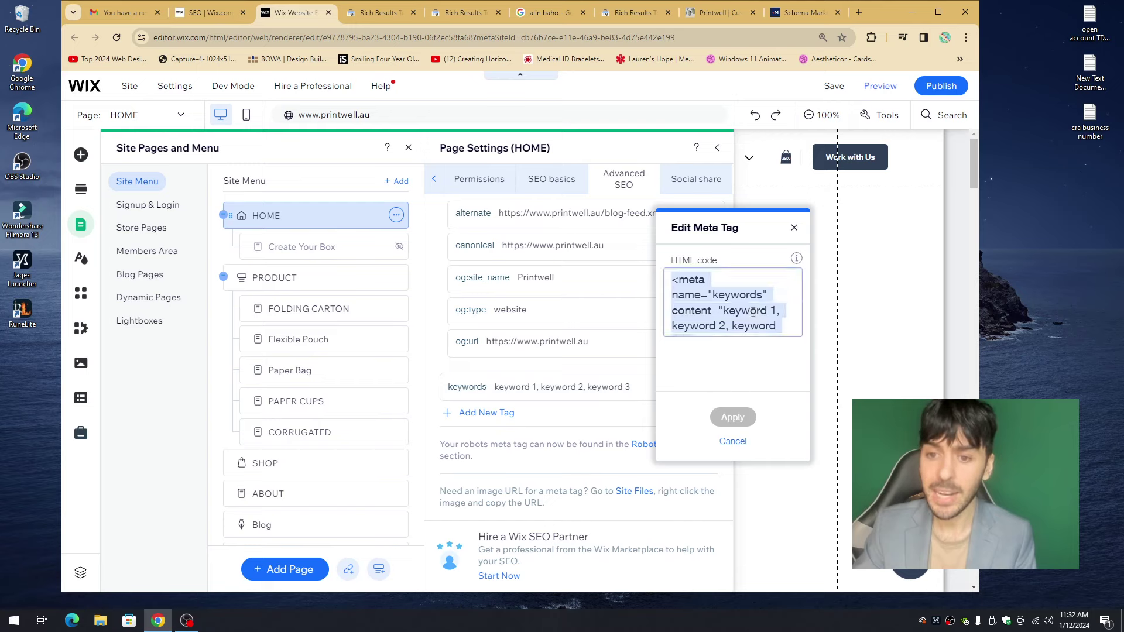
pyautogui.click(772, 312)
pyautogui.moveTo(776, 311); pyautogui.dragTo(734, 309)
pyautogui.scroll(-1, 675, 328)
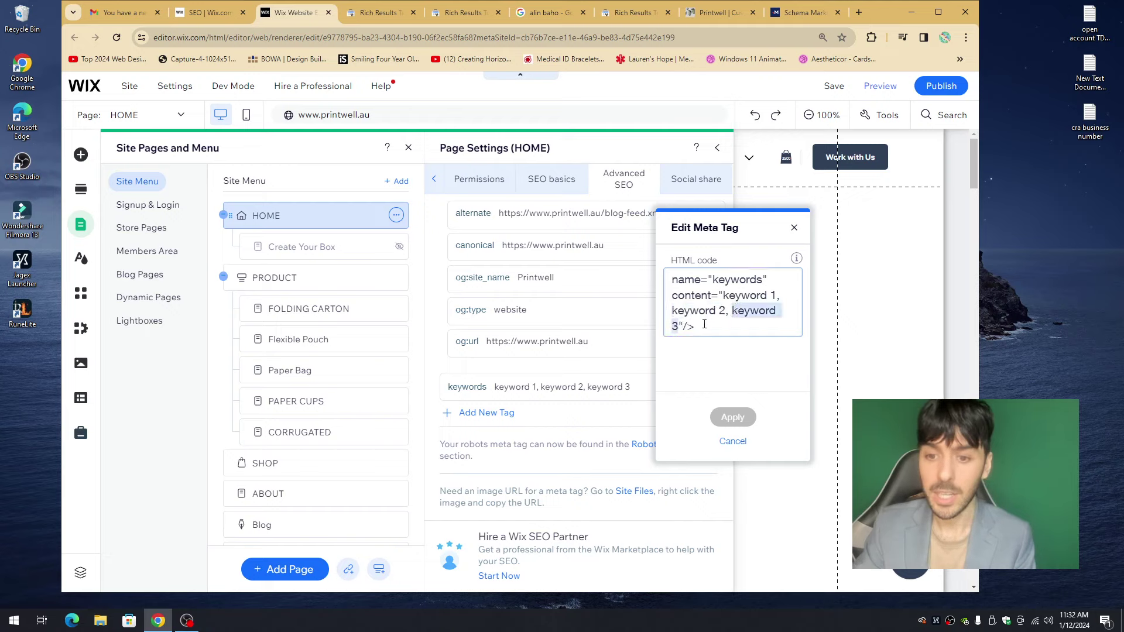
pyautogui.click(684, 327)
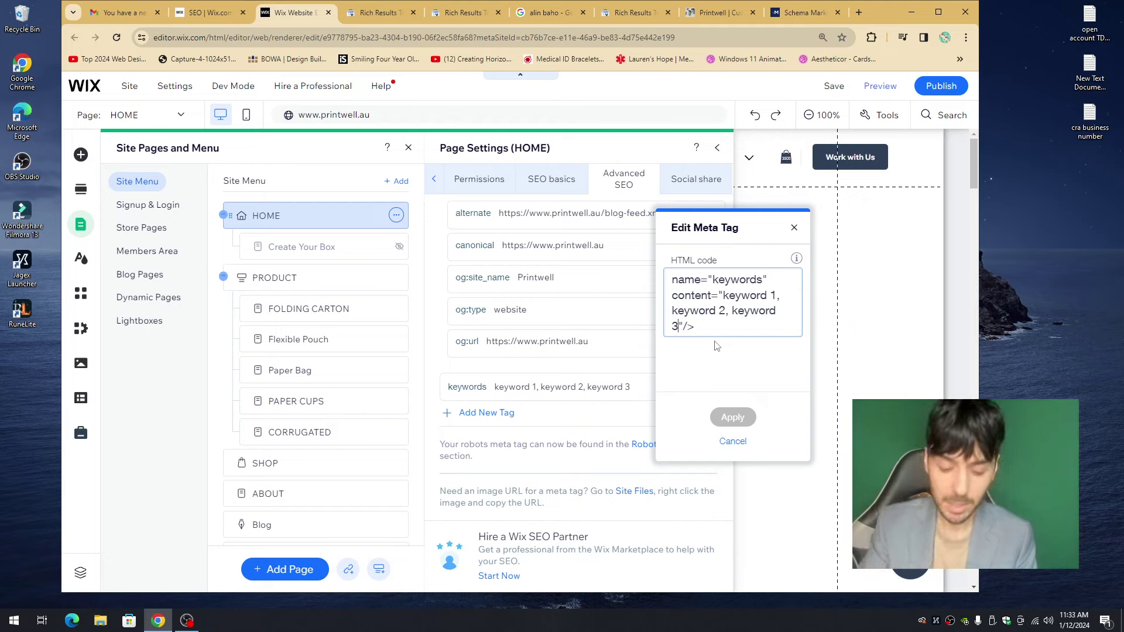
pyautogui.write(', keyword 4,.')
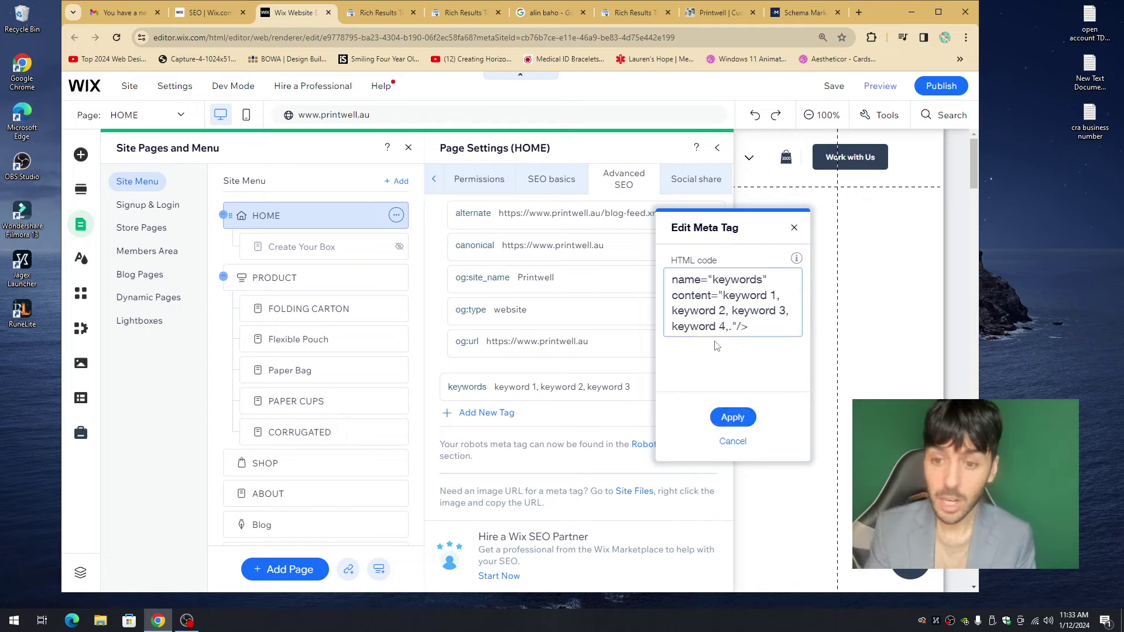
pyautogui.press('BackSpace')
pyautogui.press('BackSpace')
pyautogui.write('keyword 5,')
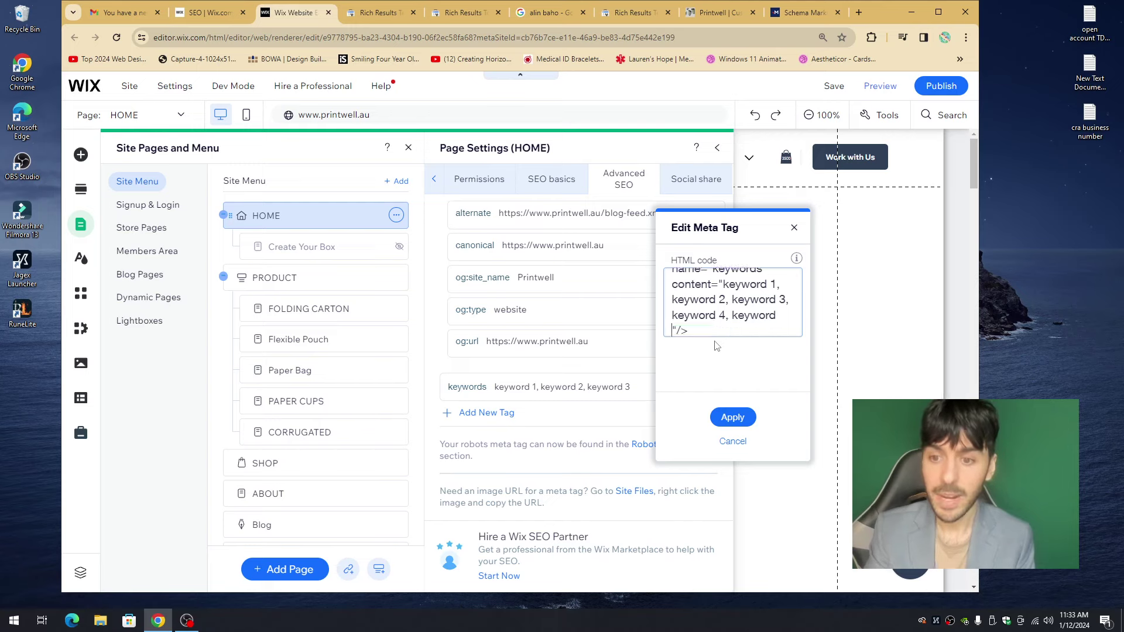
pyautogui.write(' keyword 6')
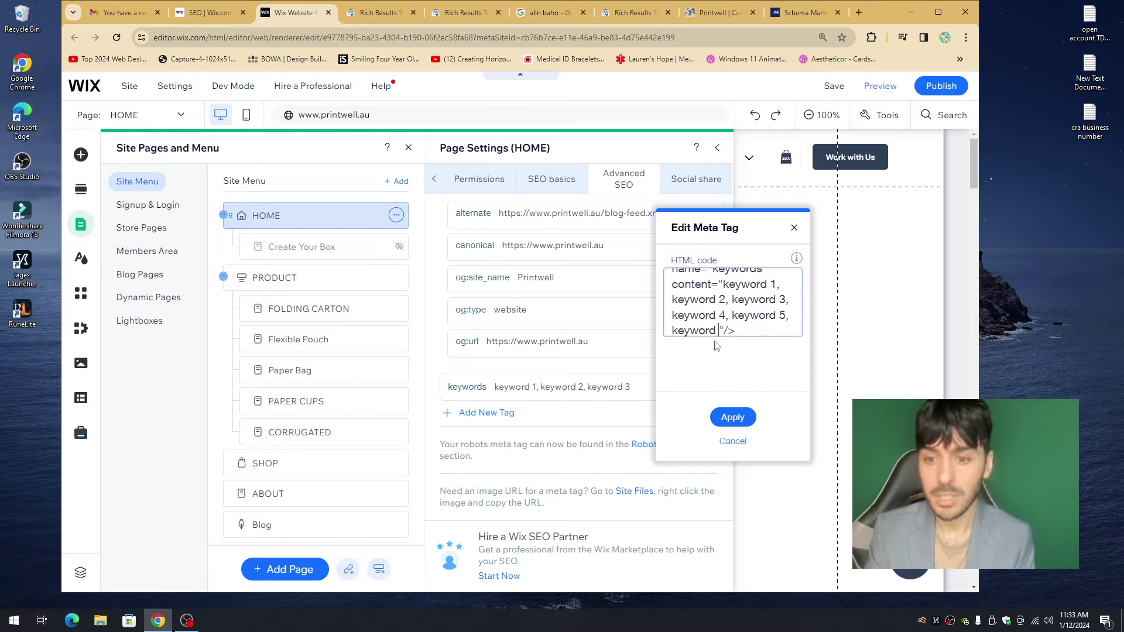
pyautogui.click(720, 417)
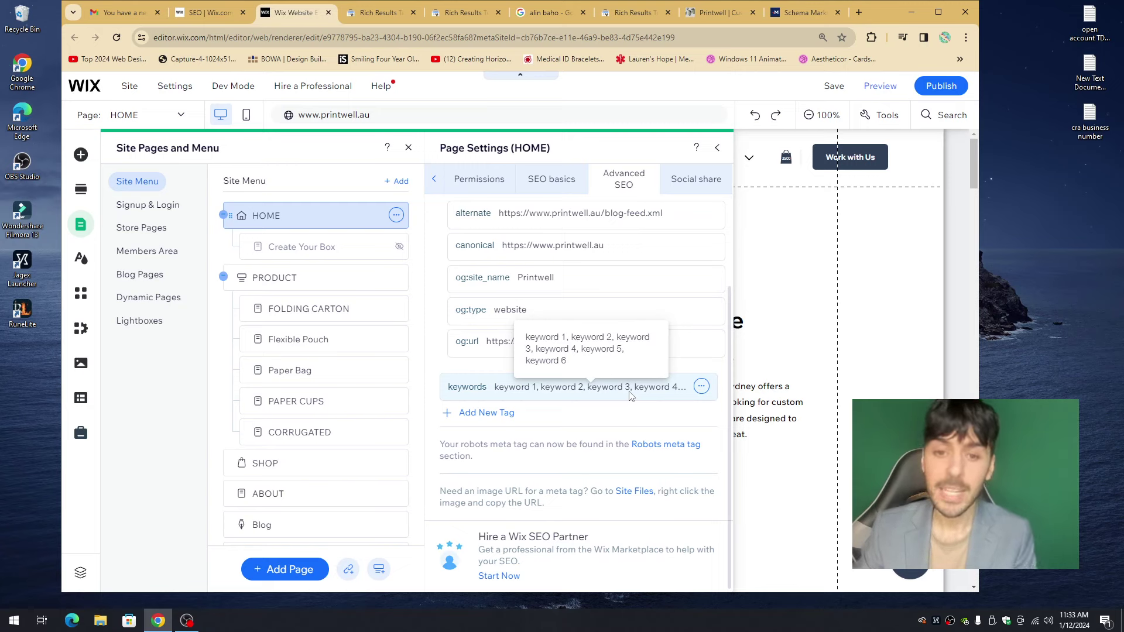
# - Review HOME's Structured data markup and Additional tags entries under Advanced SEO
pyautogui.scroll(2, 629, 396)
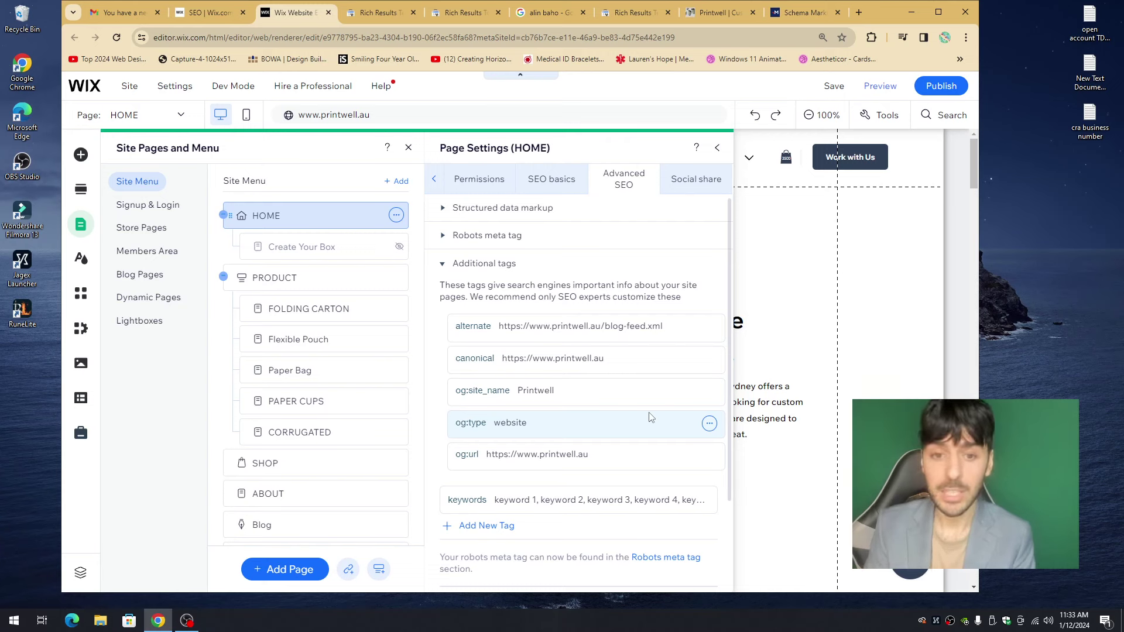
pyautogui.click(499, 269)
pyautogui.click(553, 187)
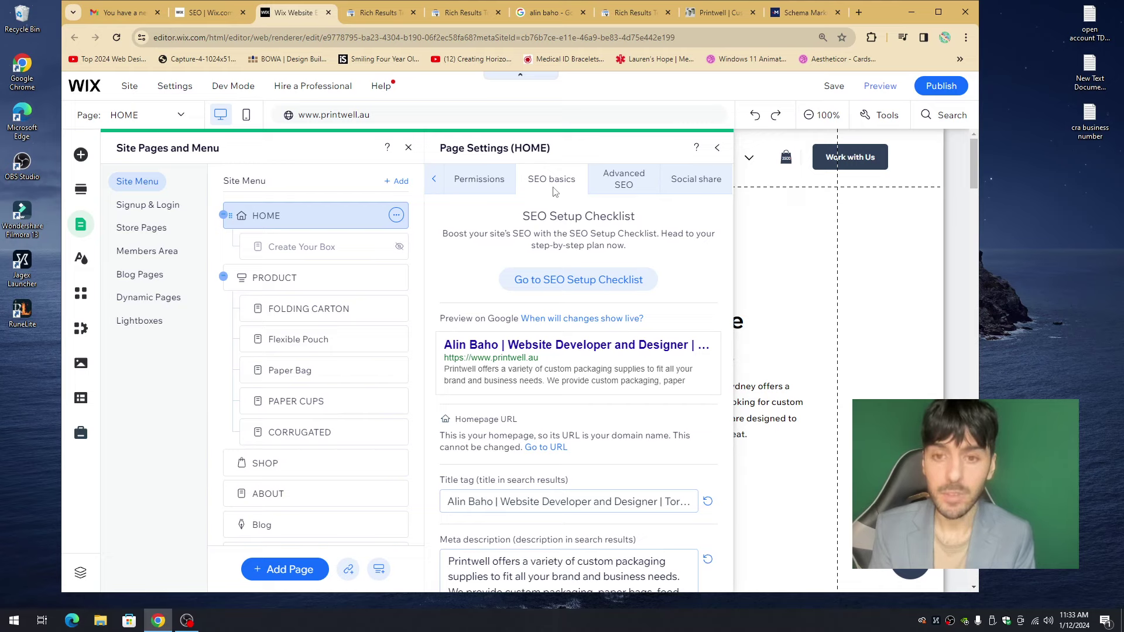
pyautogui.click(624, 185)
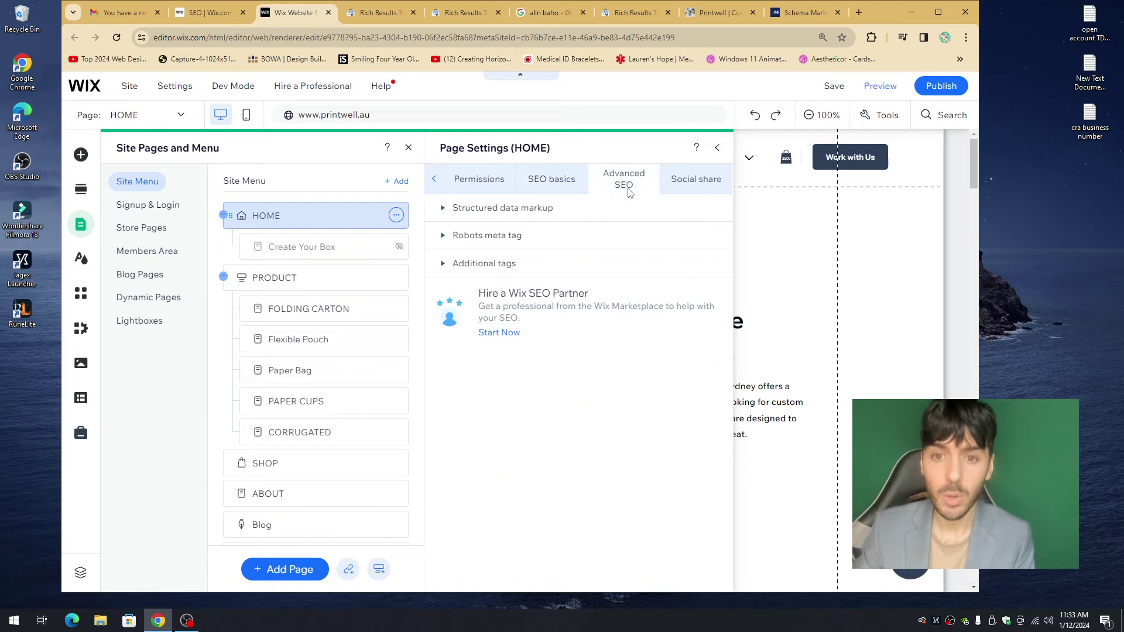
pyautogui.click(515, 208)
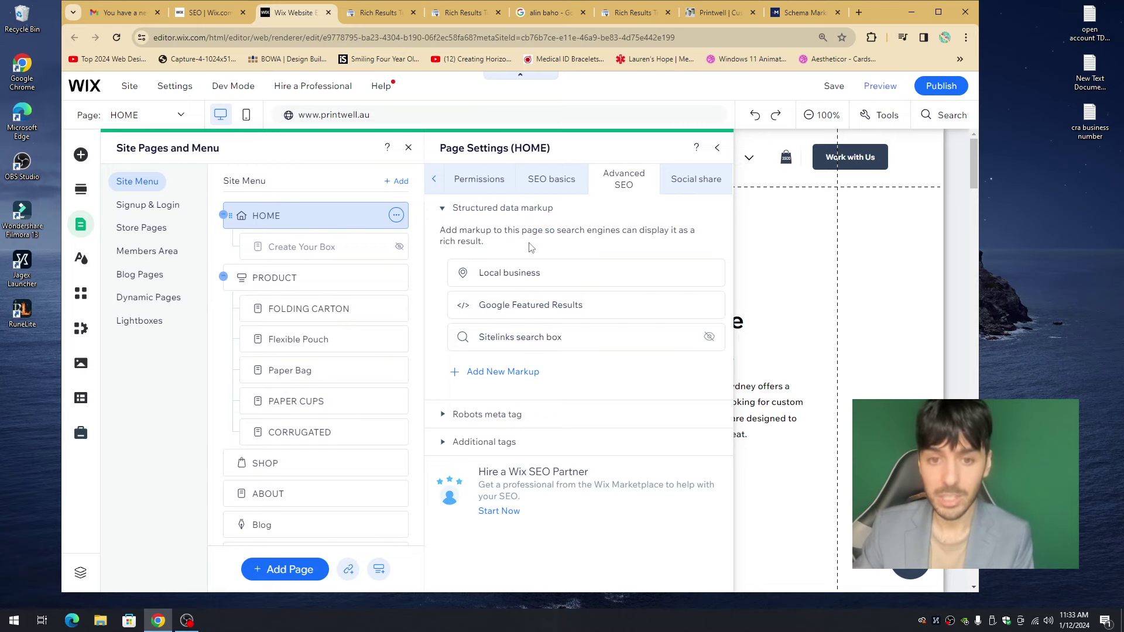
pyautogui.click(527, 210)
pyautogui.click(517, 265)
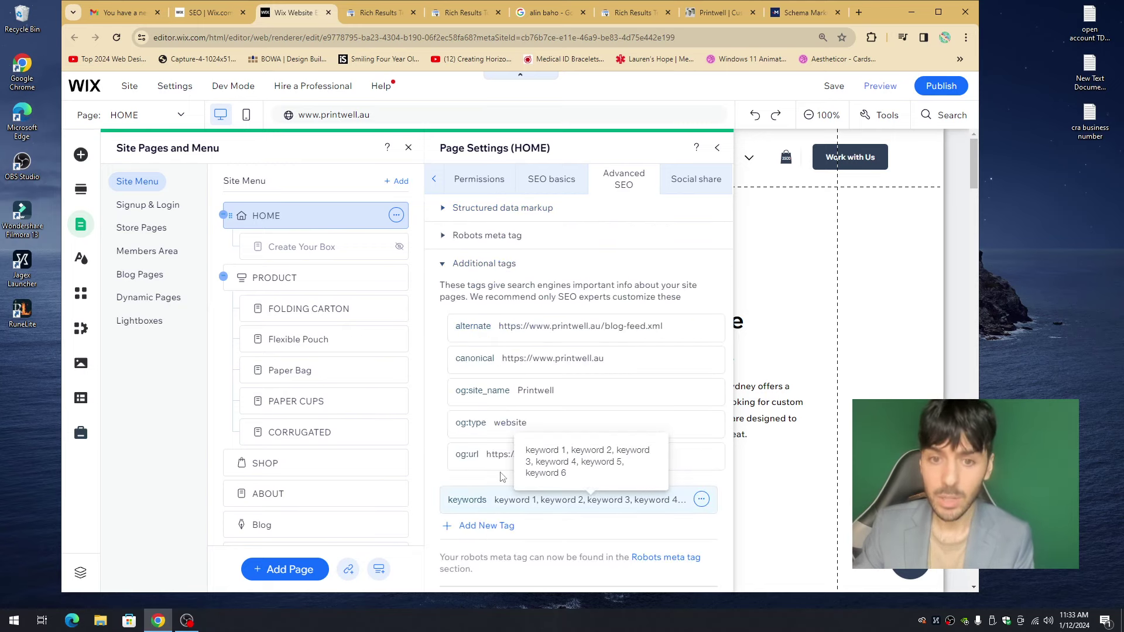
pyautogui.click(502, 265)
# - On SEO basics, check the homepage's title tag and Printwell meta description
pyautogui.click(544, 186)
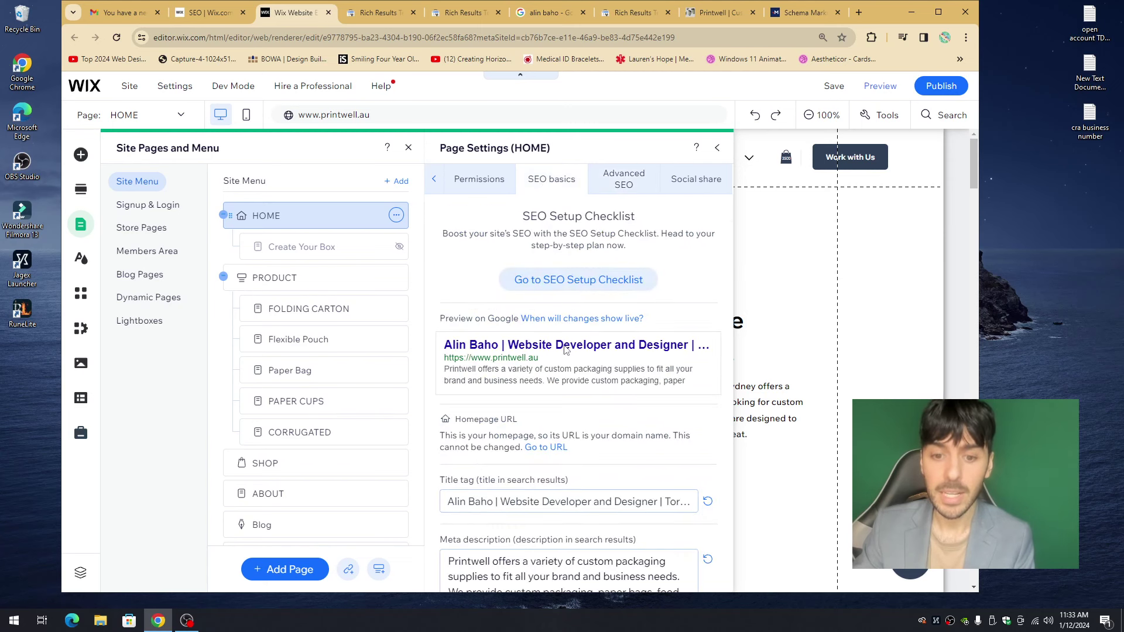
pyautogui.click(541, 501)
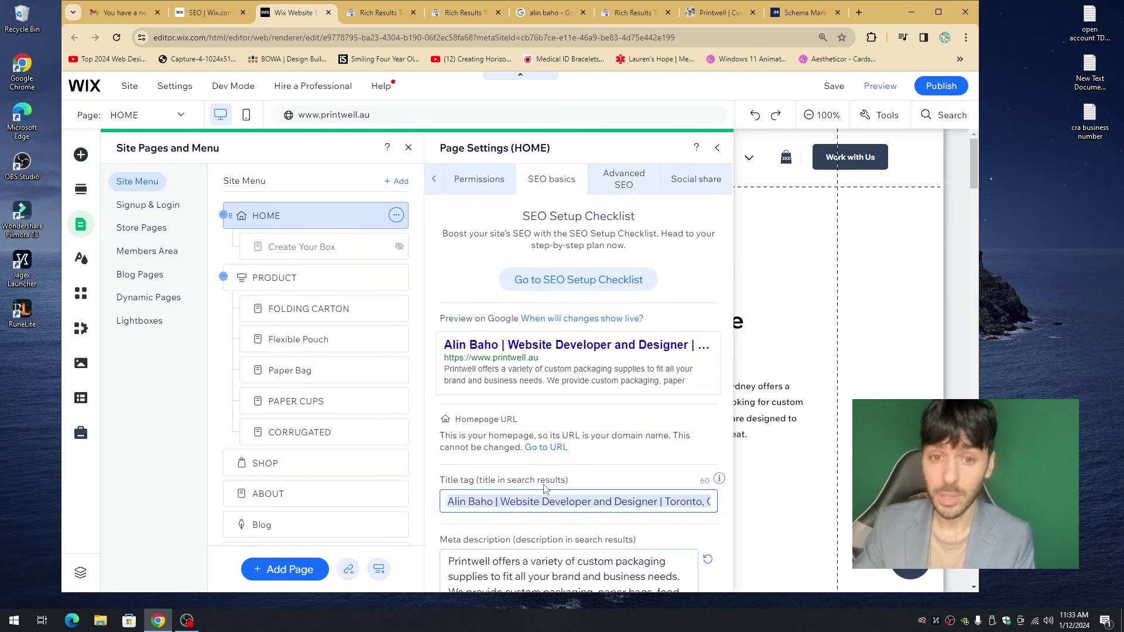
pyautogui.scroll(-2, 570, 497)
pyautogui.click(574, 499)
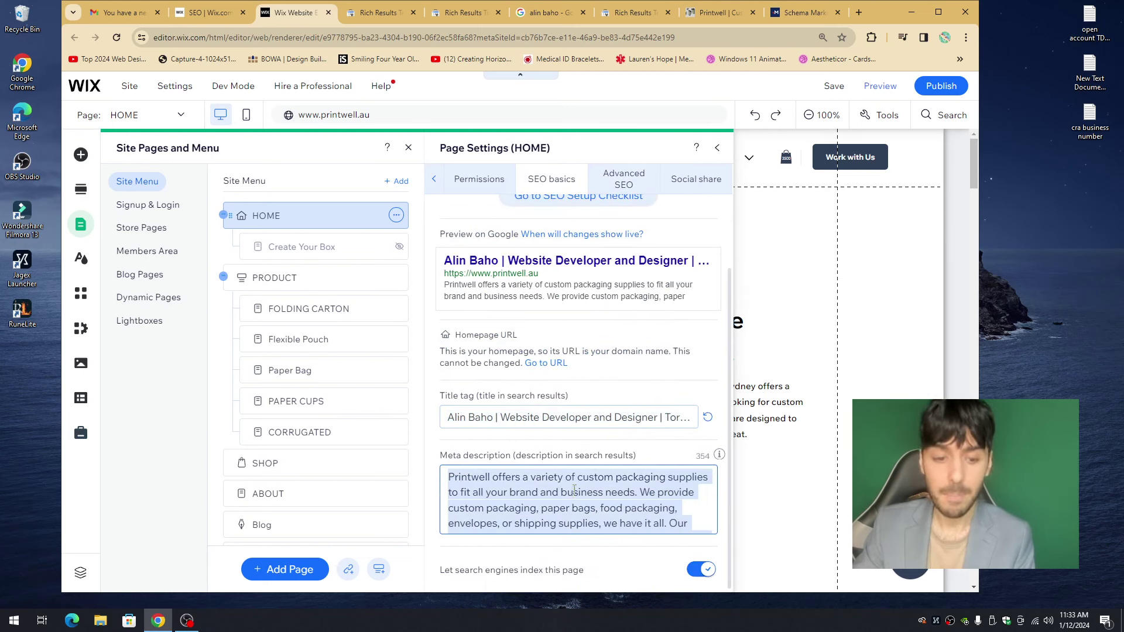
pyautogui.scroll(2, 576, 483)
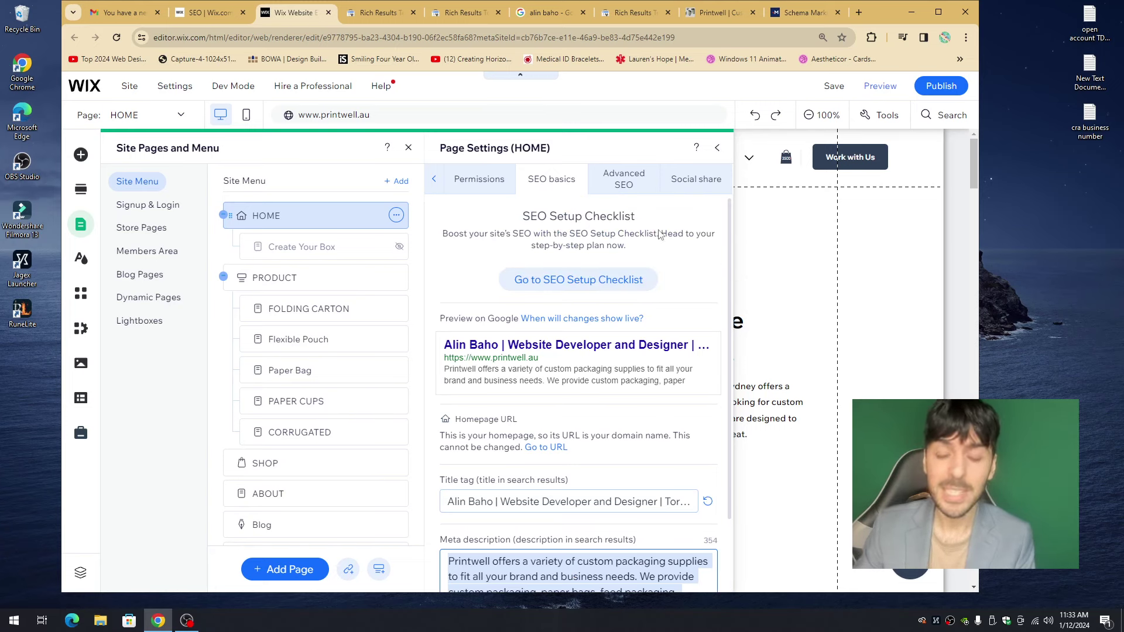
# - On the Social share tab, review the homepage's social title and description
pyautogui.click(686, 186)
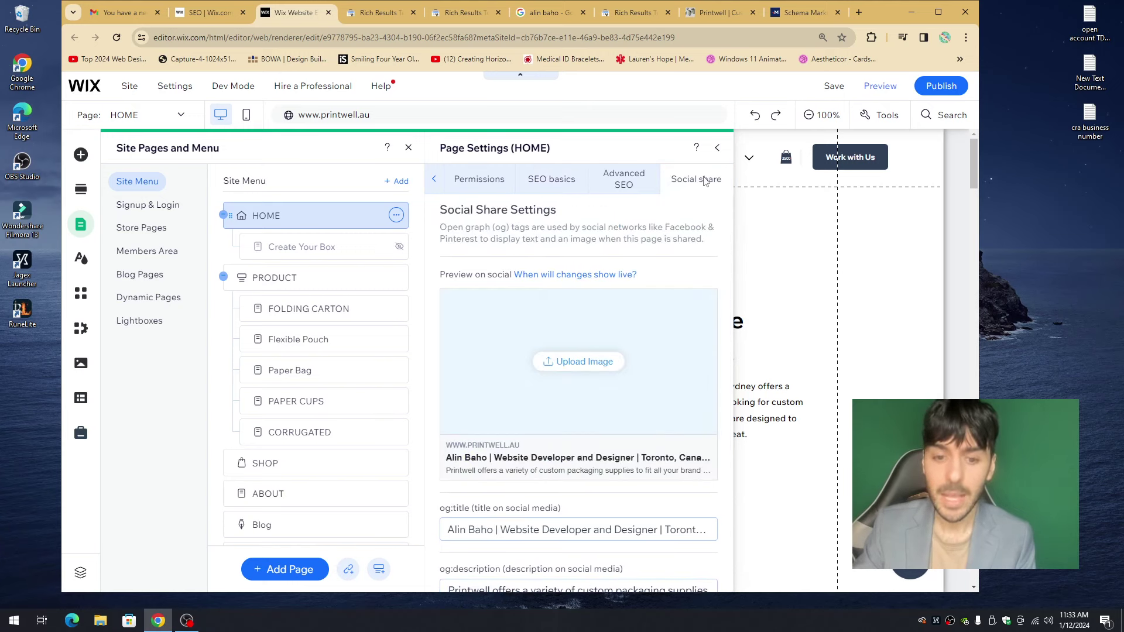
pyautogui.scroll(-2, 632, 361)
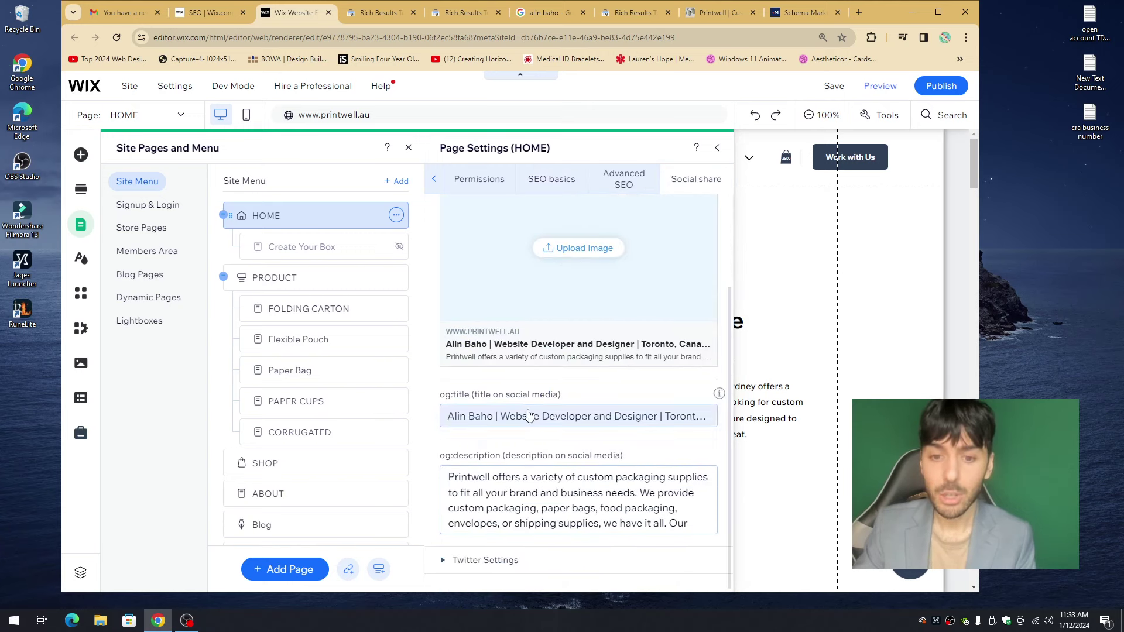
pyautogui.click(478, 406)
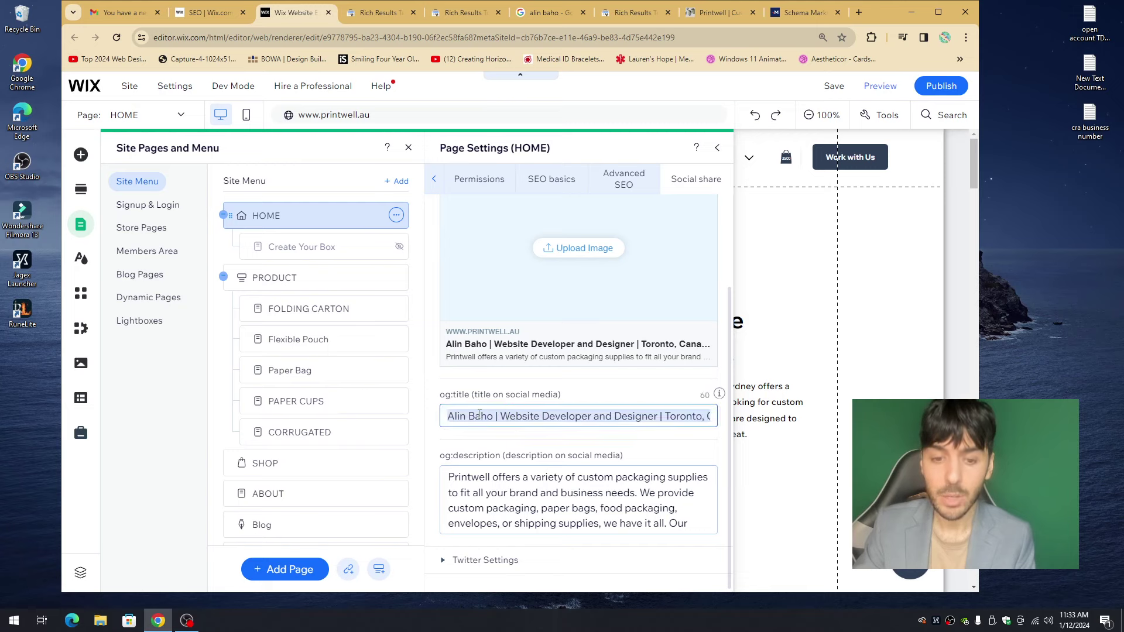
pyautogui.click(526, 501)
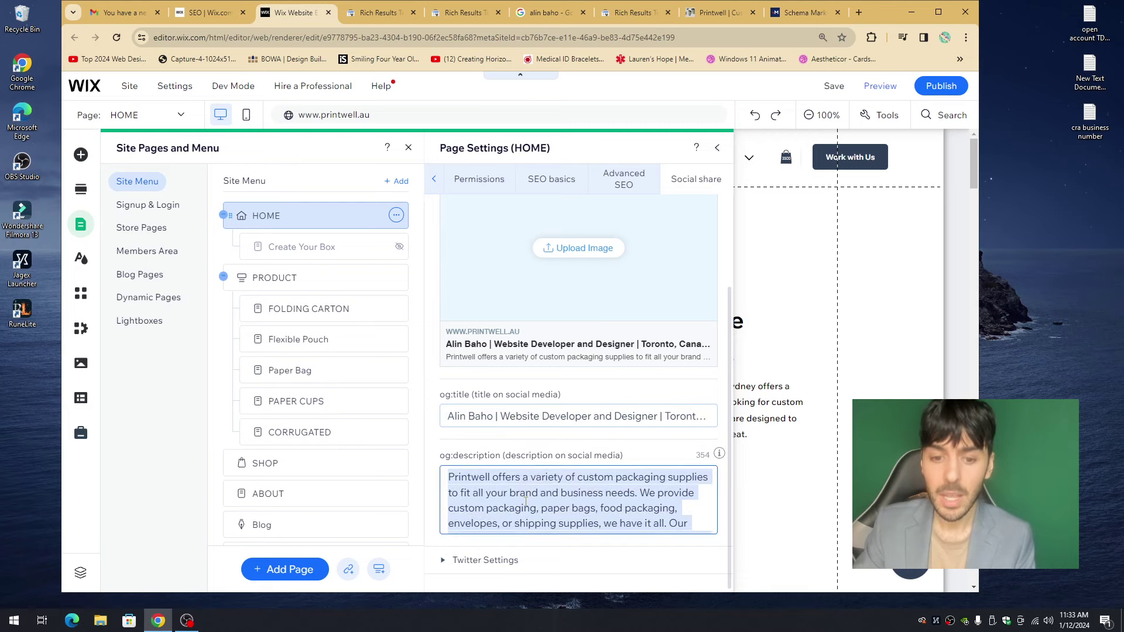
pyautogui.scroll(2, 542, 481)
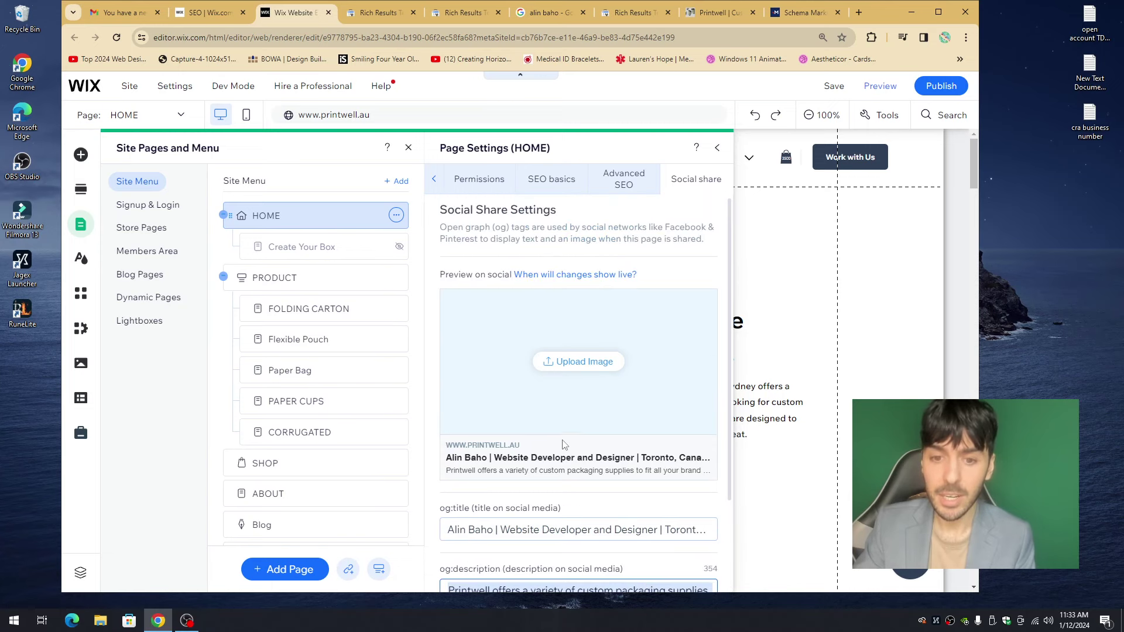
pyautogui.click(576, 369)
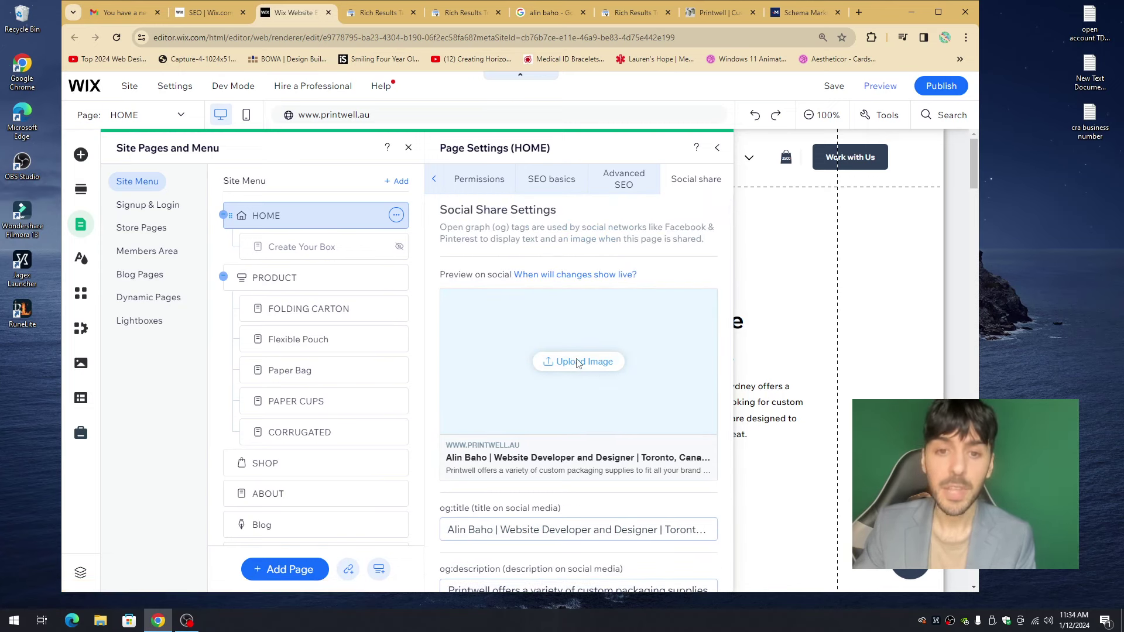
# - Choose the level ground packaging photo from Site Files as the social share image
pyautogui.click(576, 363)
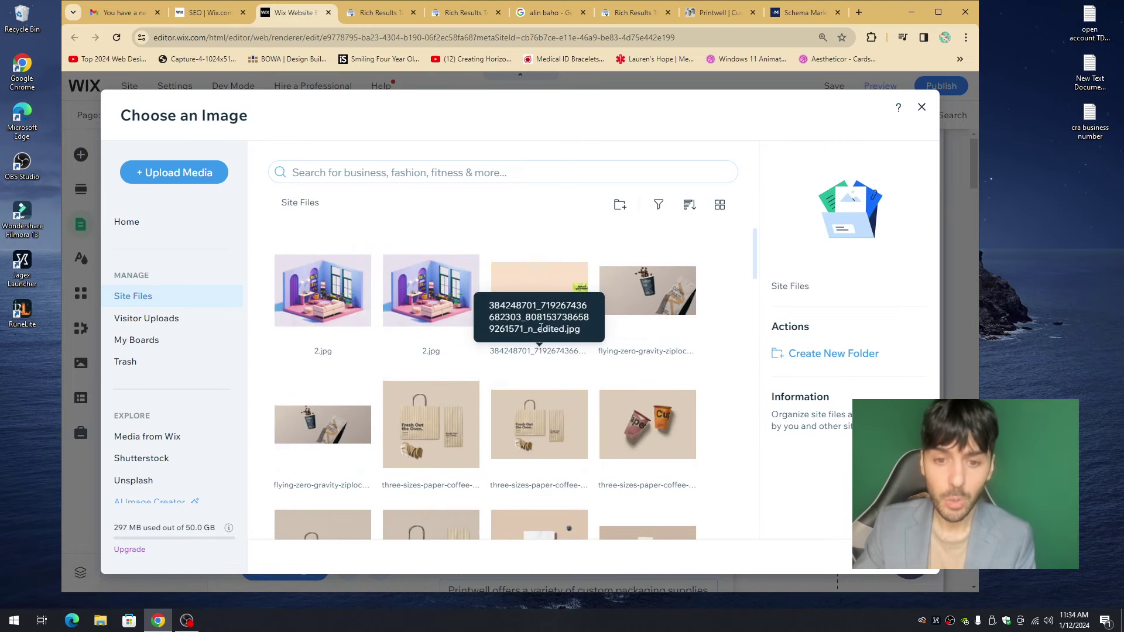
pyautogui.click(539, 293)
pyautogui.click(896, 557)
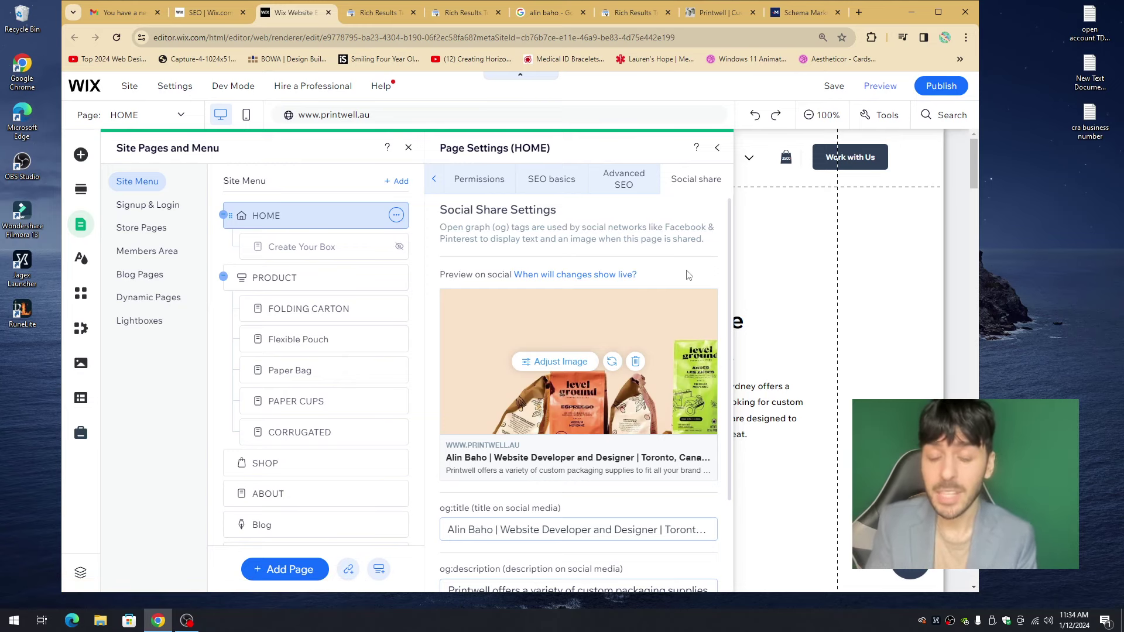
pyautogui.scroll(-2, 686, 283)
pyautogui.scroll(2, 684, 276)
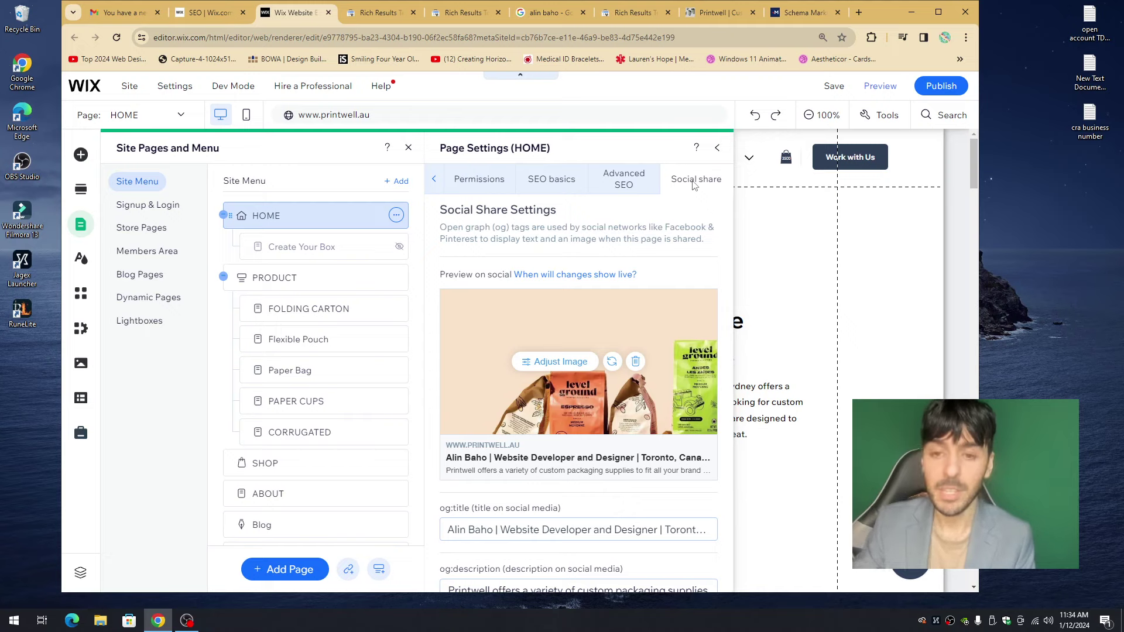
# - Recheck HOME's Advanced SEO tags and social share image, ending on SEO basics
pyautogui.click(554, 181)
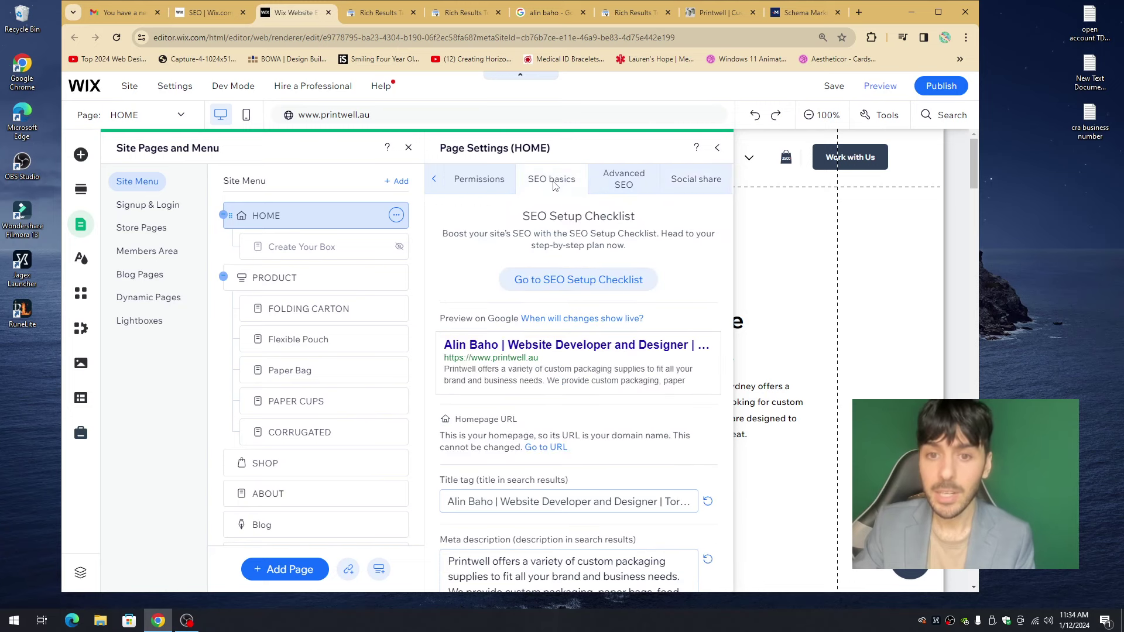
pyautogui.click(617, 186)
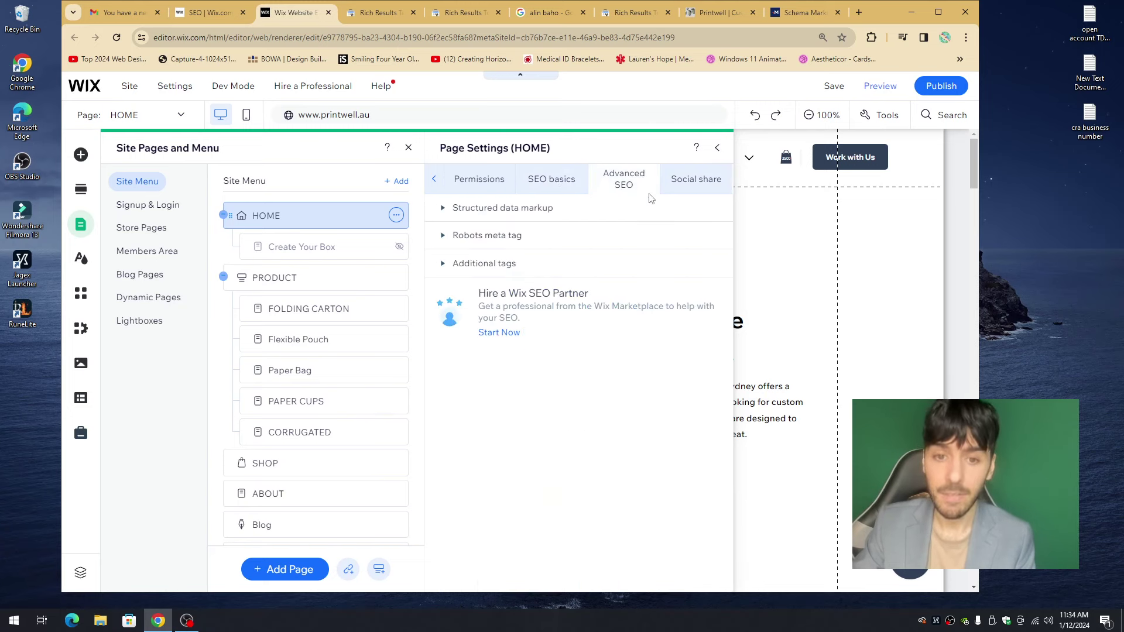
pyautogui.click(543, 213)
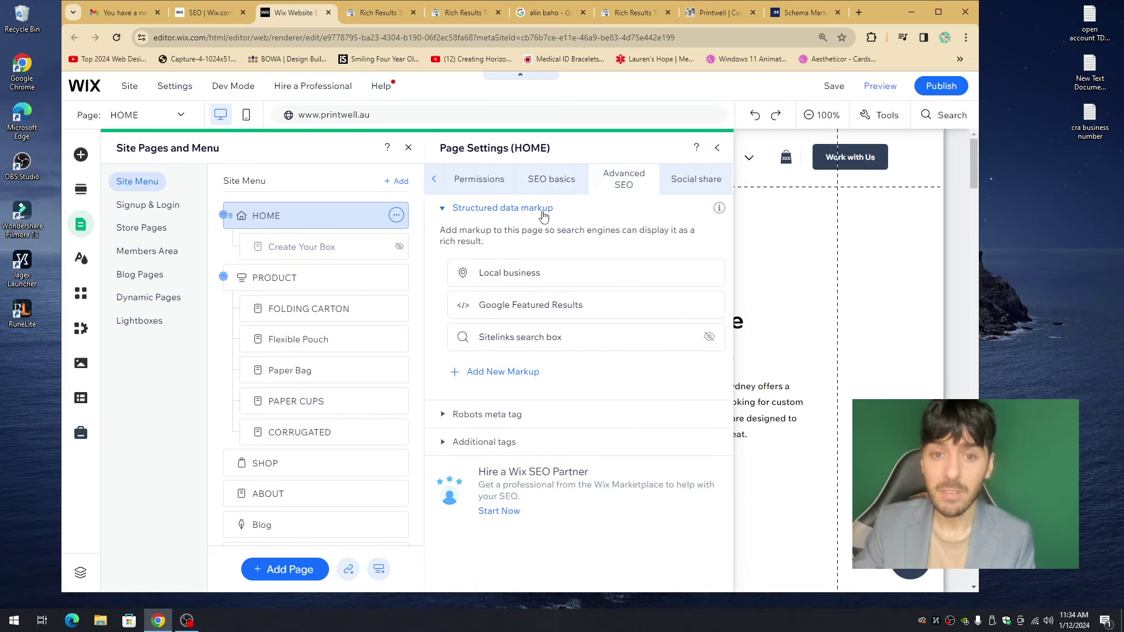
pyautogui.click(511, 444)
pyautogui.scroll(-2, 520, 502)
pyautogui.scroll(2, 657, 326)
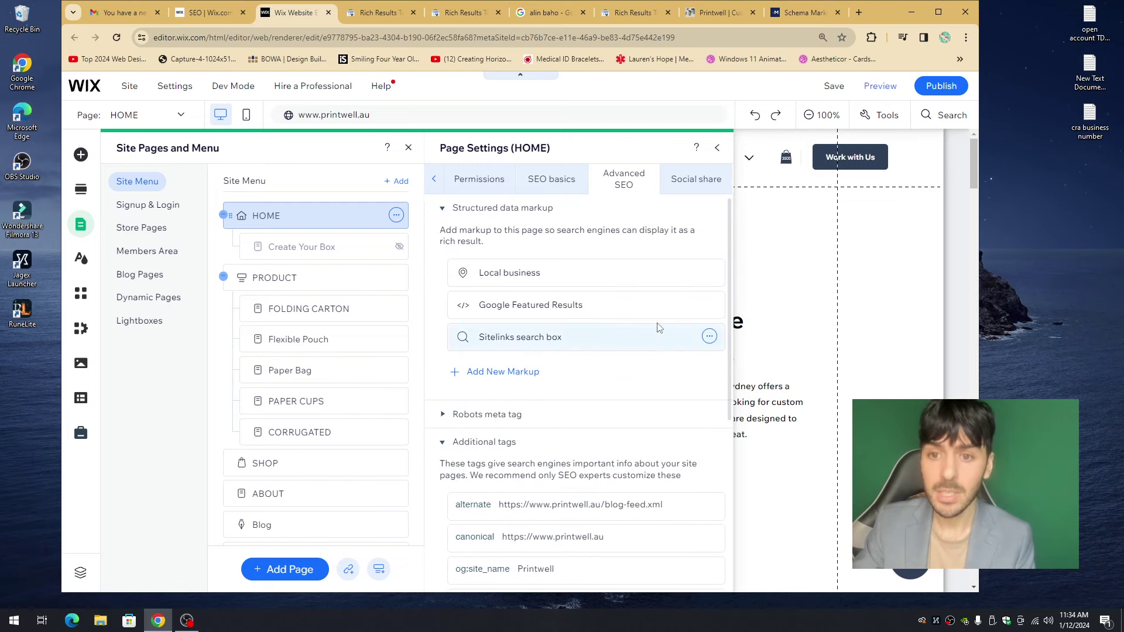
pyautogui.click(702, 182)
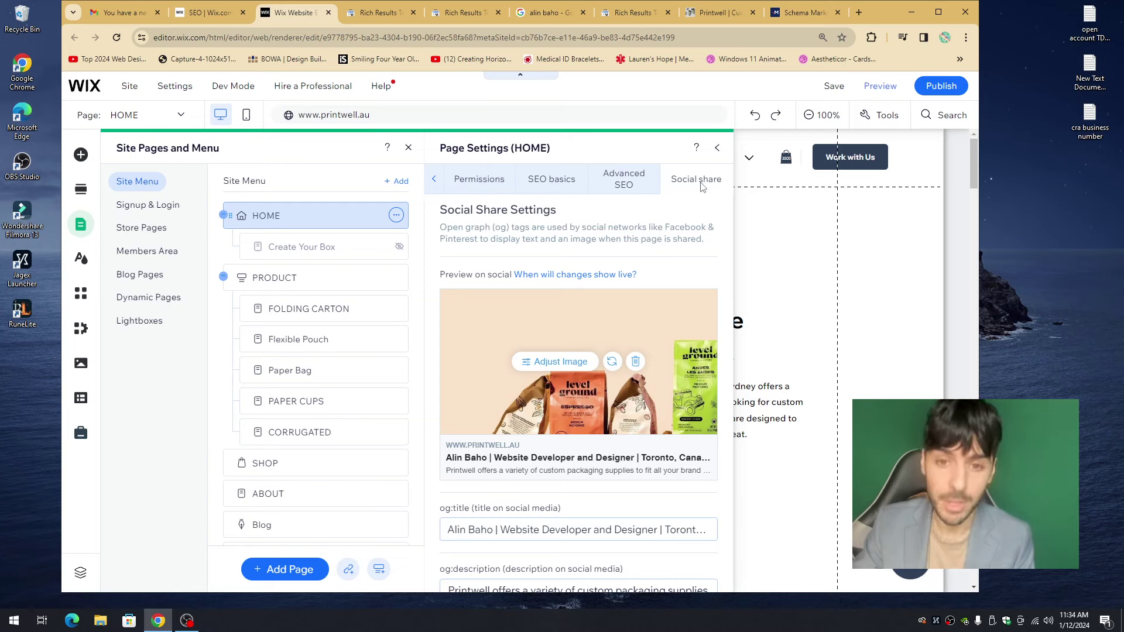
pyautogui.click(565, 182)
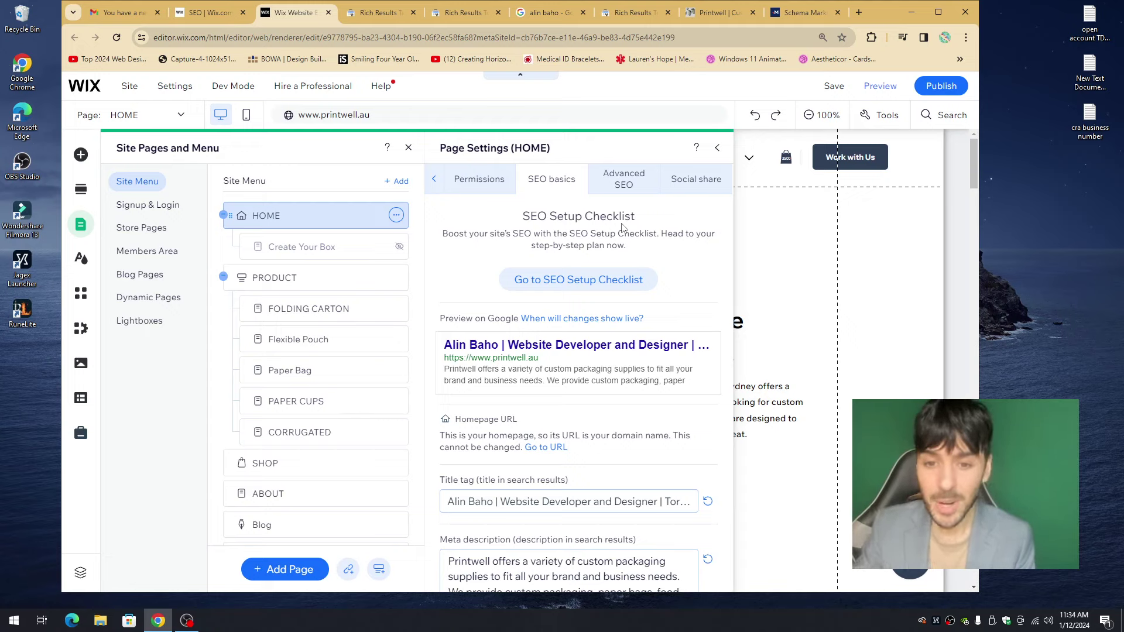
# - Open the FOLDING CARTON page's settings on the SEO basics tab
pyautogui.click(466, 187)
pyautogui.click(396, 308)
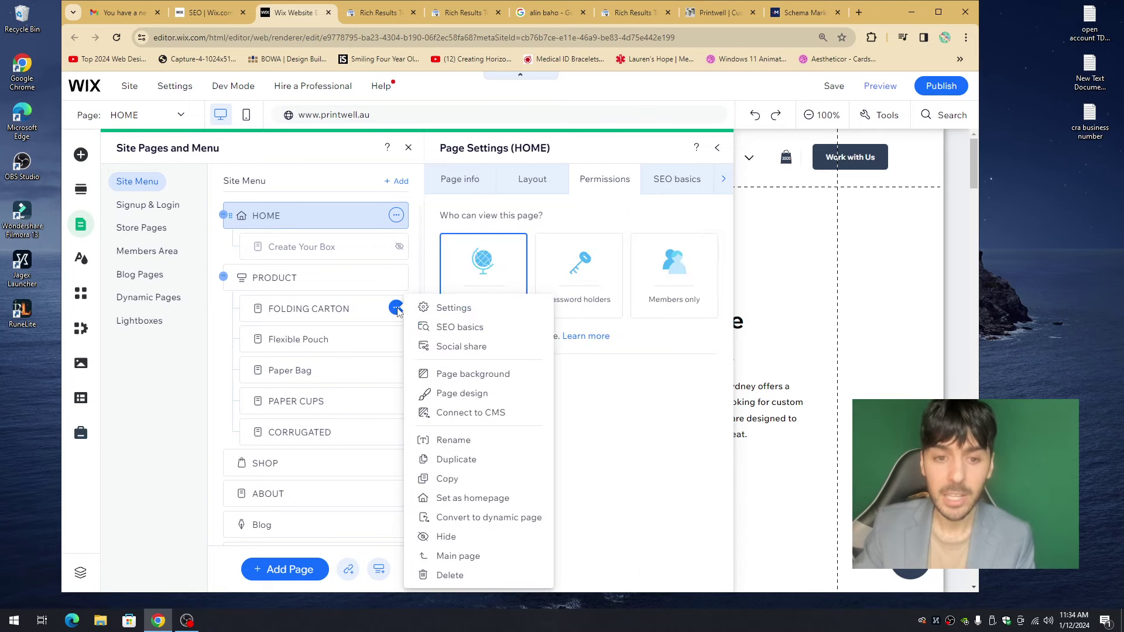
pyautogui.click(452, 308)
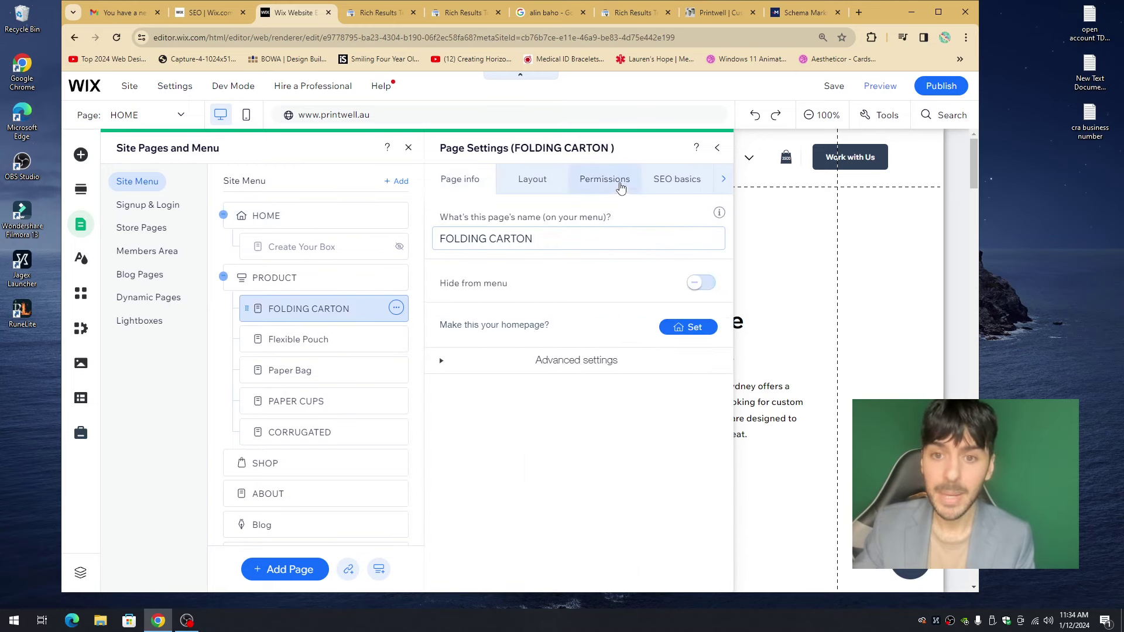
pyautogui.click(676, 179)
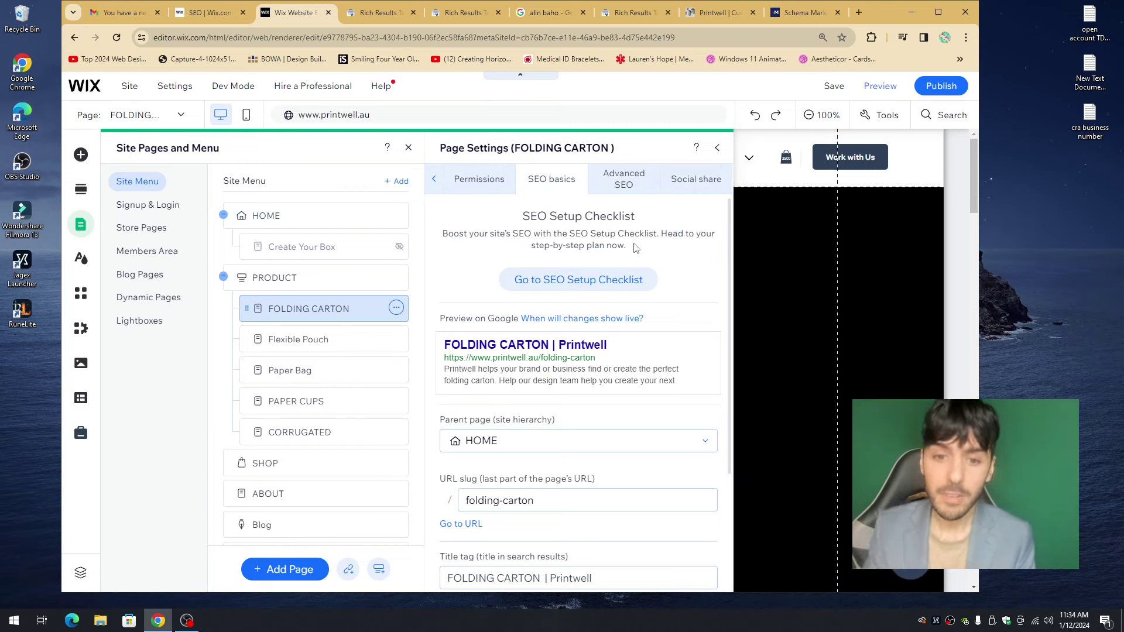
# - Replace the URL slug folding-carton with 'buy-folding-carton-here'
pyautogui.scroll(-3, 577, 305)
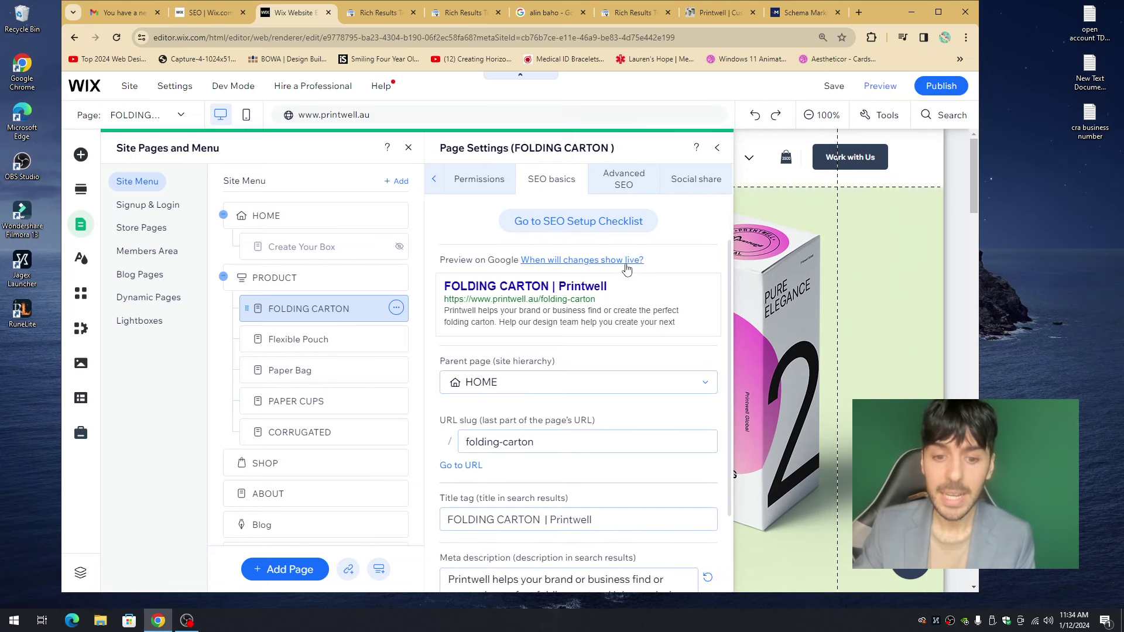
pyautogui.click(493, 345)
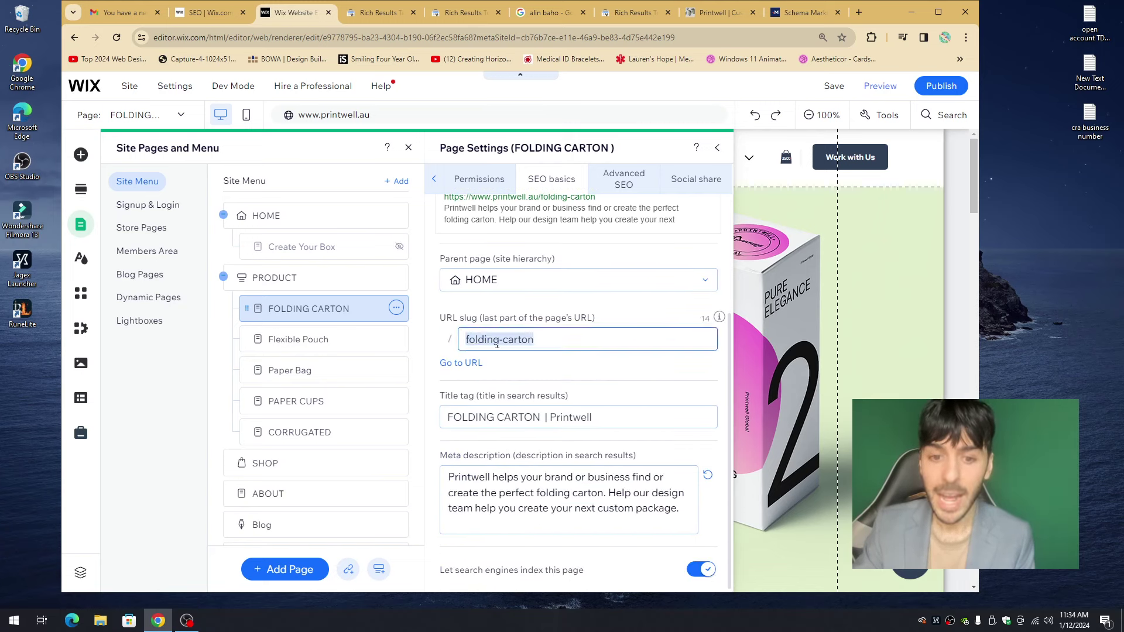
pyautogui.scroll(3, 492, 346)
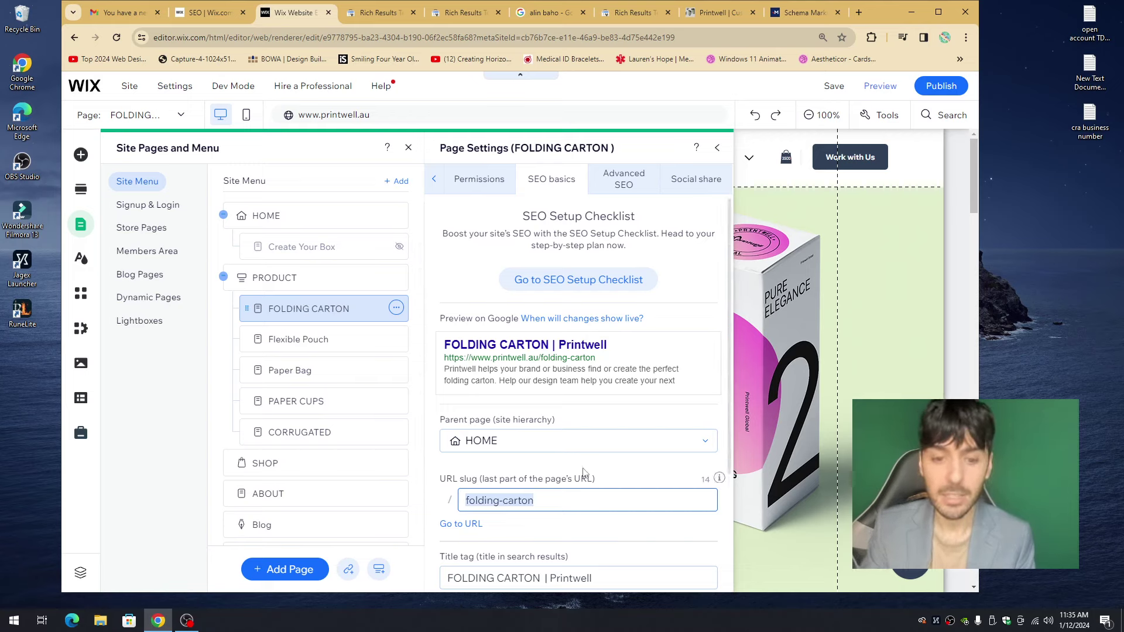
pyautogui.write('foldi')
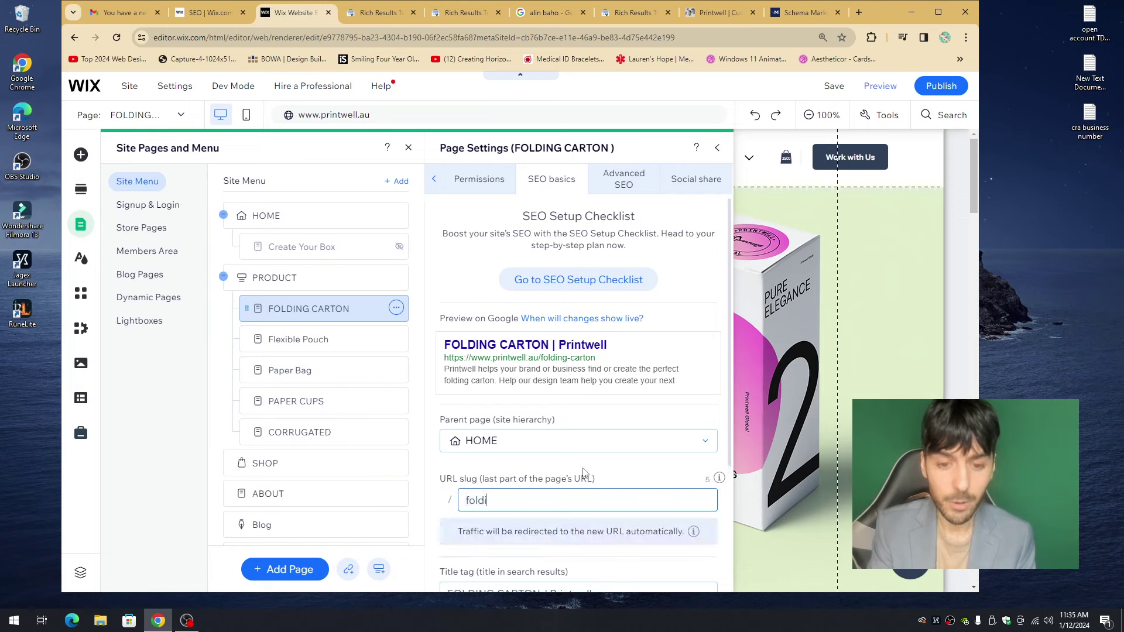
pyautogui.write('ng-carton')
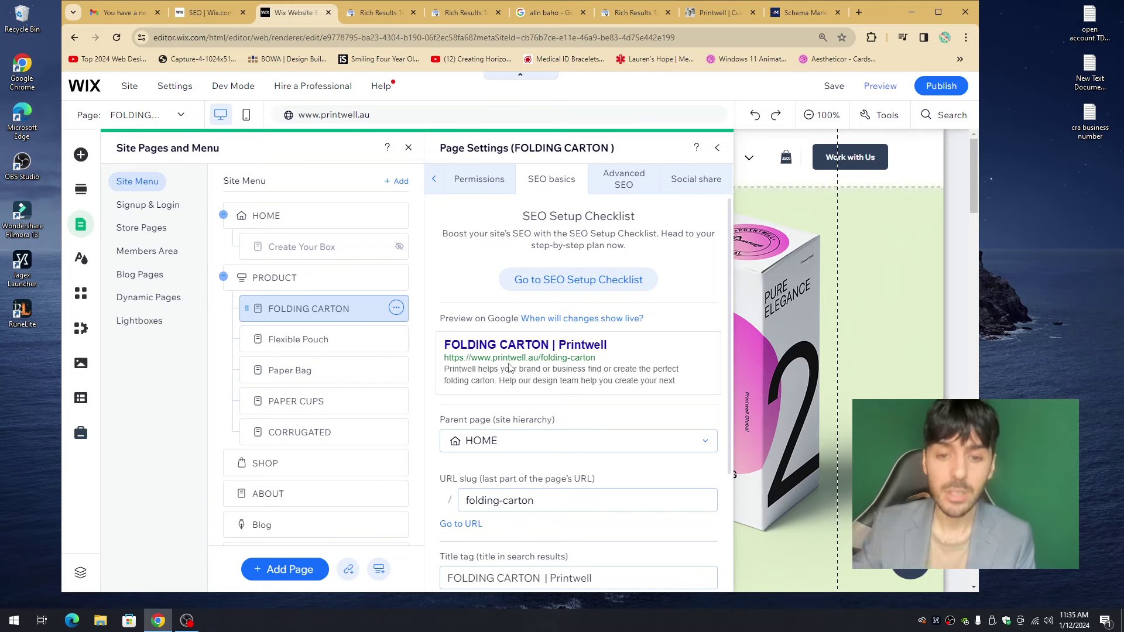
pyautogui.scroll(-3, 536, 366)
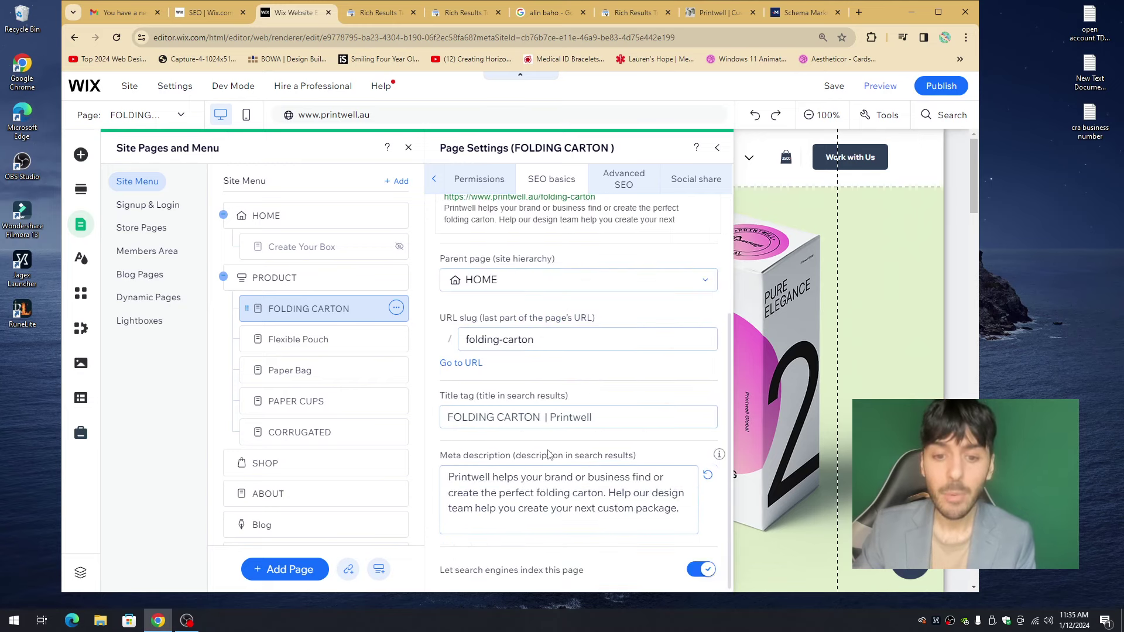
pyautogui.click(555, 349)
pyautogui.write('buy-f')
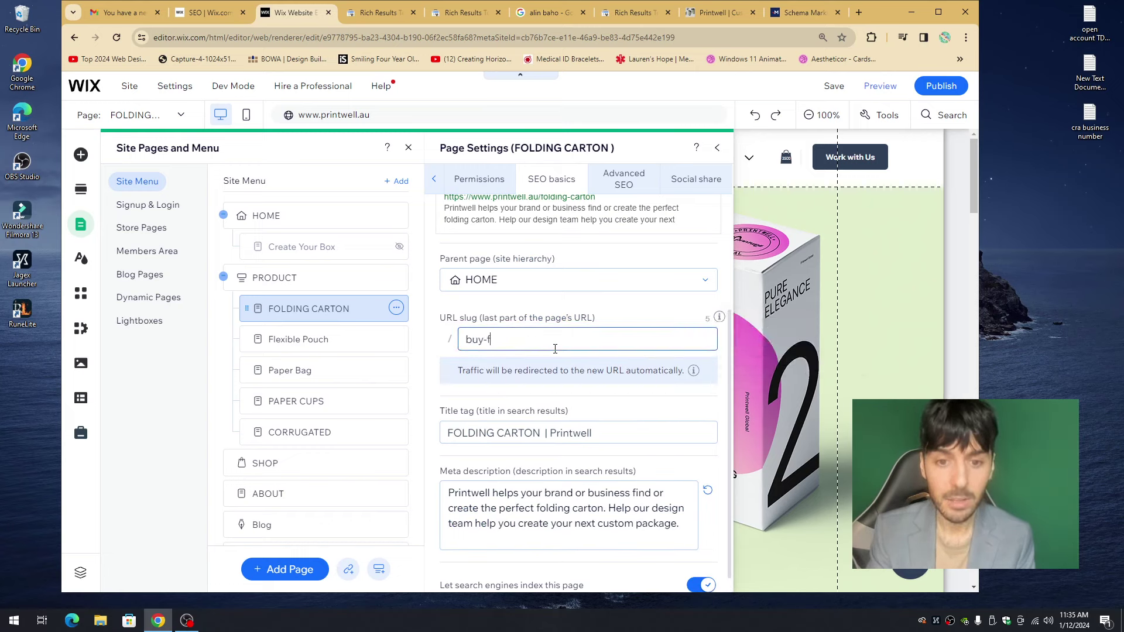
pyautogui.write('olding-cartp')
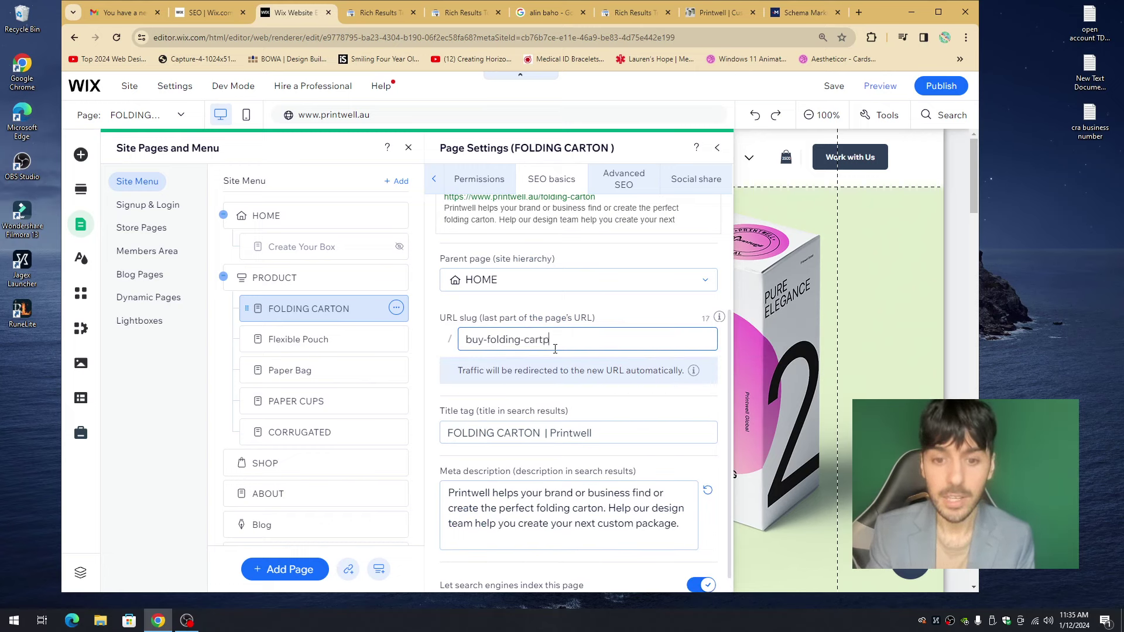
pyautogui.write('nm')
pyautogui.write('on-here')
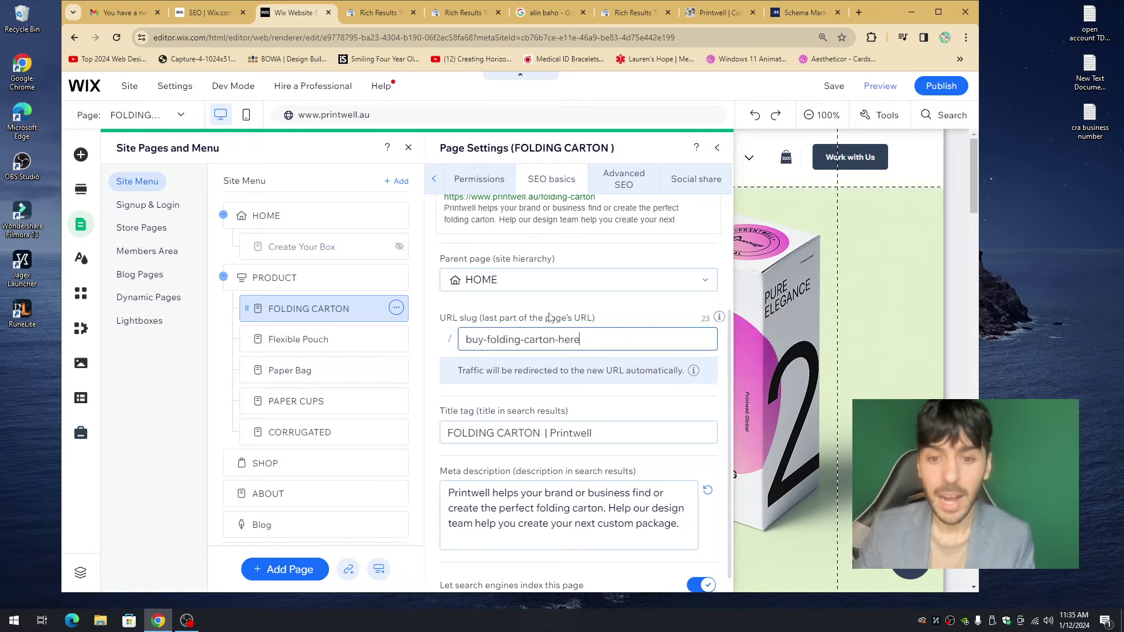
pyautogui.scroll(3, 556, 351)
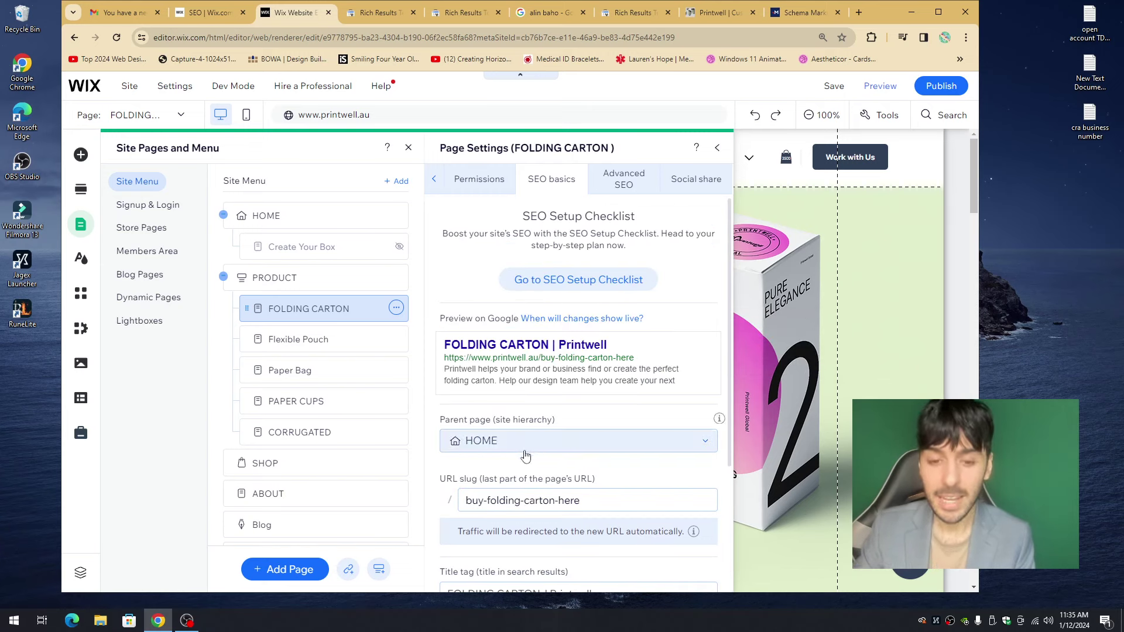
pyautogui.click(547, 505)
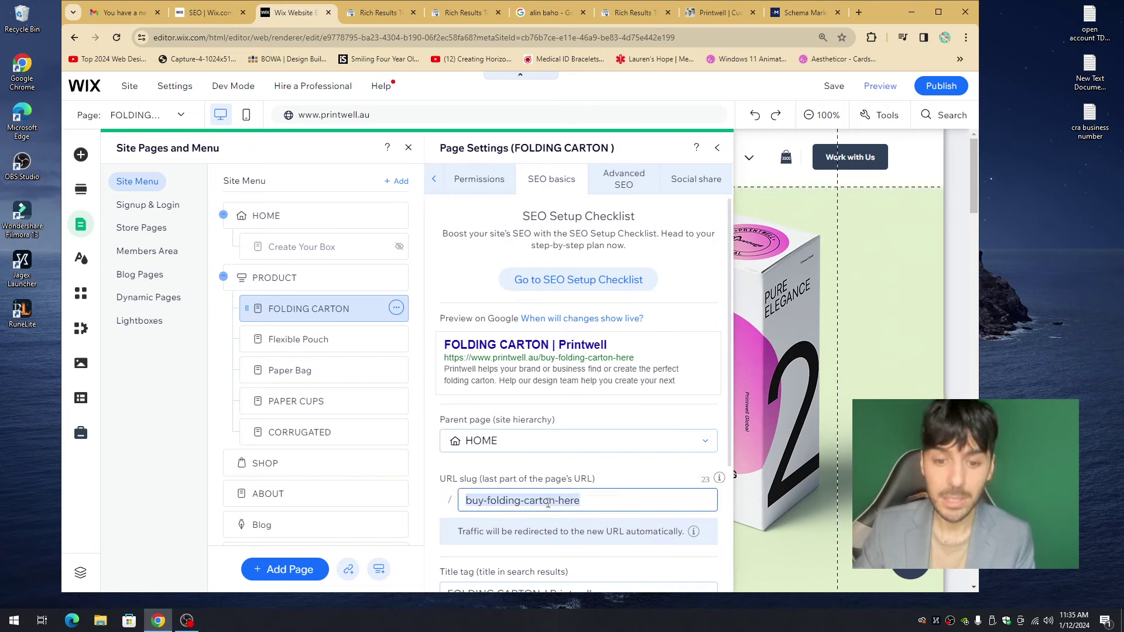
pyautogui.click(351, 216)
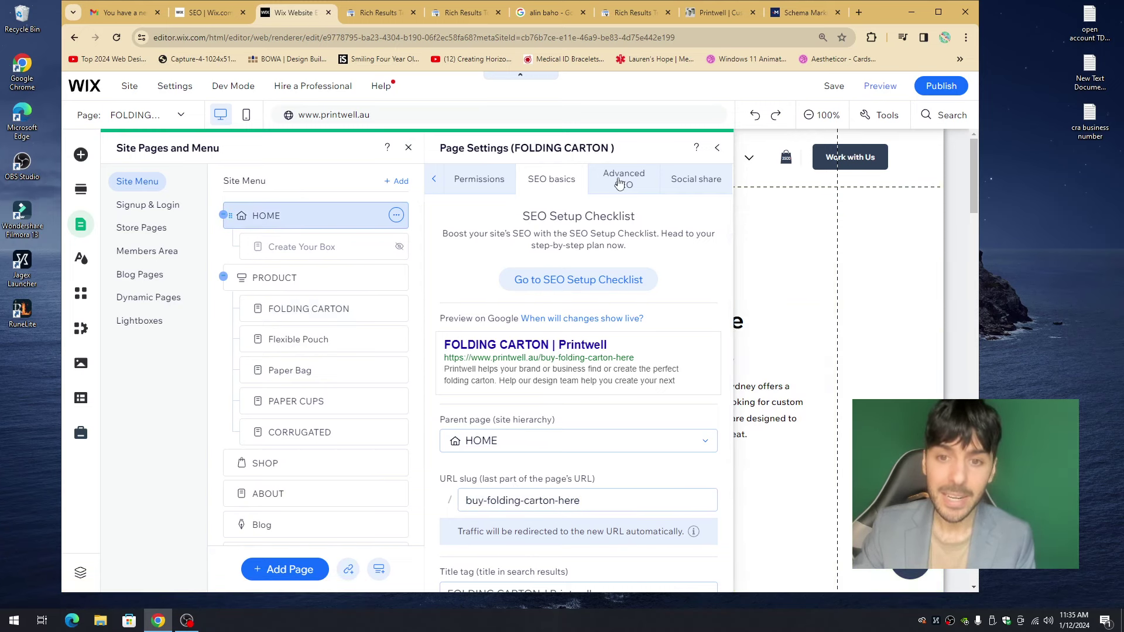
# - Reopen HOME's Page Settings and check its Advanced SEO structured data markup
pyautogui.click(397, 215)
pyautogui.click(453, 215)
pyautogui.click(673, 178)
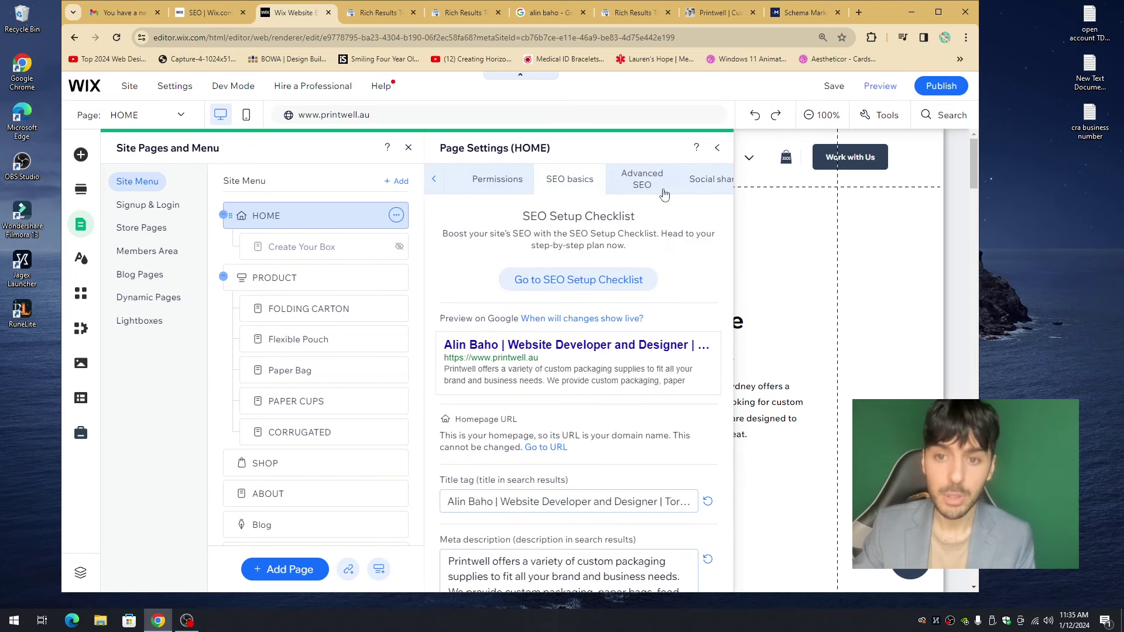
pyautogui.click(640, 178)
pyautogui.click(502, 208)
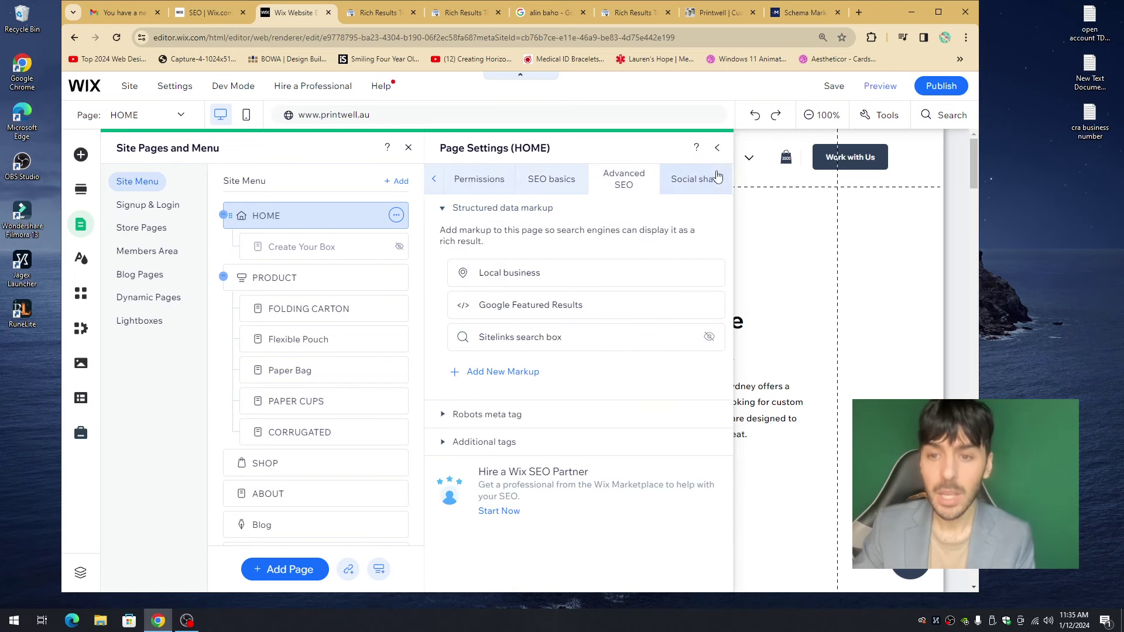
# - Close Page Settings and Site Pages, then preview the homepage with Ctrl+Shift+P
pyautogui.click(718, 148)
pyautogui.click(410, 149)
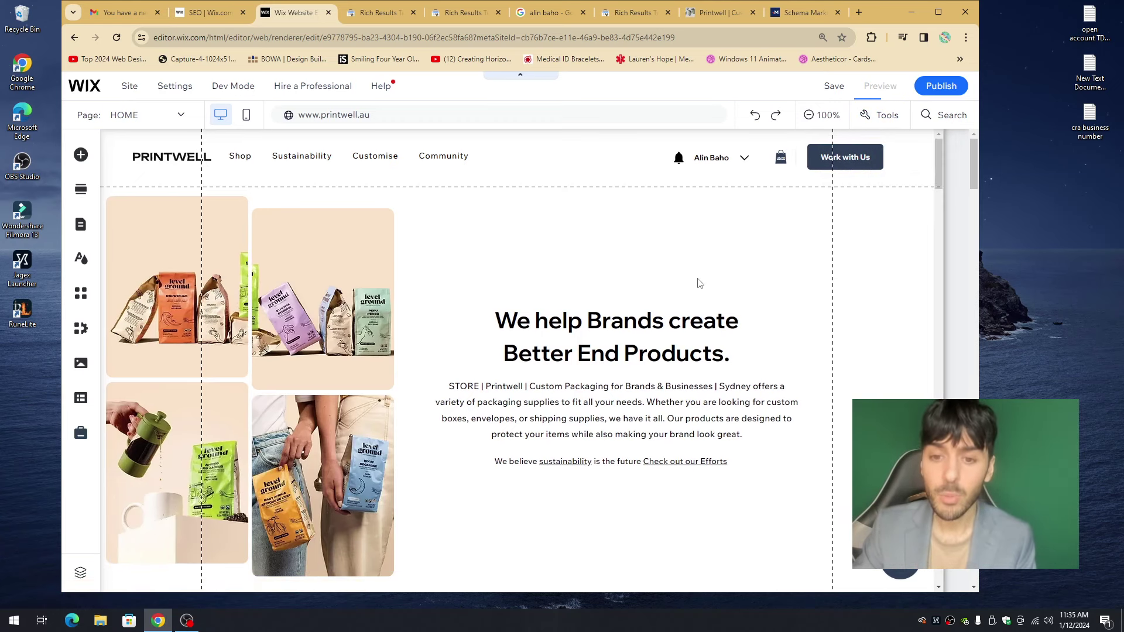
pyautogui.hotkey('ctrl', 'shift', 'p')
pyautogui.scroll(-2, 708, 274)
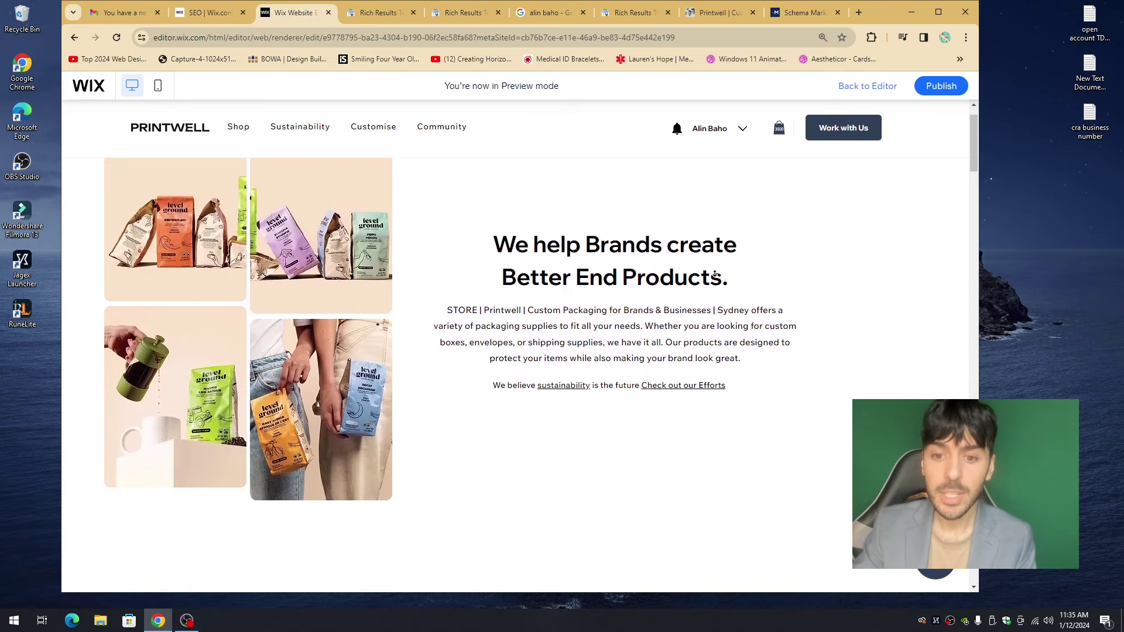
pyautogui.scroll(2, 724, 273)
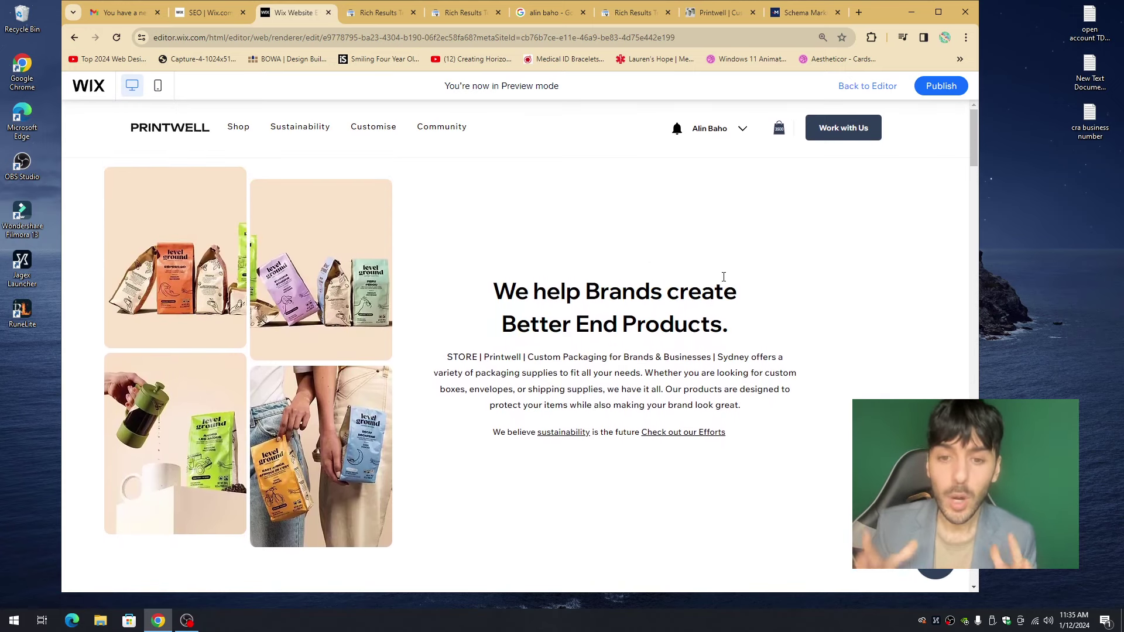
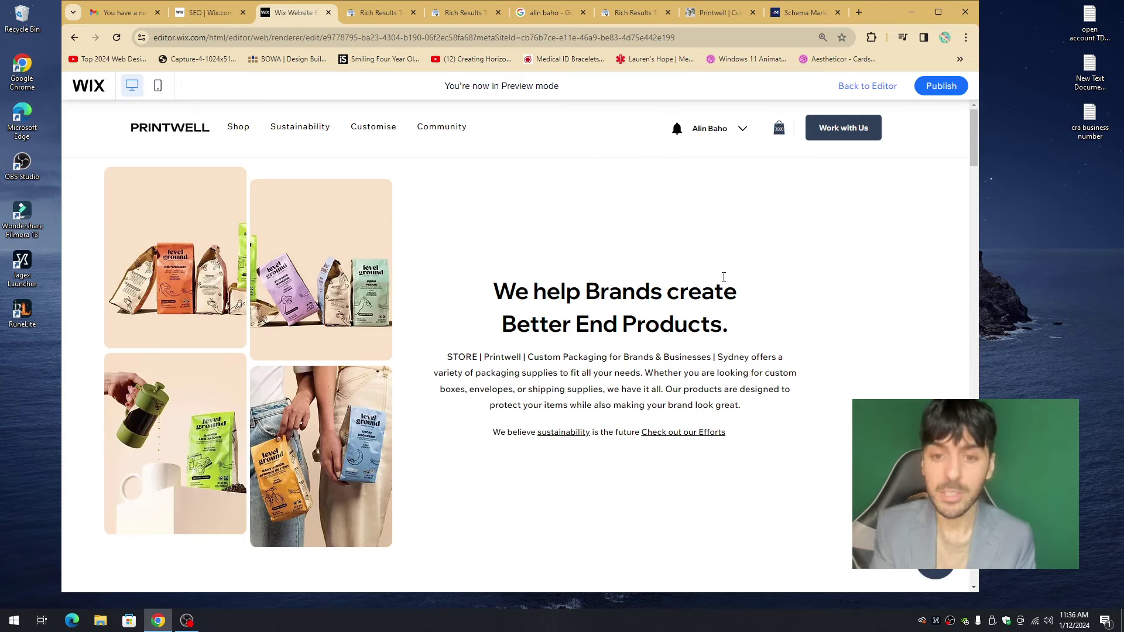
# - Scroll through the site preview and briefly highlight the hero paragraph text
pyautogui.scroll(-9, 656, 258)
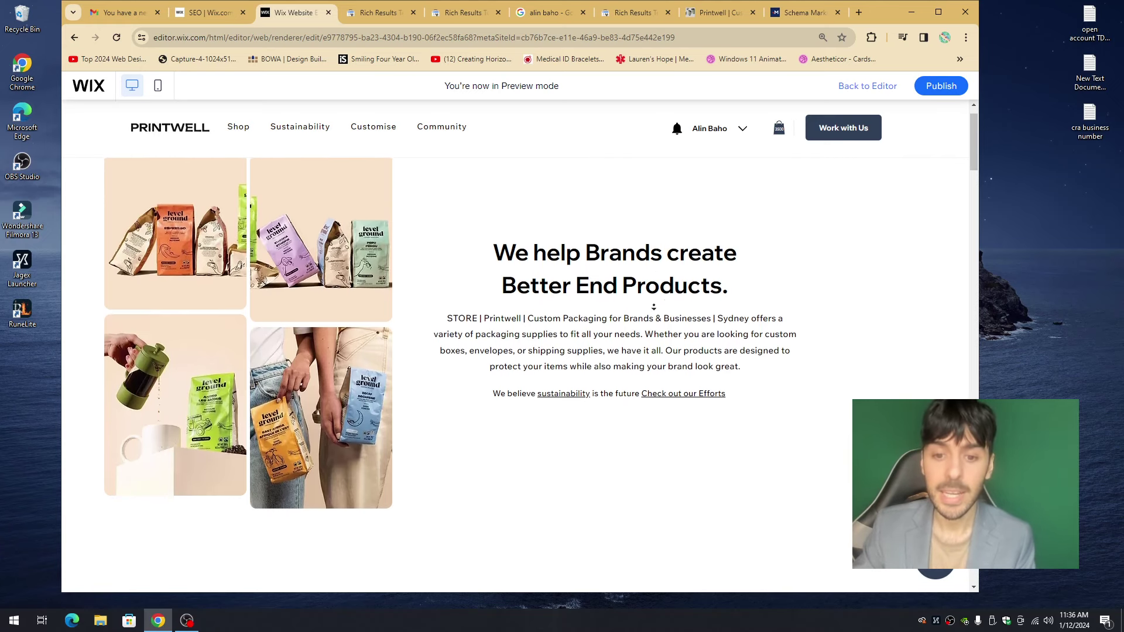
pyautogui.scroll(-2, 646, 298)
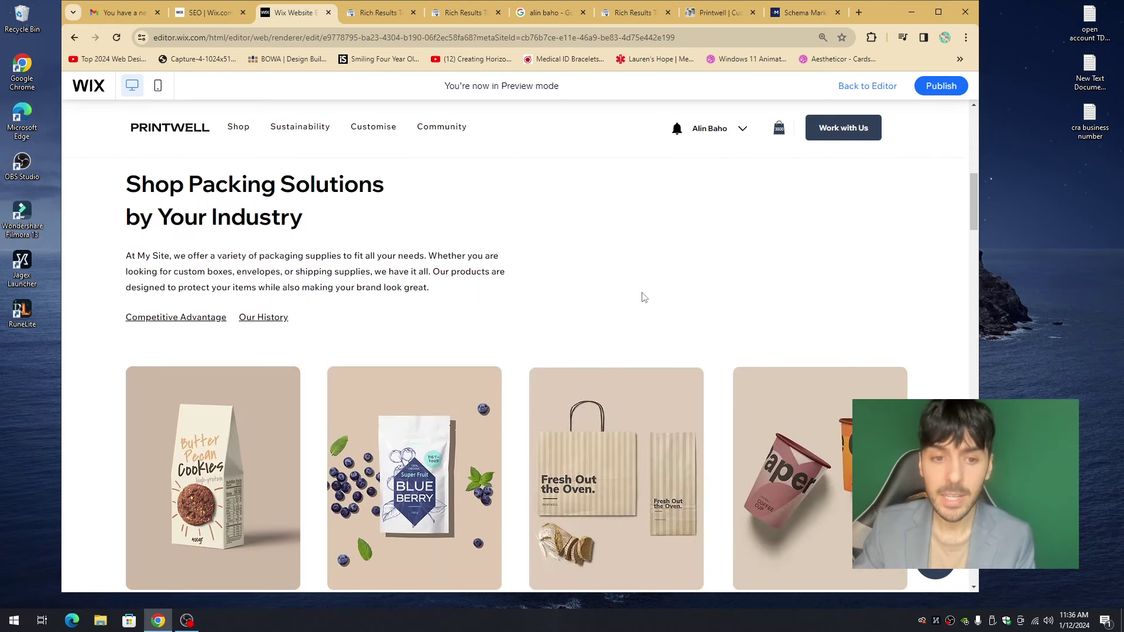
pyautogui.scroll(-15, 645, 297)
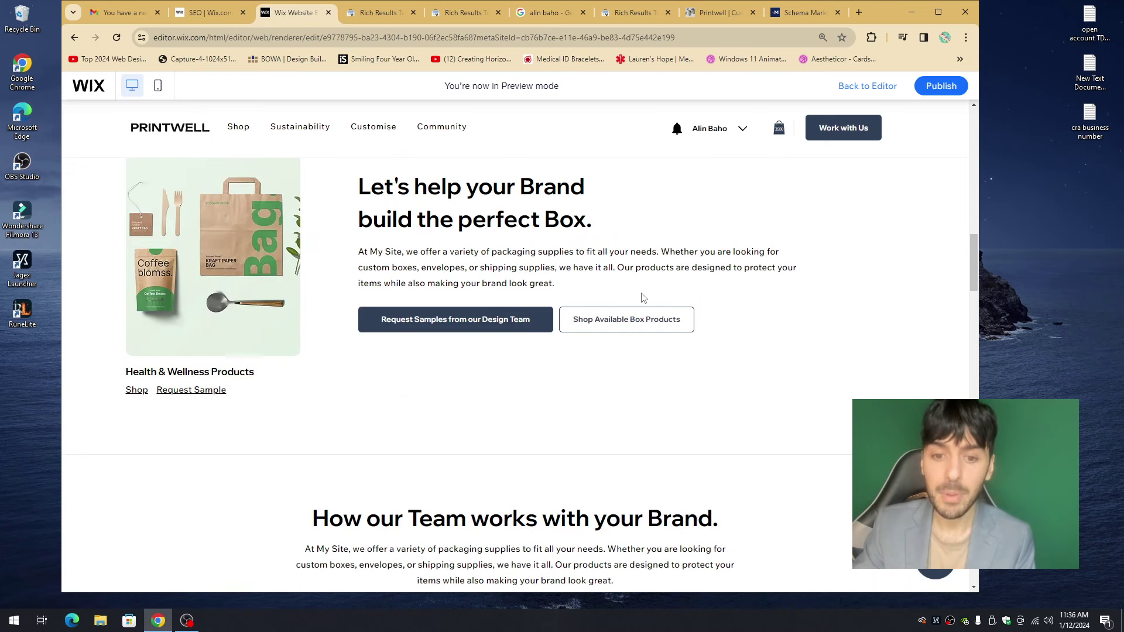
pyautogui.scroll(-3, 645, 299)
pyautogui.scroll(20, 655, 312)
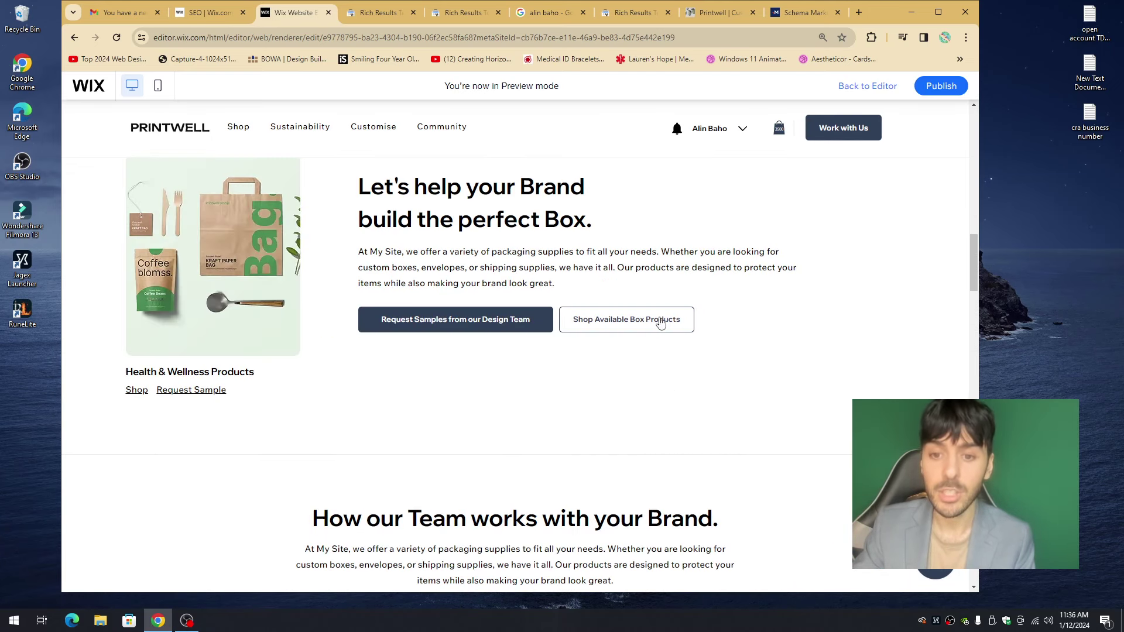
pyautogui.scroll(1, 670, 325)
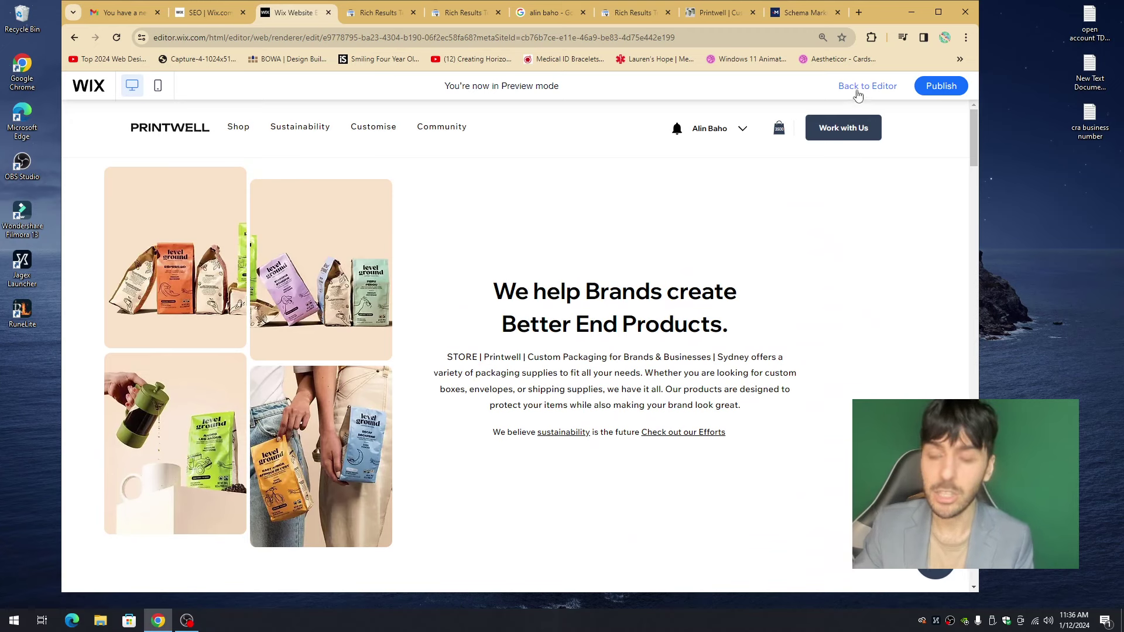
pyautogui.moveTo(457, 355); pyautogui.dragTo(743, 405)
pyautogui.click(746, 403)
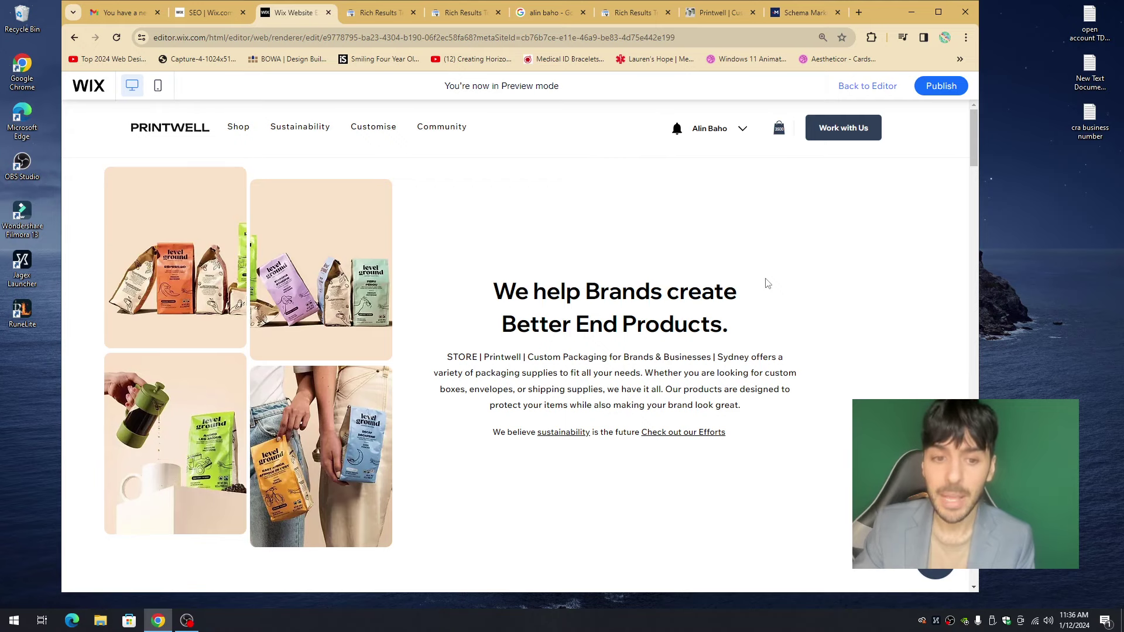
# - Return to editing, scroll down the homepage, then switch to the Schema Markup Generator tab
pyautogui.click(858, 87)
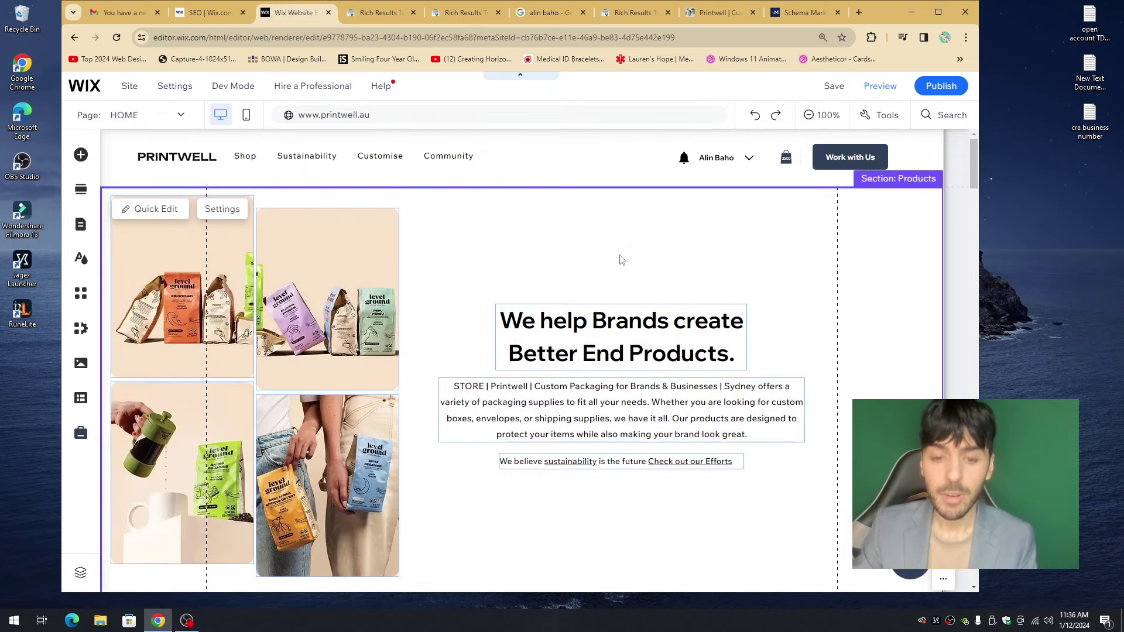
pyautogui.scroll(-12, 624, 252)
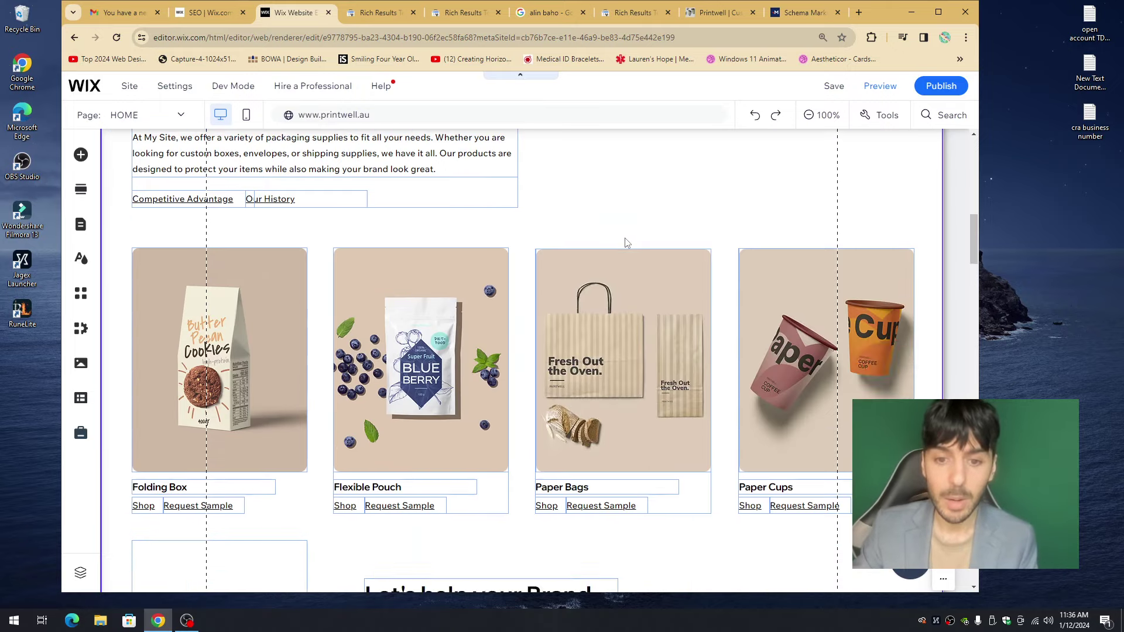
pyautogui.scroll(-15, 625, 242)
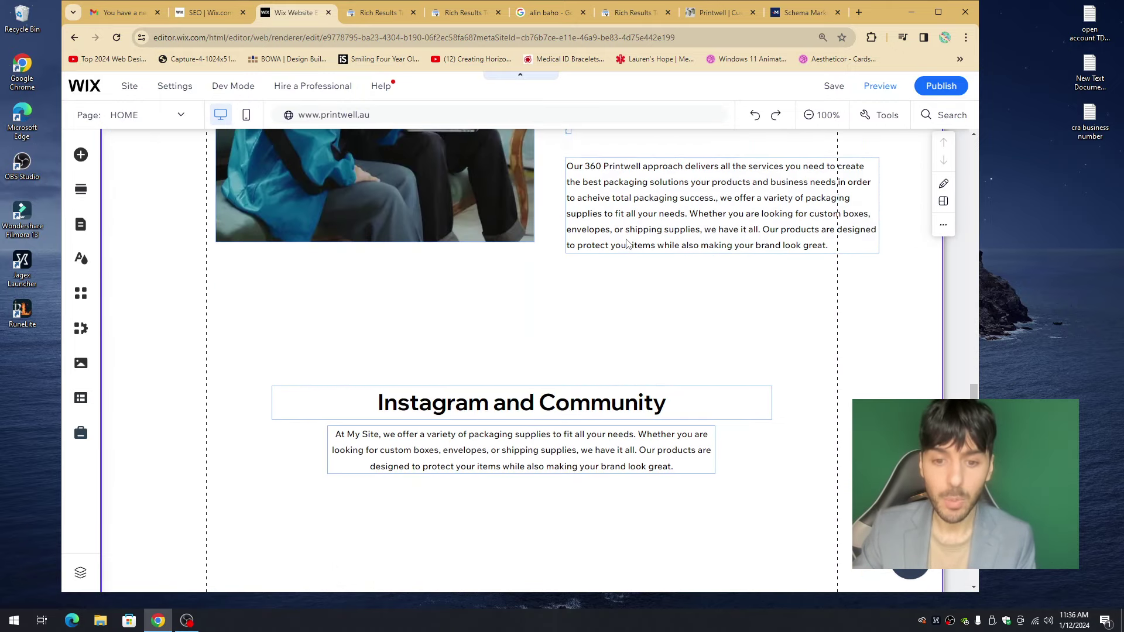
pyautogui.scroll(-15, 627, 243)
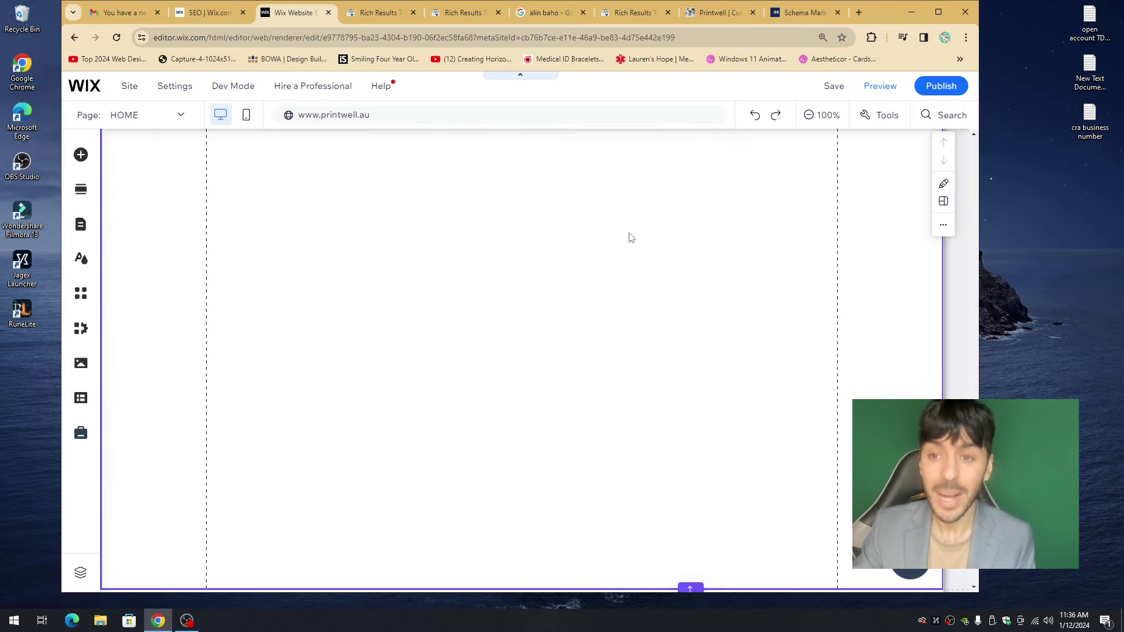
pyautogui.click(803, 13)
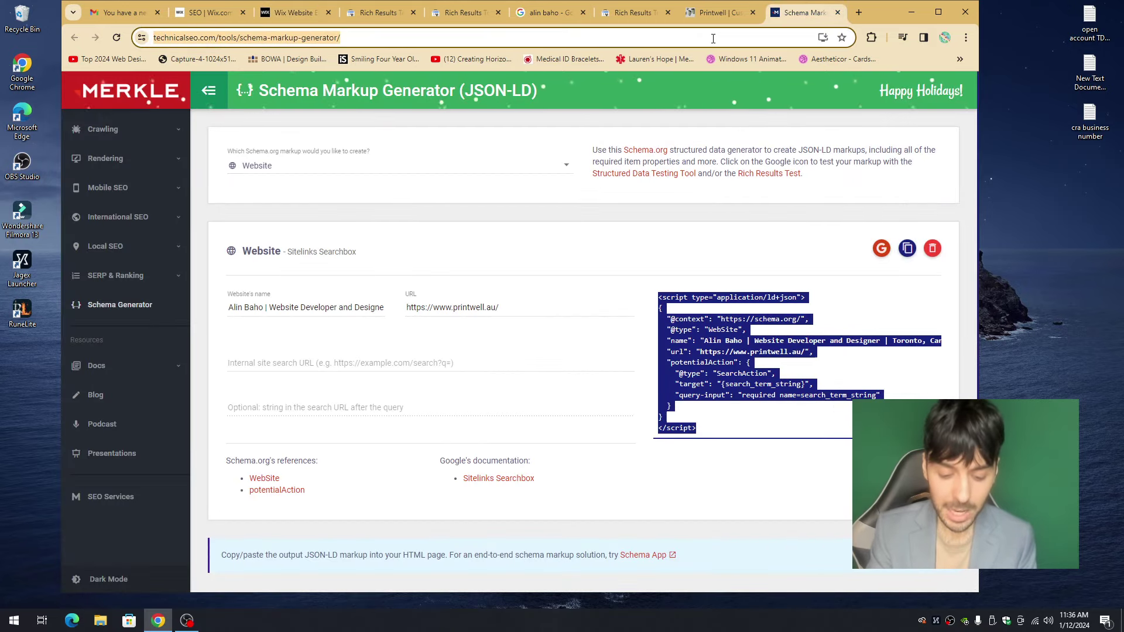
# - Search Google for 'is an faq page good for seo'
pyautogui.click(714, 38)
pyautogui.write('is an faq page good for seo')
pyautogui.press('Return')
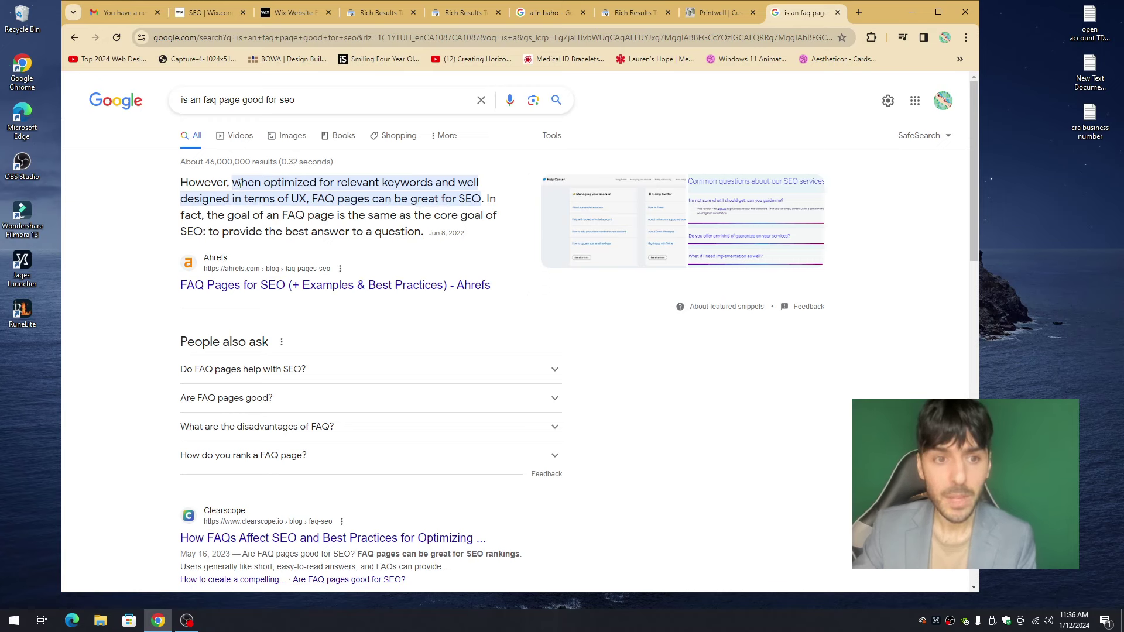
# - Select and read the Ahrefs featured answer, then return to the Wix editor tab
pyautogui.moveTo(239, 184); pyautogui.dragTo(458, 202)
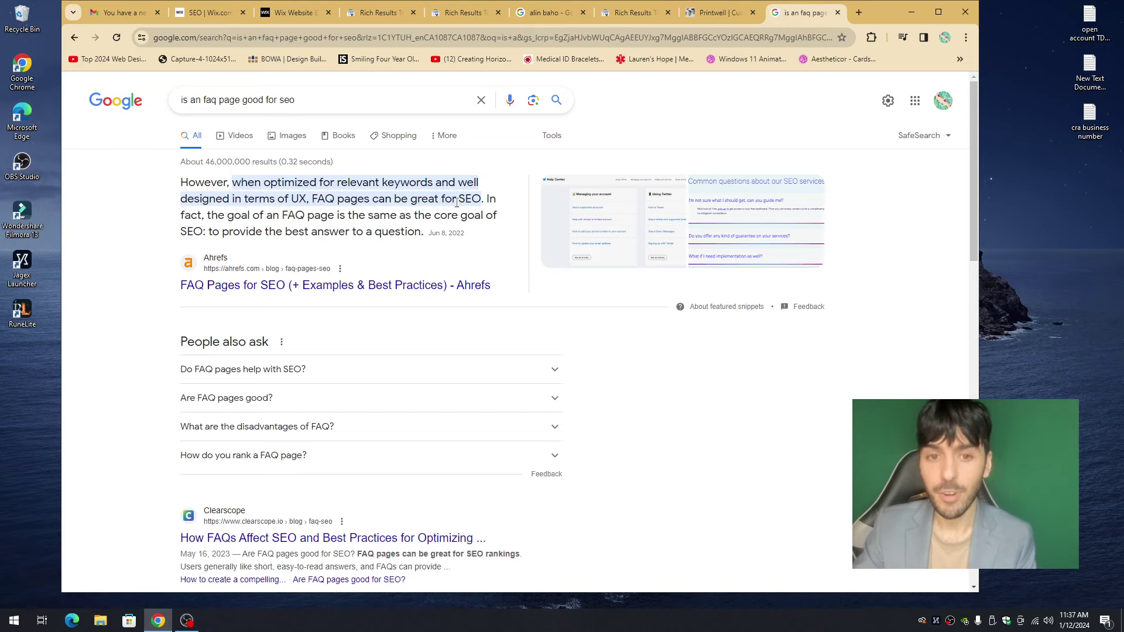
pyautogui.tripleClick(457, 202)
pyautogui.click(625, 155)
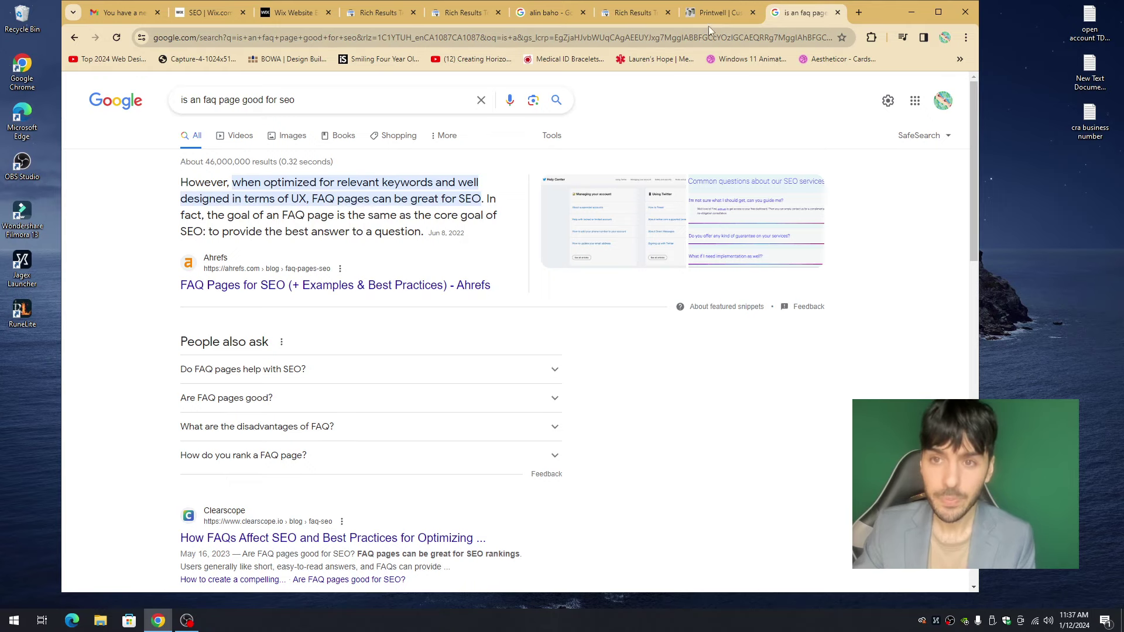
pyautogui.click(314, 19)
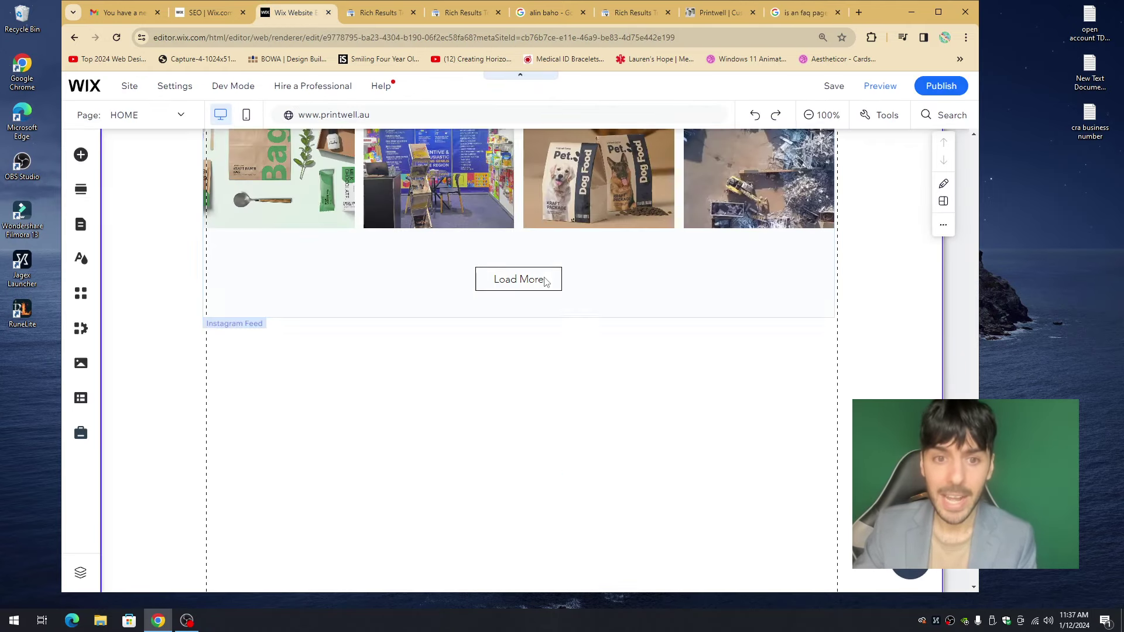
# - Scroll the homepage canvas down to the Instagram feed's Load More button
pyautogui.scroll(20, 545, 281)
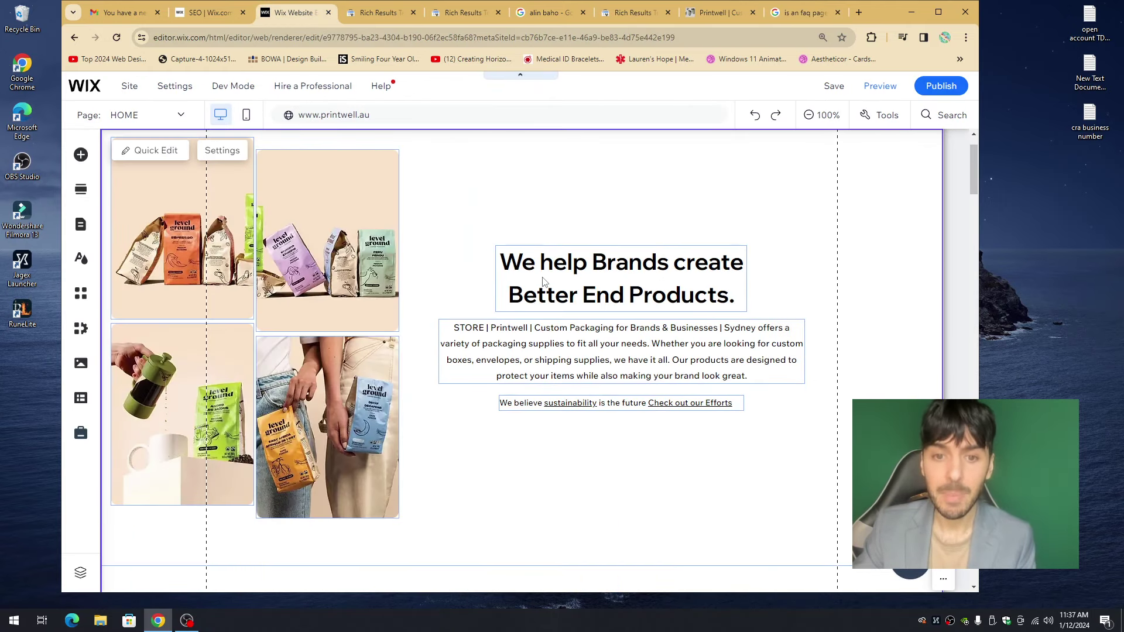
pyautogui.scroll(2, 544, 282)
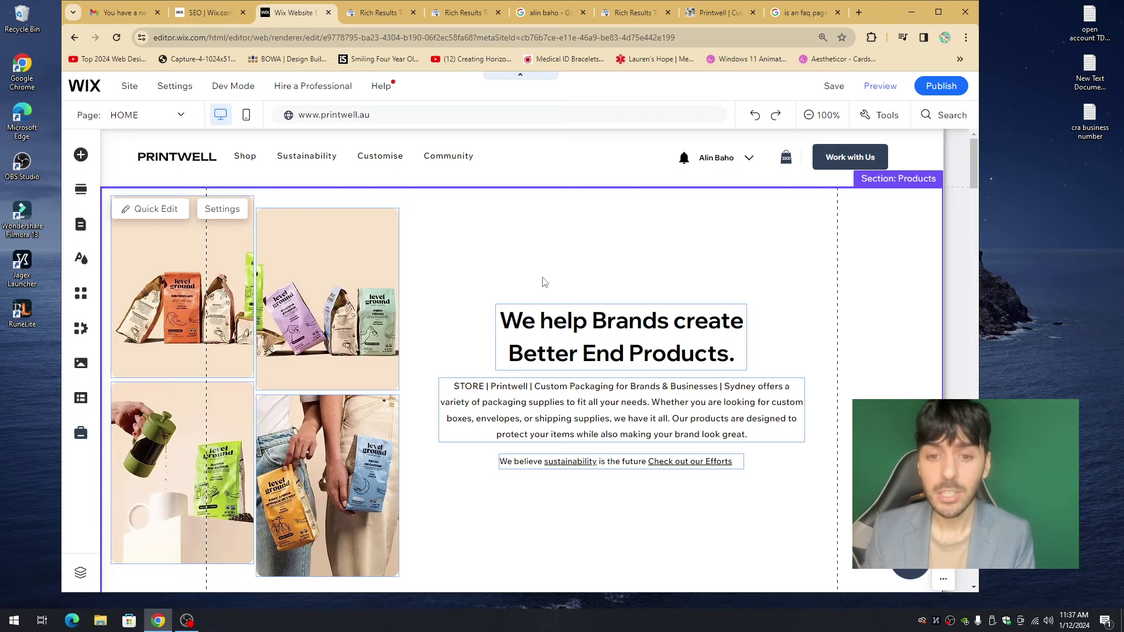
pyautogui.scroll(-20, 545, 282)
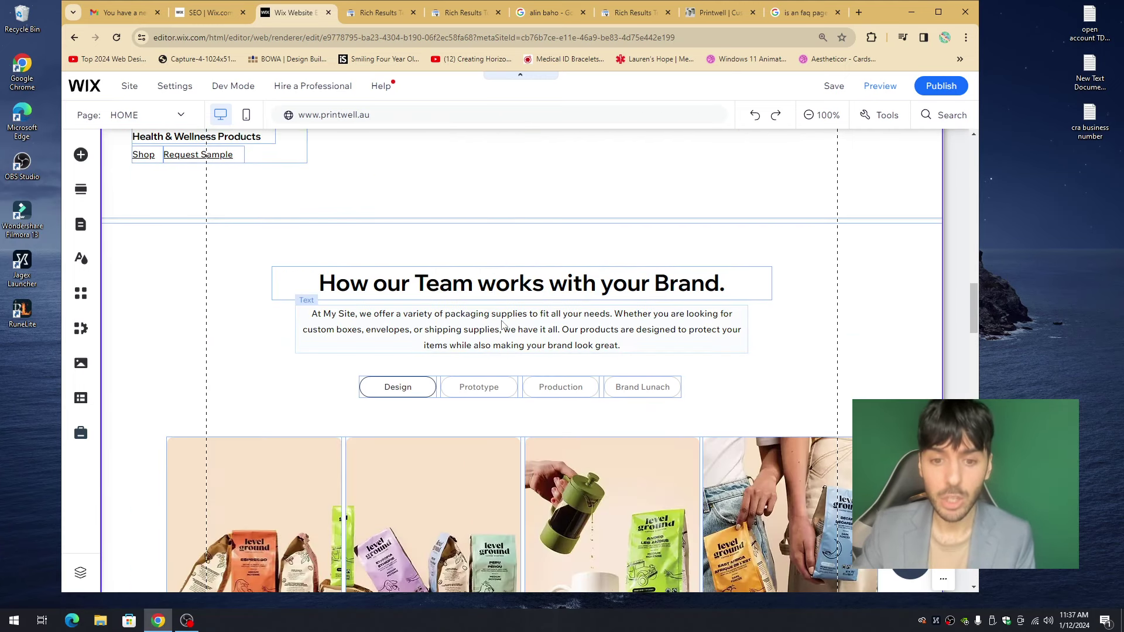
pyautogui.scroll(-15, 502, 324)
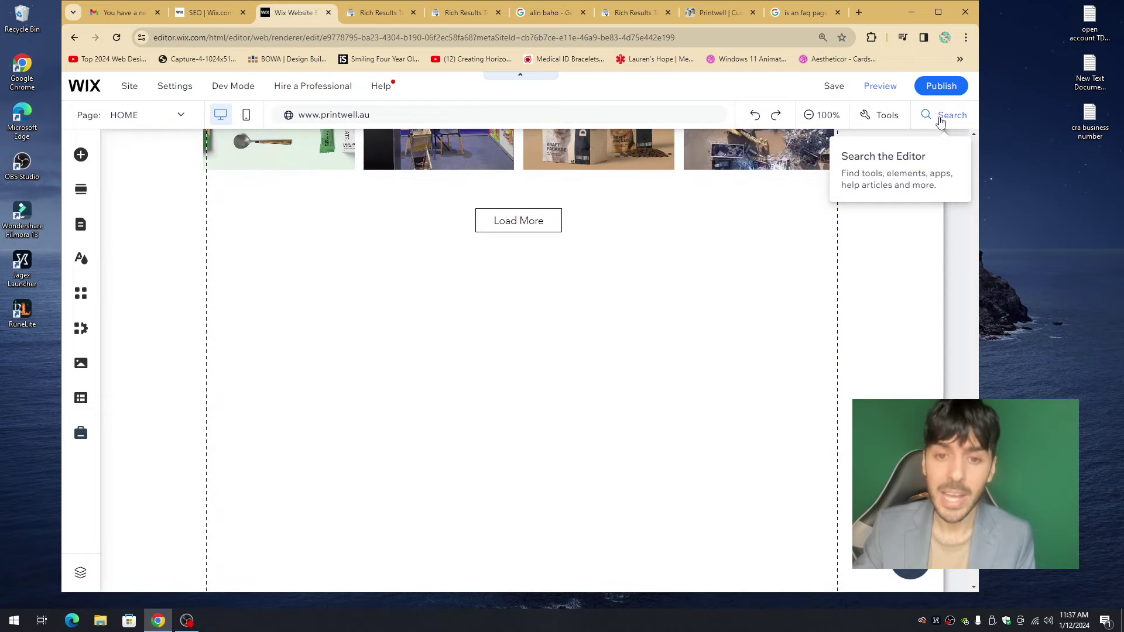
# - Search the editor for 'faq' and add the Wix FAQ app to the site
pyautogui.click(937, 119)
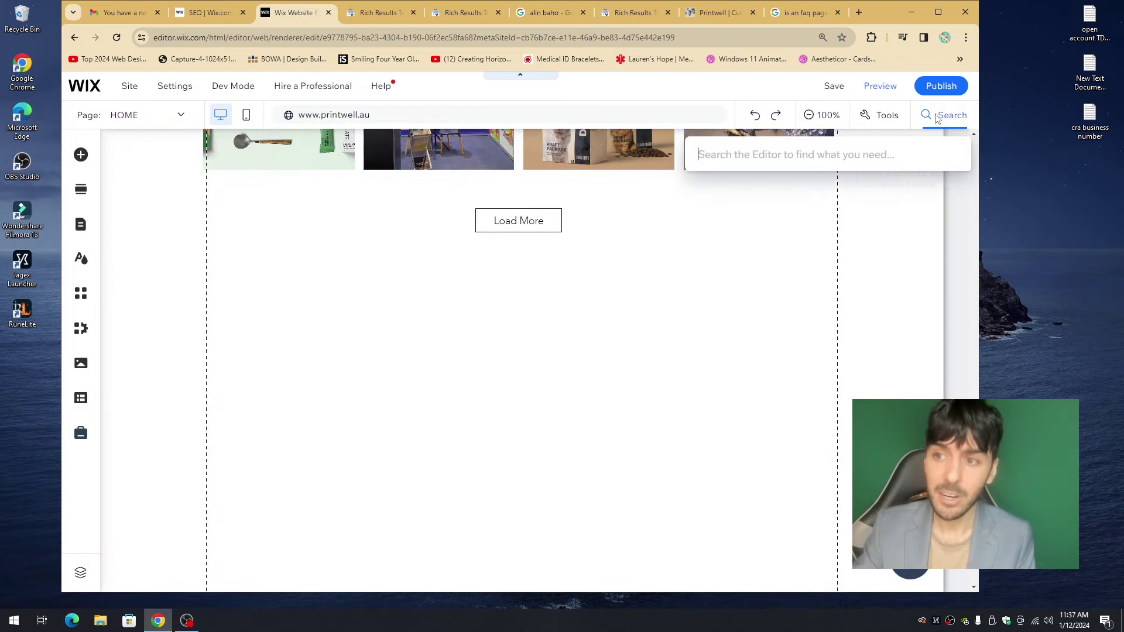
pyautogui.write('faq')
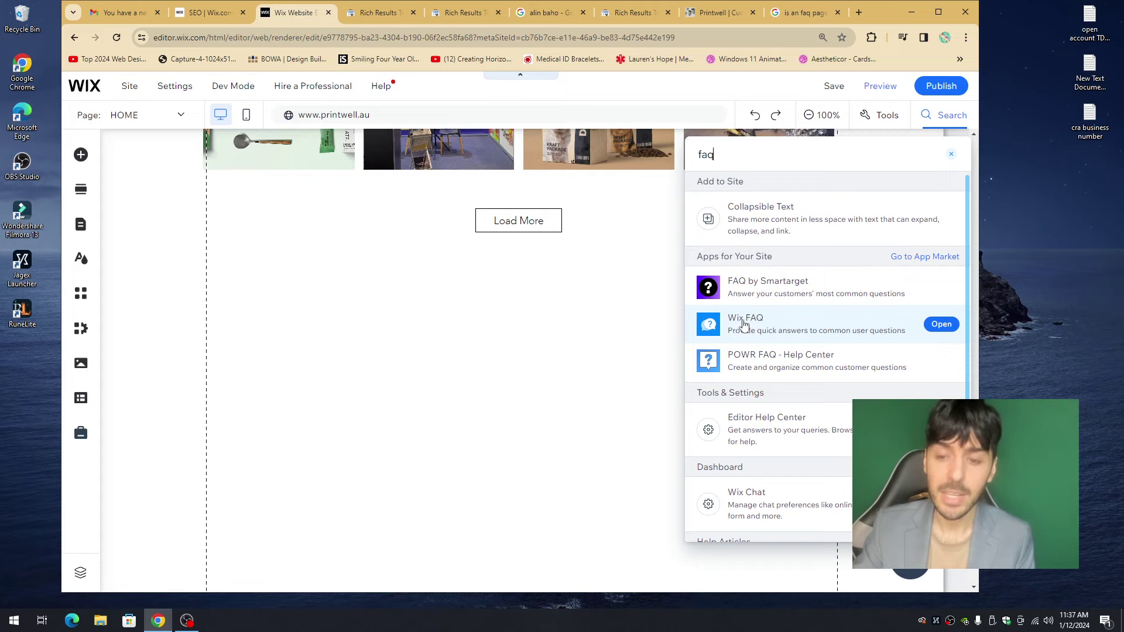
pyautogui.click(752, 330)
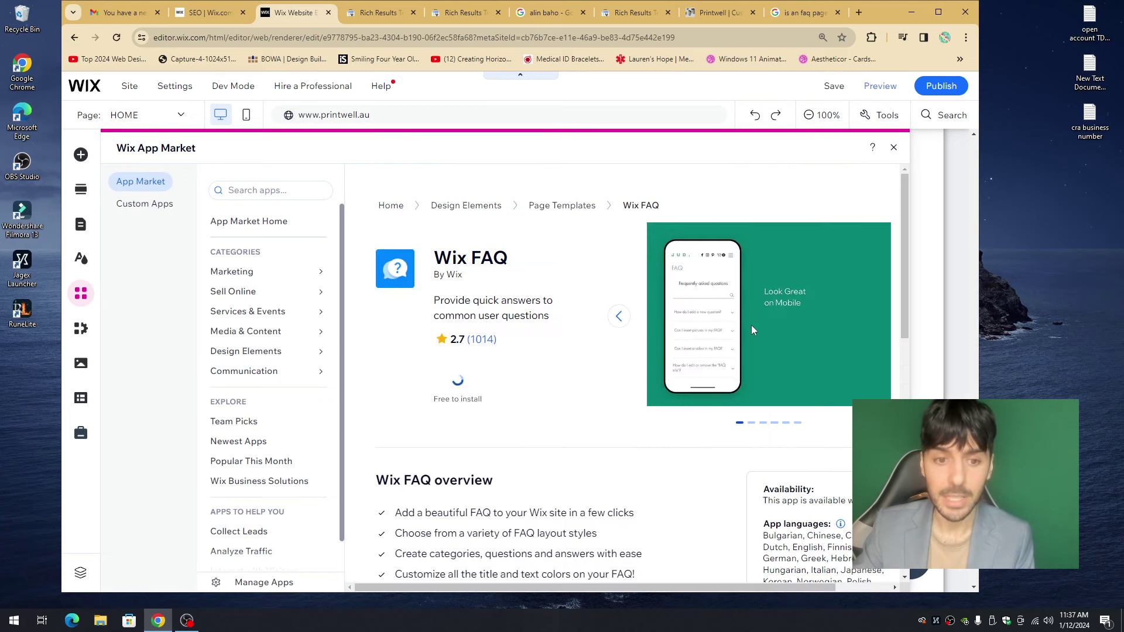
pyautogui.click(490, 390)
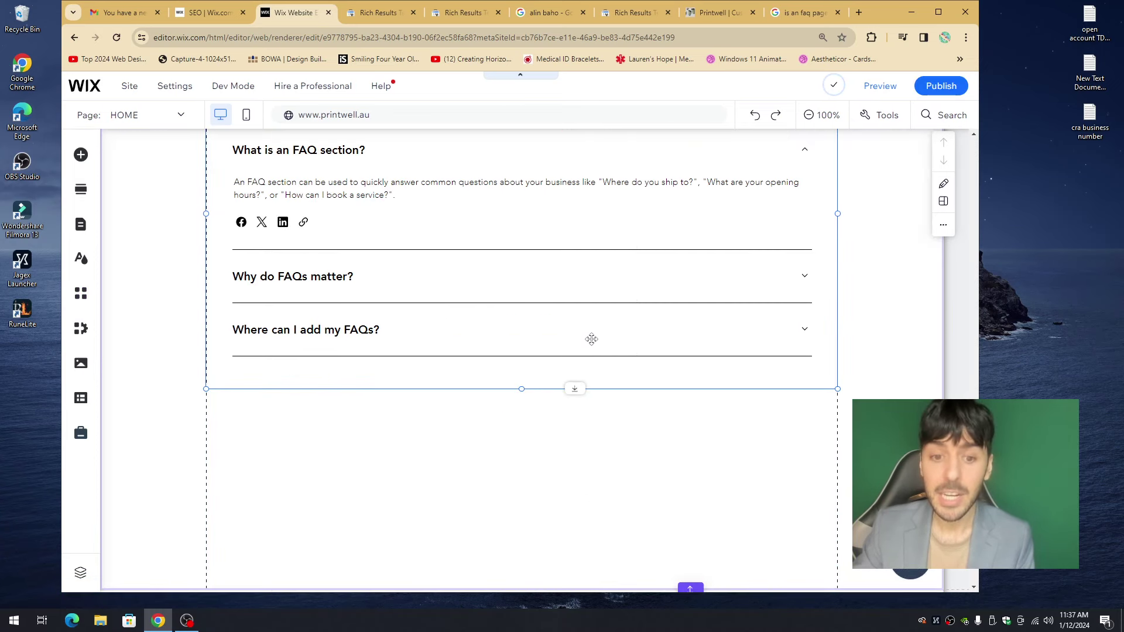
# - Save the site and open Manage FAQs on the new FAQ widget
pyautogui.scroll(1, 589, 339)
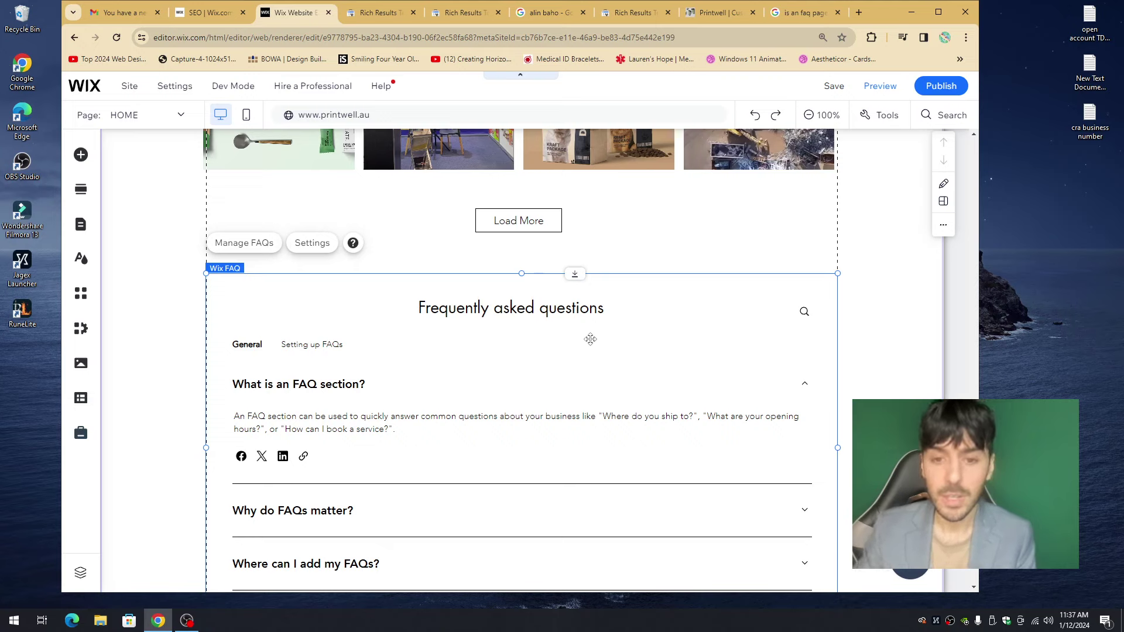
pyautogui.click(833, 89)
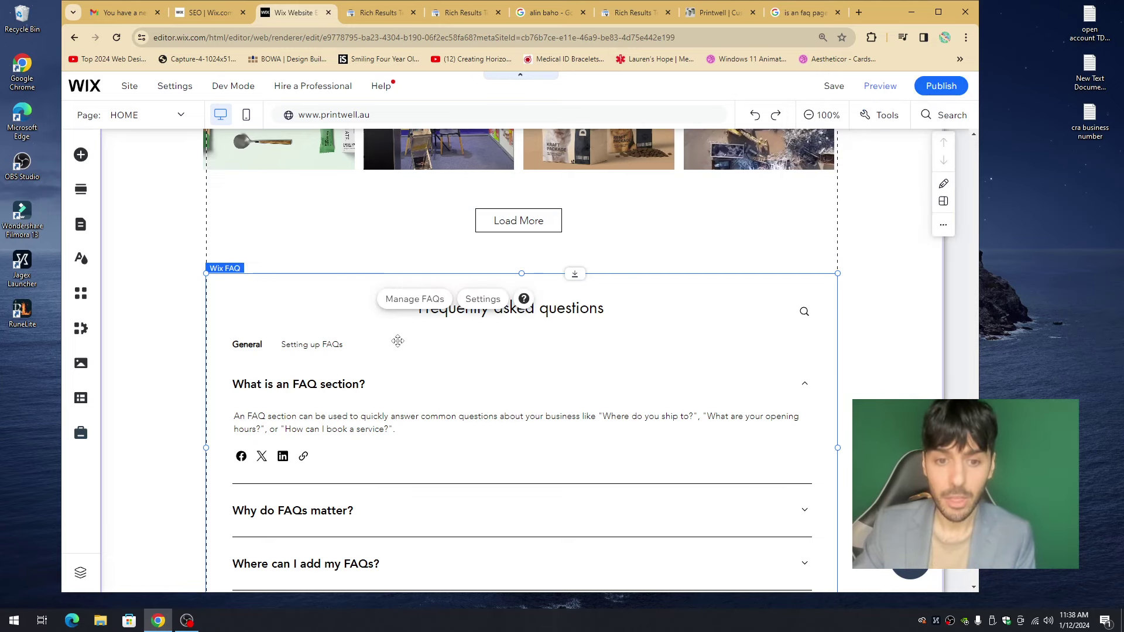
pyautogui.click(480, 308)
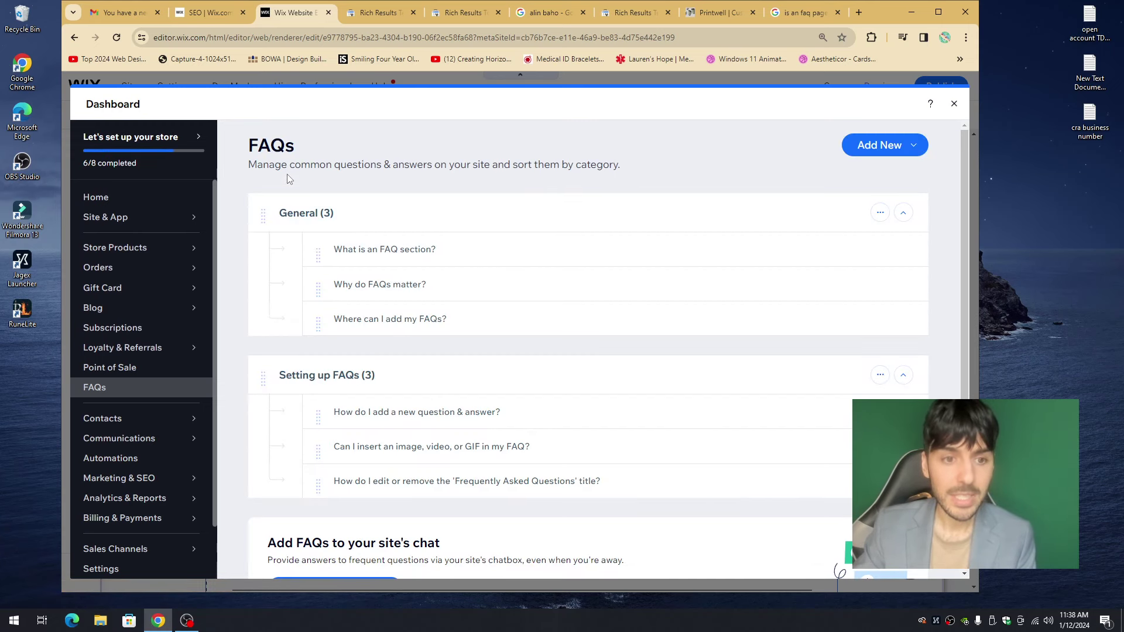
# - Delete the General FAQ category
pyautogui.moveTo(125, 217)
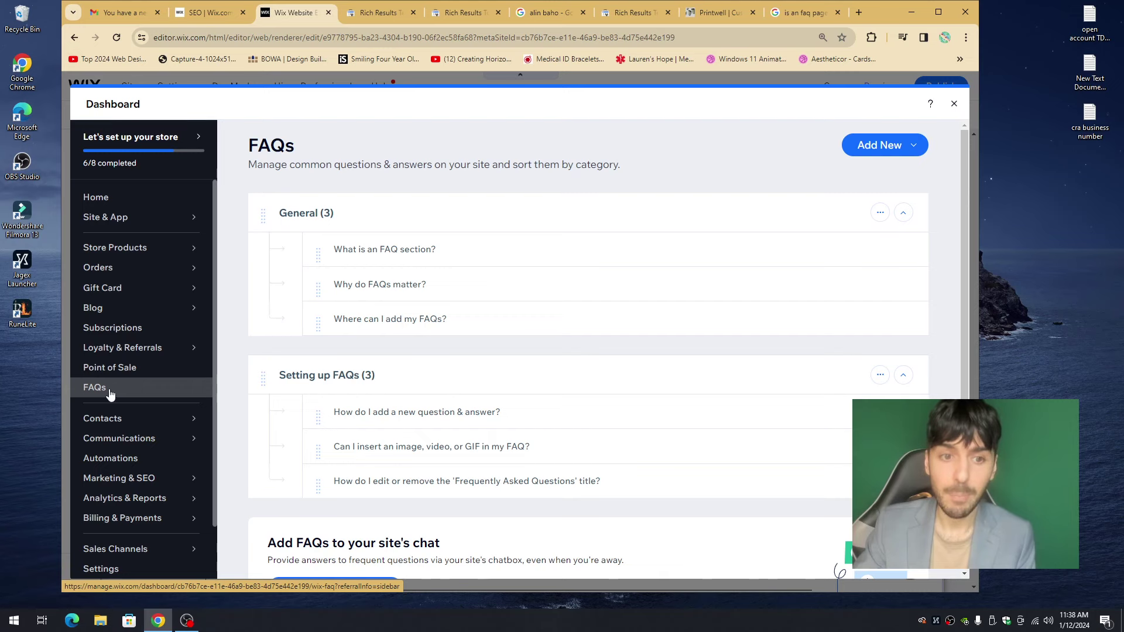
pyautogui.click(880, 213)
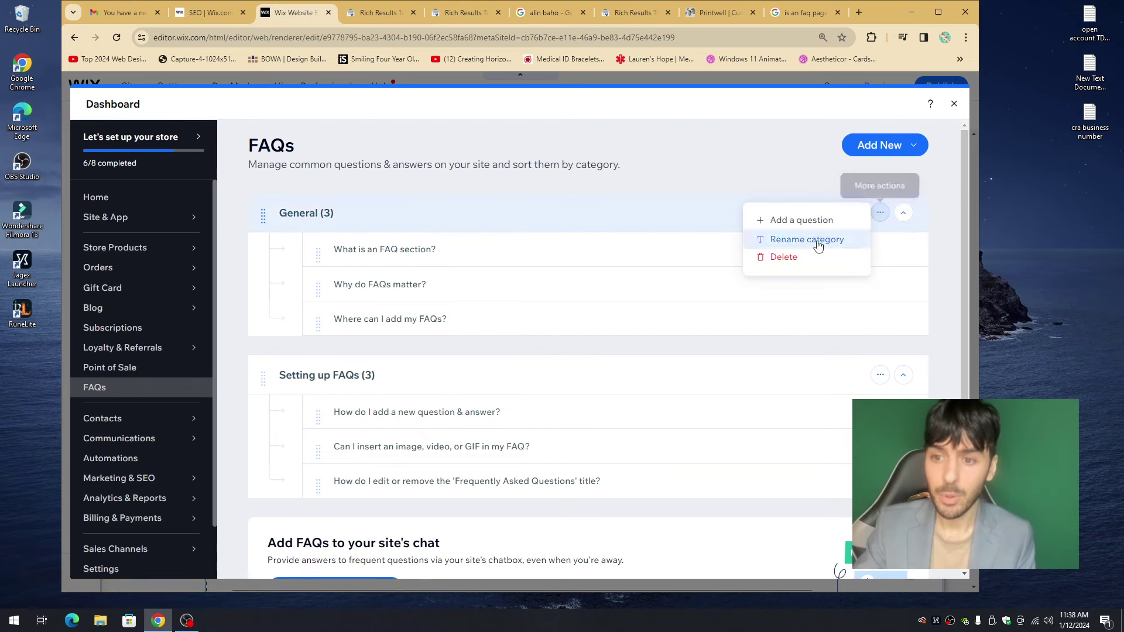
pyautogui.click(771, 258)
pyautogui.click(671, 376)
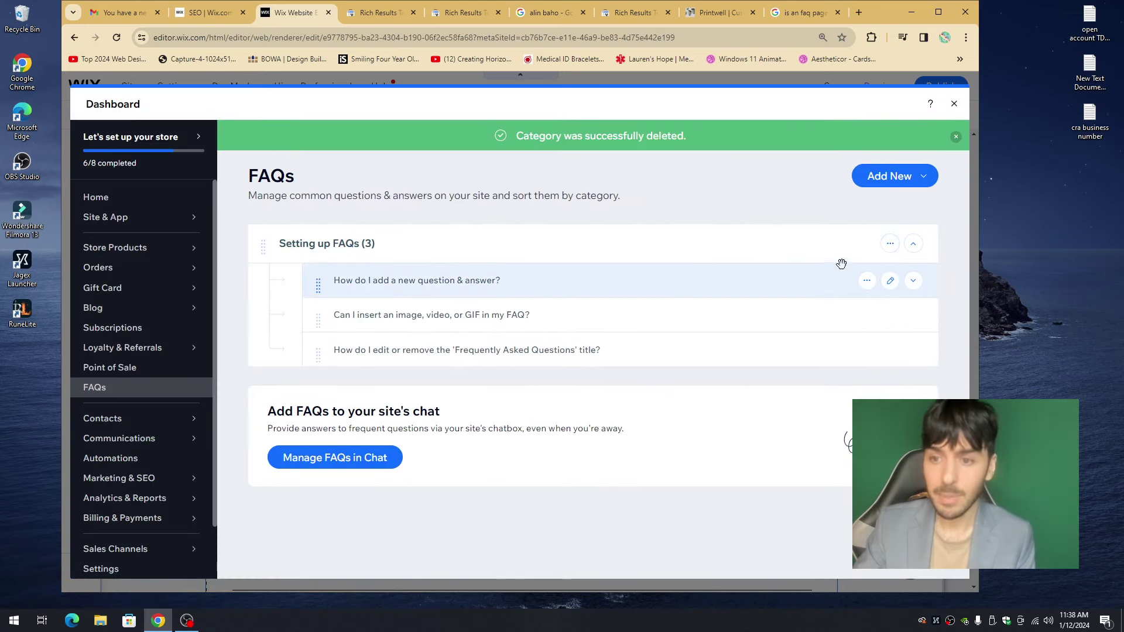
# - Delete all three sample questions from the Setting up FAQs category
pyautogui.click(890, 244)
pyautogui.click(623, 284)
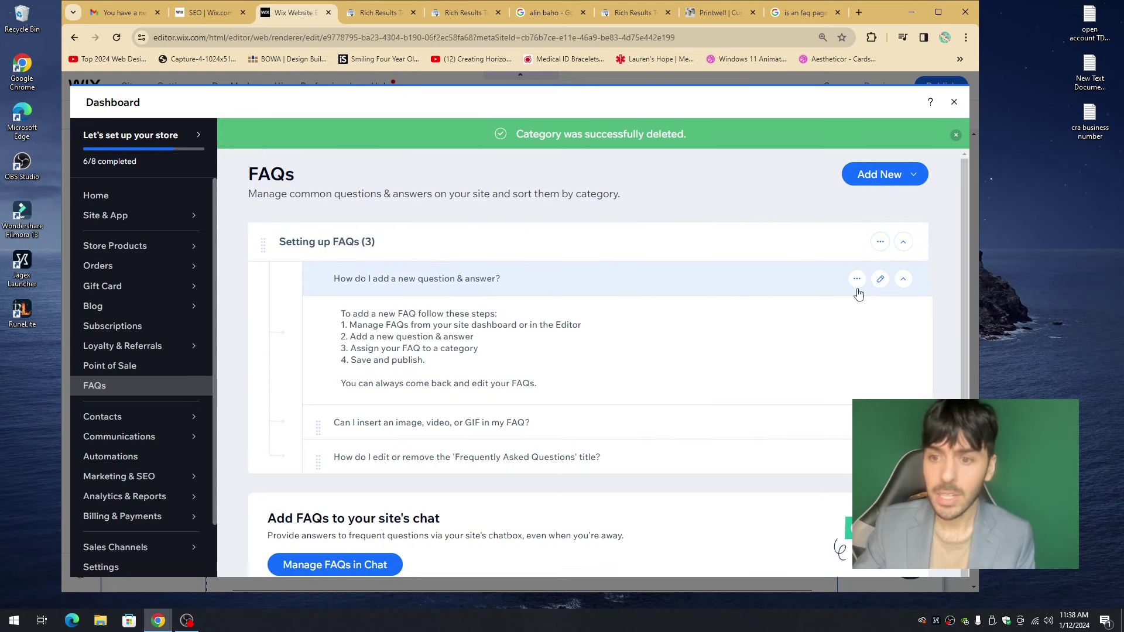
pyautogui.click(865, 282)
pyautogui.click(772, 298)
pyautogui.click(673, 372)
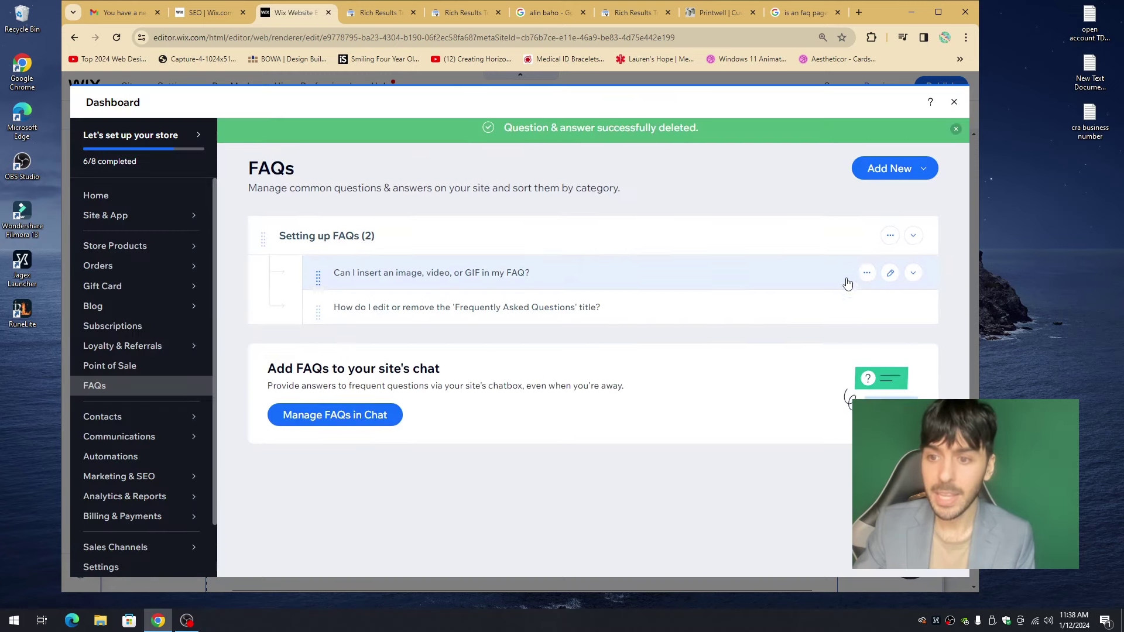
pyautogui.click(867, 281)
pyautogui.click(771, 326)
pyautogui.click(672, 375)
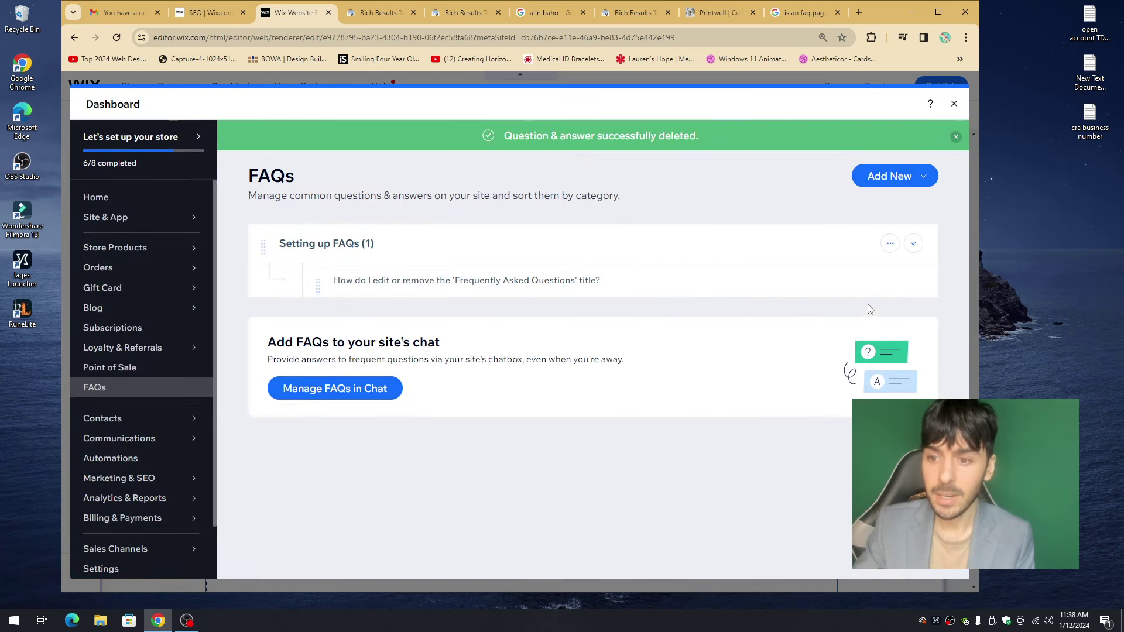
pyautogui.click(876, 280)
pyautogui.click(771, 328)
pyautogui.click(672, 375)
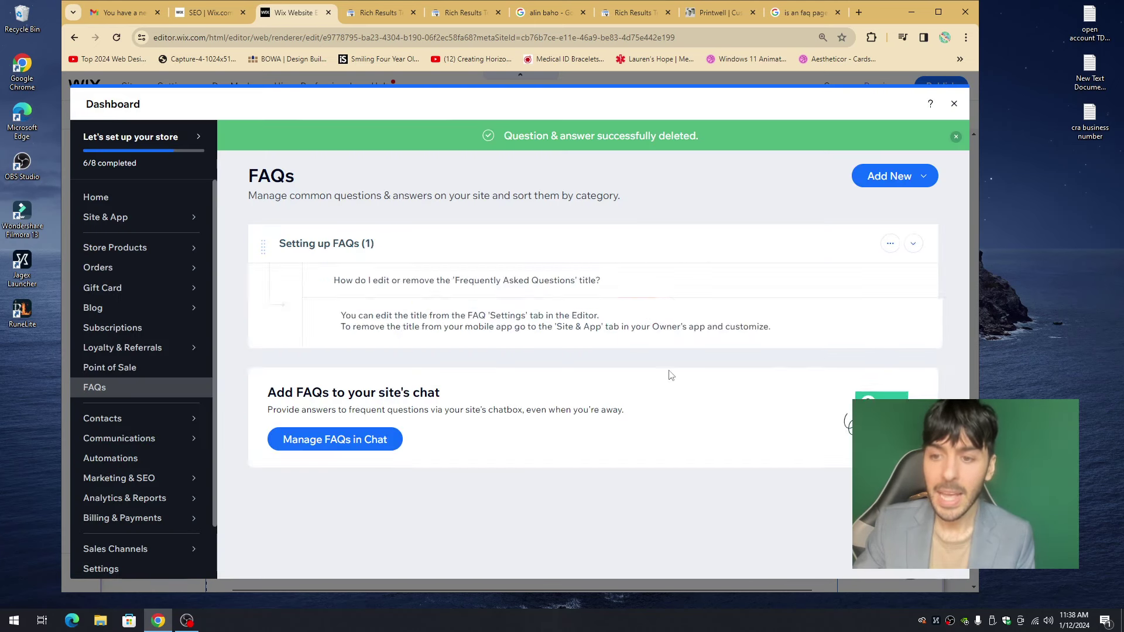
pyautogui.click(889, 179)
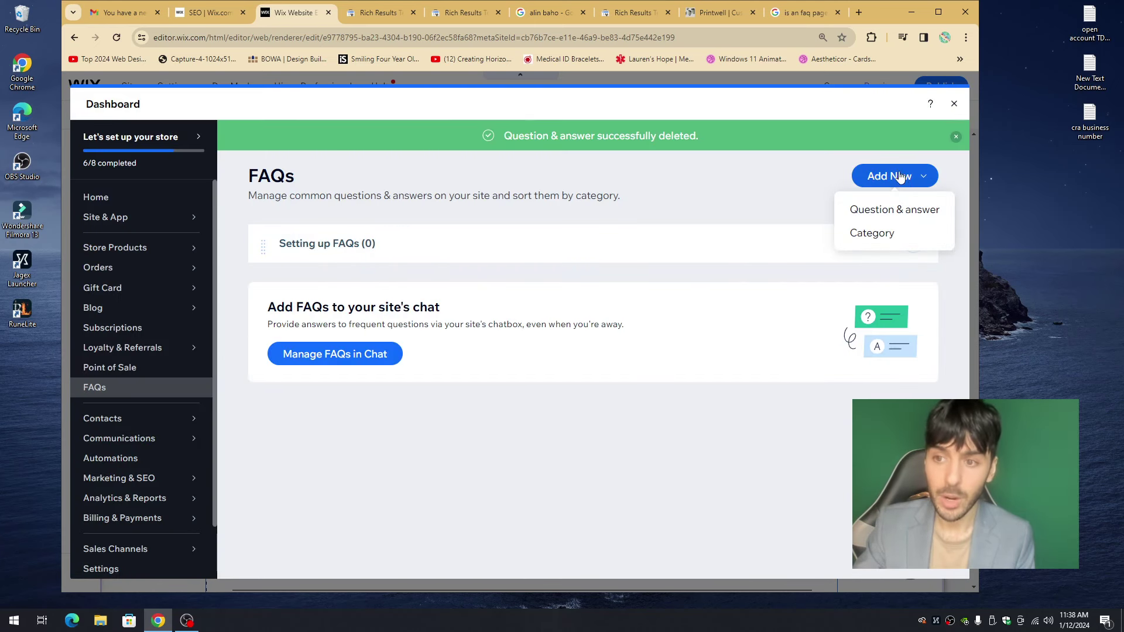
# - Add a new question titled 'How to Buy Custom Packing in Toronto'
pyautogui.click(890, 216)
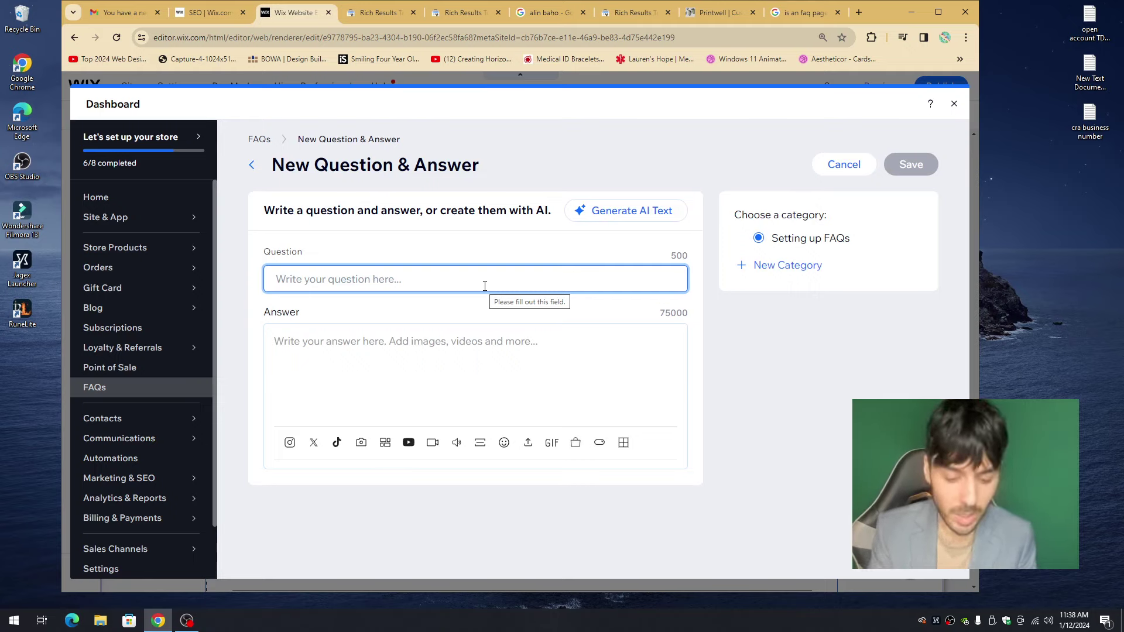
pyautogui.write('H')
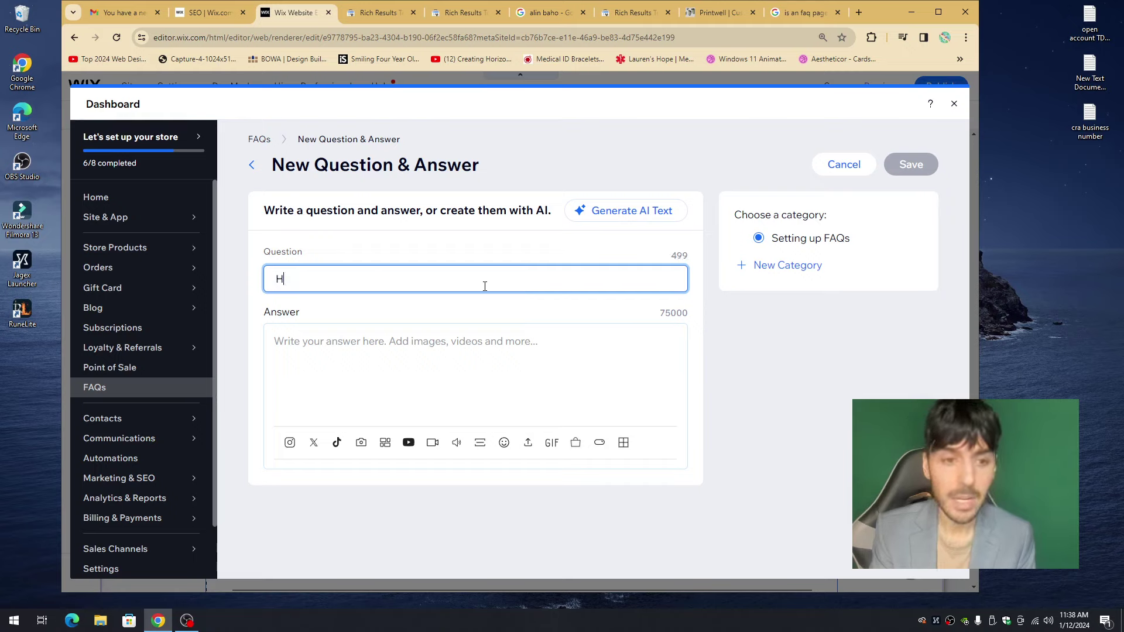
pyautogui.write('ow to Buy Custom')
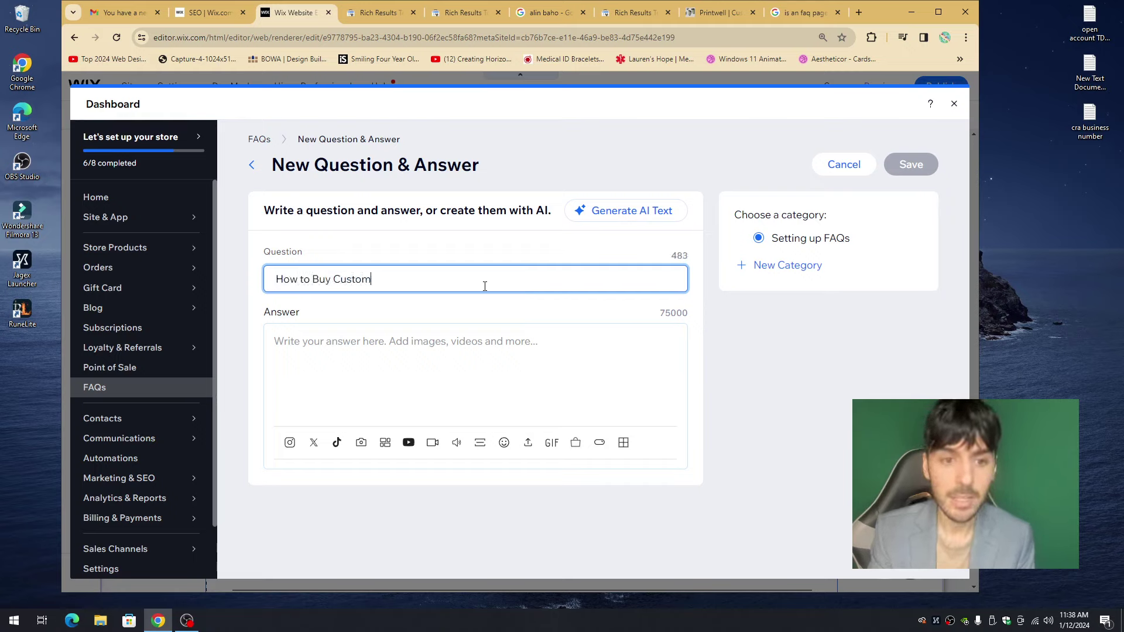
pyautogui.write(' Packing in Au')
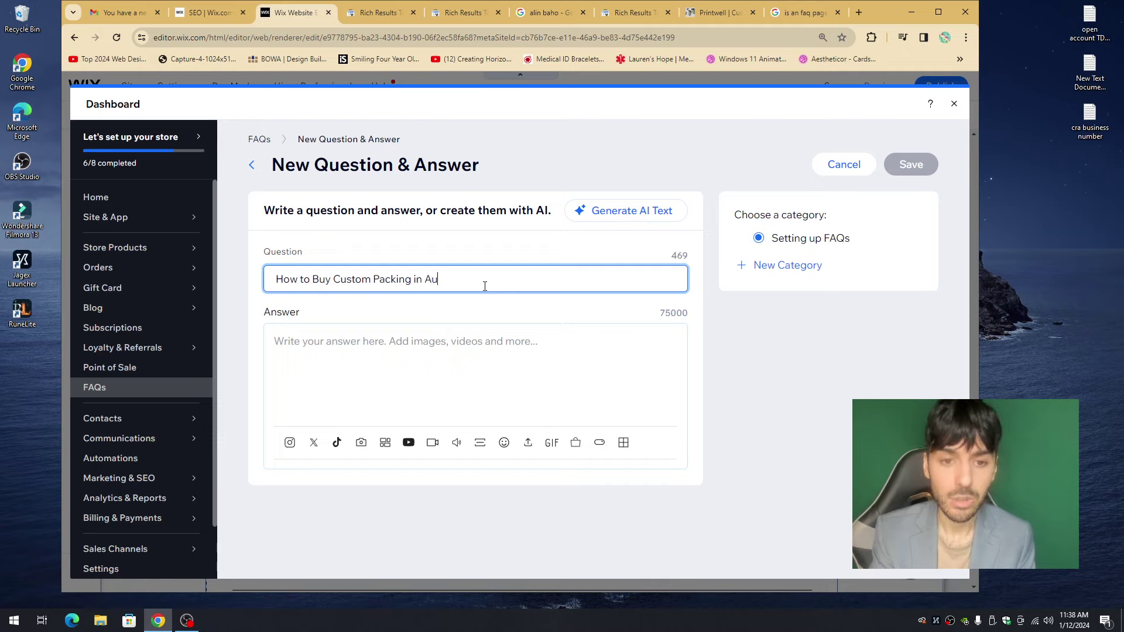
pyautogui.write('stria')
pyautogui.press('BackSpace')
pyautogui.press('BackSpace')
pyautogui.press('BackSpace')
pyautogui.press('BackSpace')
pyautogui.press('BackSpace')
pyautogui.press('BackSpace')
pyautogui.press('BackSpace')
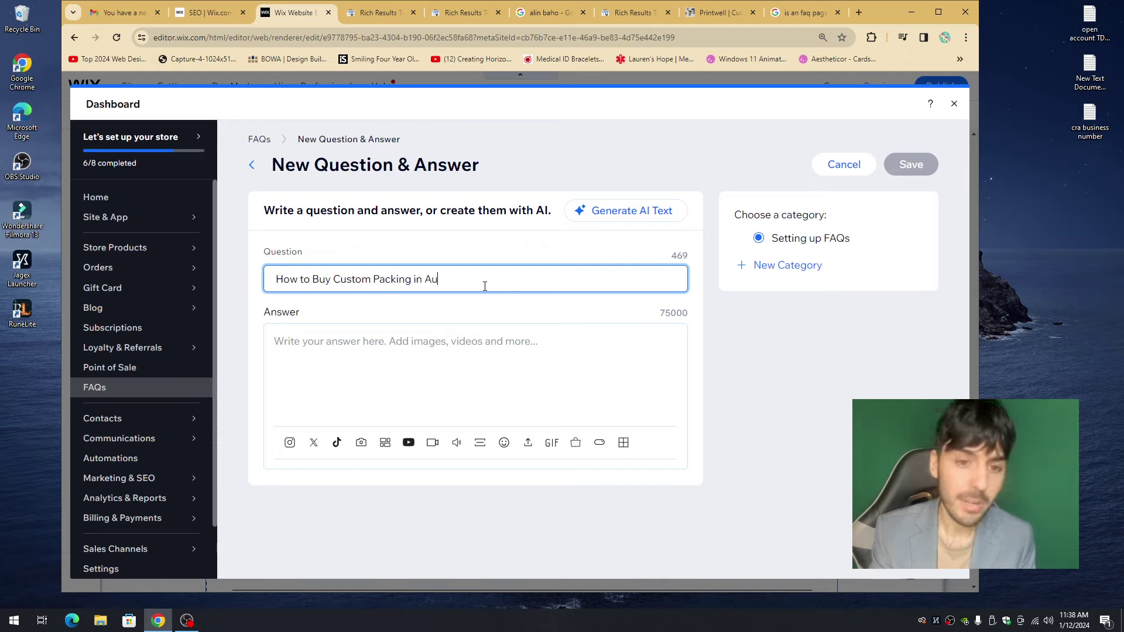
pyautogui.write('Toronto')
pyautogui.press('Tab')
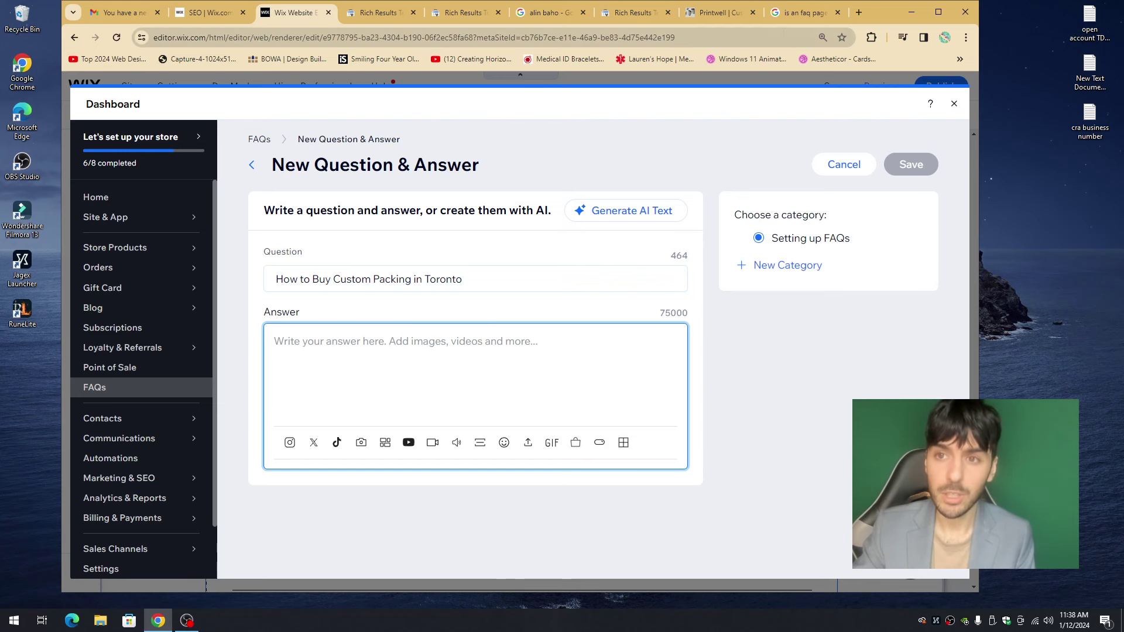
# - Paste the Ahrefs snippet about FAQ pages and SEO as the answer, trim the date, and save
pyautogui.hotkey('ctrl', '9')
pyautogui.tripleClick(393, 197)
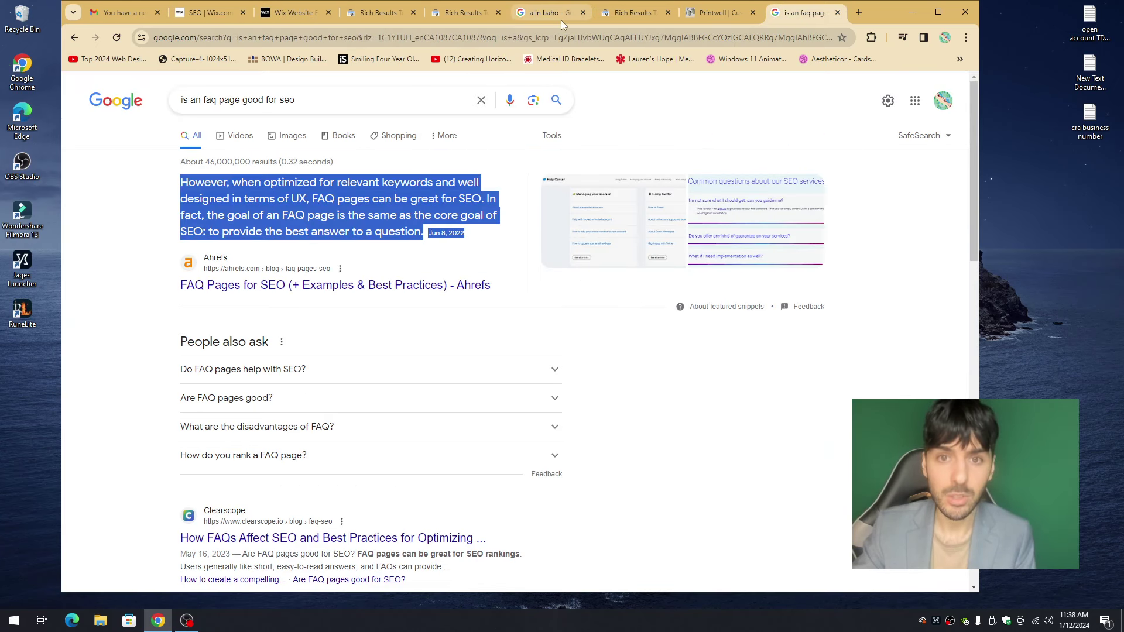
pyautogui.click(291, 12)
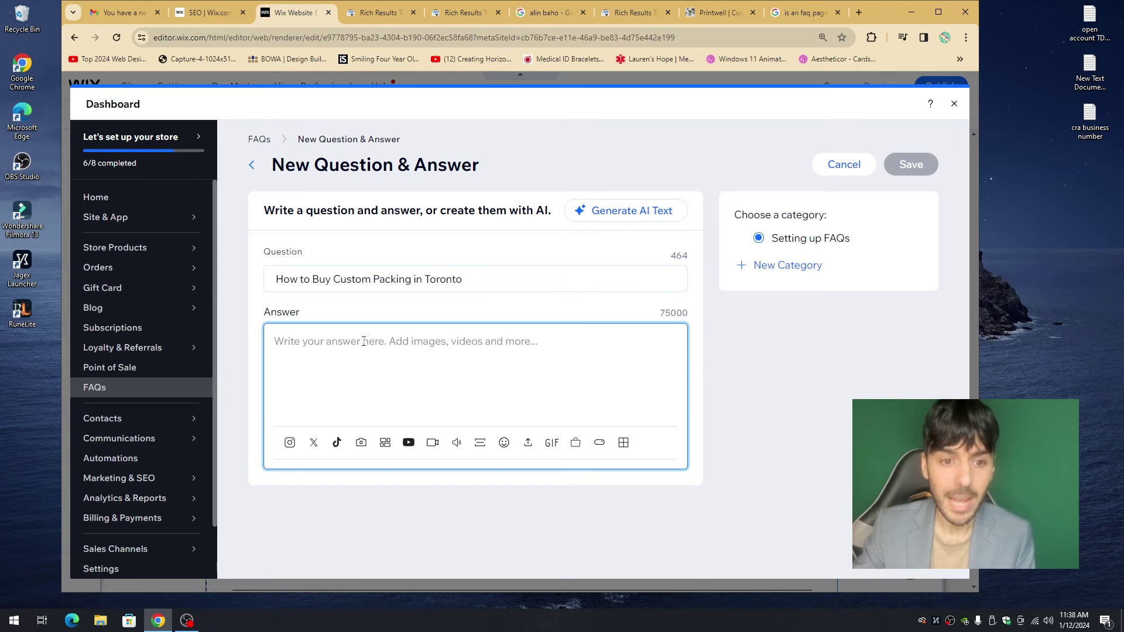
pyautogui.write('However, when optimized for relevant keywords and well designed in terms of UX, FAQ pages can be great for SEO. In fact, the goal of an FAQ page is the same as the core goal of SEO: to provide the best answer to a question.Jun 8, 2022')
pyautogui.press('BackSpace')
pyautogui.press('BackSpace')
pyautogui.press('BackSpace')
pyautogui.press('BackSpace')
pyautogui.press('BackSpace')
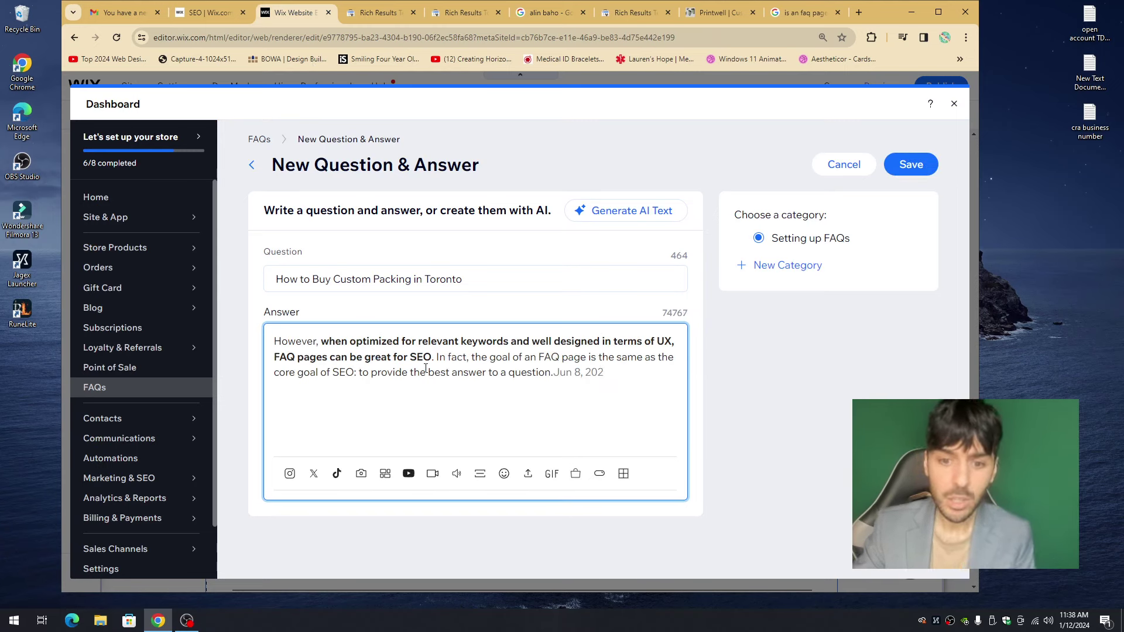
pyautogui.press('BackSpace')
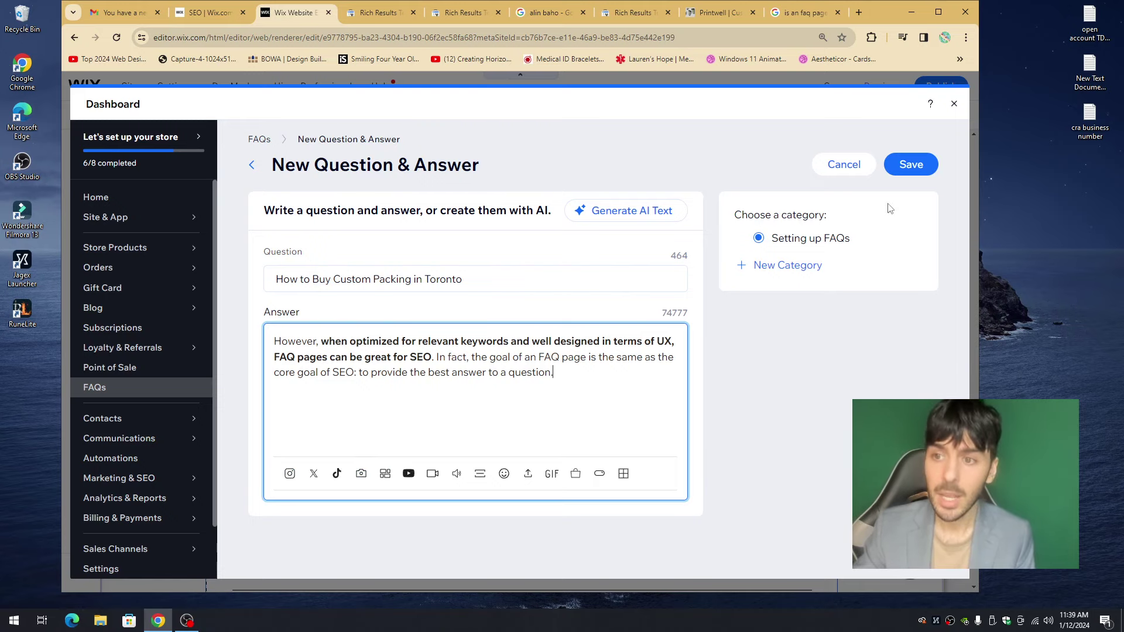
pyautogui.click(911, 164)
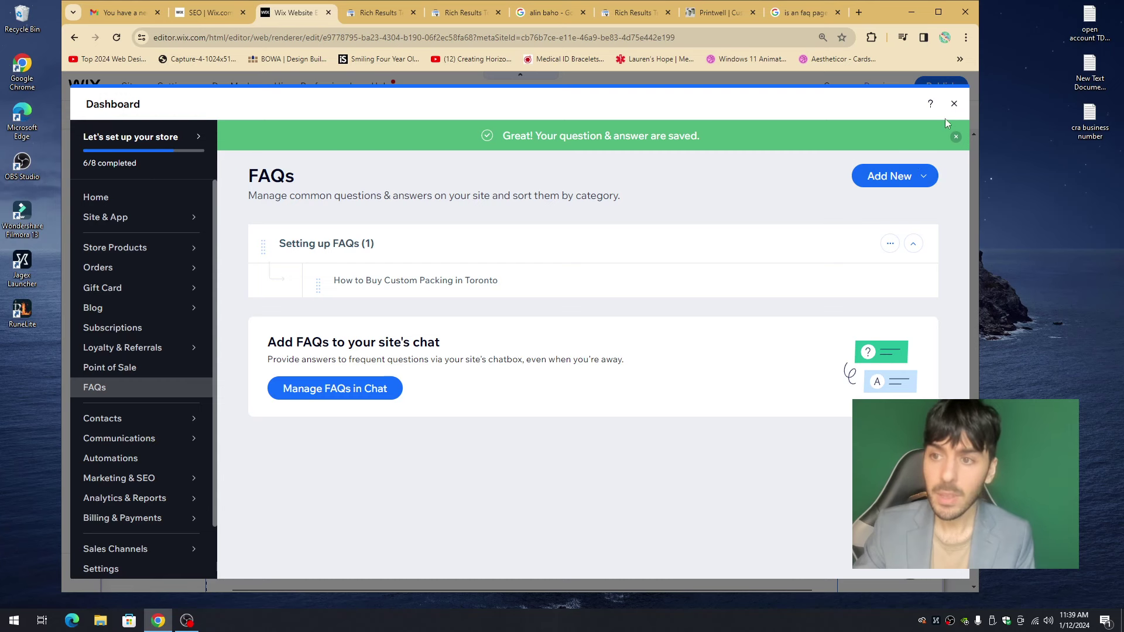
# - Close FAQ management, check the new FAQ section on the homepage, and preview the site
pyautogui.click(954, 103)
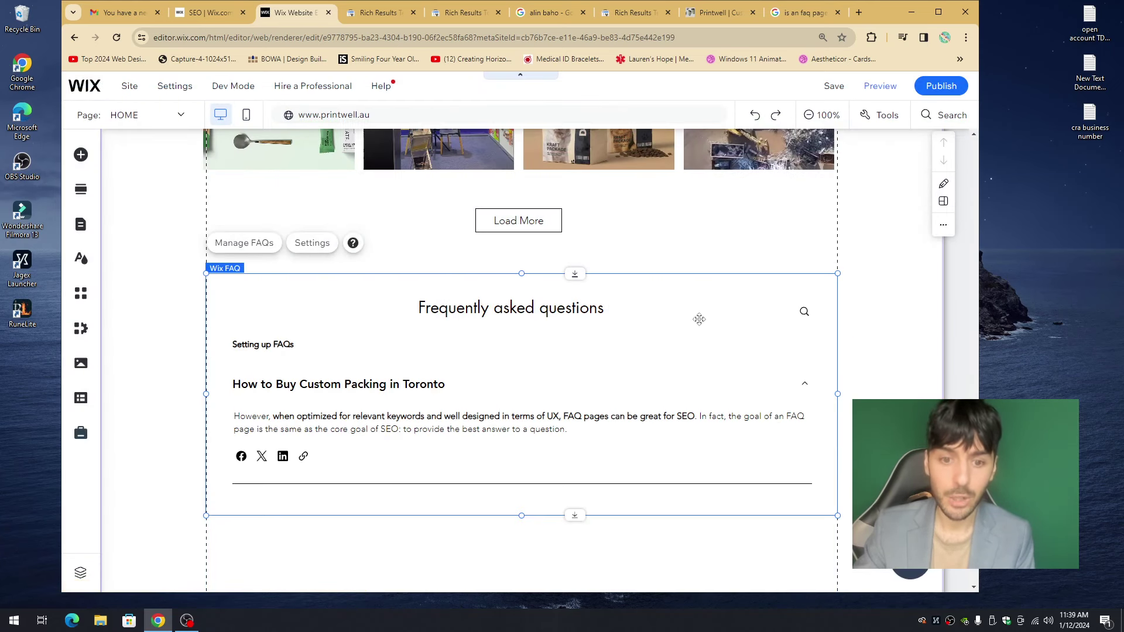
pyautogui.scroll(-2, 409, 360)
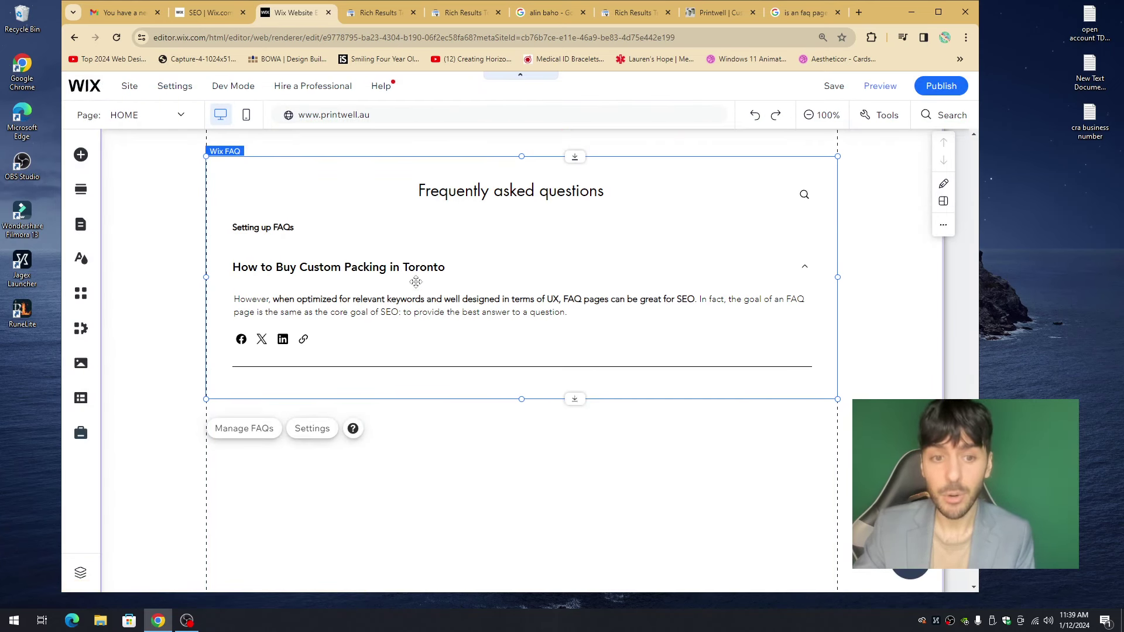
pyautogui.scroll(3, 346, 290)
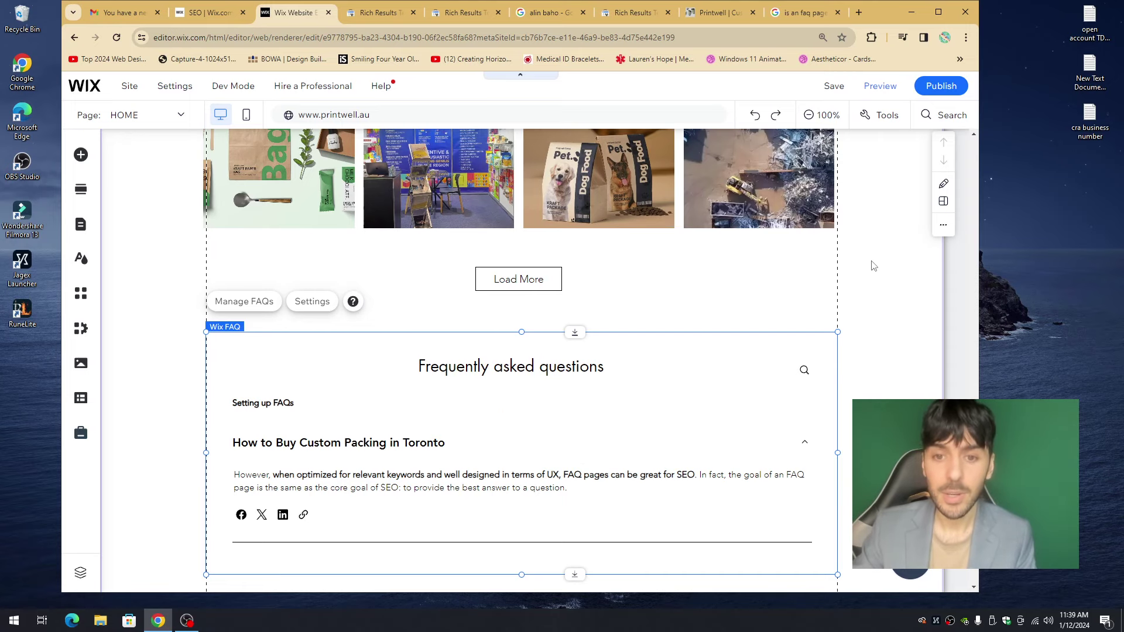
pyautogui.scroll(15, 878, 293)
pyautogui.scroll(10, 878, 293)
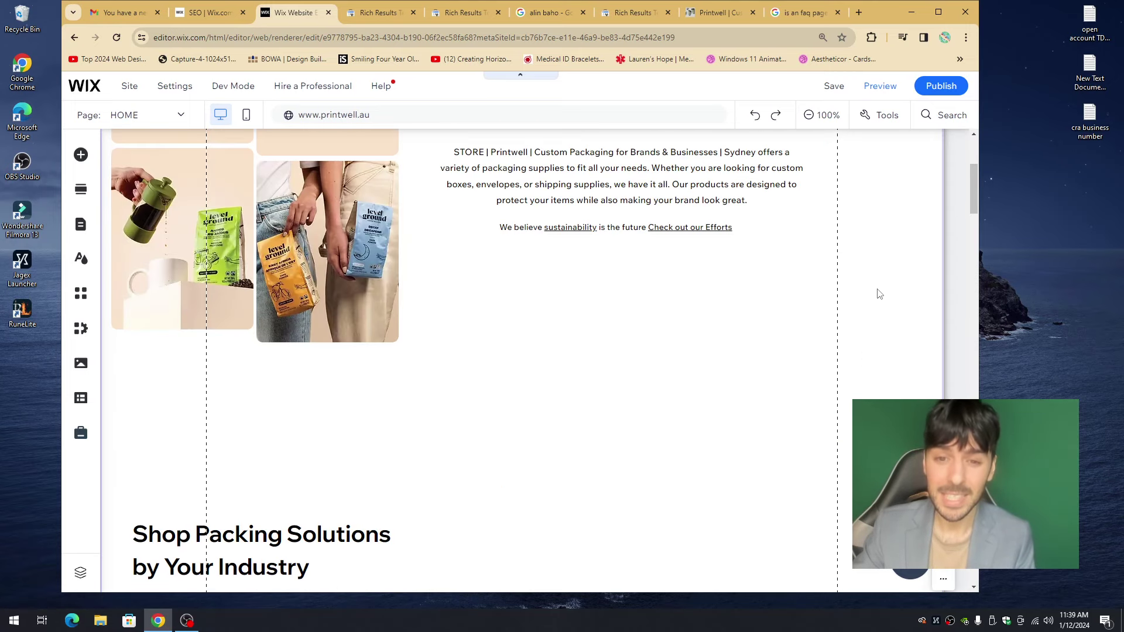
pyautogui.click(901, 85)
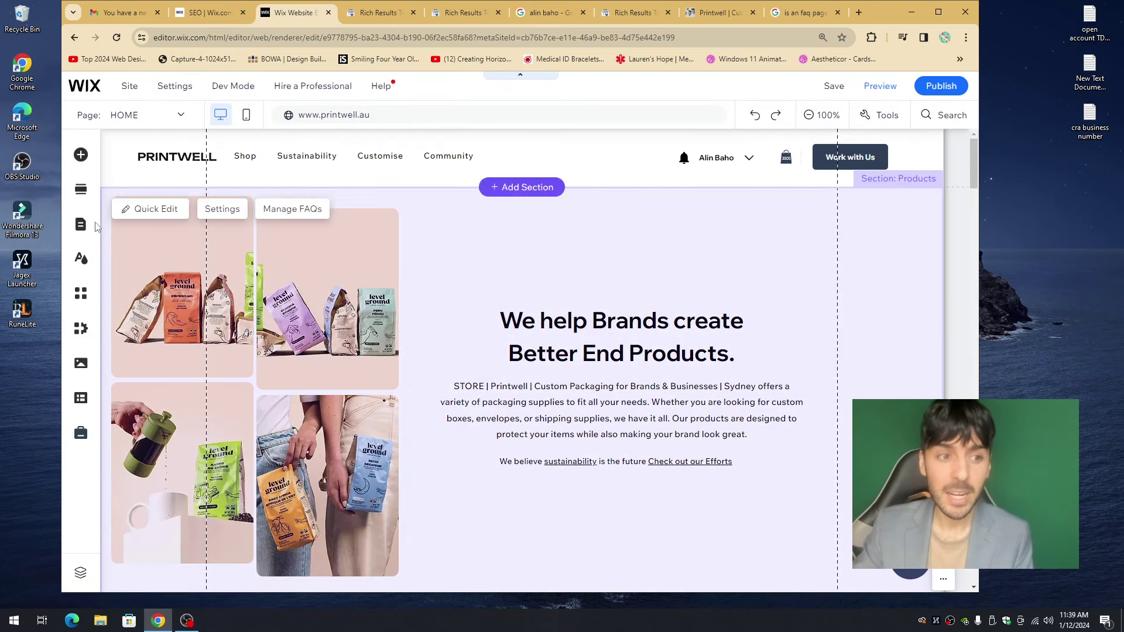
# - Launch the Accessibility Wizard from the Settings menu to scan the site for issues
pyautogui.click(81, 224)
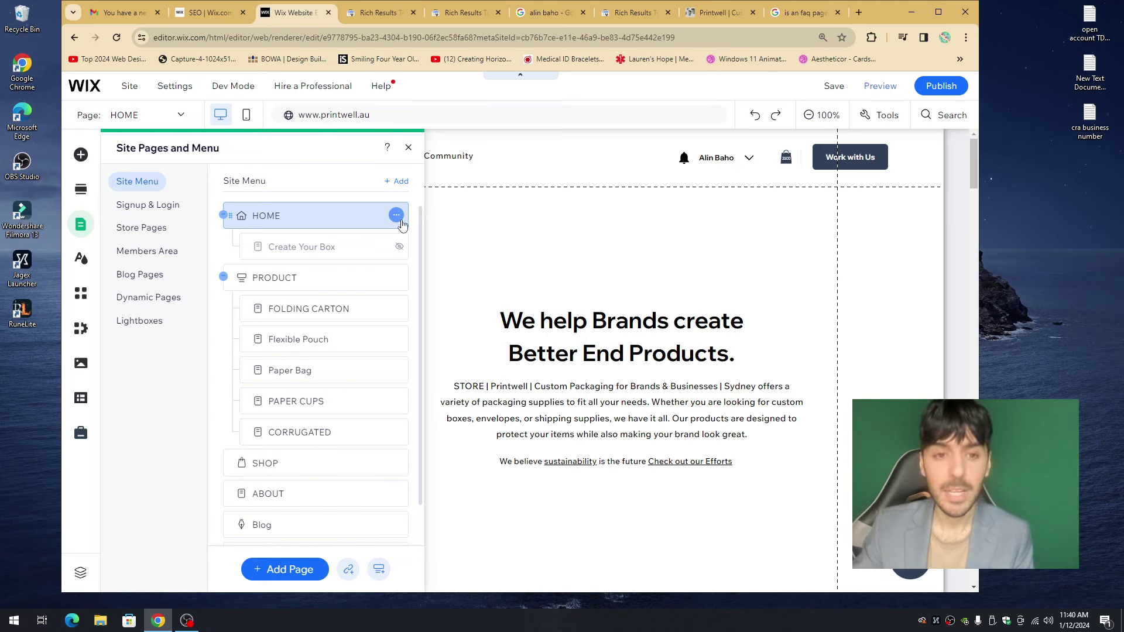
pyautogui.click(480, 233)
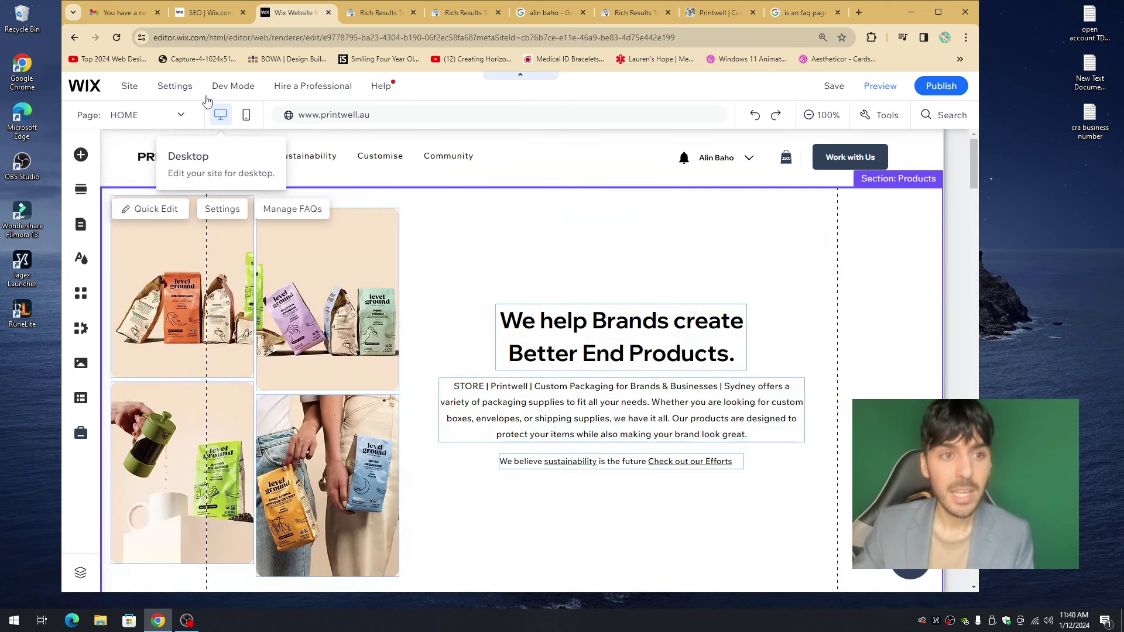
pyautogui.click(178, 89)
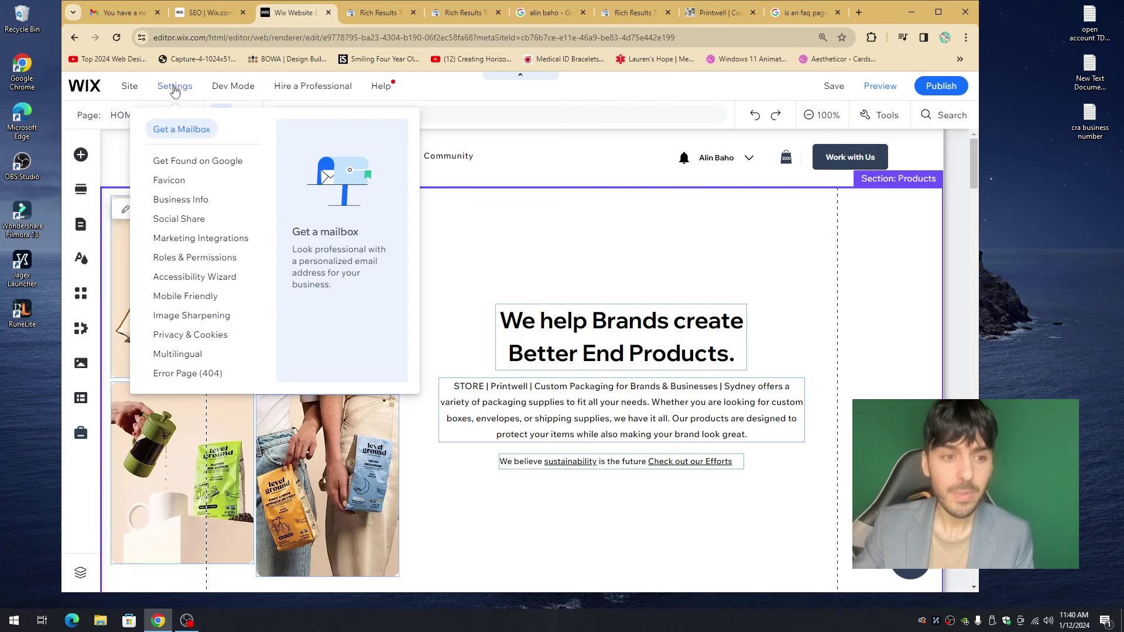
pyautogui.click(201, 277)
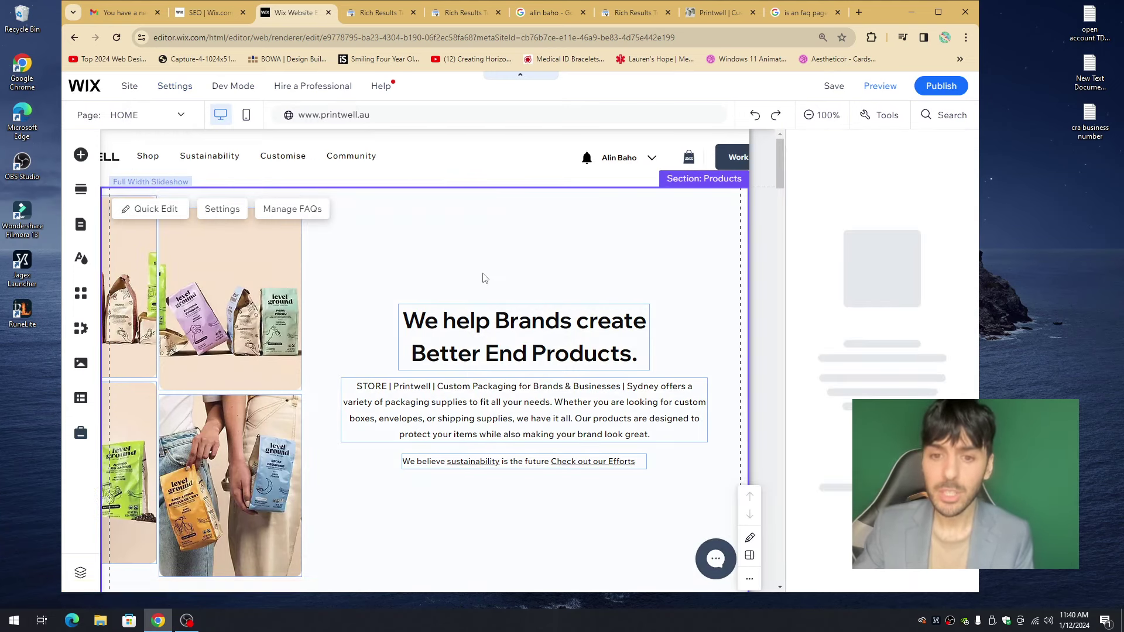
pyautogui.click(175, 86)
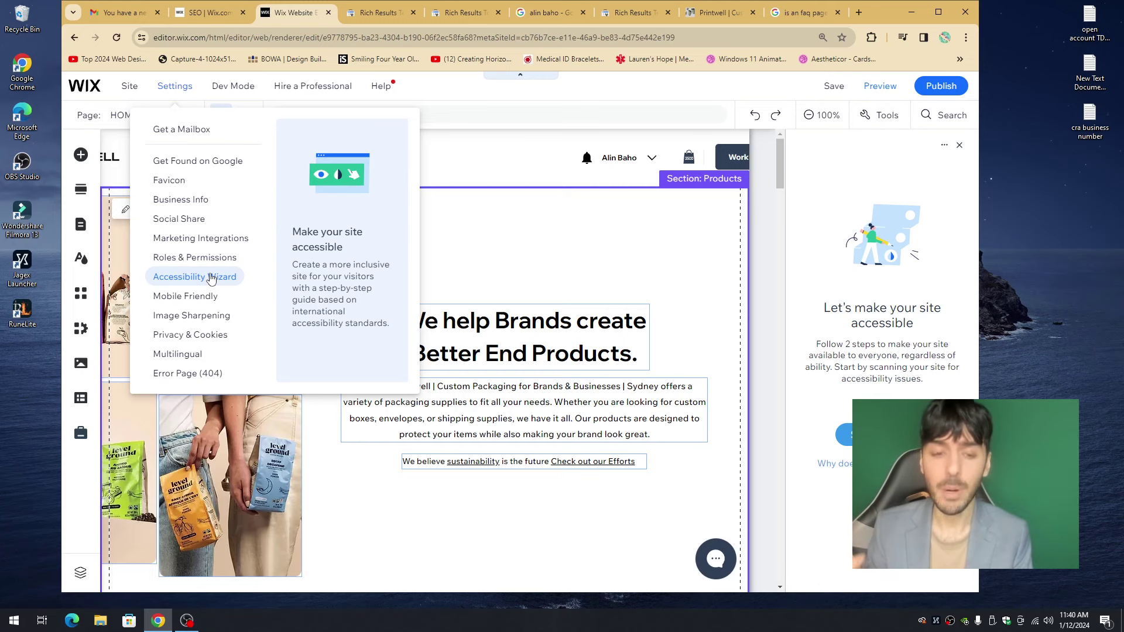
pyautogui.click(194, 296)
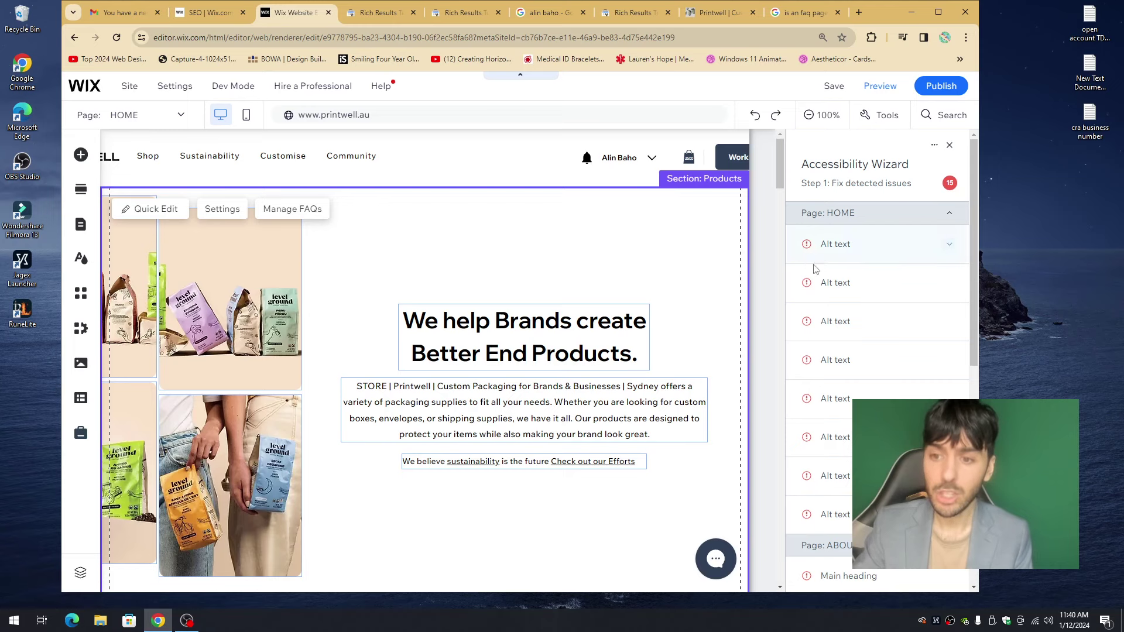
# - Replace the cookie image's filename alt text with 'Custom Packing Toronto, Ontario'
pyautogui.click(862, 247)
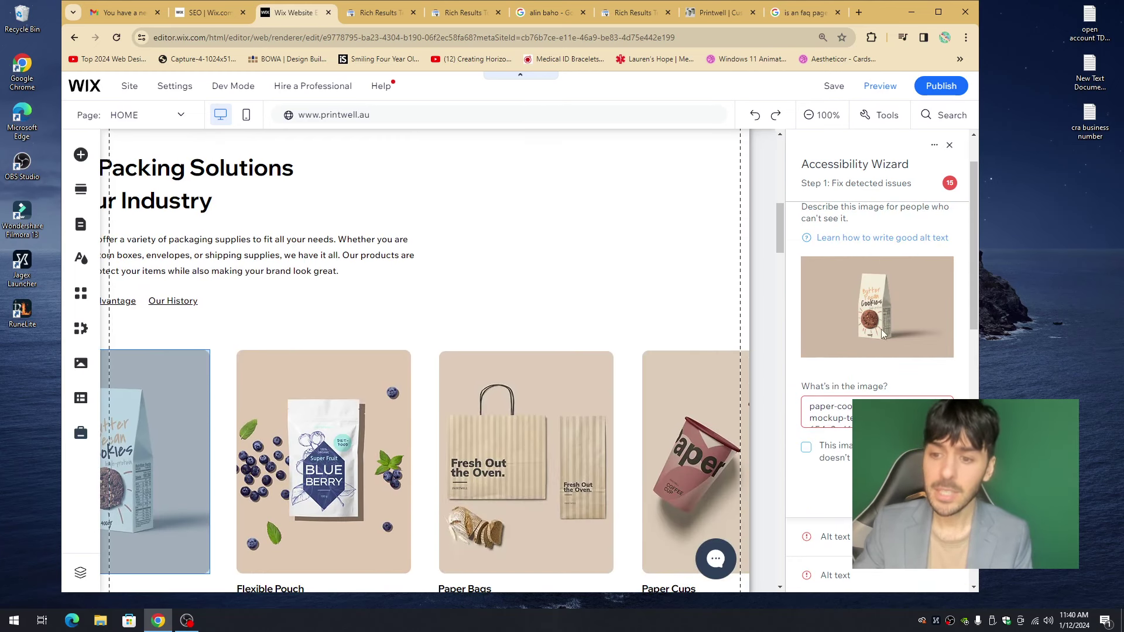
pyautogui.scroll(-1, 868, 398)
pyautogui.click(874, 347)
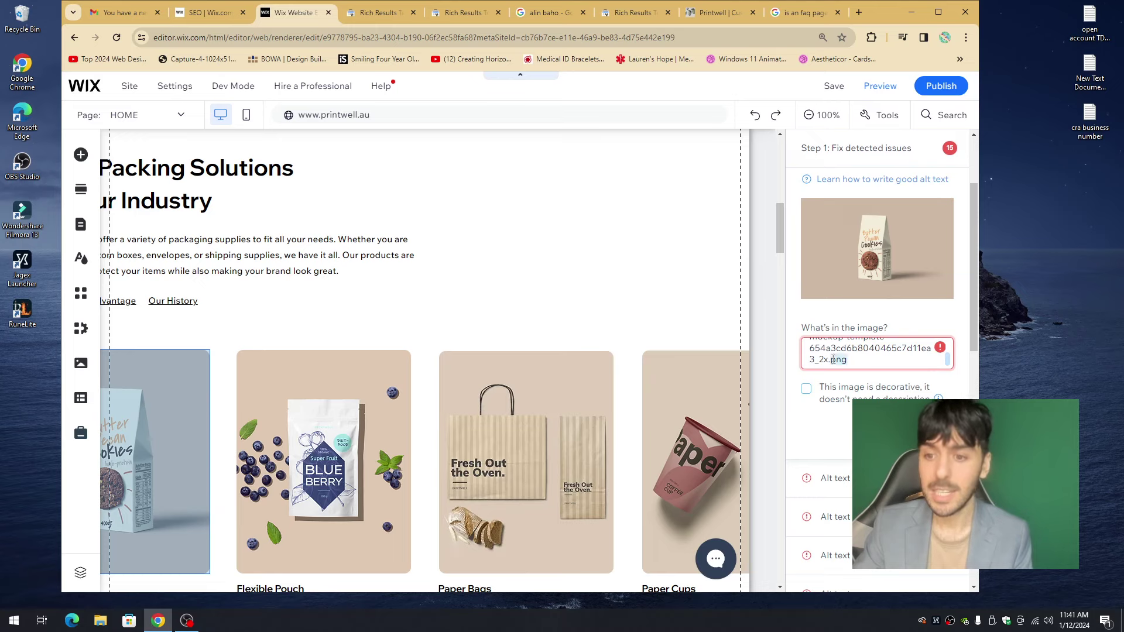
pyautogui.moveTo(834, 358); pyautogui.dragTo(834, 326)
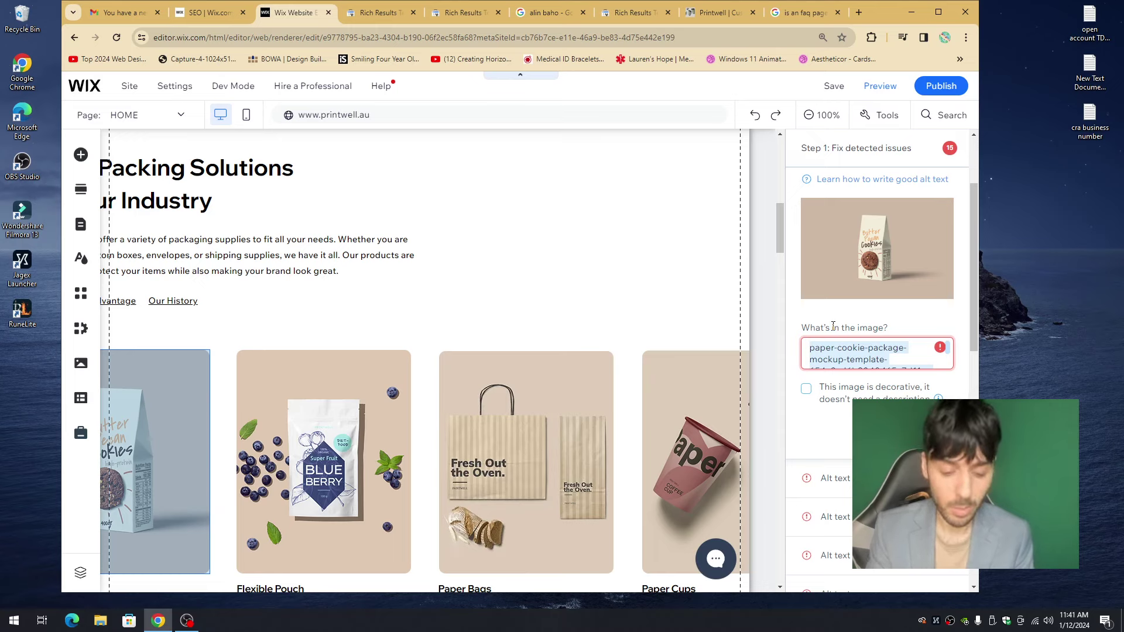
pyautogui.write('Cu')
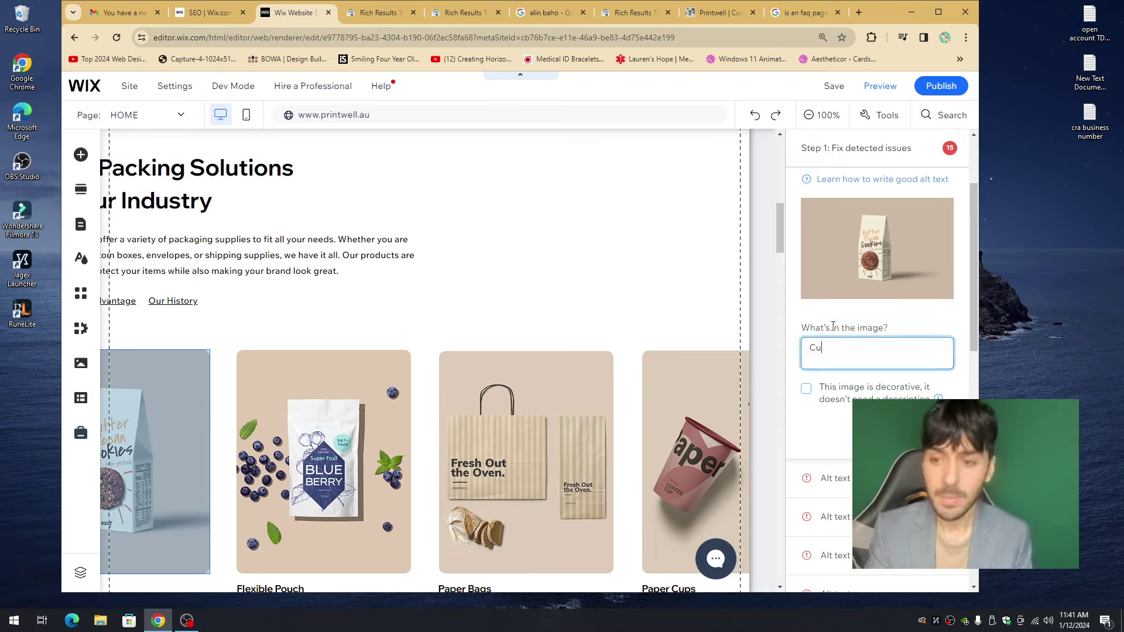
pyautogui.write('stom pack')
pyautogui.press('BackSpace')
pyautogui.press('BackSpace')
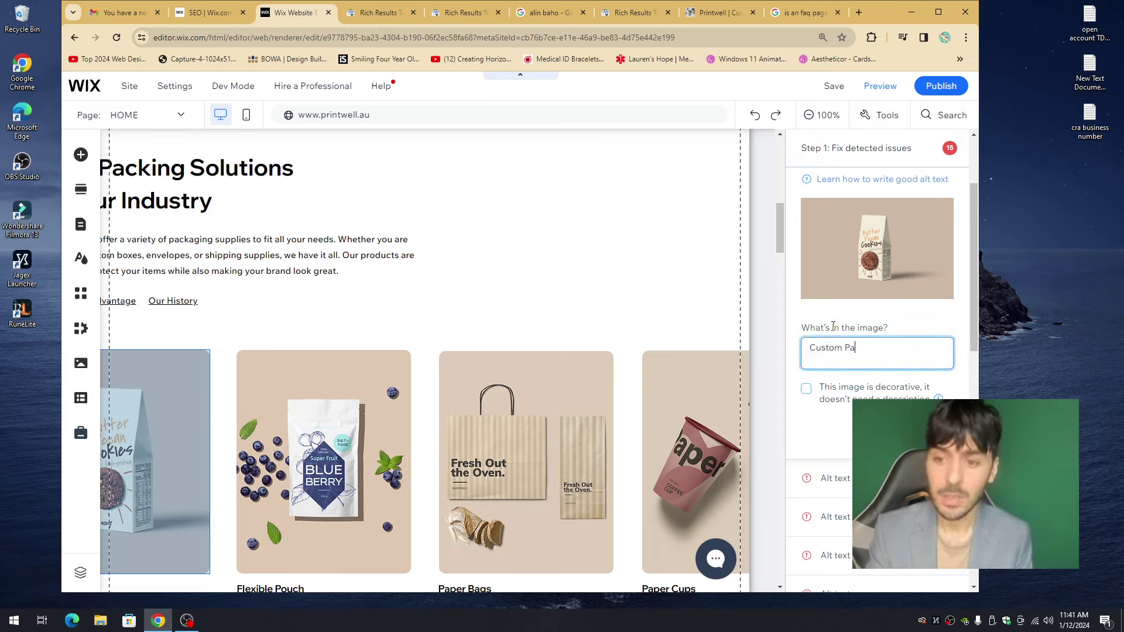
pyautogui.write('cking Toronto, O')
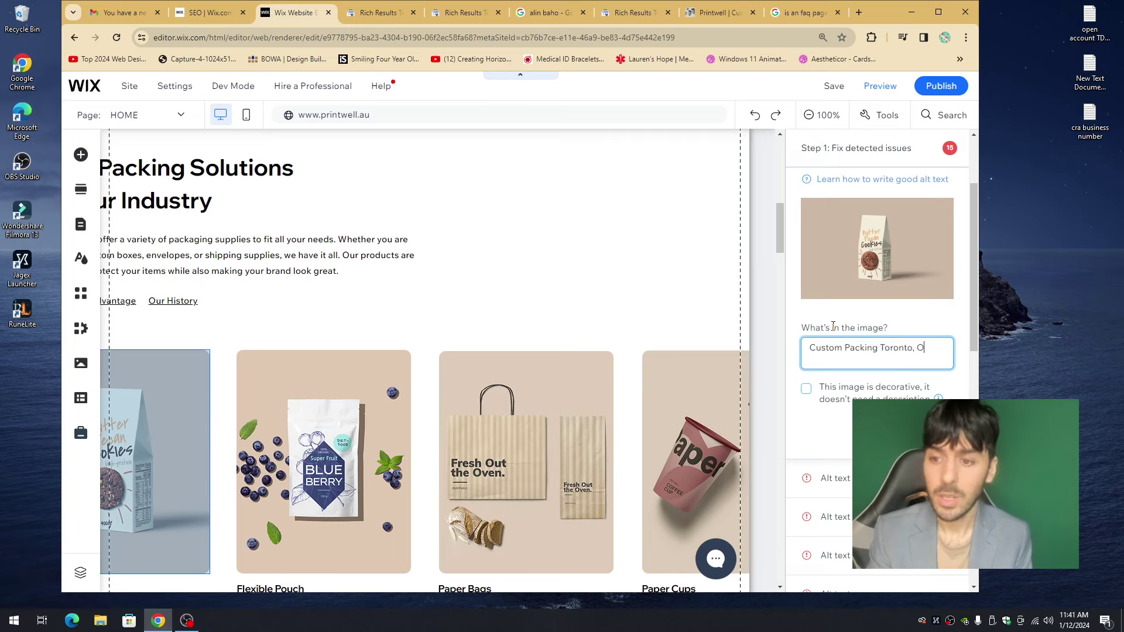
pyautogui.write('ntario')
pyautogui.press('Return')
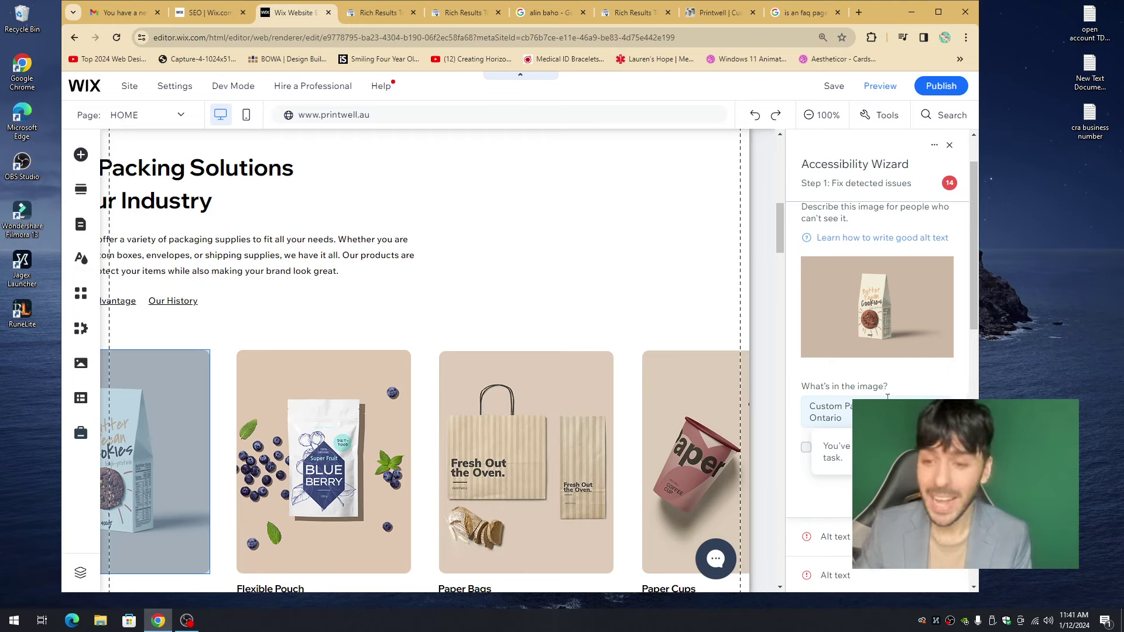
pyautogui.scroll(1, 919, 259)
pyautogui.click(949, 240)
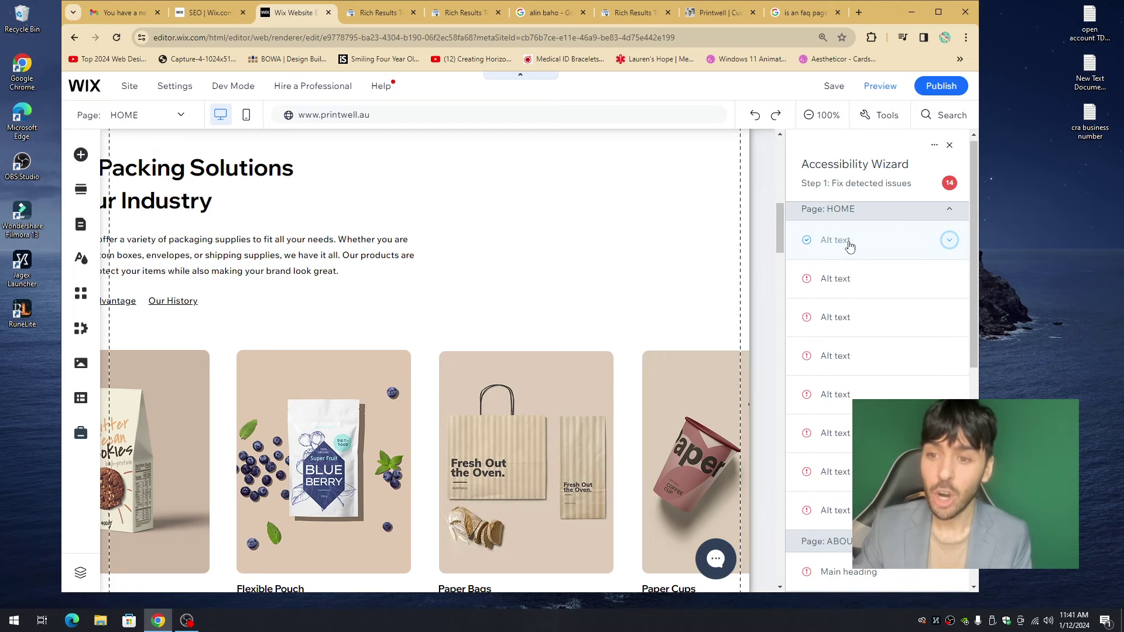
# - Give the blueberry pouch image the alt text 'Printwell', then reselect the cookie image's alt text
pyautogui.click(854, 283)
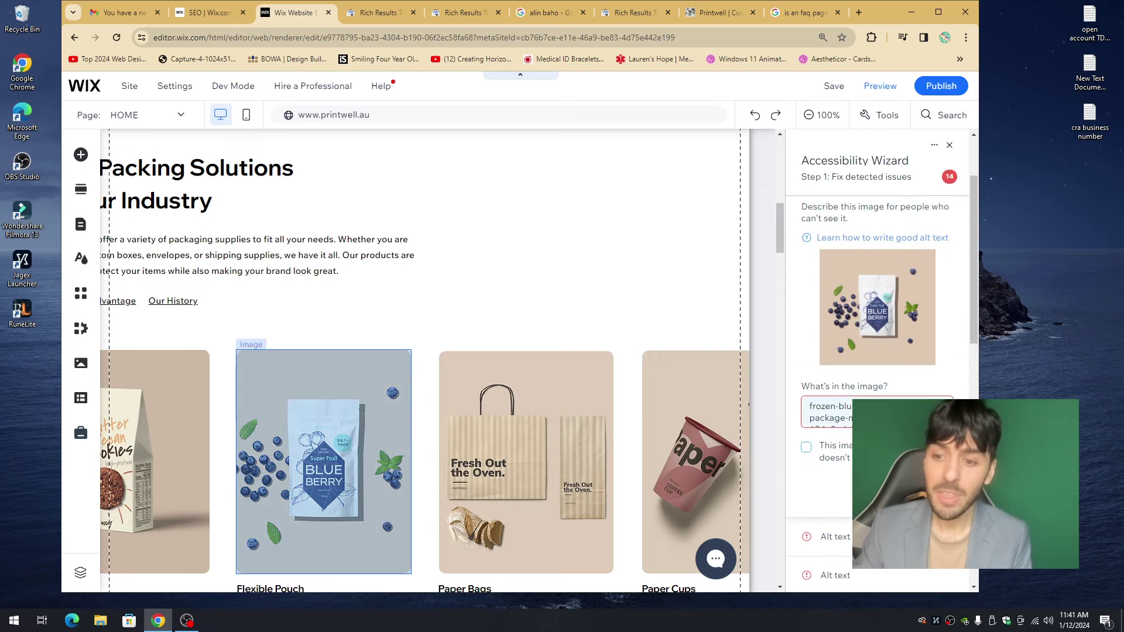
pyautogui.tripleClick(828, 411)
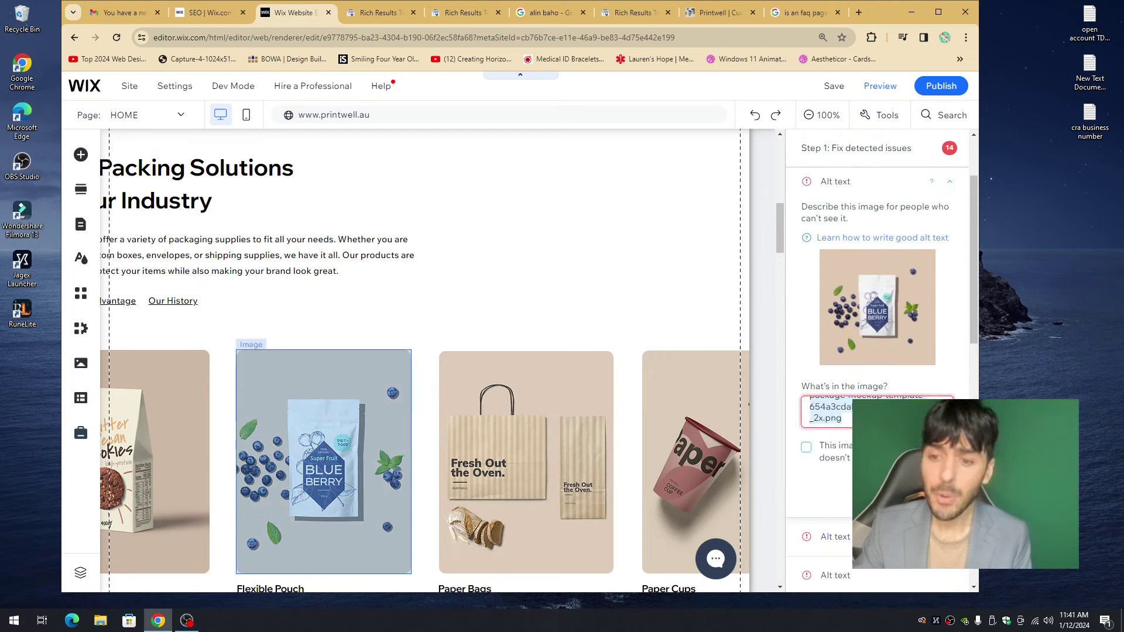
pyautogui.write('Printwell')
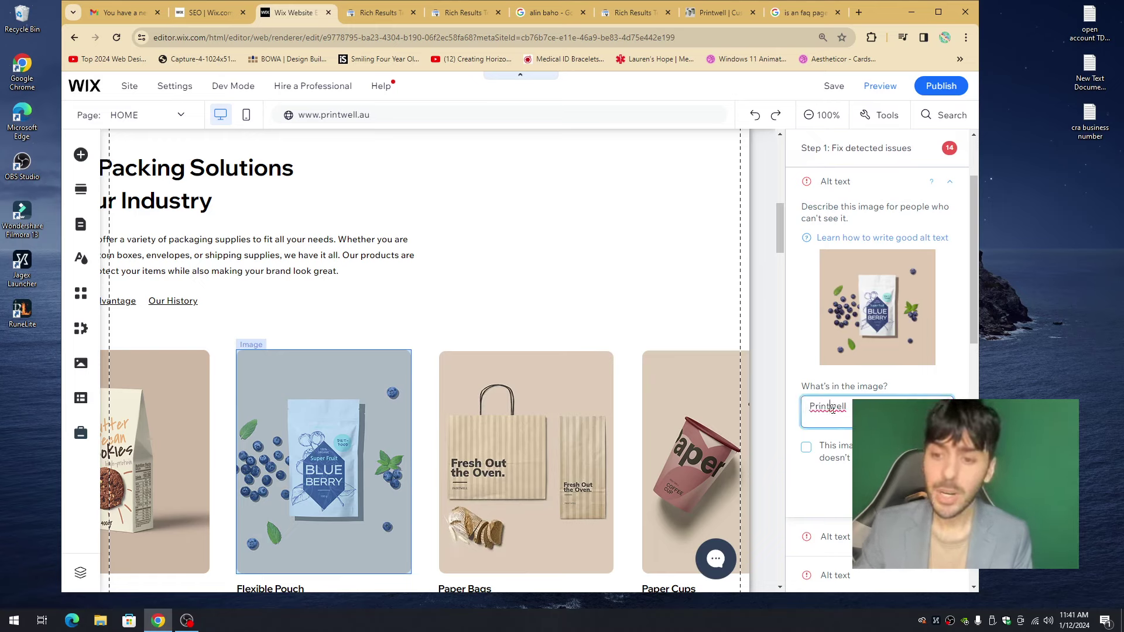
pyautogui.click(816, 414)
pyautogui.press('Return')
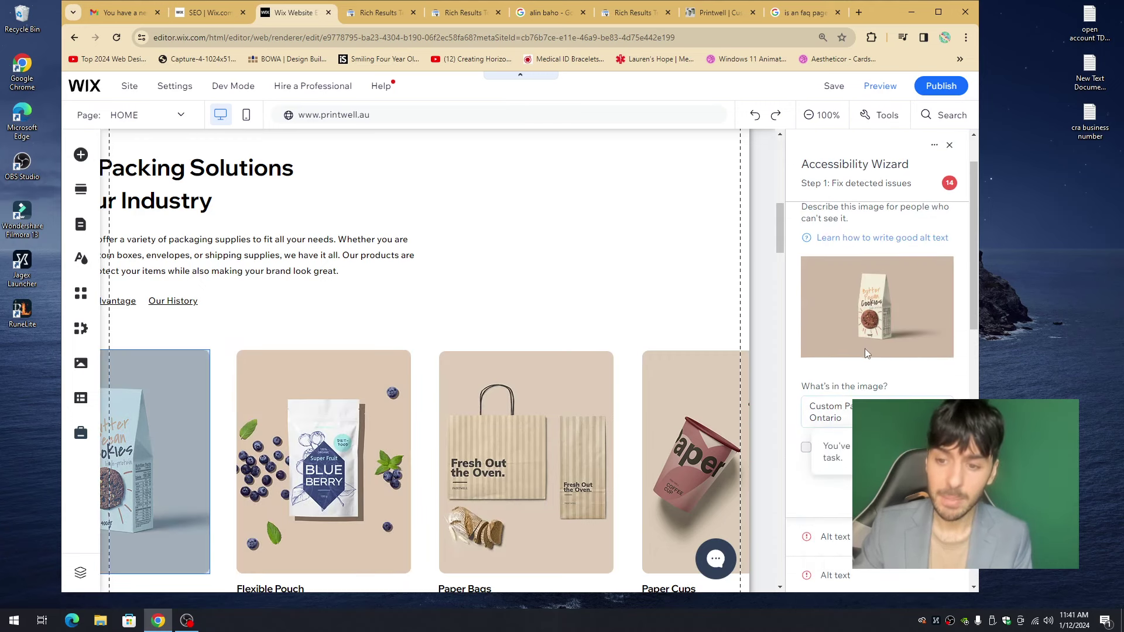
pyautogui.scroll(-2, 865, 349)
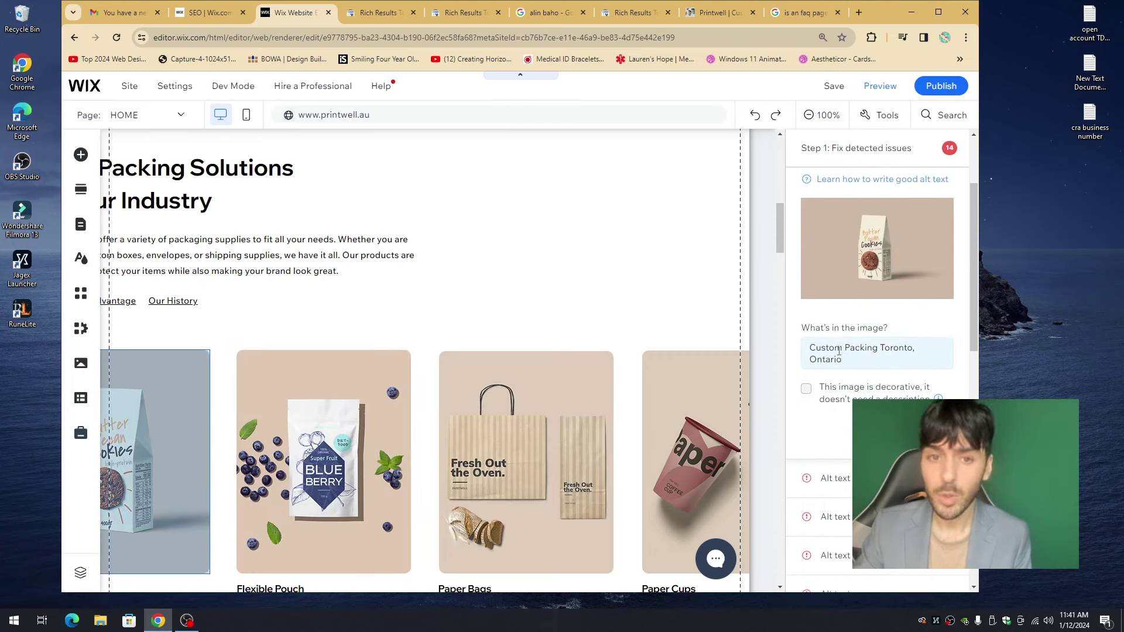
pyautogui.click(845, 354)
pyautogui.hotkey('ctrl', 'a')
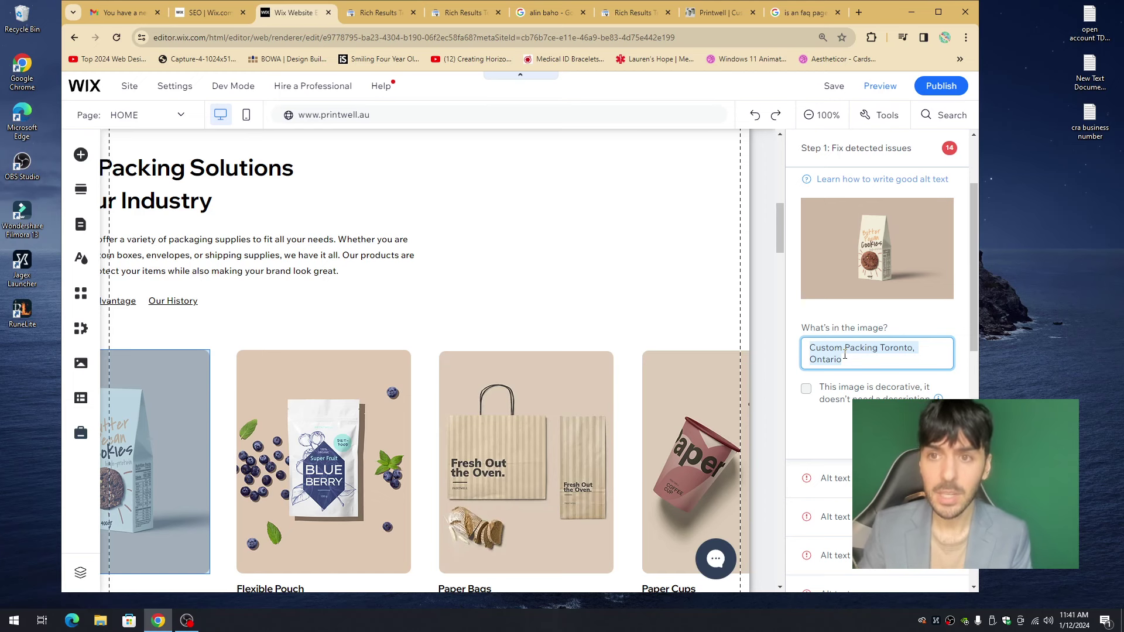
# - Search Google for 'custom packing' in a new tab and show the Images results
pyautogui.click(859, 12)
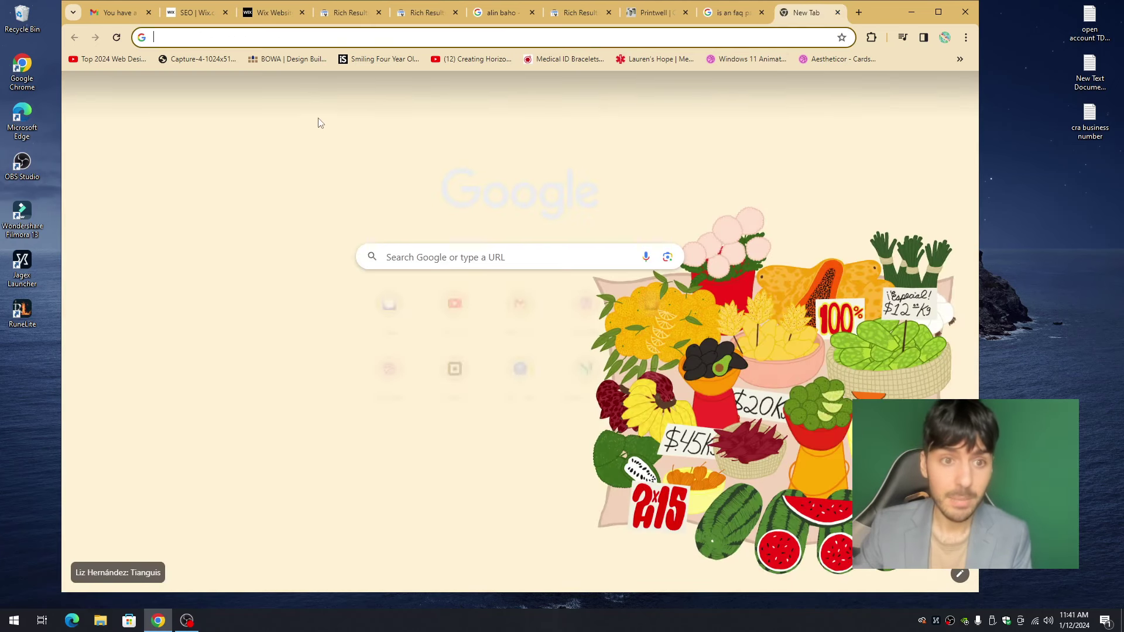
pyautogui.click(442, 259)
pyautogui.write('custom packing')
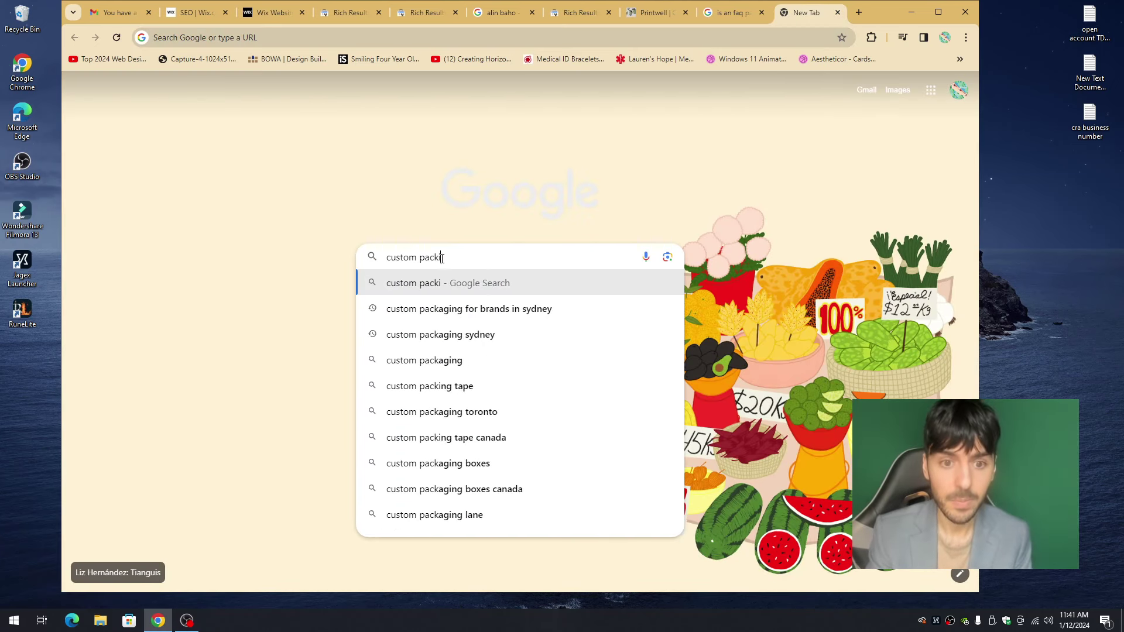
pyautogui.press('Return')
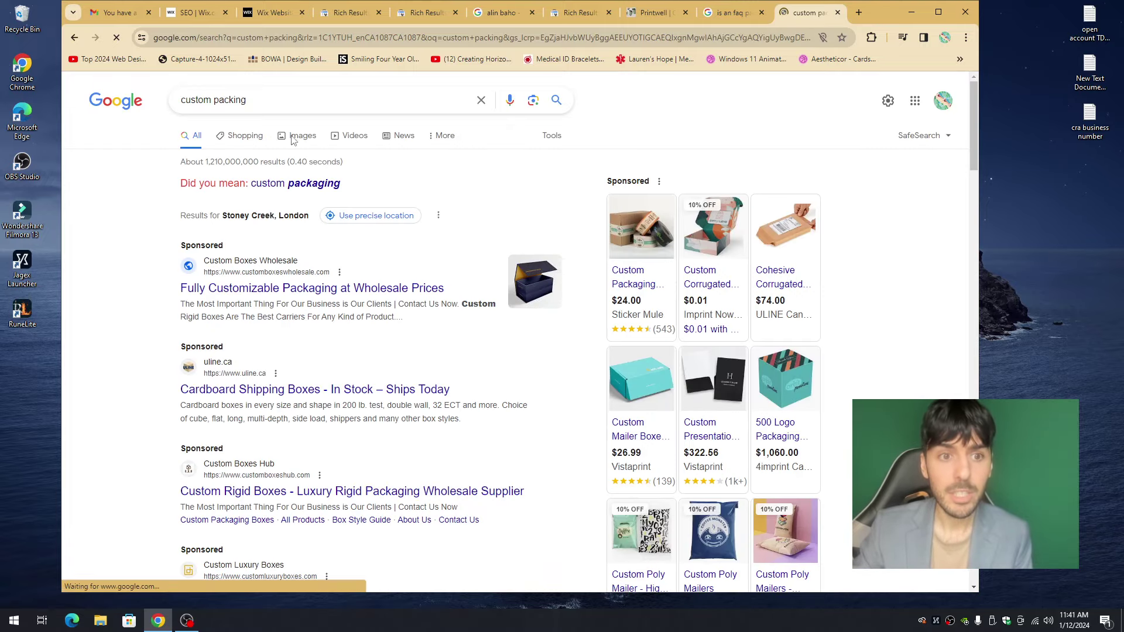
pyautogui.click(294, 138)
# - Preview the soopak, NextSmartShip and The Packaging Company images, then return to the Wix editor
pyautogui.scroll(-4, 442, 309)
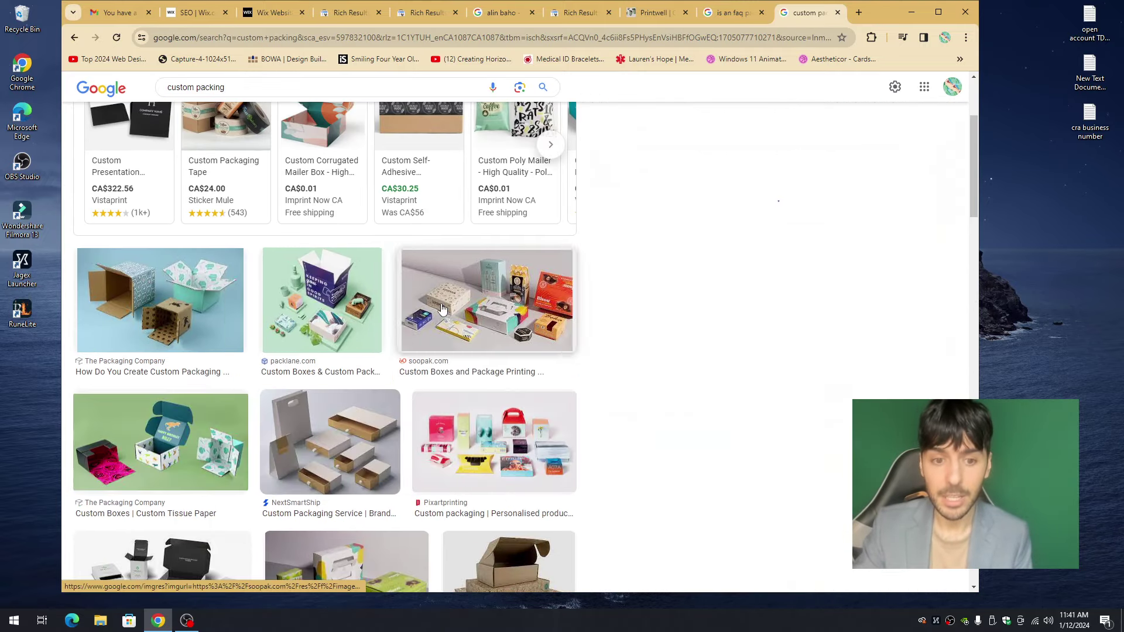
pyautogui.click(442, 309)
pyautogui.scroll(-2, 351, 316)
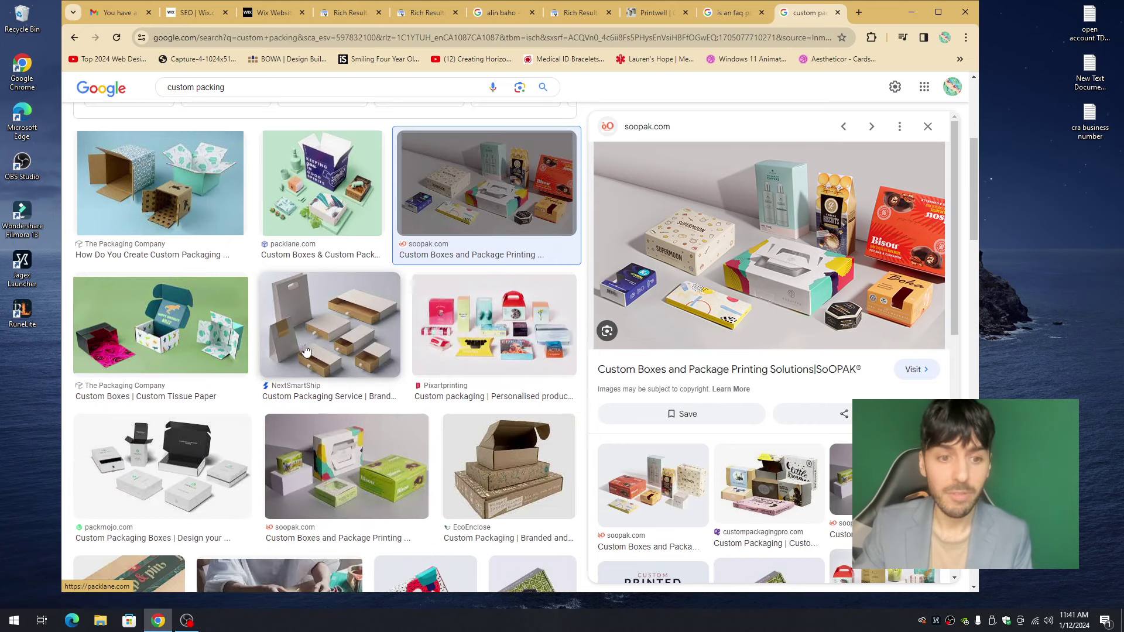
pyautogui.click(330, 325)
pyautogui.click(170, 328)
pyautogui.click(183, 181)
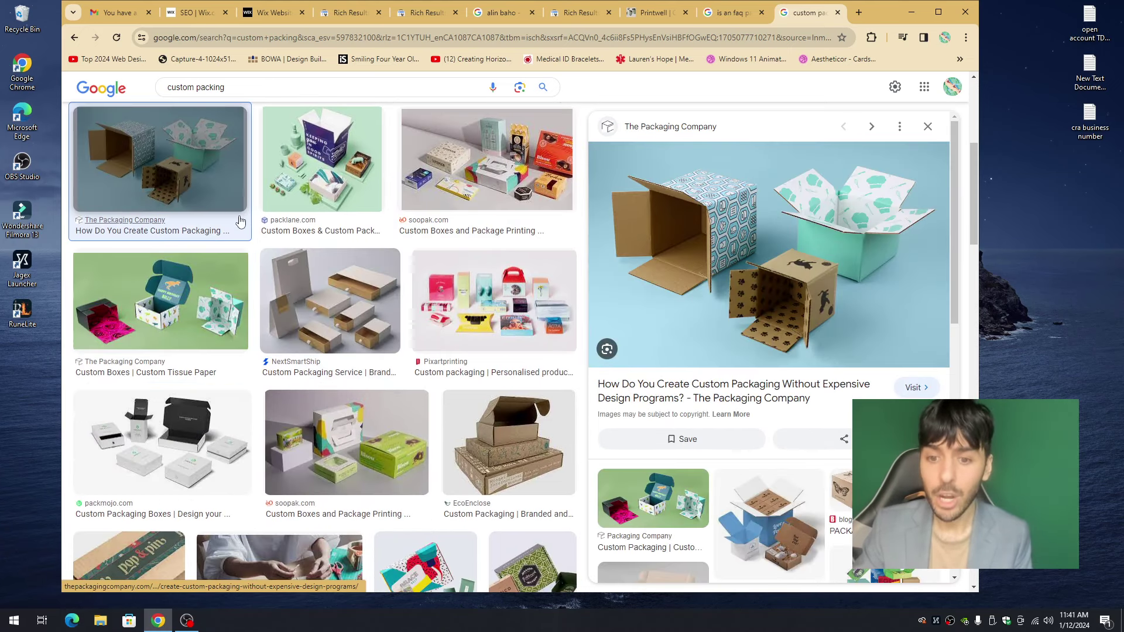
pyautogui.scroll(5, 293, 235)
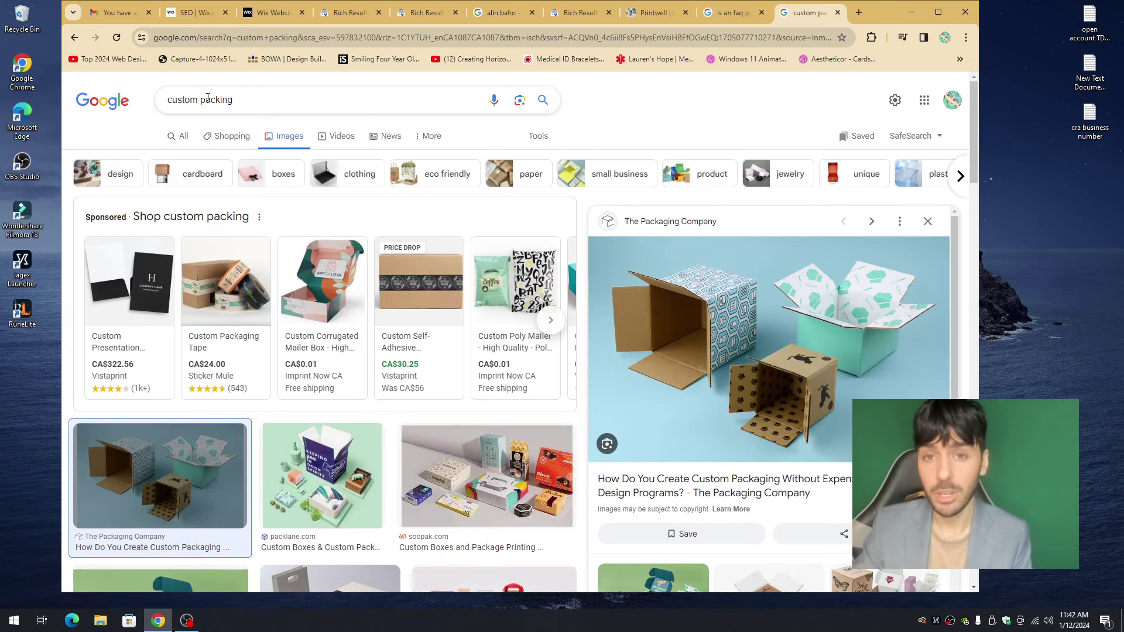
pyautogui.click(272, 13)
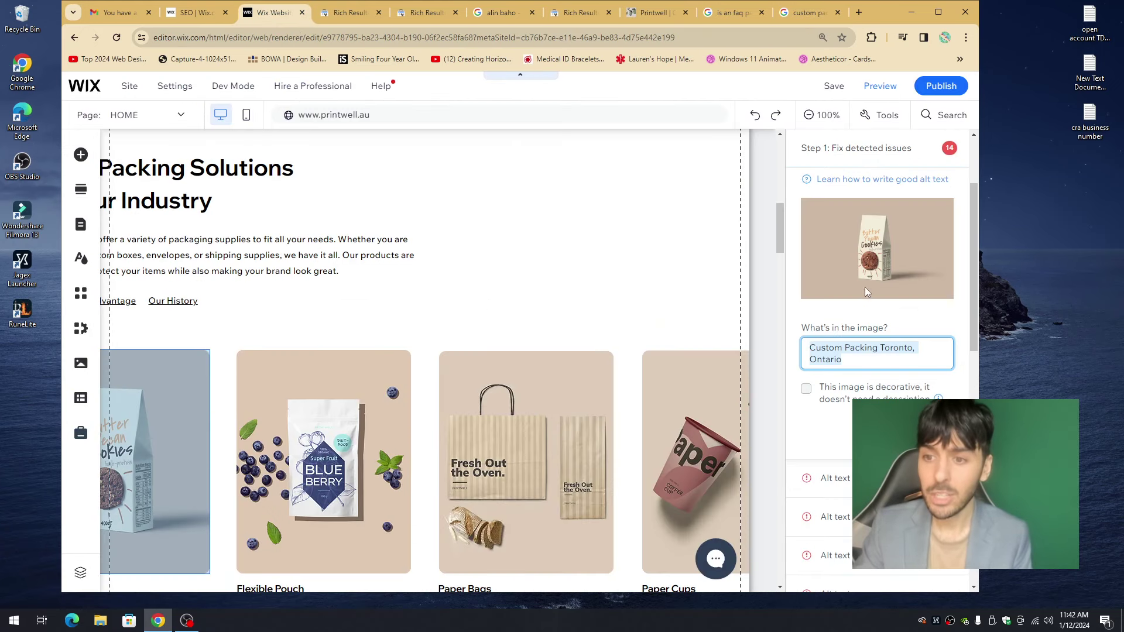
# - Set WHOWE ARE as the ABOUT page's main heading in the Accessibility Wizard
pyautogui.scroll(3, 878, 264)
pyautogui.click(949, 244)
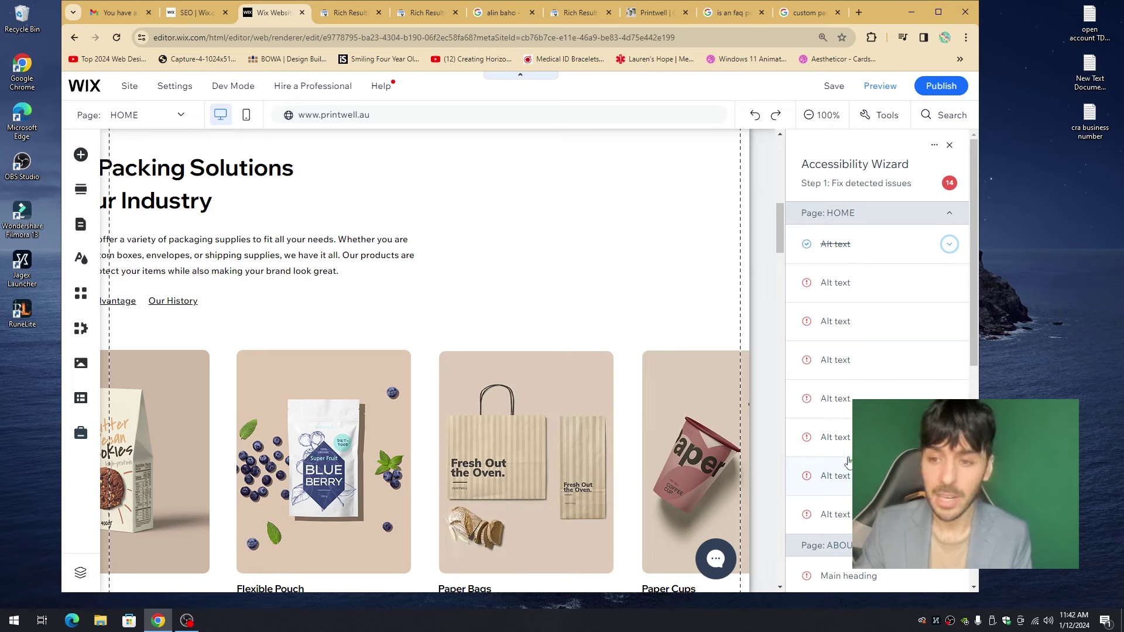
pyautogui.click(947, 213)
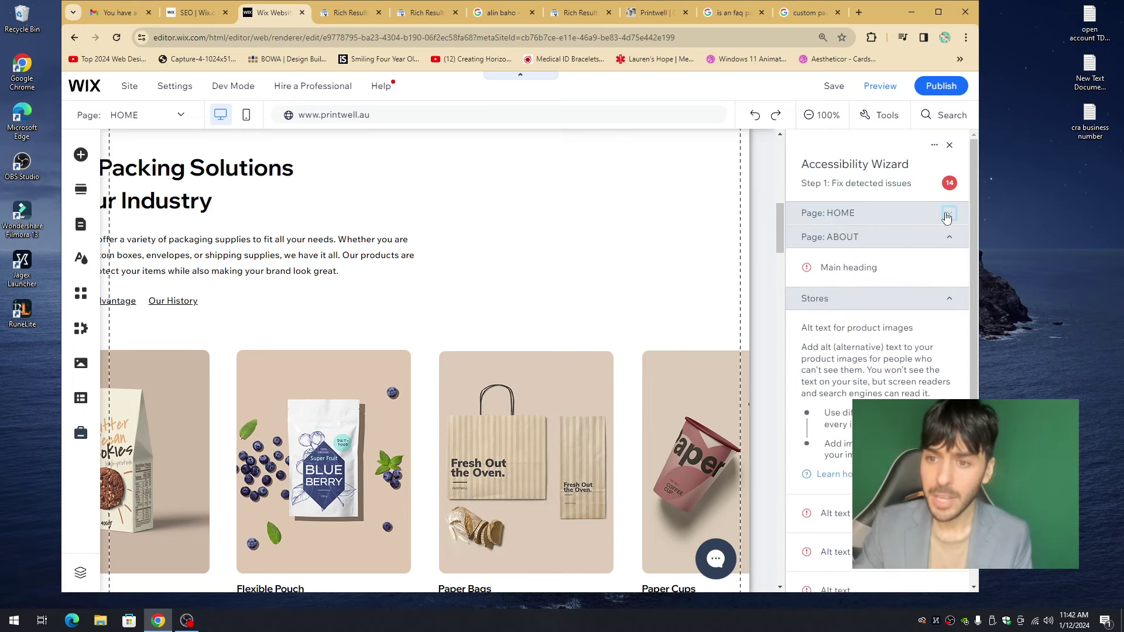
pyautogui.click(948, 269)
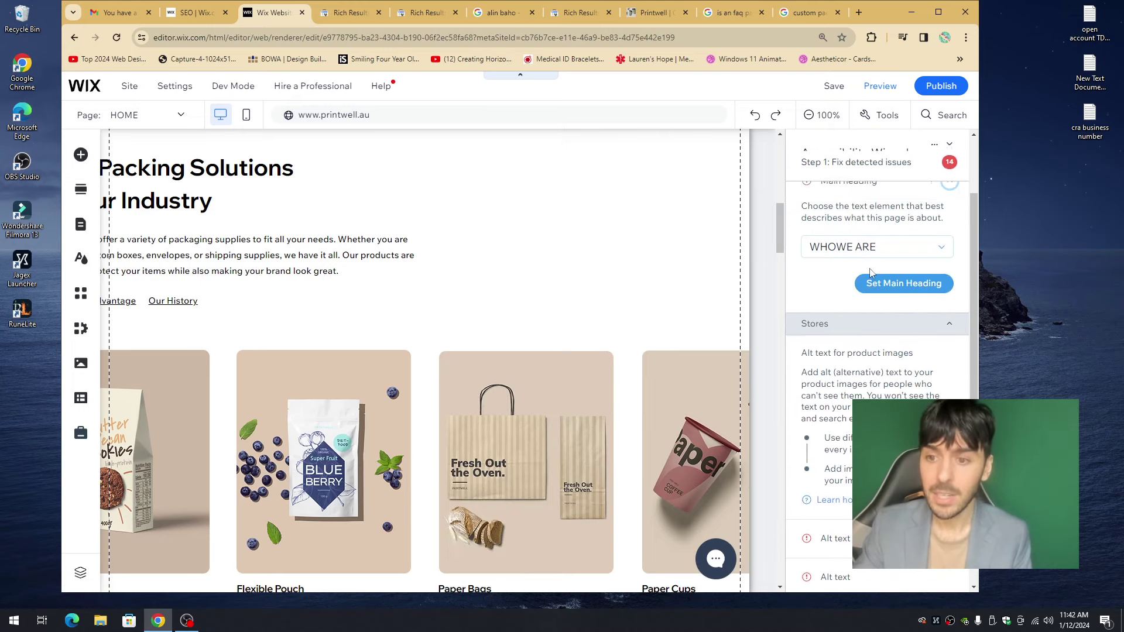
pyautogui.click(877, 247)
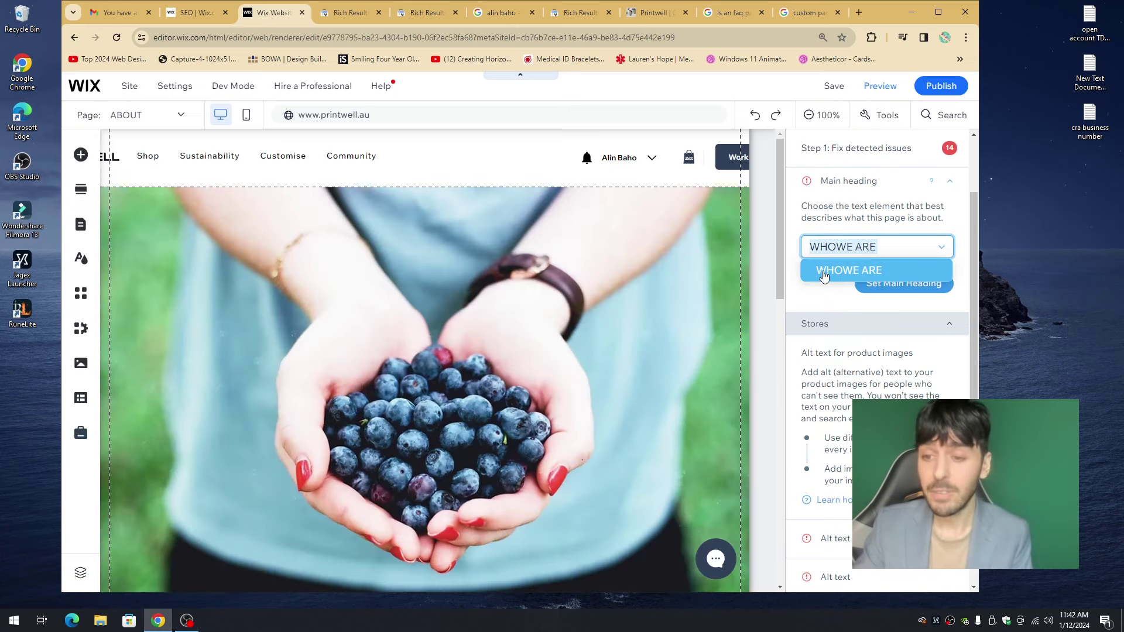
pyautogui.click(843, 274)
pyautogui.click(906, 285)
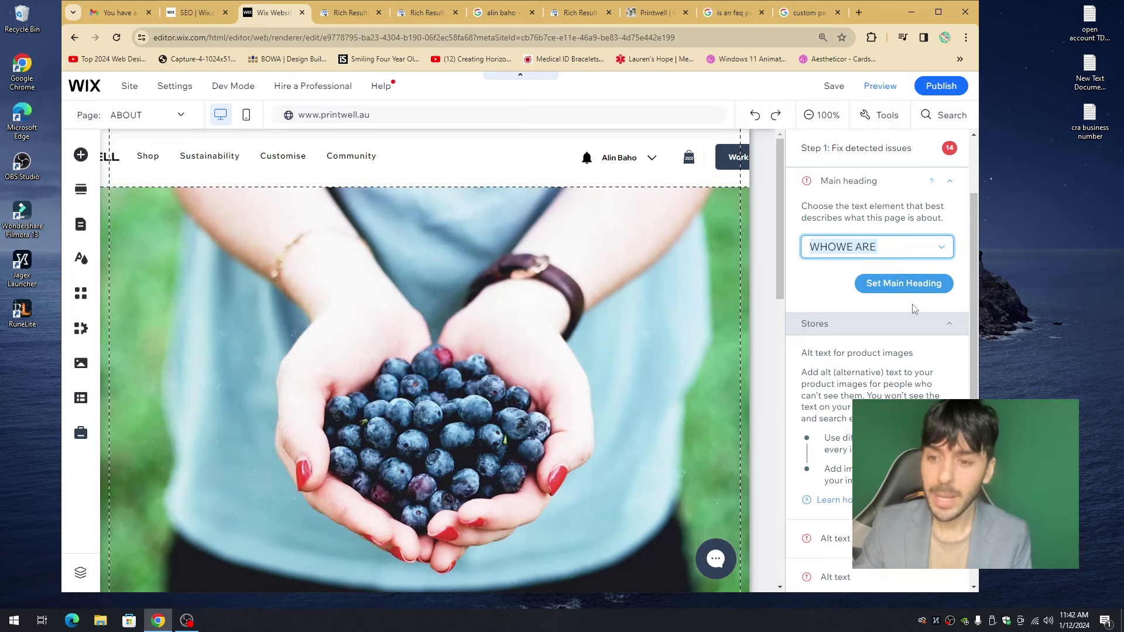
# - Inspect the homepage's 'We help Brands create' heading and the Packing Solutions text on the canvas
pyautogui.click(949, 186)
pyautogui.scroll(-2, 917, 530)
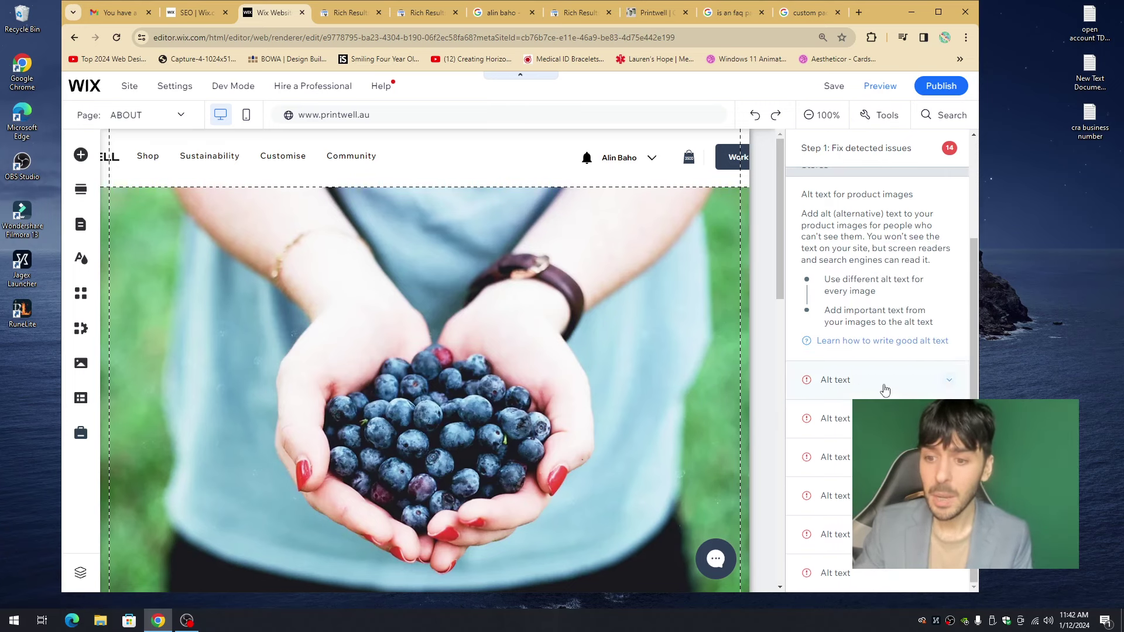
pyautogui.scroll(3, 913, 351)
pyautogui.click(945, 214)
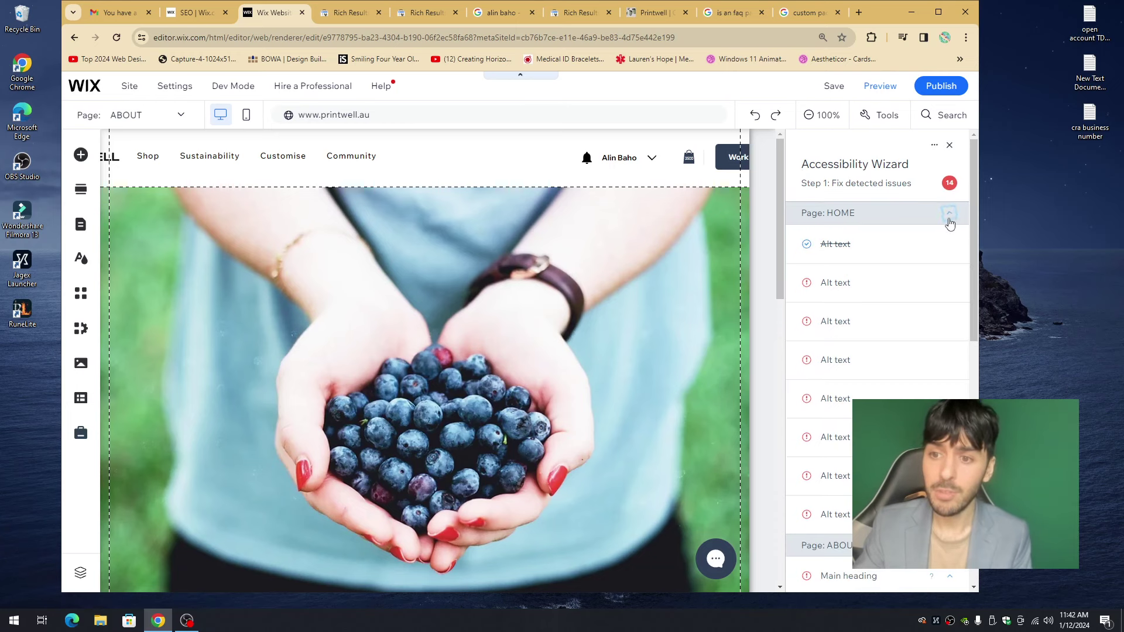
pyautogui.click(81, 224)
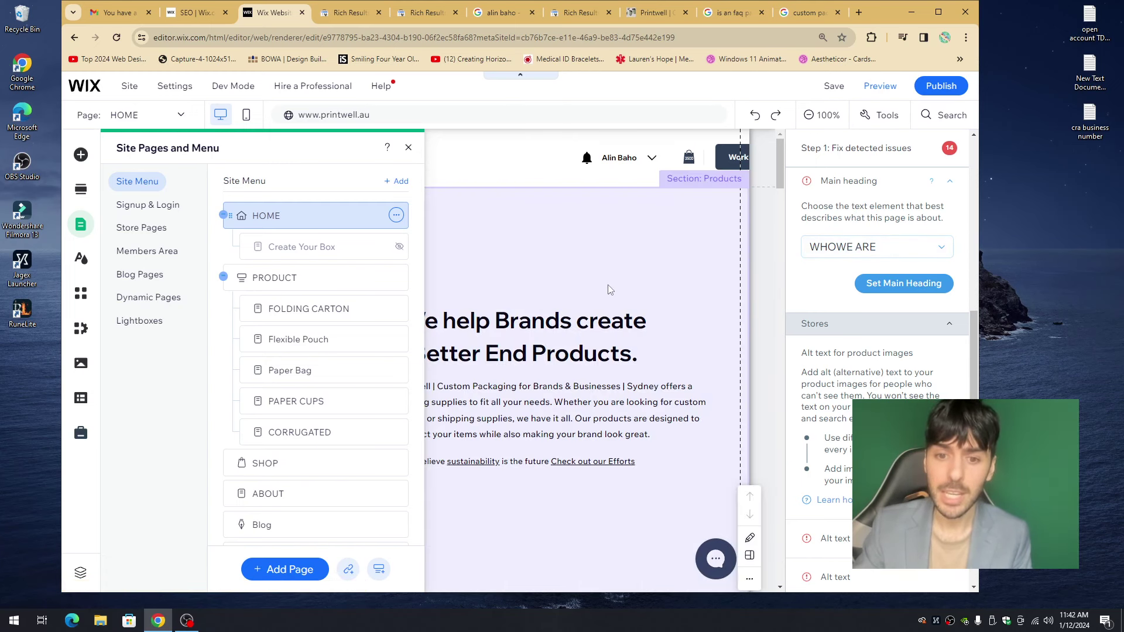
pyautogui.click(609, 290)
pyautogui.click(513, 333)
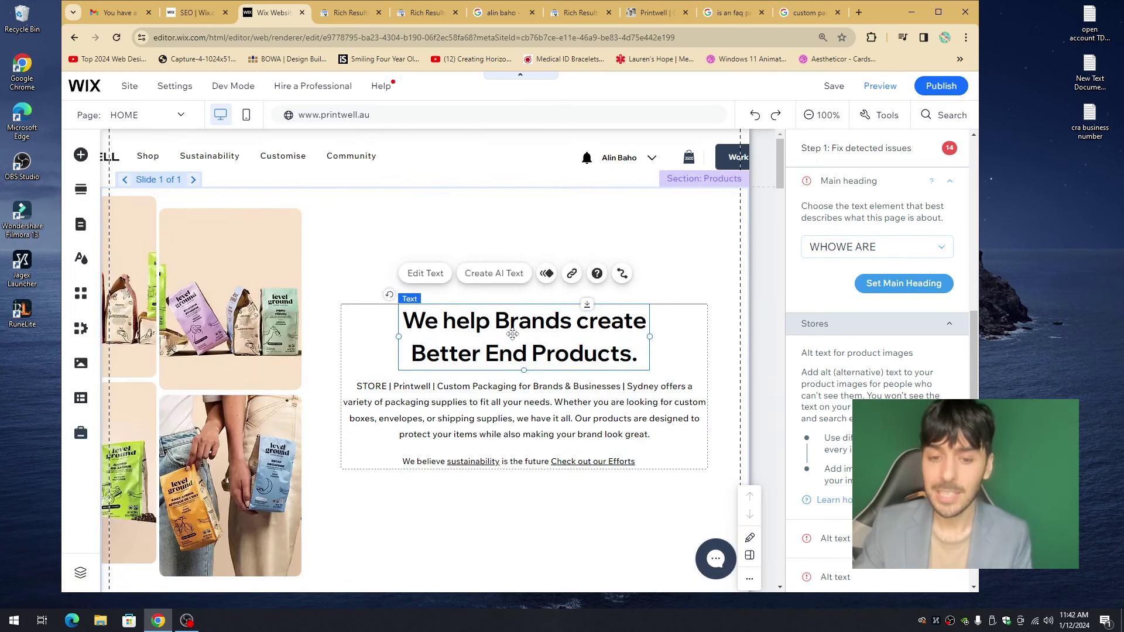
pyautogui.scroll(-5, 435, 337)
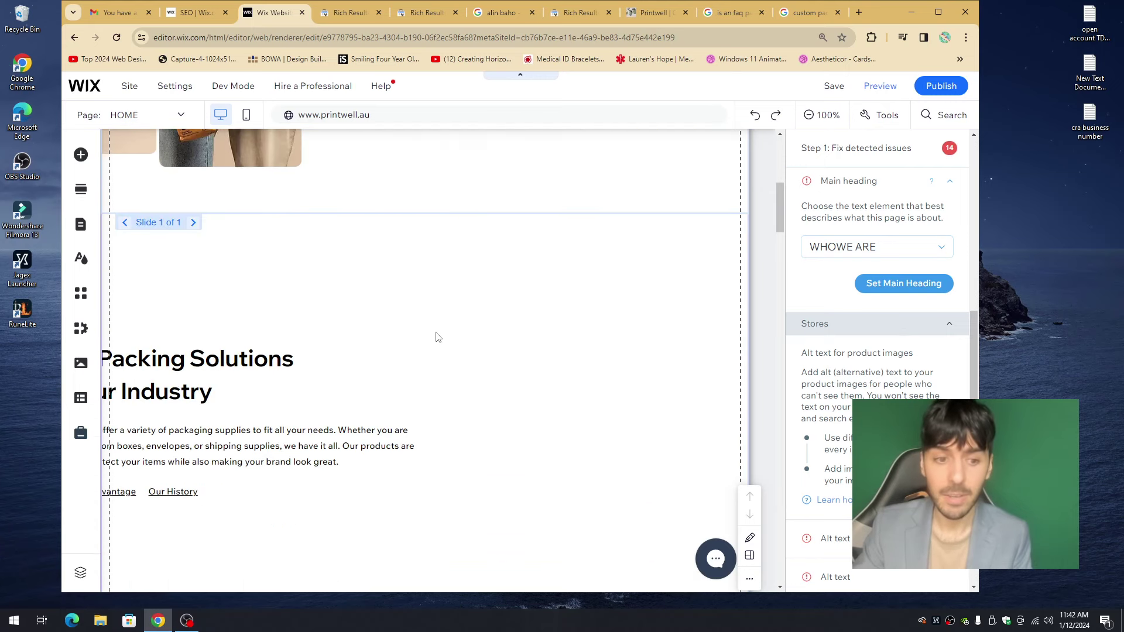
pyautogui.click(269, 442)
pyautogui.click(270, 442)
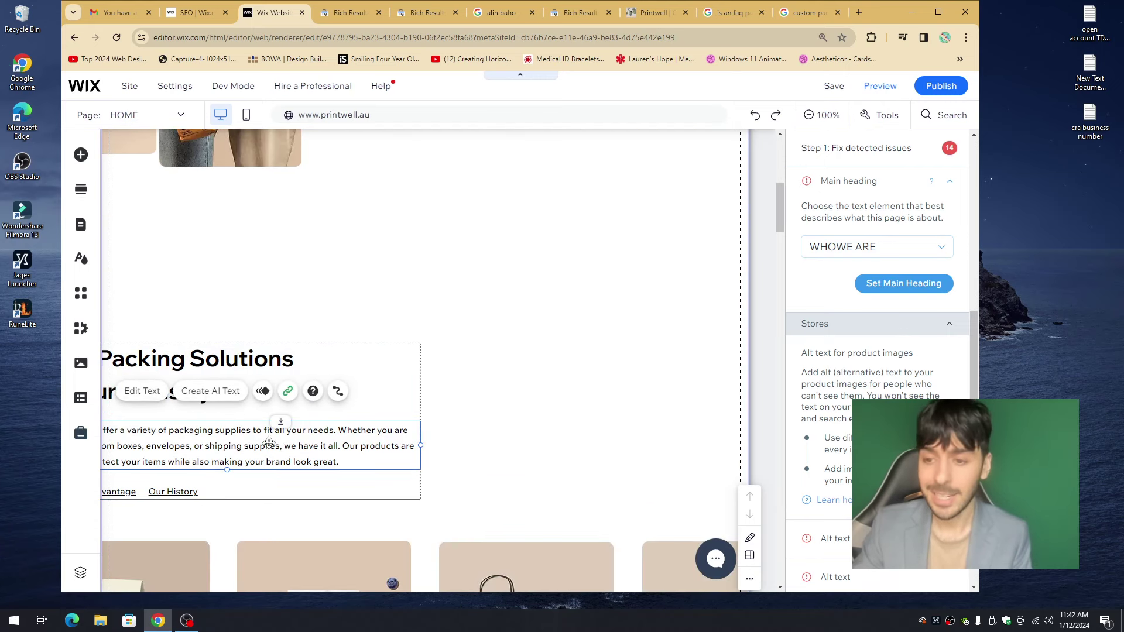
pyautogui.scroll(3, 275, 410)
# - Recheck the main heading candidates, collapse that issue, and show the HOME page's alt text issues
pyautogui.click(843, 247)
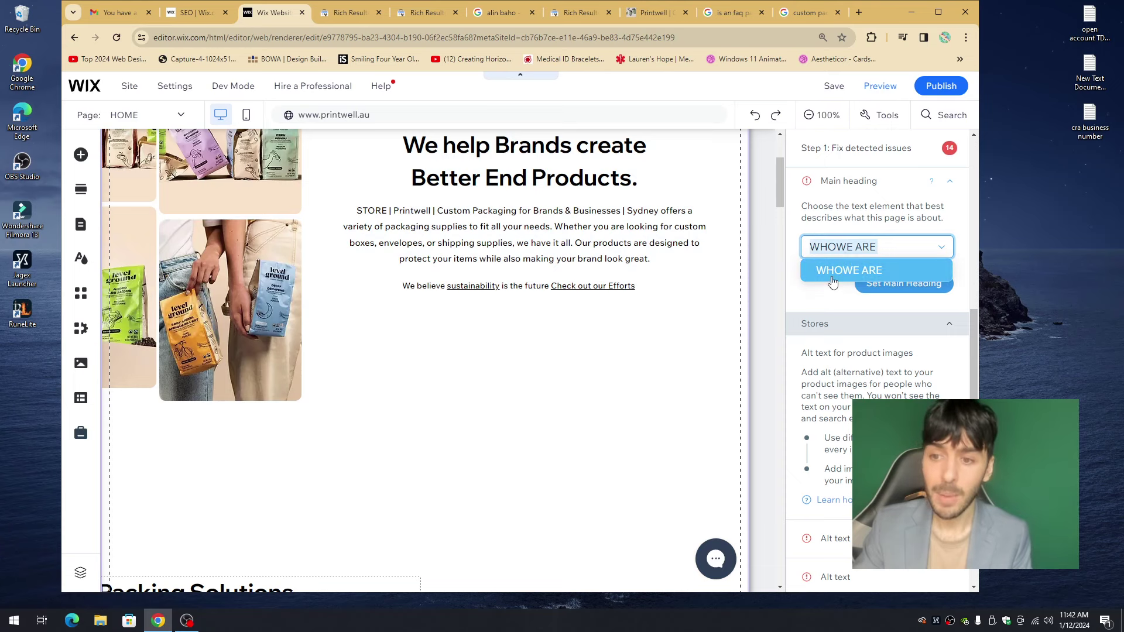
pyautogui.click(818, 279)
pyautogui.click(833, 247)
pyautogui.click(843, 270)
pyautogui.click(846, 247)
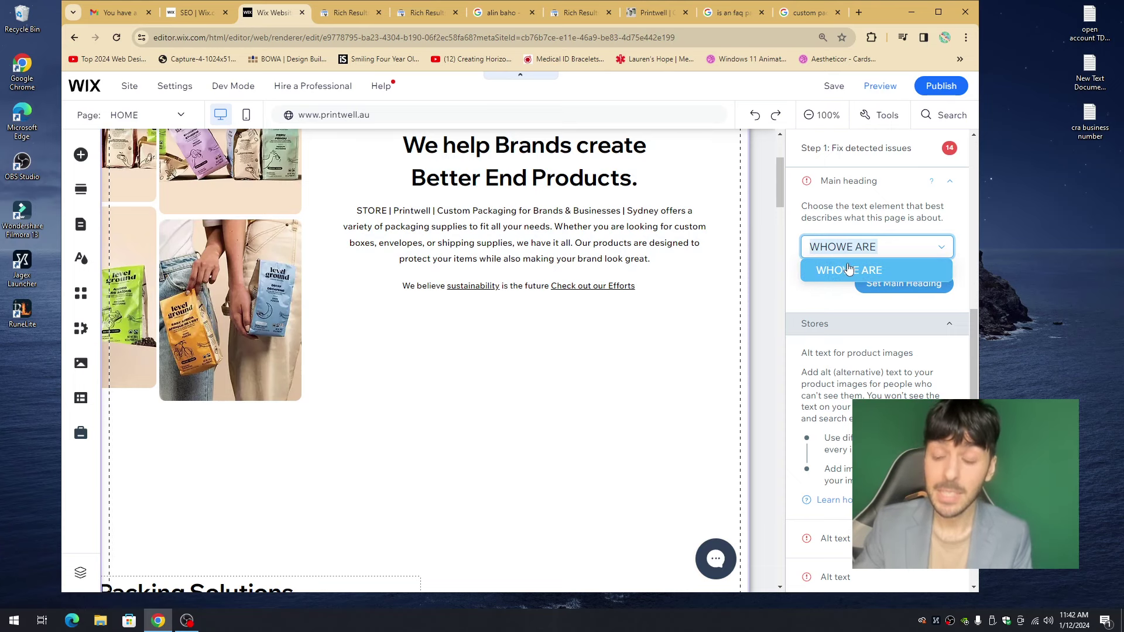
pyautogui.scroll(3, 683, 280)
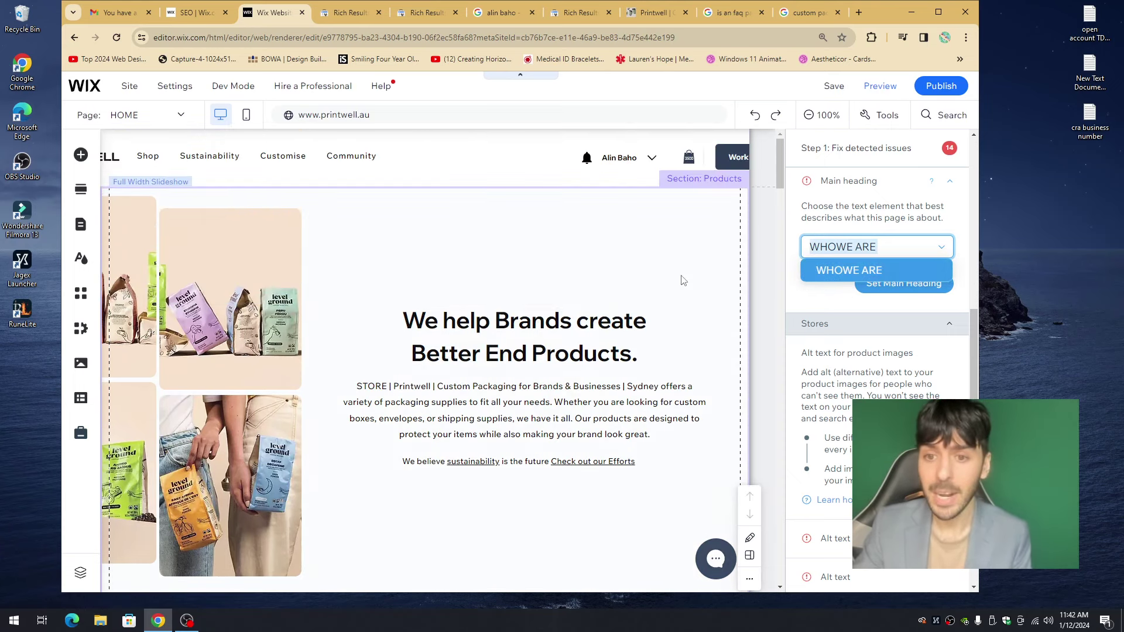
pyautogui.click(719, 275)
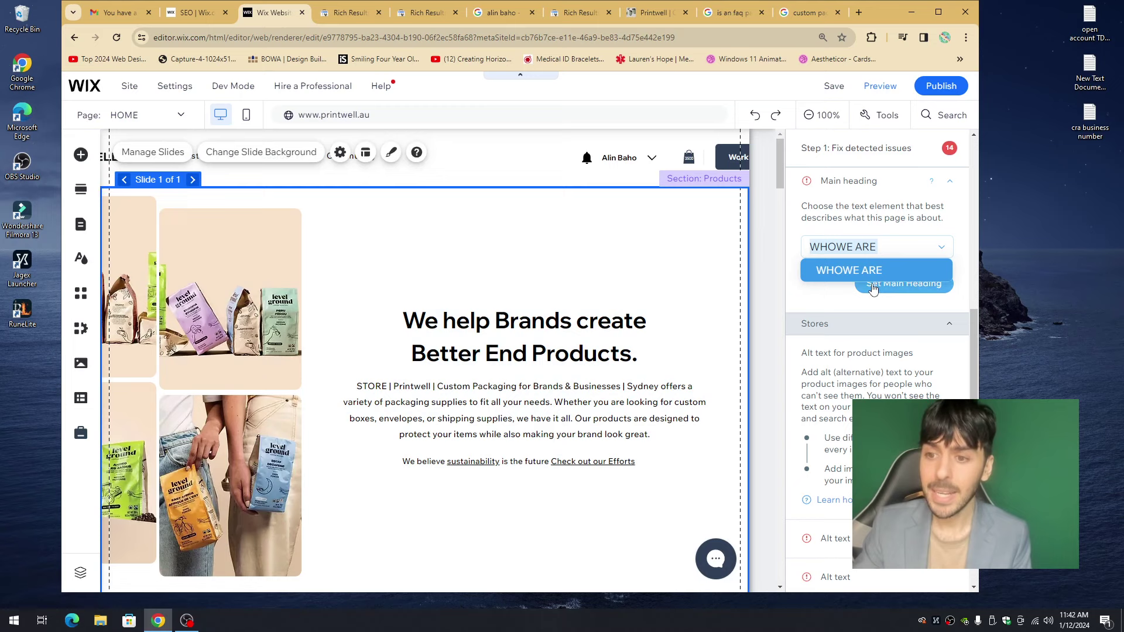
pyautogui.click(950, 182)
pyautogui.click(948, 150)
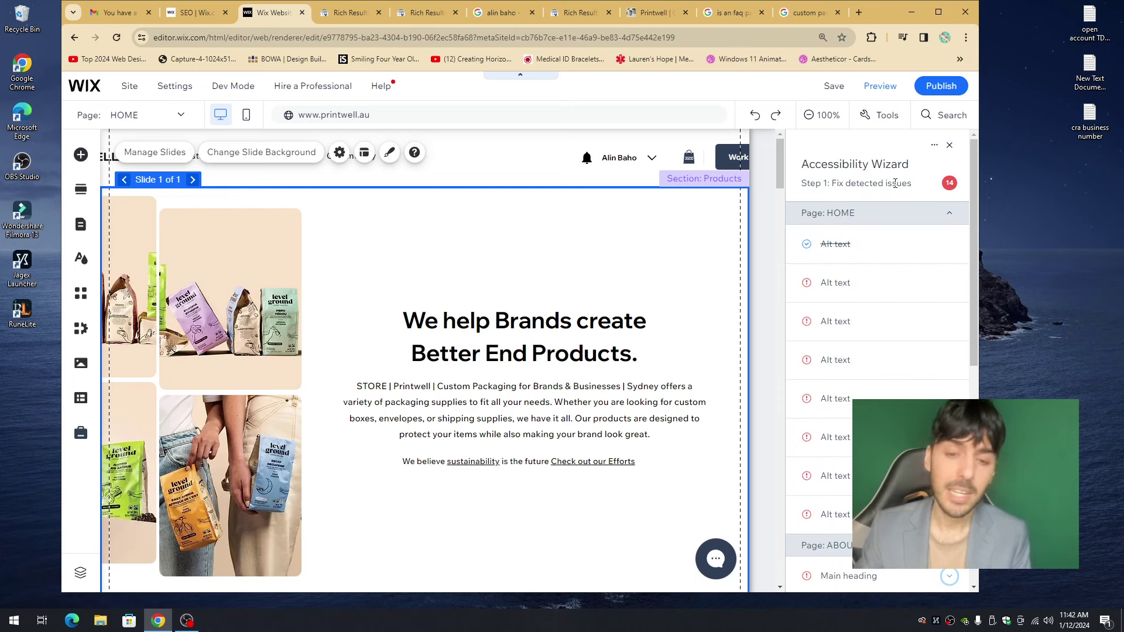
# - Close the Accessibility Wizard and open the live printwell.au site through Publish > View Site
pyautogui.click(950, 147)
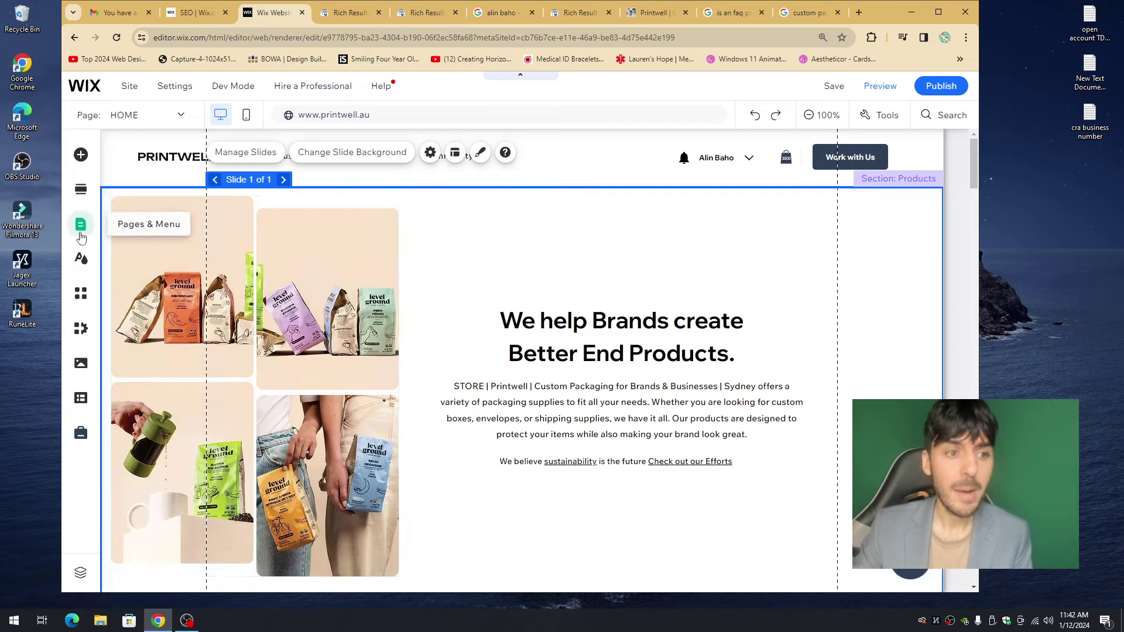
pyautogui.click(81, 225)
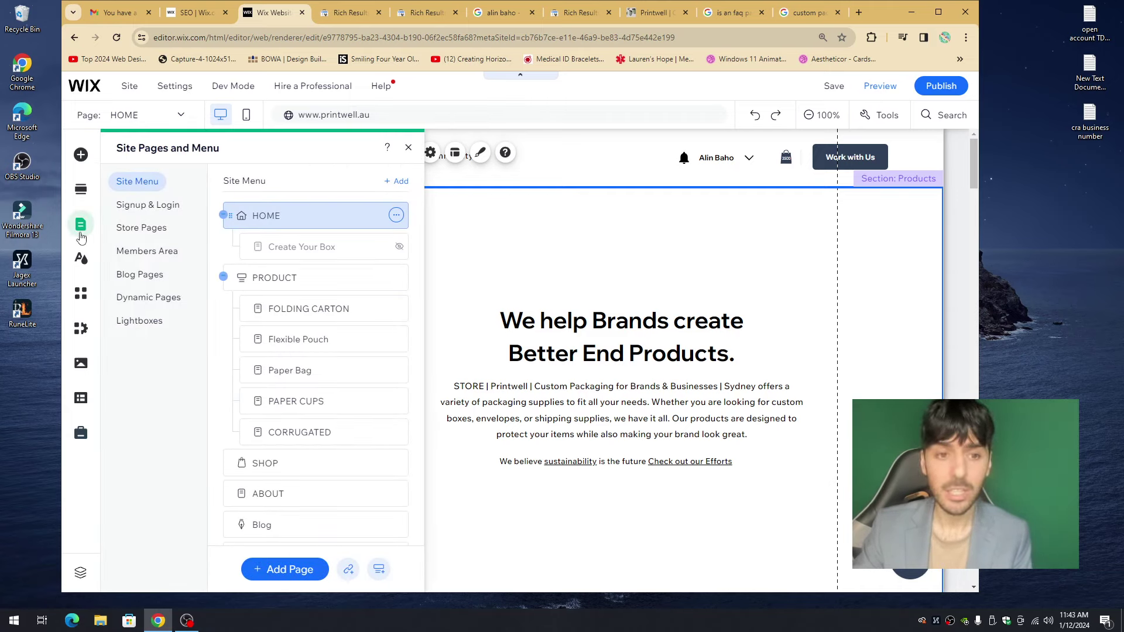
pyautogui.moveTo(932, 94)
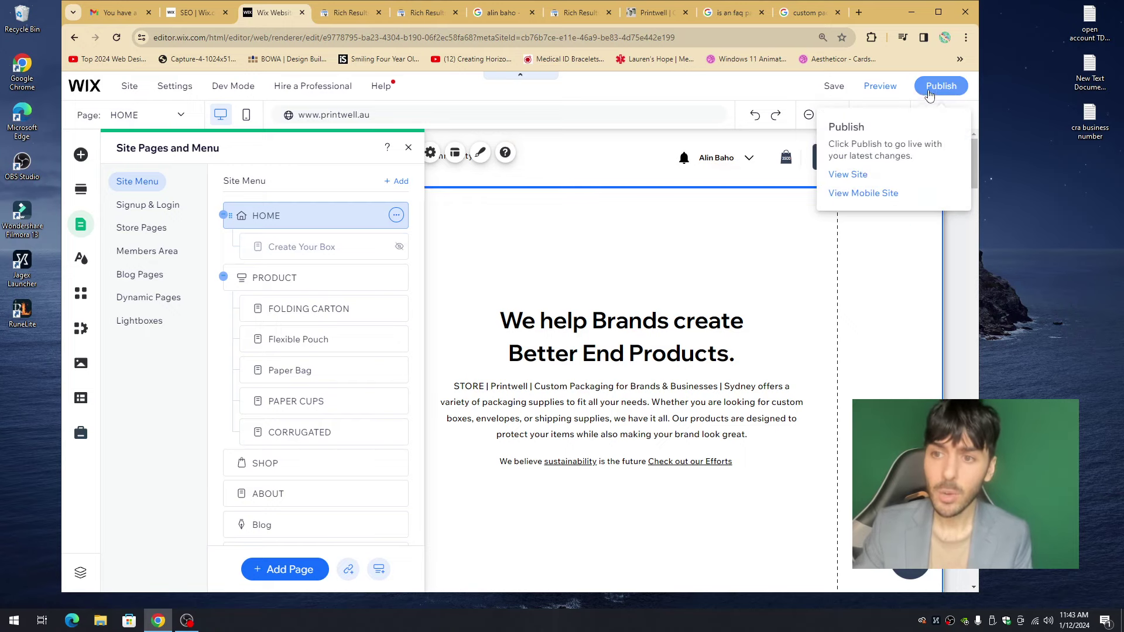
pyautogui.click(848, 175)
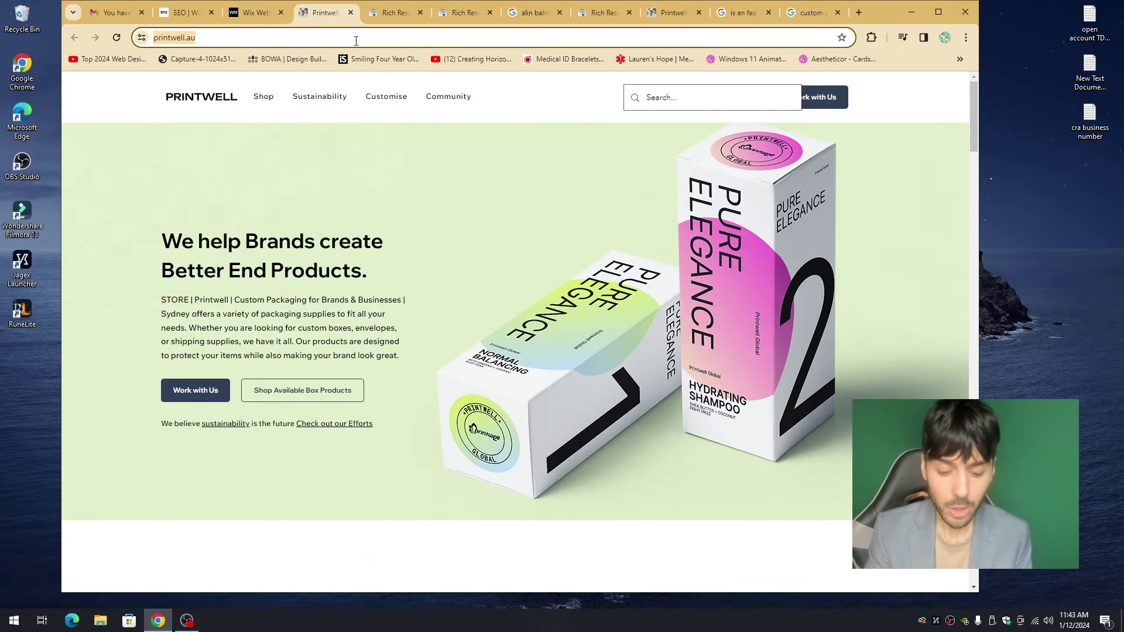
pyautogui.write('google page speed')
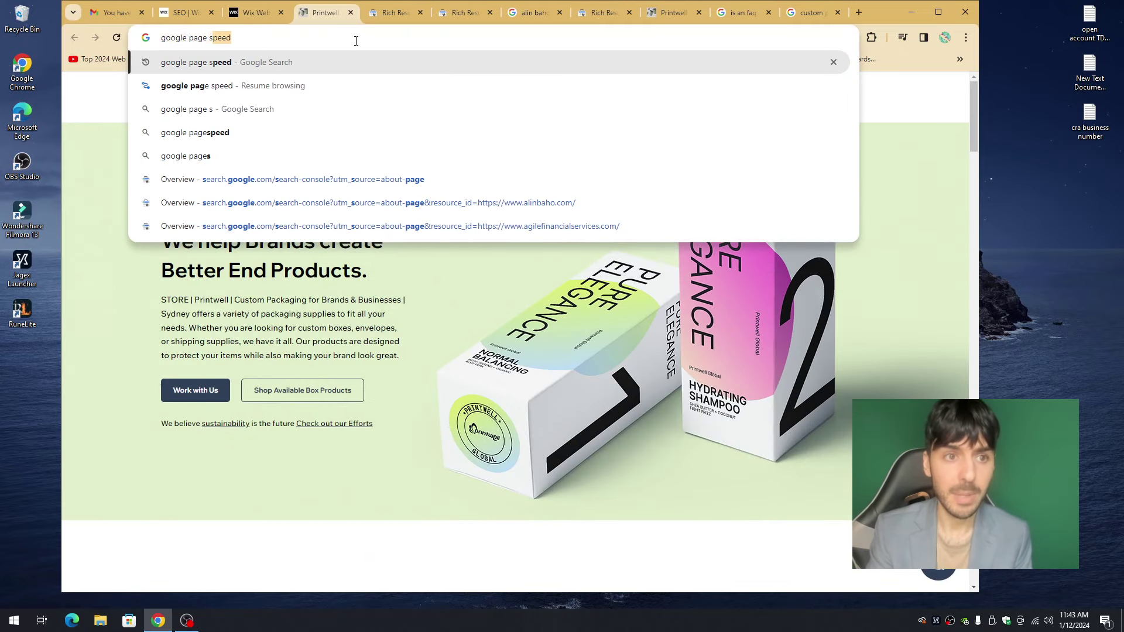
pyautogui.press('Return')
pyautogui.click(262, 212)
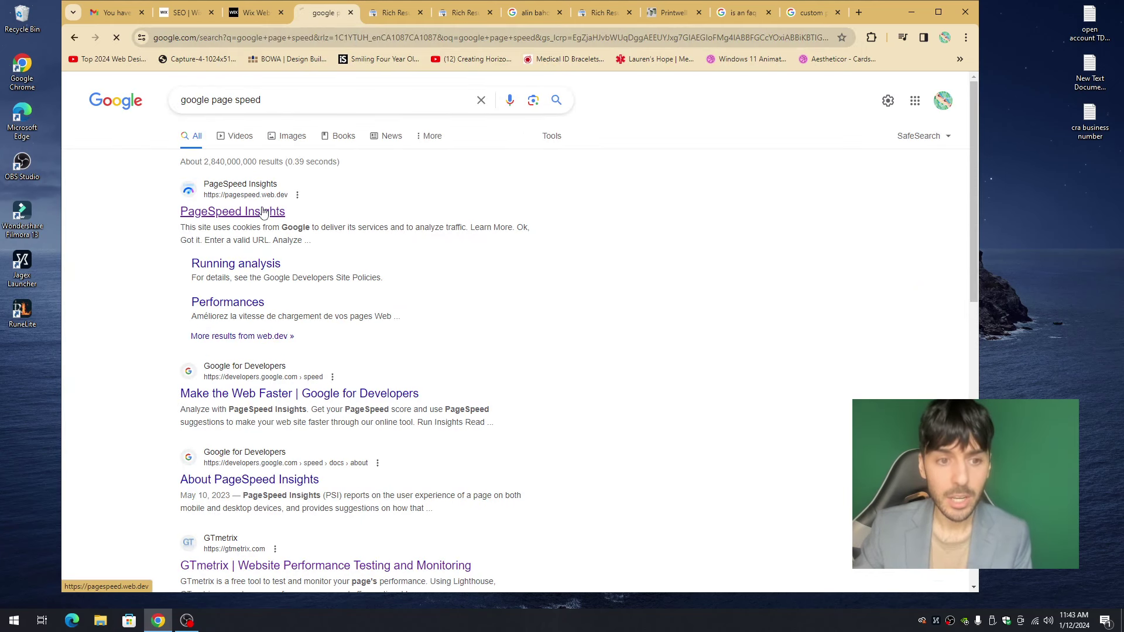
pyautogui.click(356, 132)
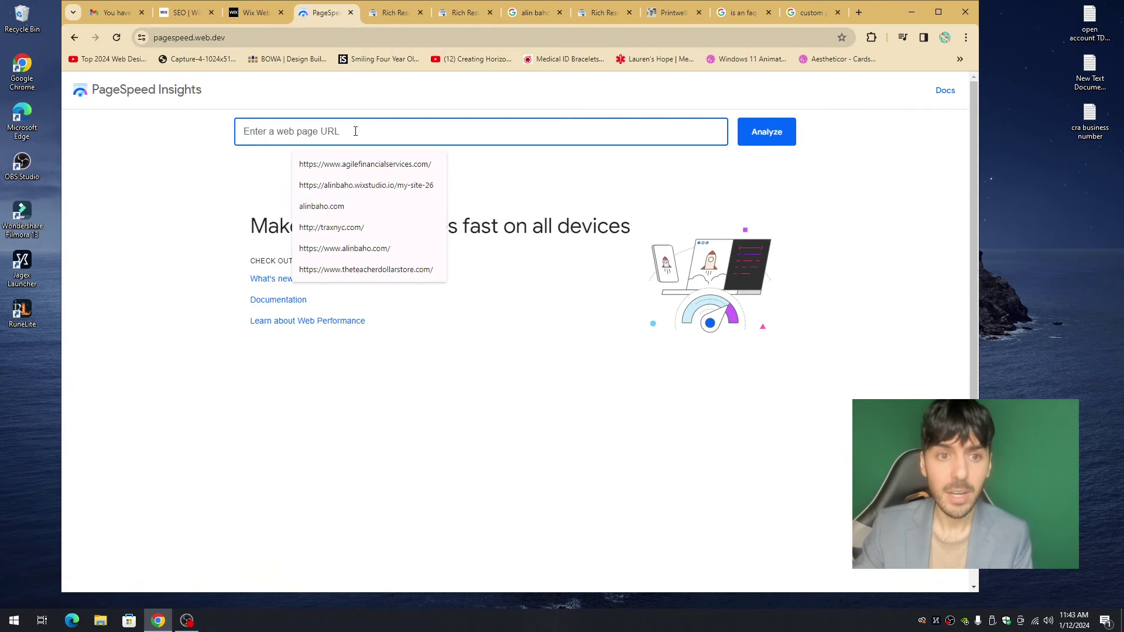
pyautogui.write('https://www.printwell.au/')
pyautogui.click(762, 140)
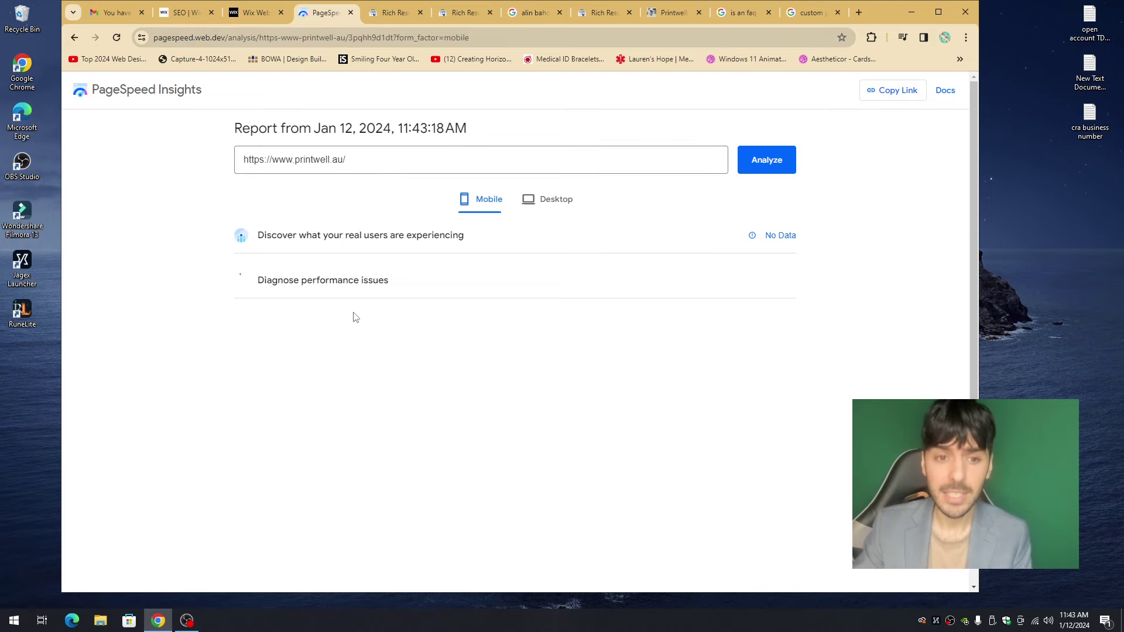
pyautogui.scroll(-2, 415, 302)
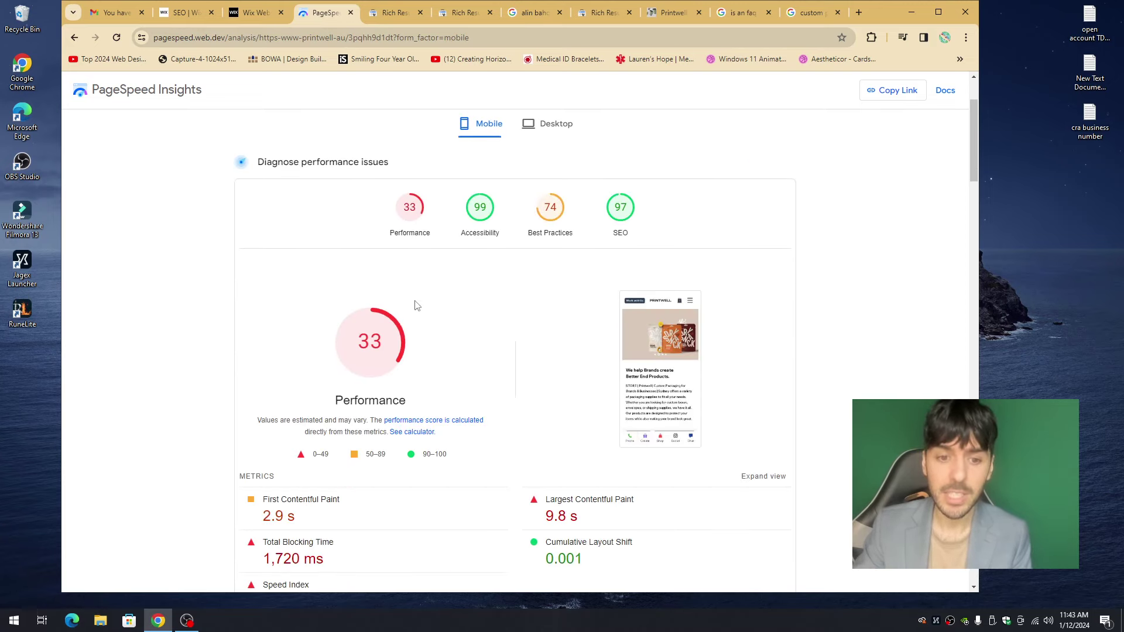
pyautogui.scroll(2, 373, 359)
pyautogui.moveTo(379, 464)
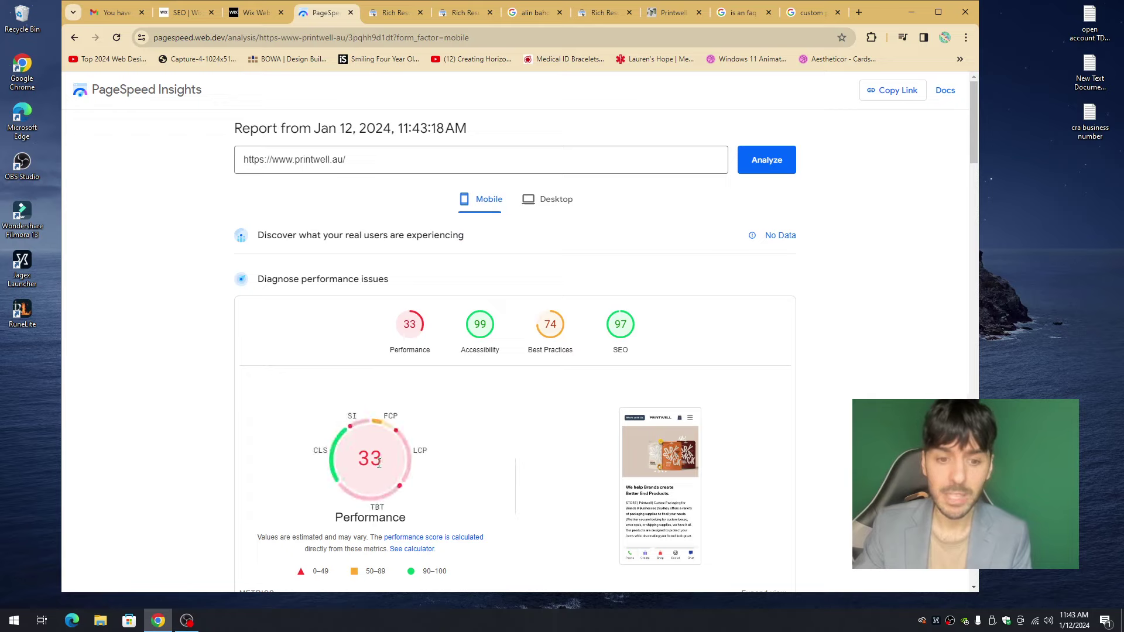
# - Compare mobile and desktop results, noting desktop Performance 67 and SEO 92, then close the report
pyautogui.click(537, 210)
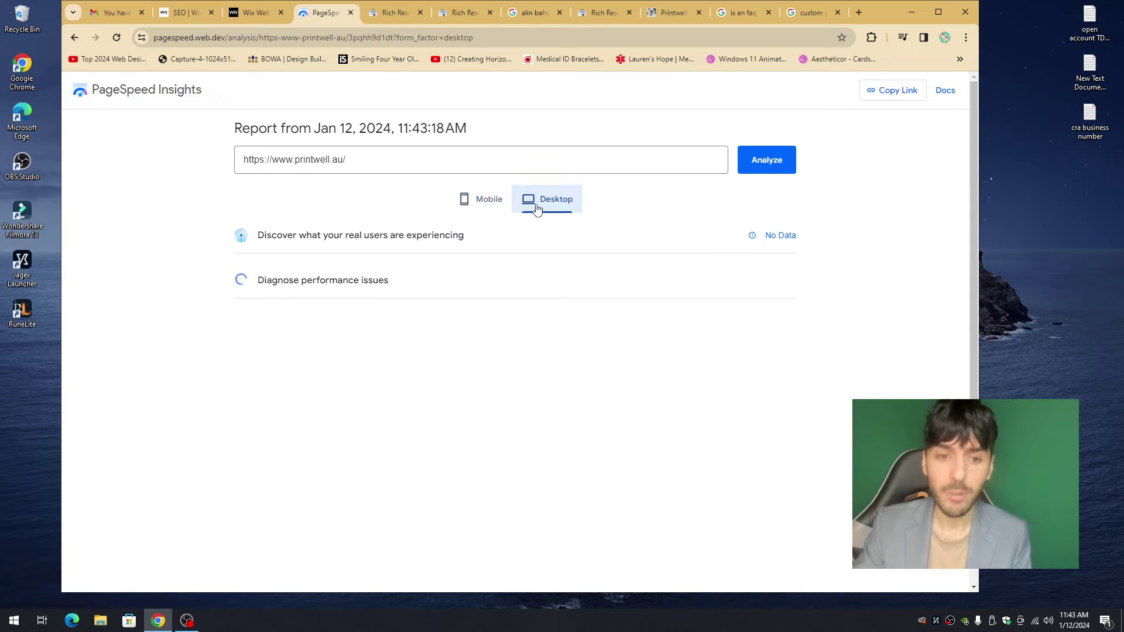
pyautogui.click(492, 210)
pyautogui.scroll(-4, 527, 305)
pyautogui.scroll(1, 399, 284)
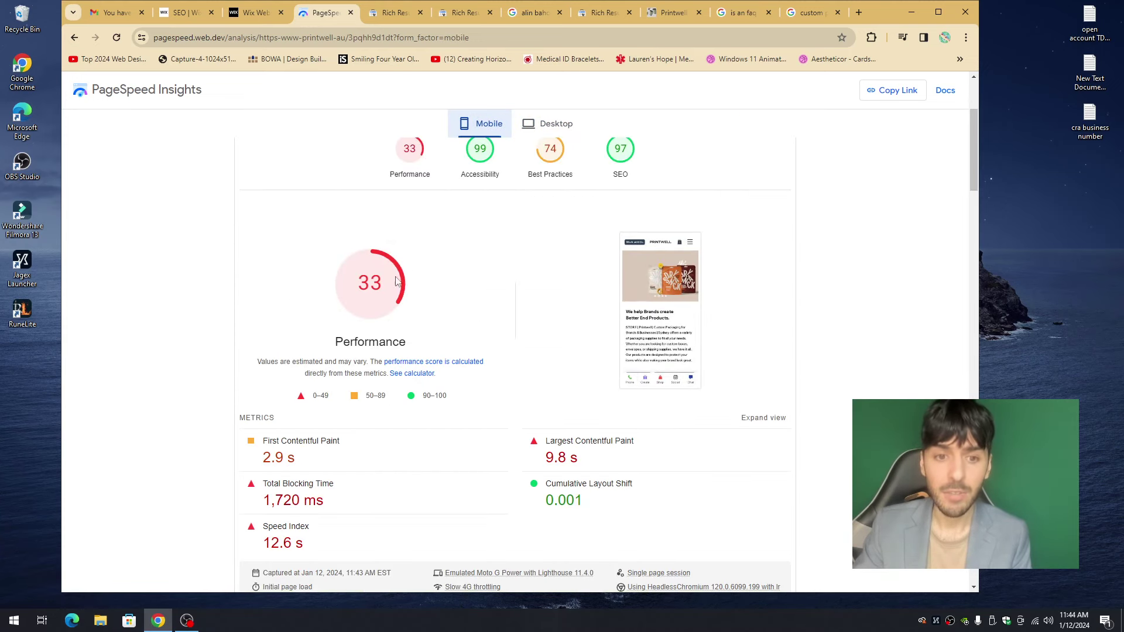
pyautogui.moveTo(400, 308)
pyautogui.scroll(3, 514, 297)
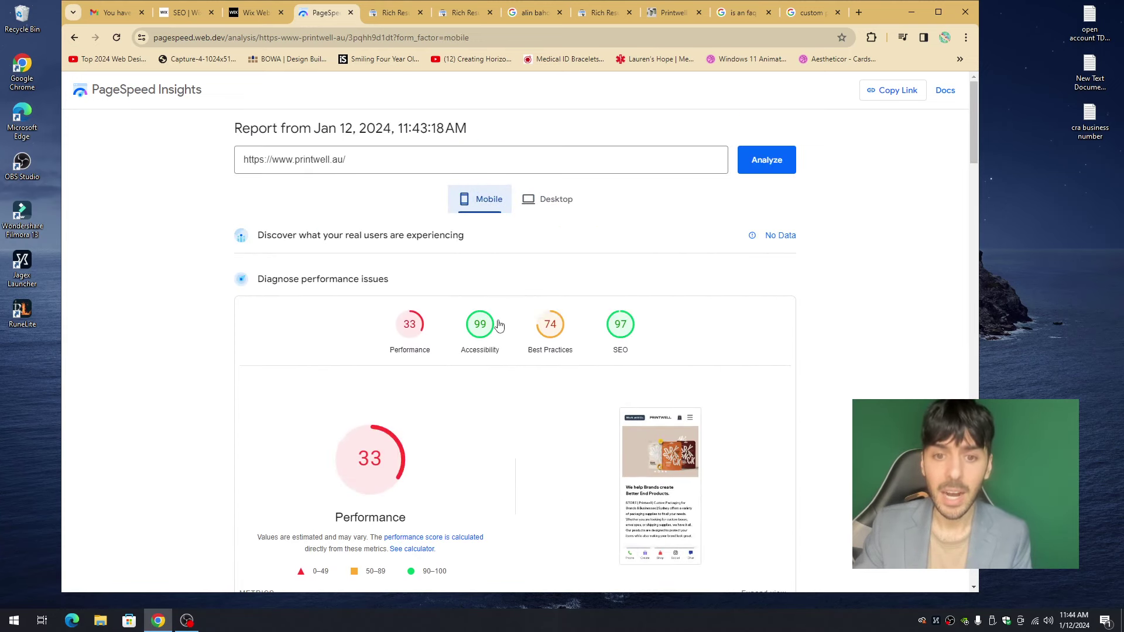
pyautogui.click(514, 206)
pyautogui.scroll(-4, 517, 269)
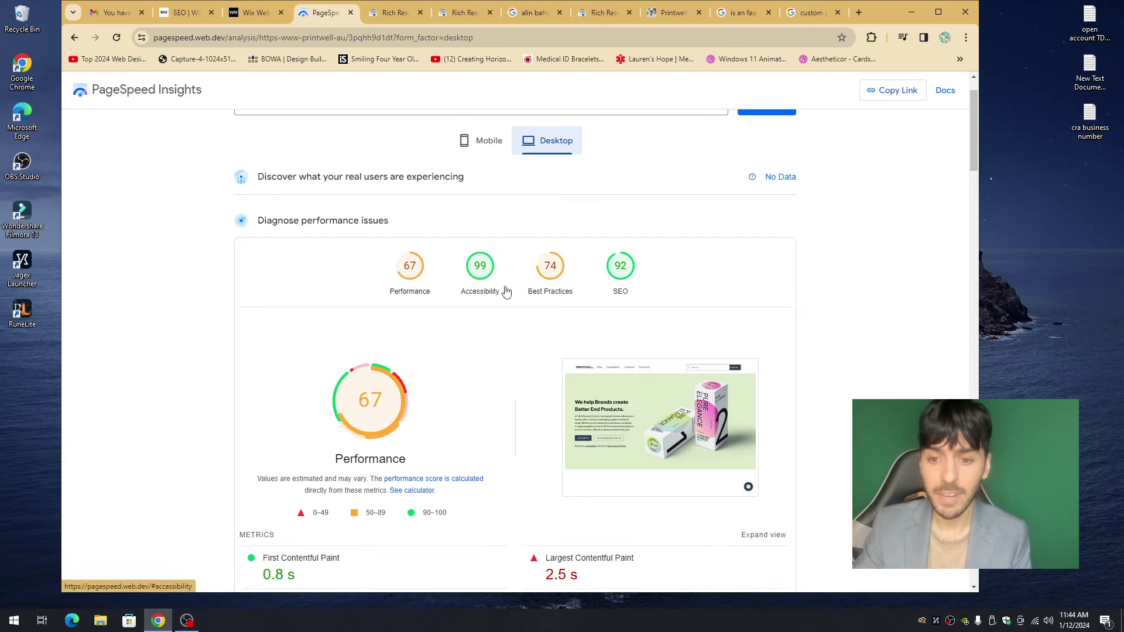
pyautogui.scroll(4, 480, 293)
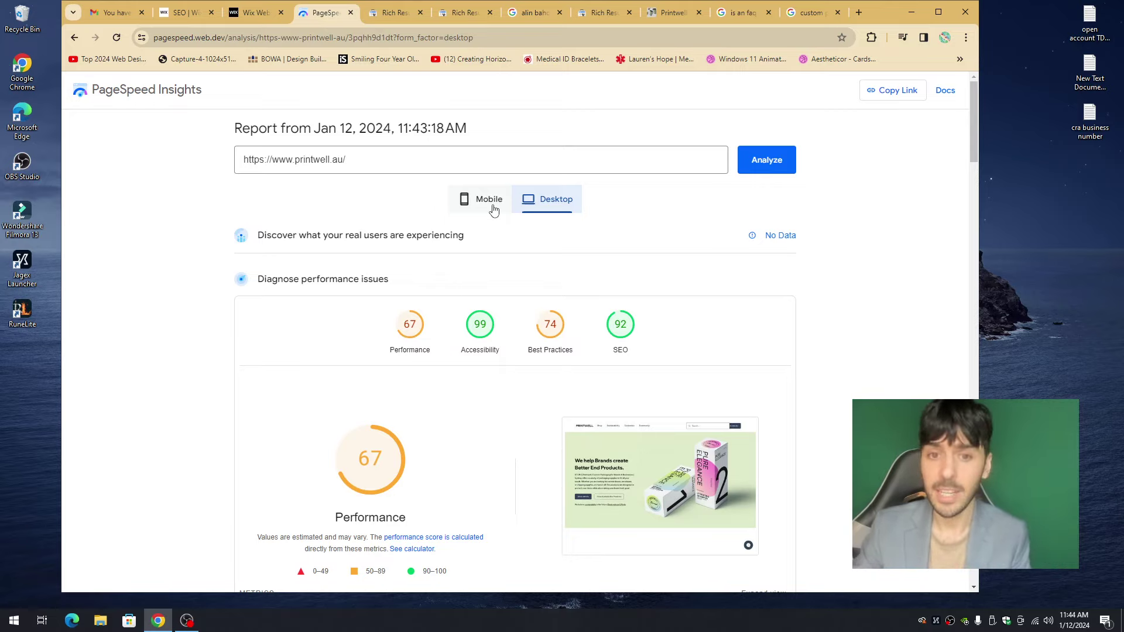
pyautogui.click(350, 12)
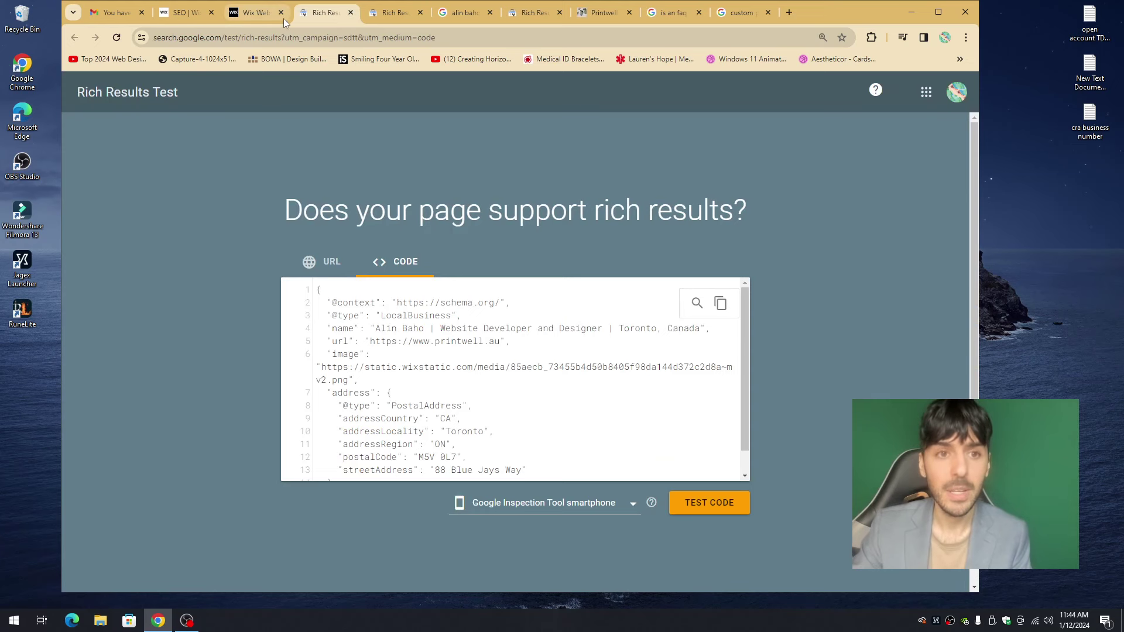
# - Review the HOME page's SEO basics, Advanced SEO and Social share settings, then go to the SEO dashboard
pyautogui.click(258, 12)
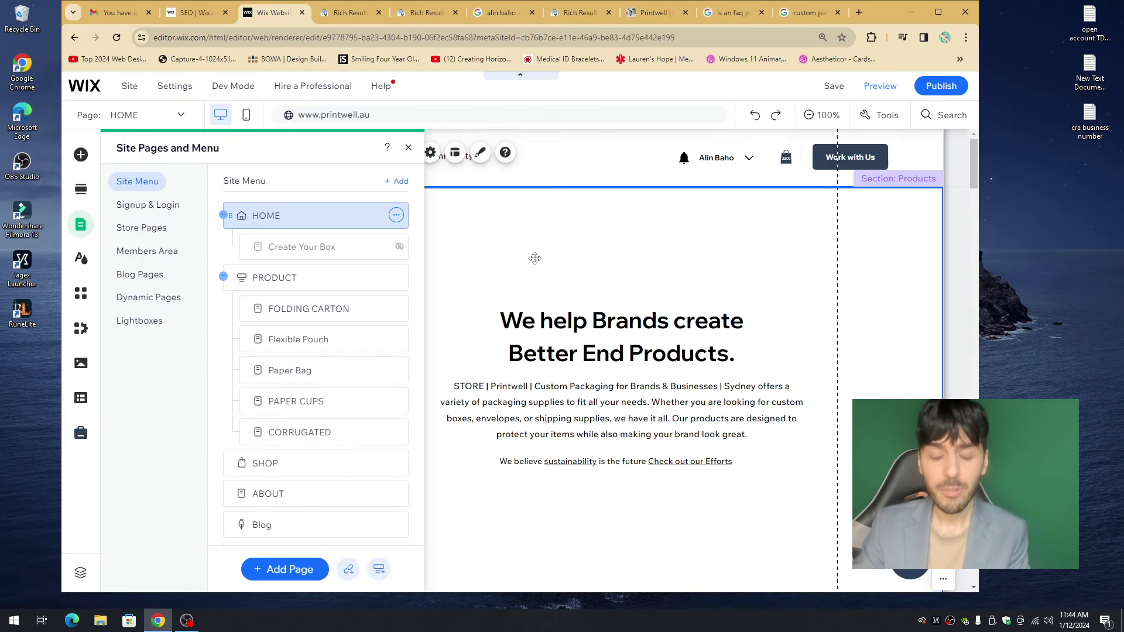
pyautogui.click(397, 215)
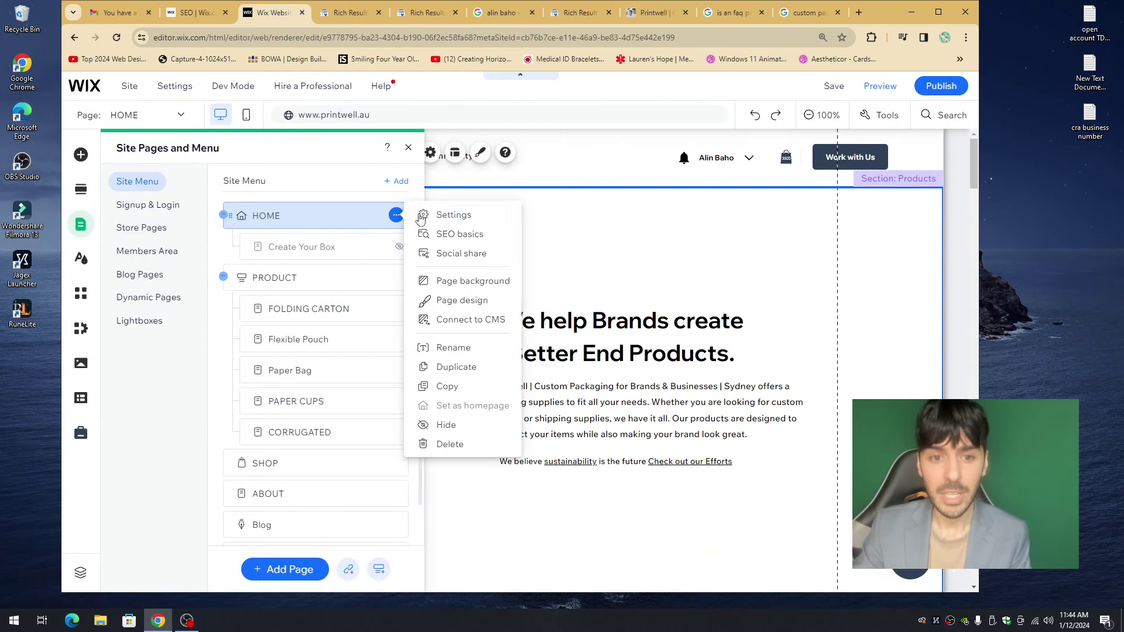
pyautogui.click(458, 213)
pyautogui.click(659, 184)
pyautogui.click(628, 195)
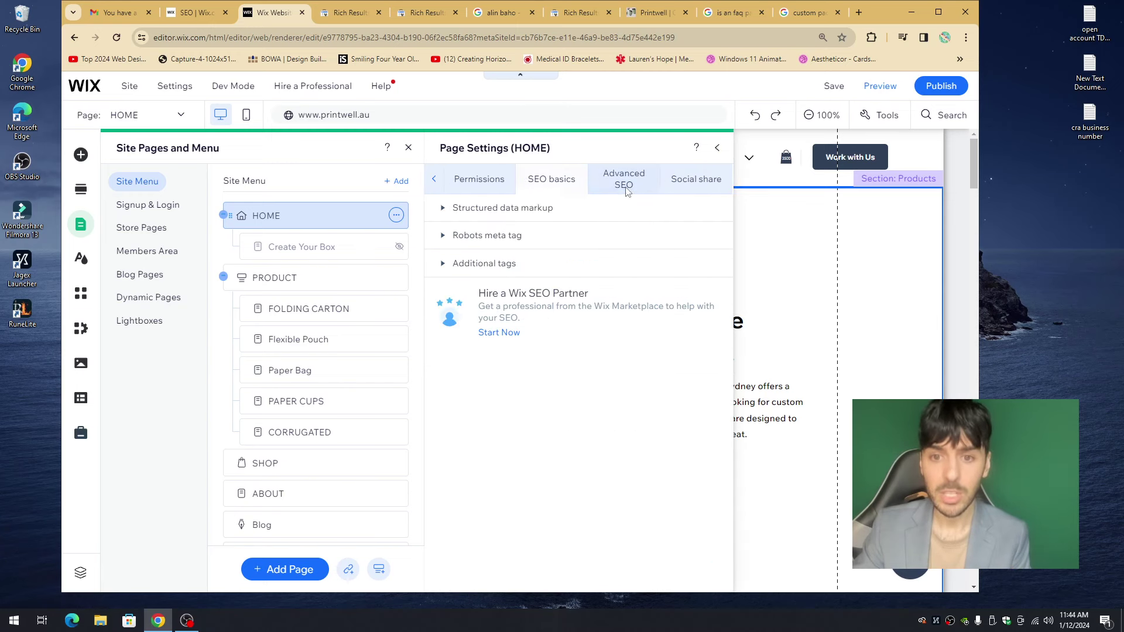
pyautogui.click(686, 190)
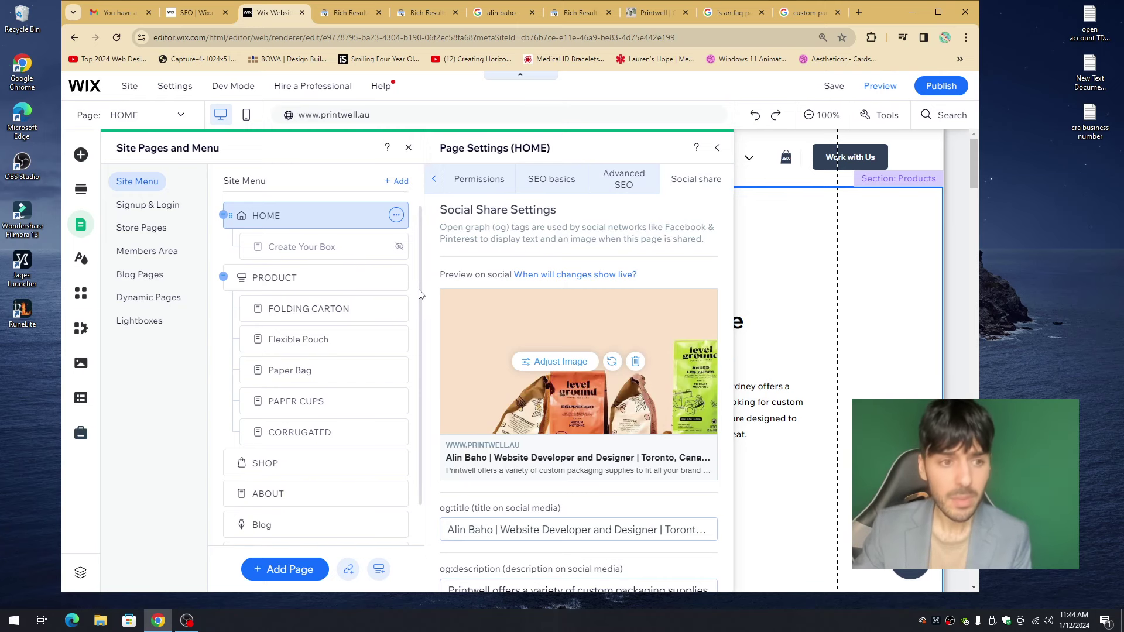
pyautogui.click(199, 19)
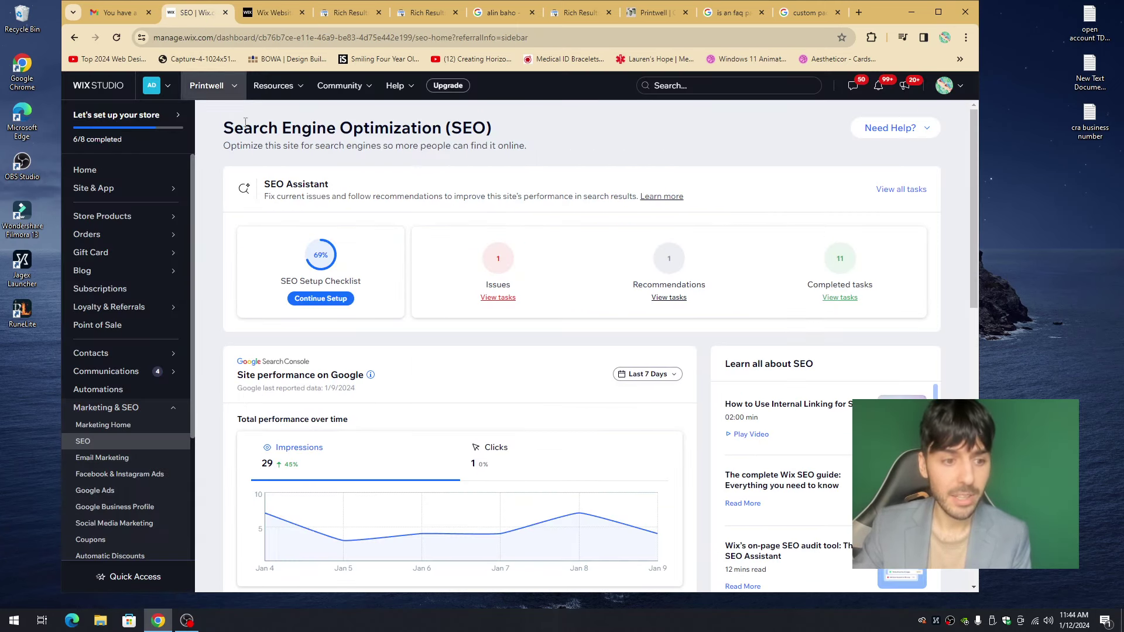
# - Expand the homepage title and homepage description tasks in Step 1 of the SEO Setup Checklist
pyautogui.click(329, 299)
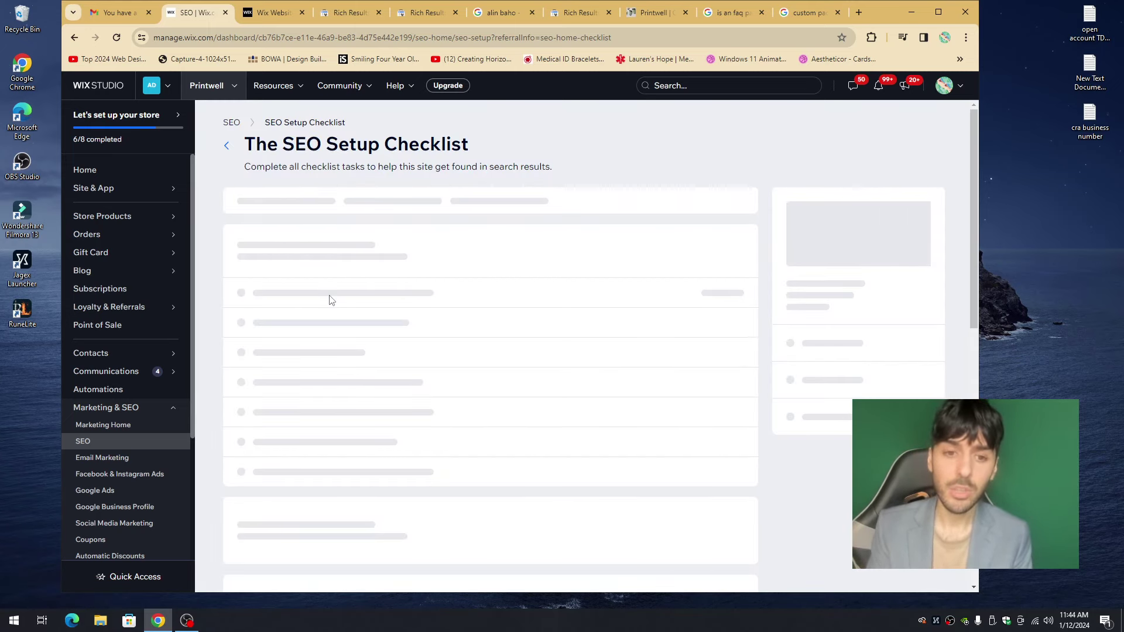
pyautogui.click(329, 300)
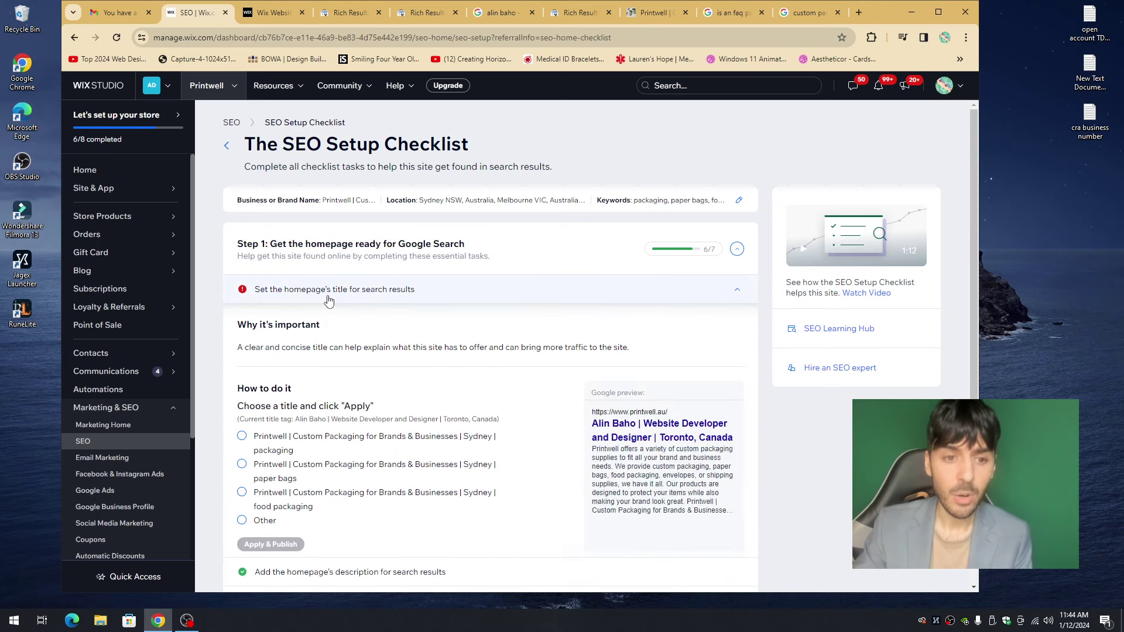
pyautogui.scroll(-2, 329, 375)
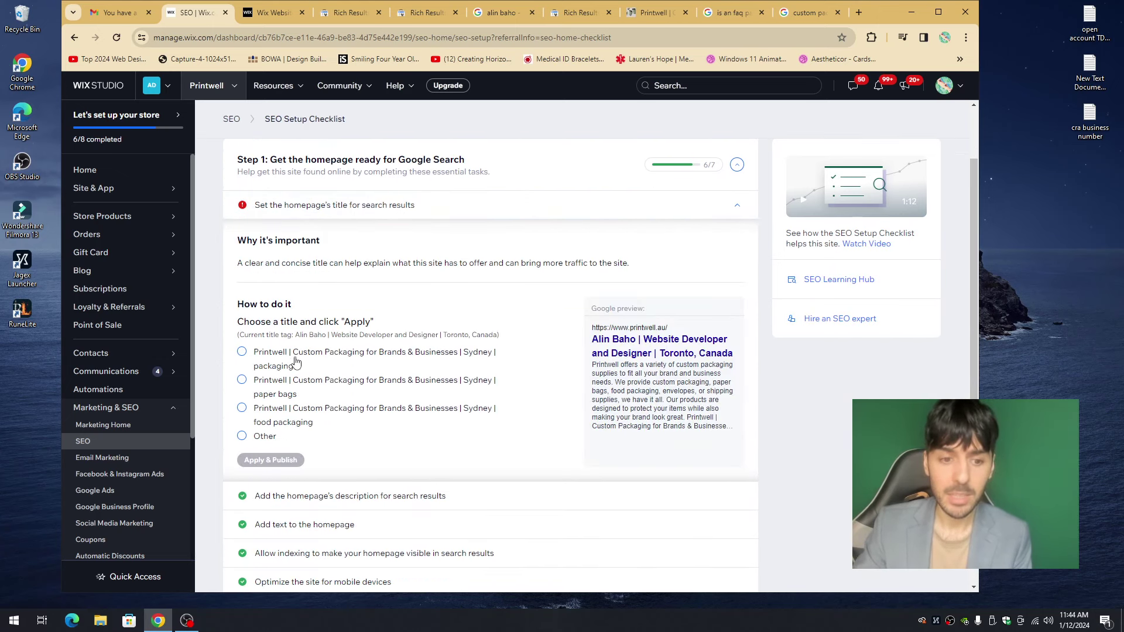
pyautogui.click(334, 267)
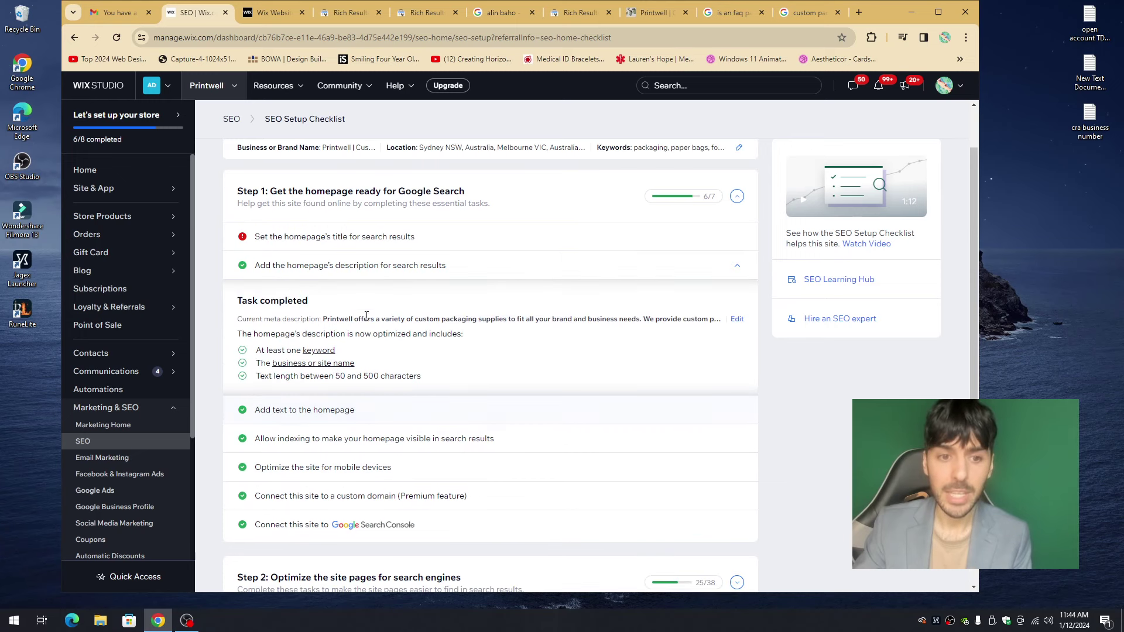
pyautogui.scroll(-1, 367, 316)
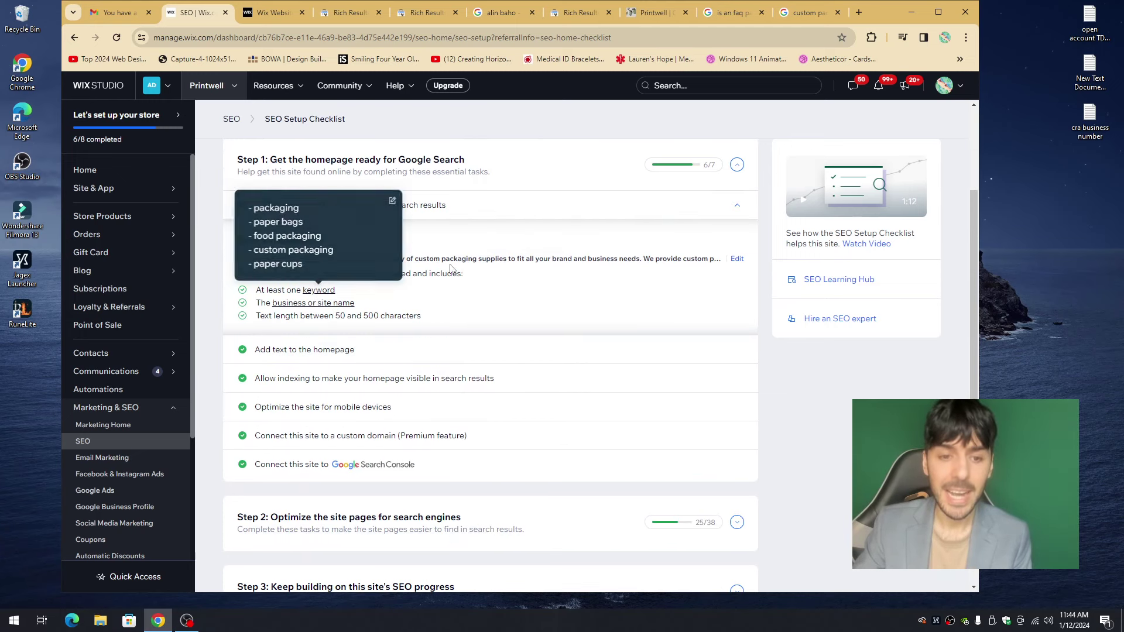
pyautogui.scroll(1, 462, 275)
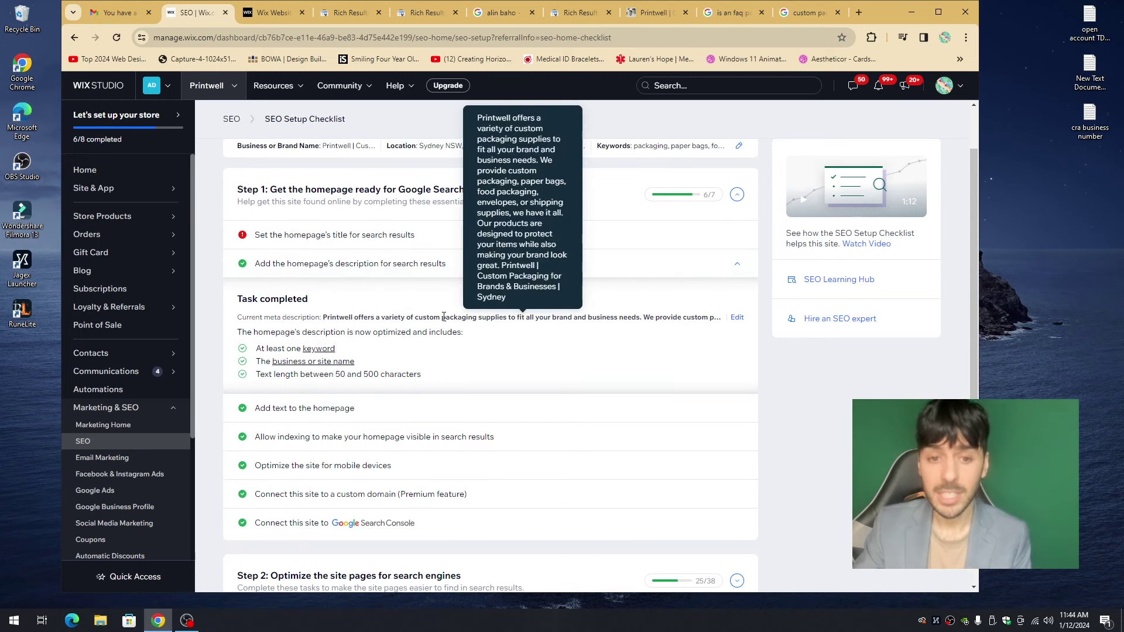
pyautogui.scroll(-2, 443, 317)
pyautogui.scroll(3, 531, 349)
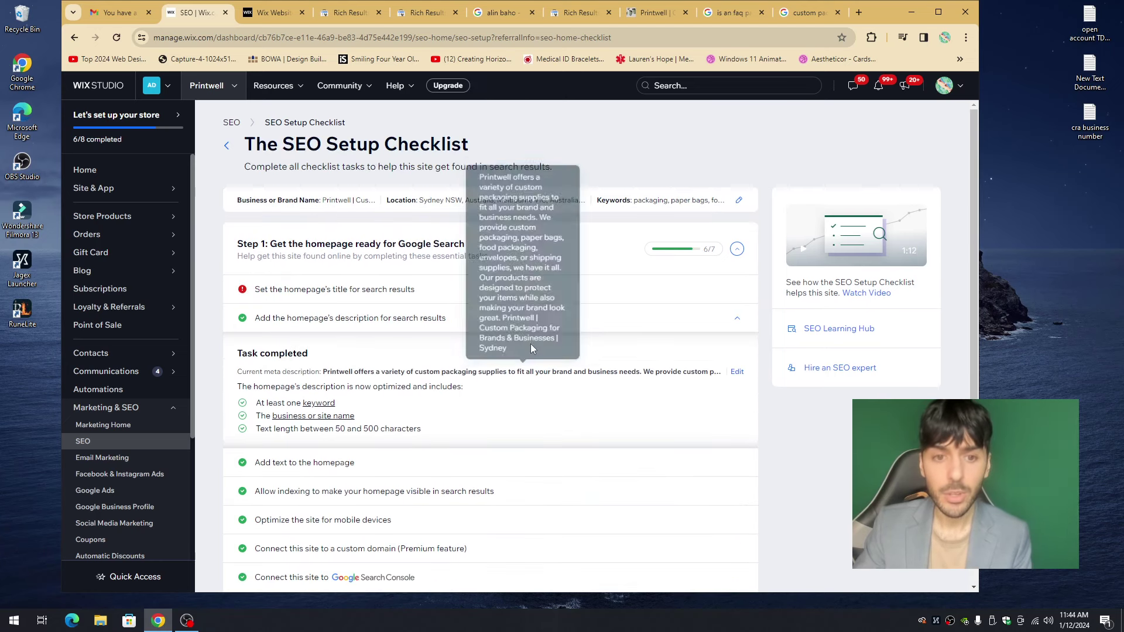
# - Open Step 2, list all 38 page optimization tasks, and expand the homepage alt text task
pyautogui.click(736, 249)
pyautogui.click(737, 318)
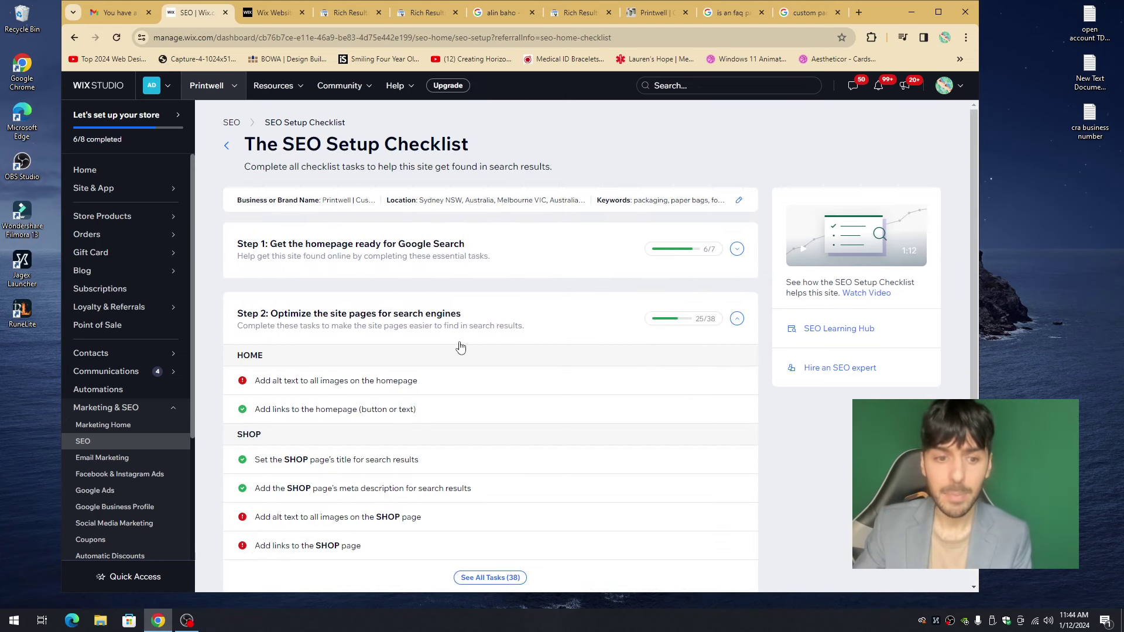
pyautogui.scroll(-1, 461, 347)
pyautogui.click(489, 474)
pyautogui.scroll(-4, 406, 327)
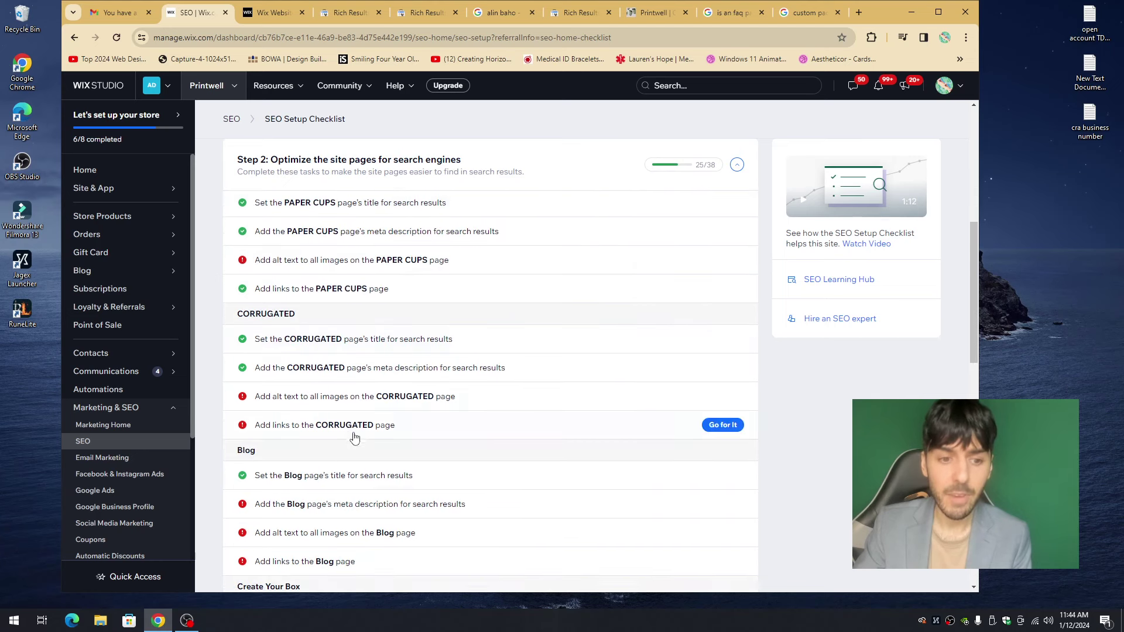
pyautogui.scroll(5, 355, 438)
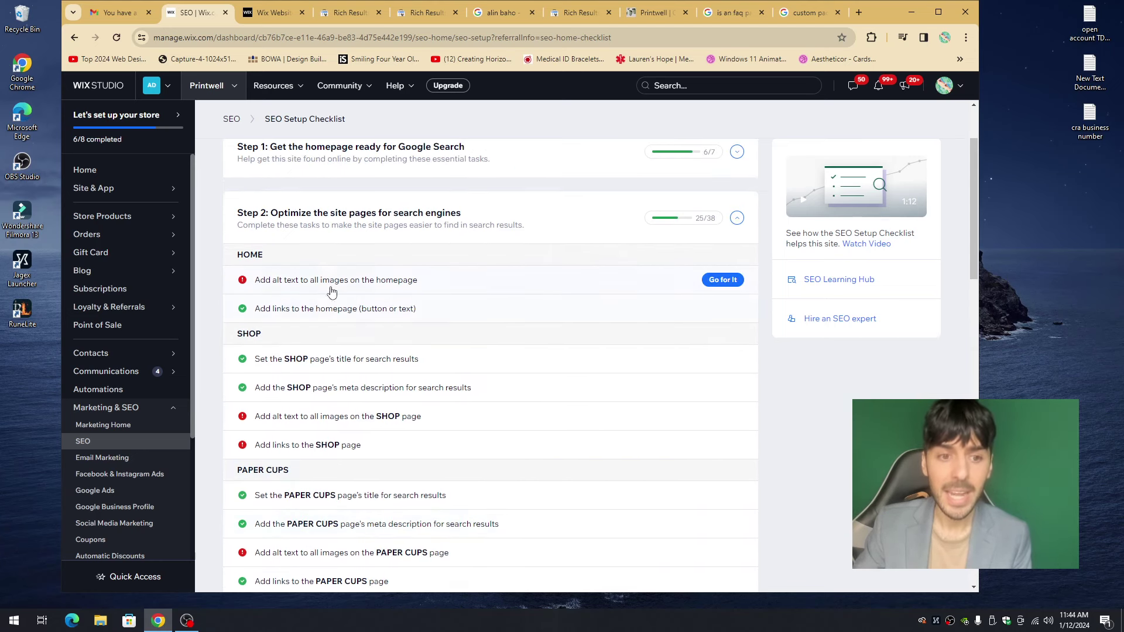
pyautogui.click(331, 282)
pyautogui.scroll(-1, 279, 228)
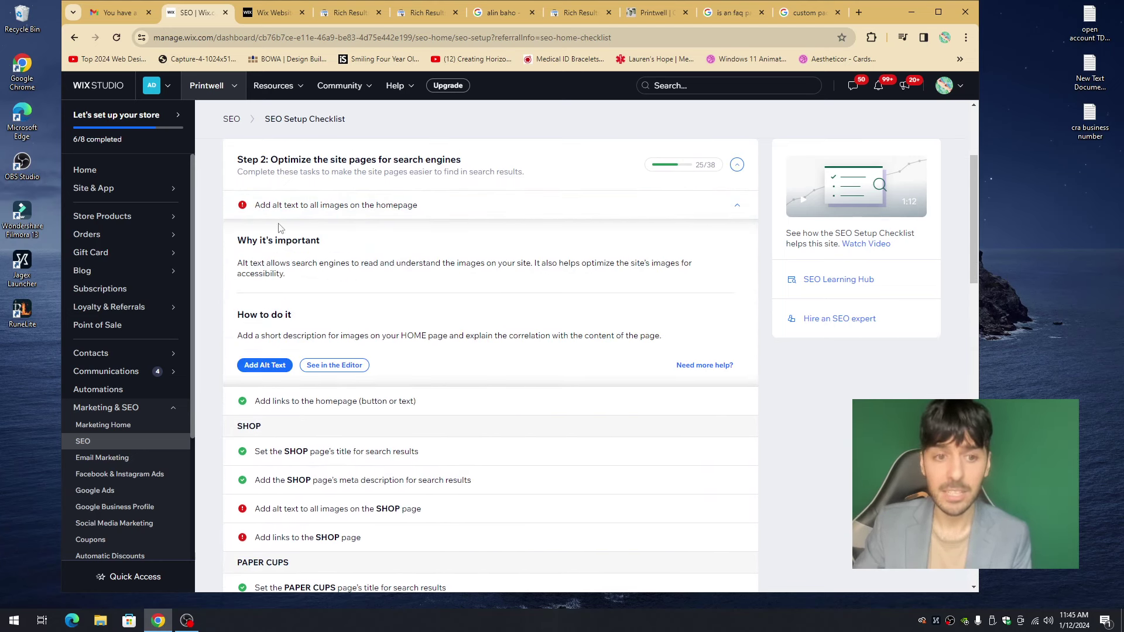
# - After a brief look at the editor, review the SHOP page alt text task and collapse it again
pyautogui.click(280, 13)
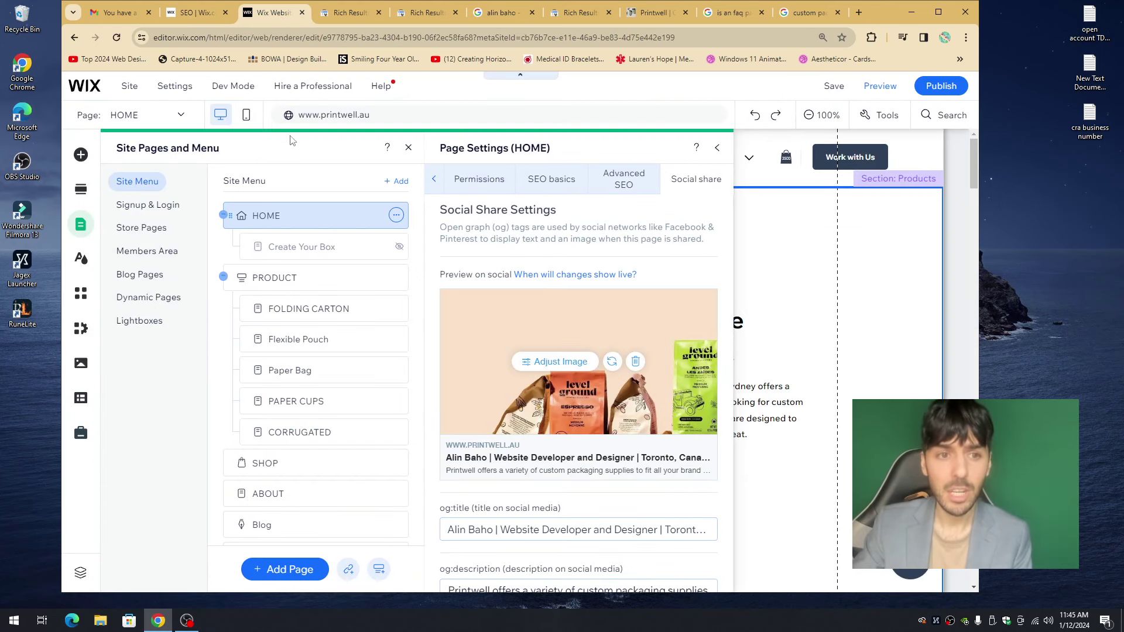
pyautogui.moveTo(175, 87)
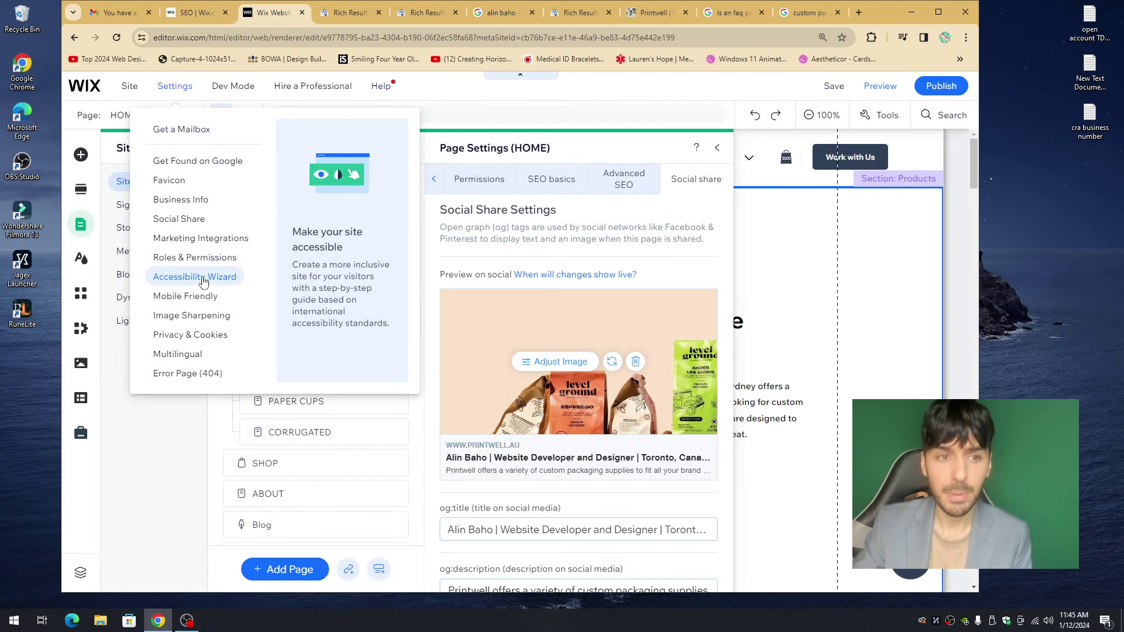
pyautogui.click(196, 16)
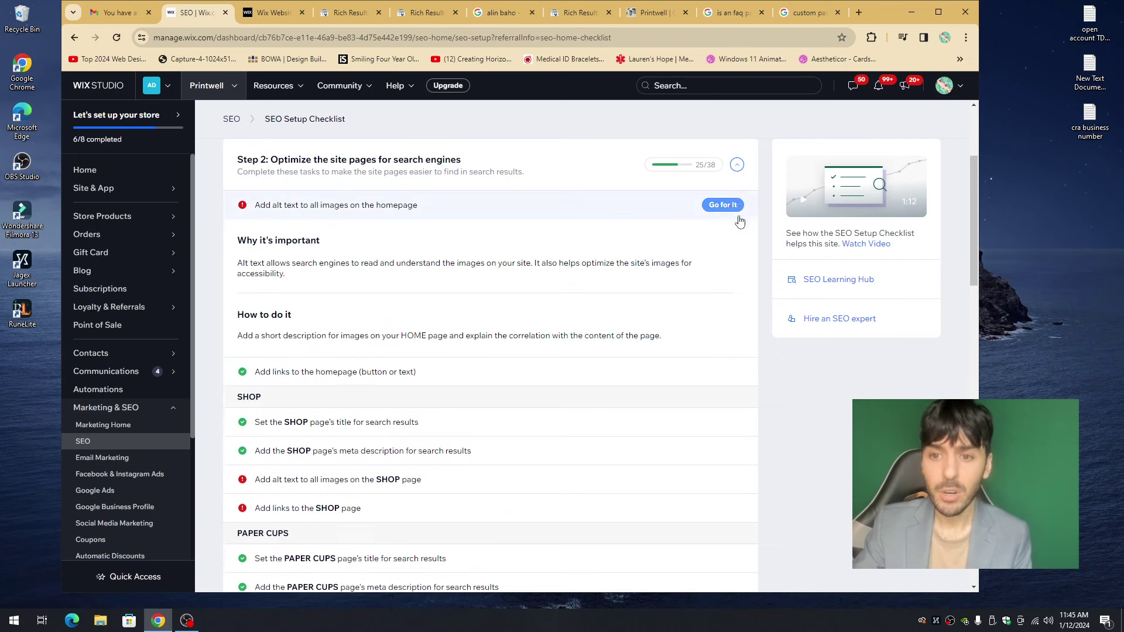
pyautogui.click(736, 206)
pyautogui.click(397, 462)
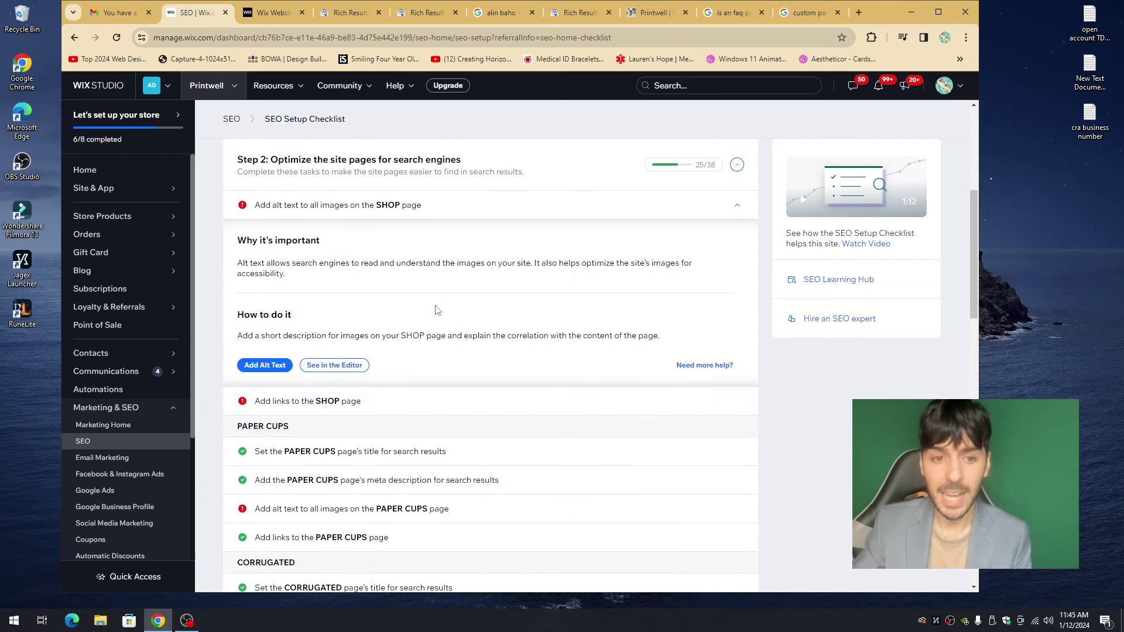
pyautogui.click(451, 326)
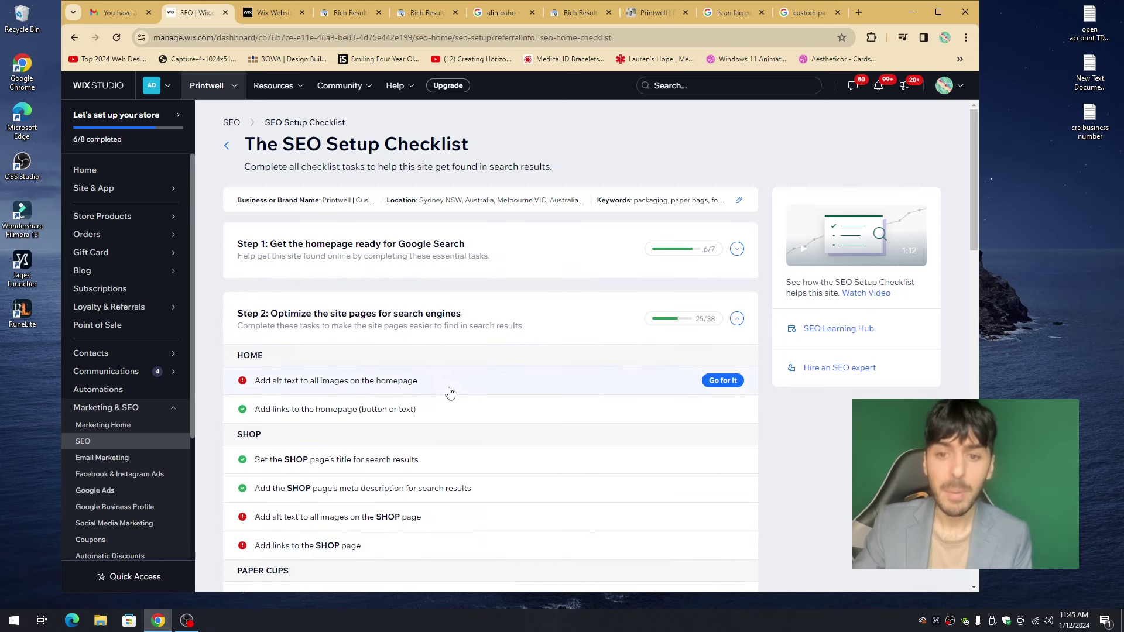
# - Collapse and re-expand Steps 1 and 2 to review the checklist overview
pyautogui.click(736, 319)
pyautogui.click(736, 320)
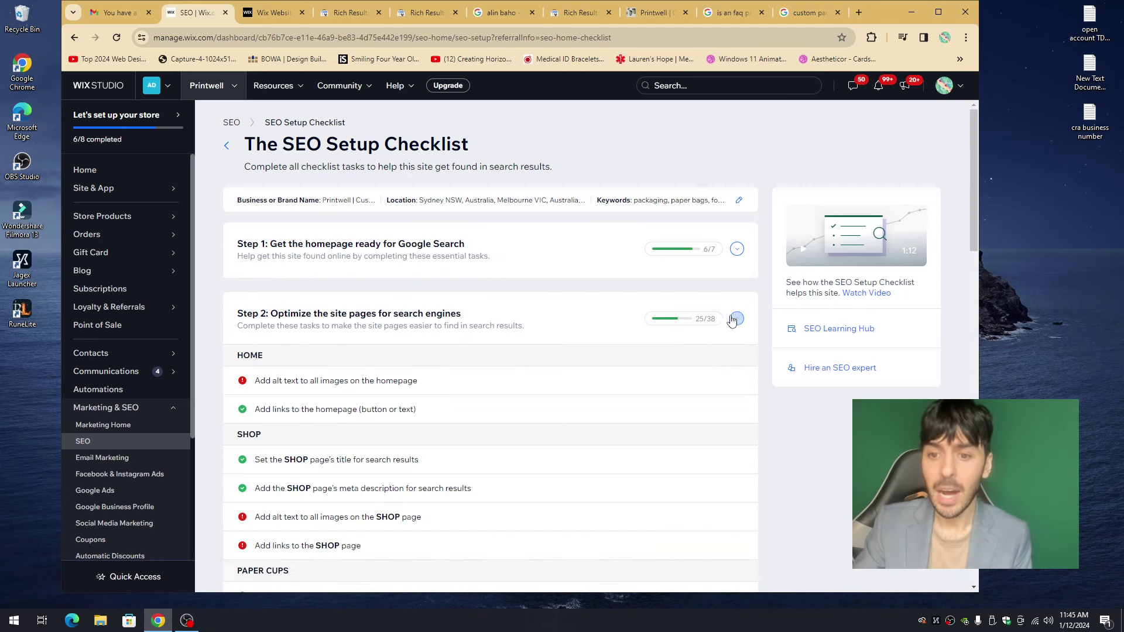
pyautogui.scroll(2, 474, 369)
pyautogui.moveTo(714, 287)
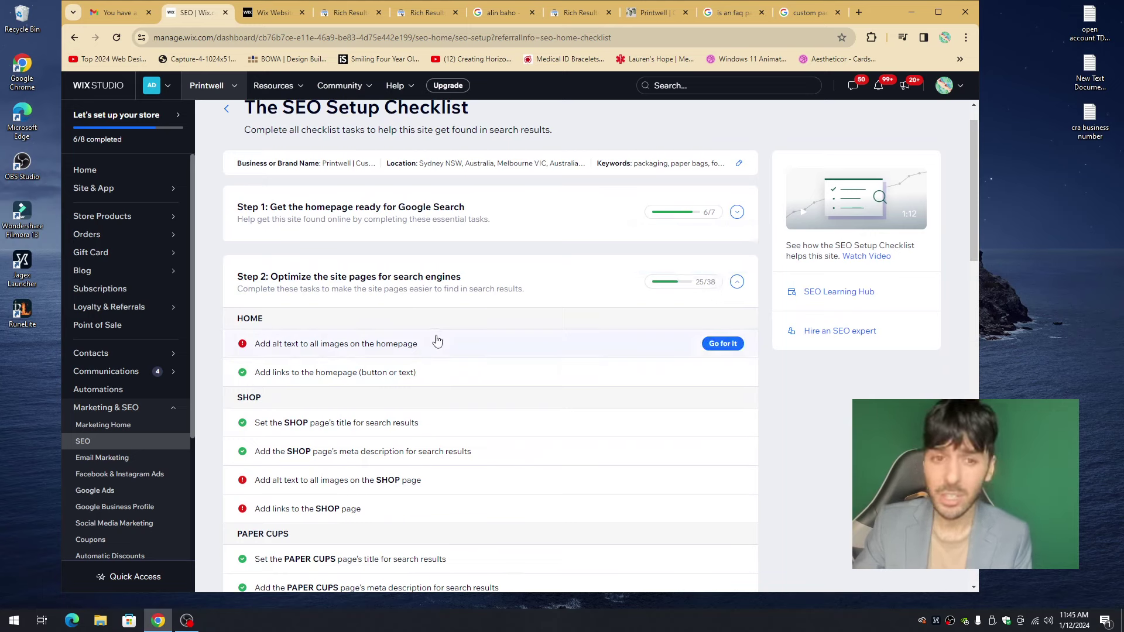
pyautogui.click(739, 214)
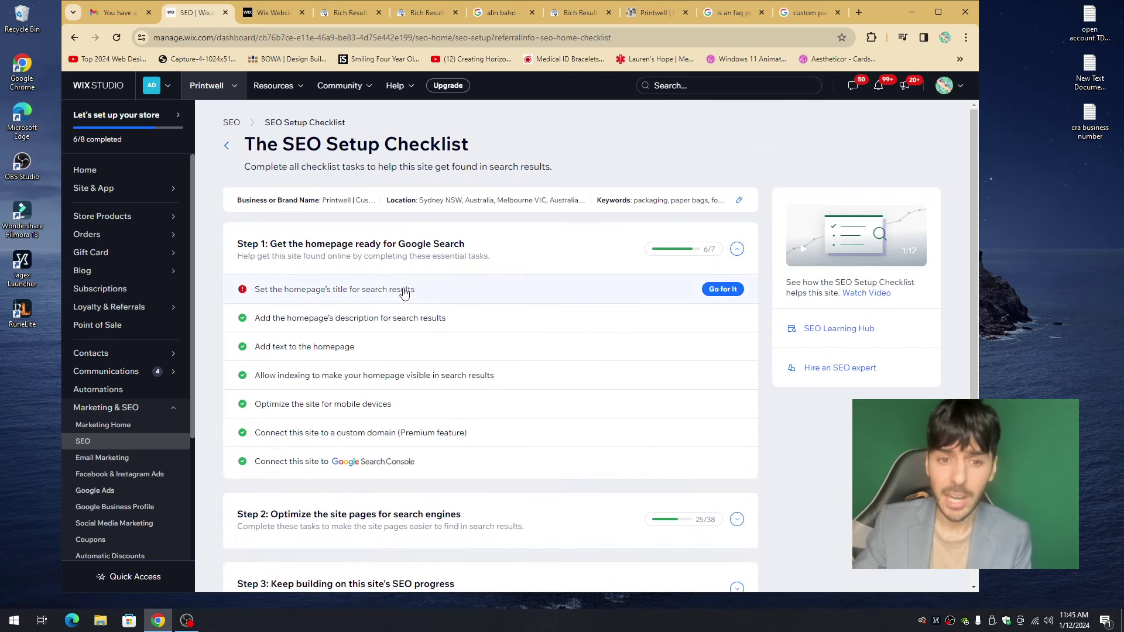
pyautogui.click(737, 249)
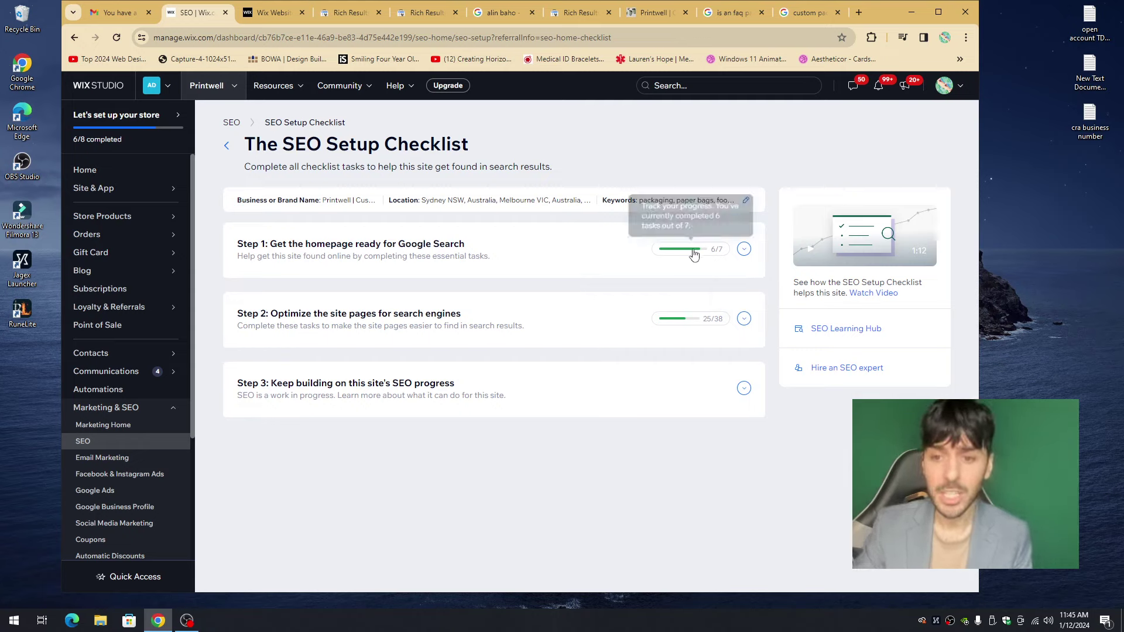
pyautogui.moveTo(729, 322)
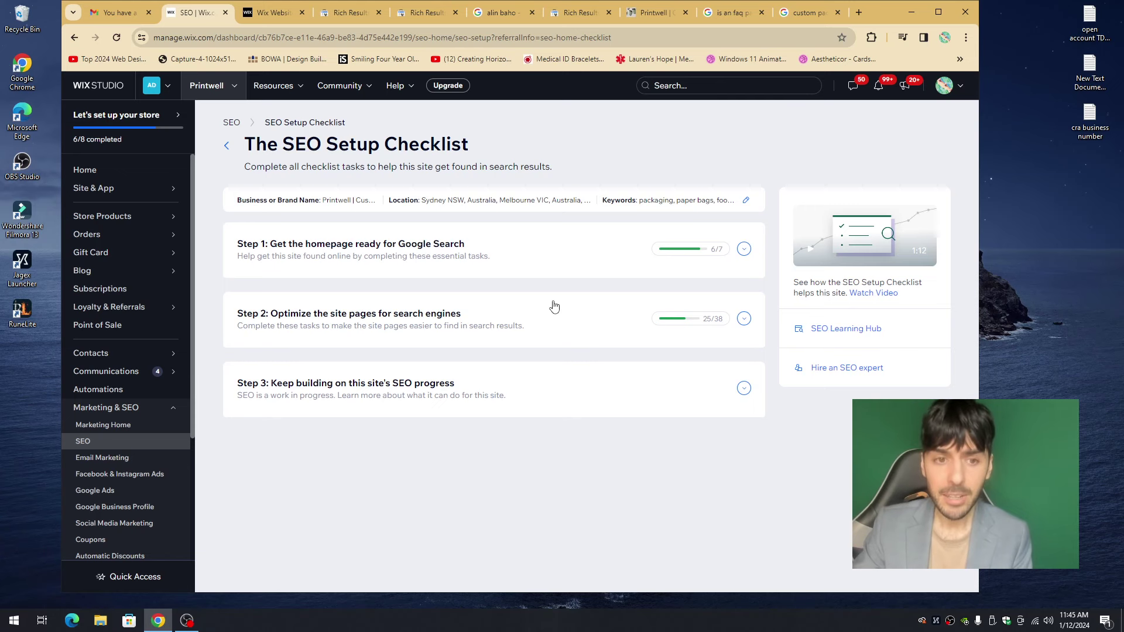
# - Open the Edit setup info dialog and select the business name field
pyautogui.click(748, 201)
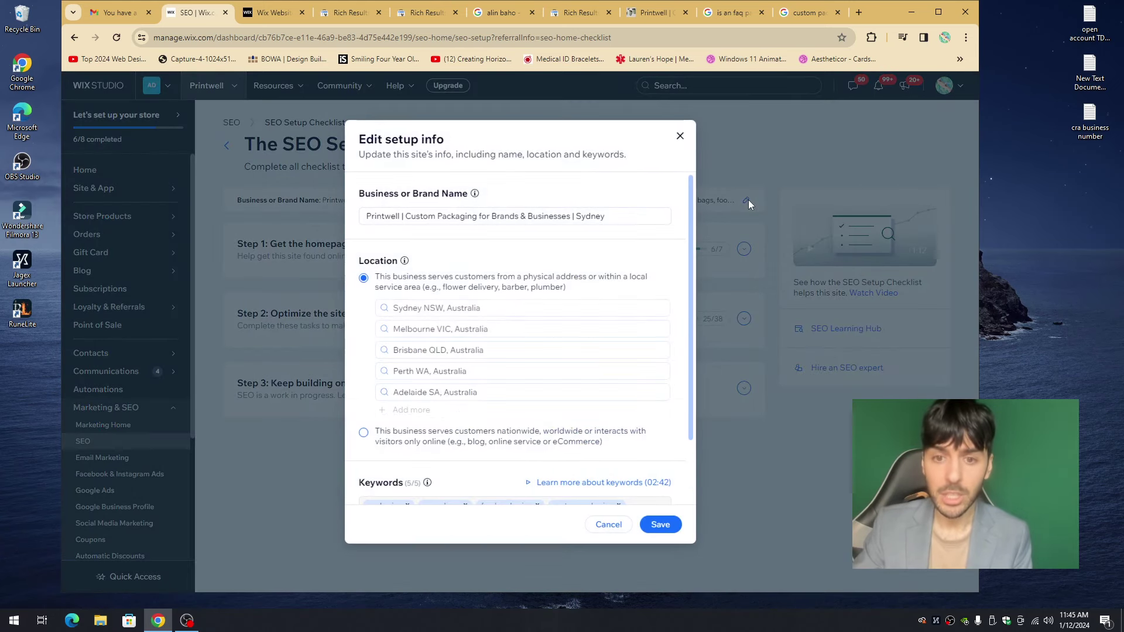
pyautogui.click(680, 140)
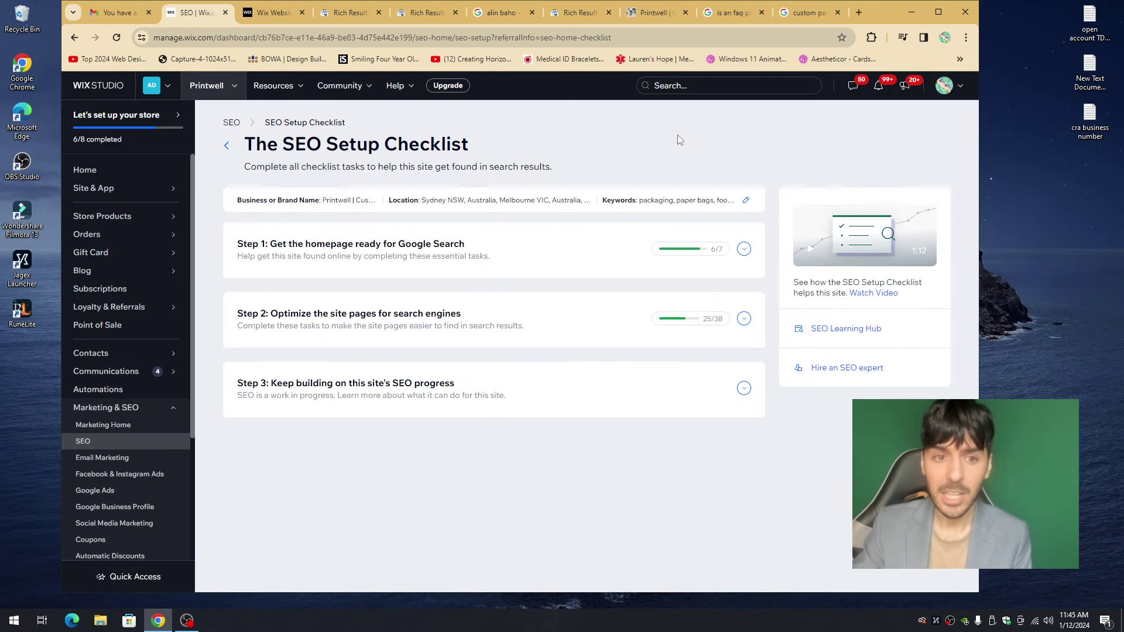
pyautogui.click(748, 202)
pyautogui.tripleClick(476, 213)
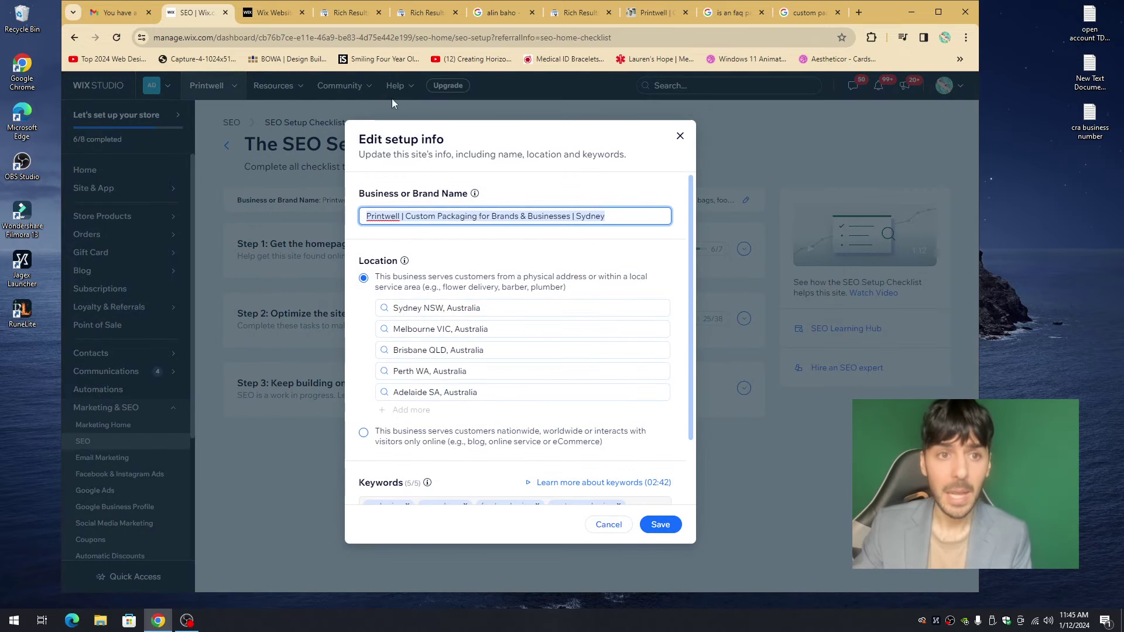
# - Check the homepage title tag in SEO basics and the Rich Results Test tabs, then return to setup info
pyautogui.click(273, 12)
pyautogui.click(552, 178)
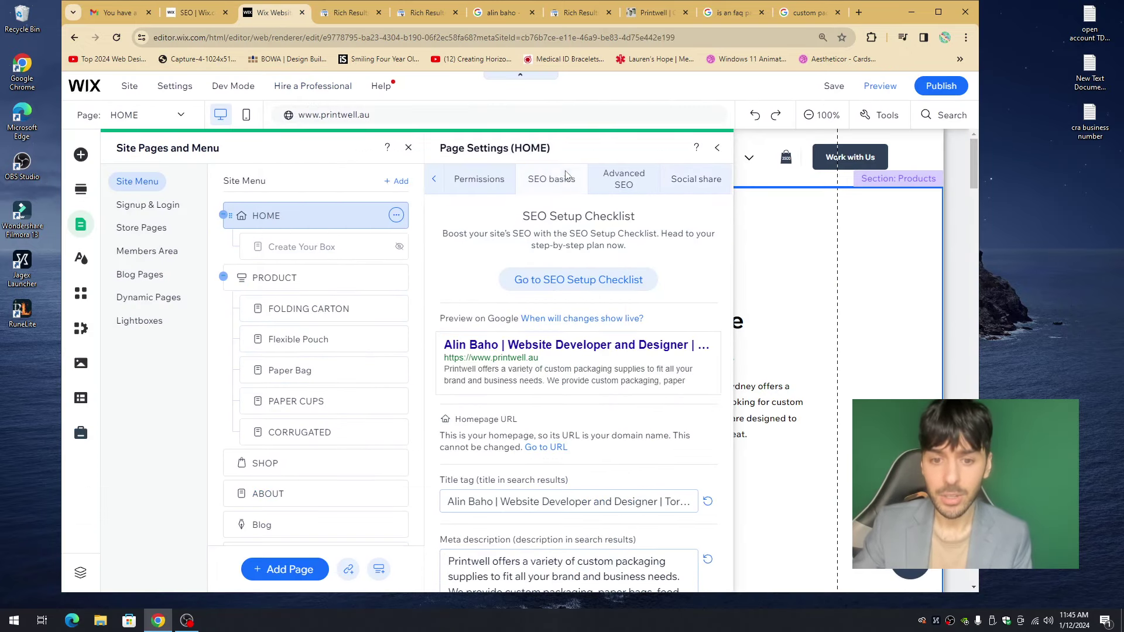
pyautogui.scroll(-2, 548, 465)
pyautogui.tripleClick(540, 413)
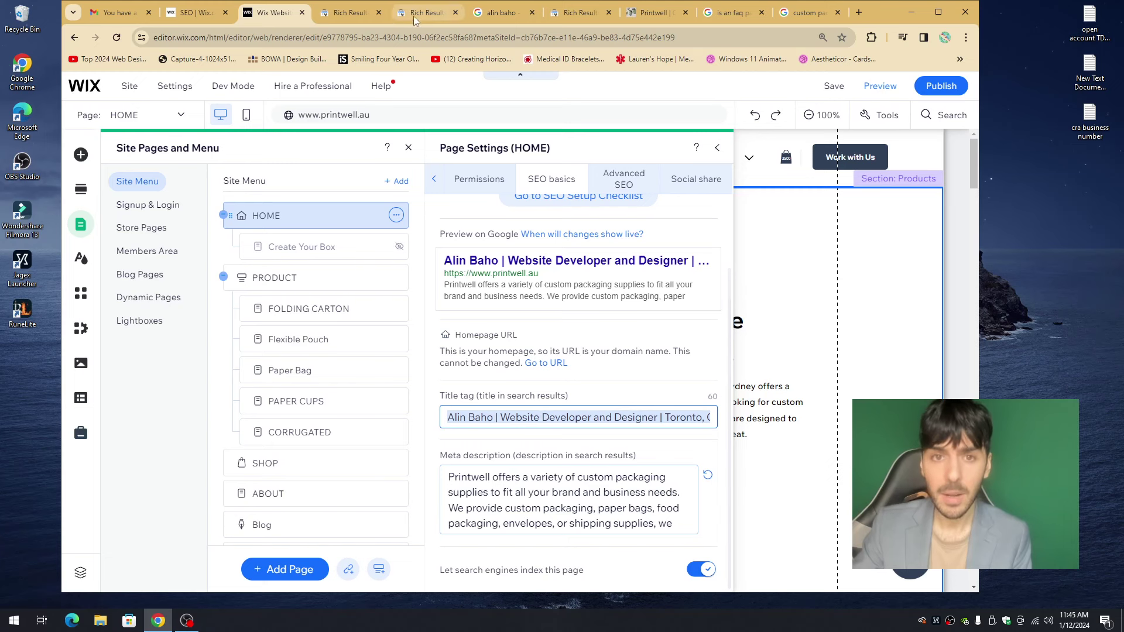
pyautogui.click(339, 14)
pyautogui.click(423, 12)
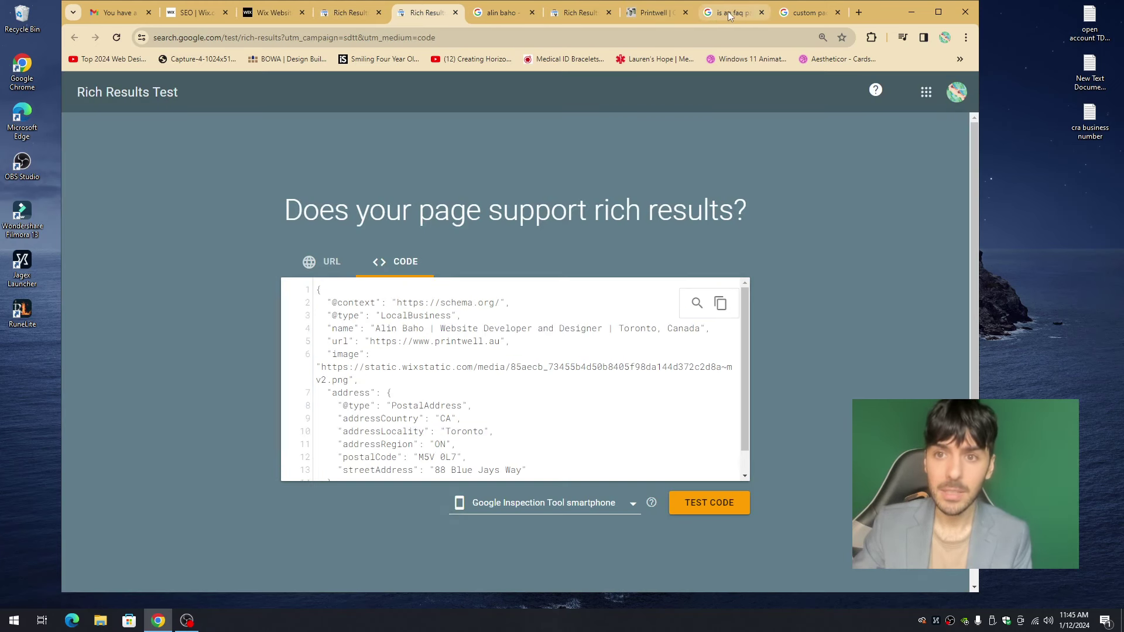
pyautogui.click(277, 22)
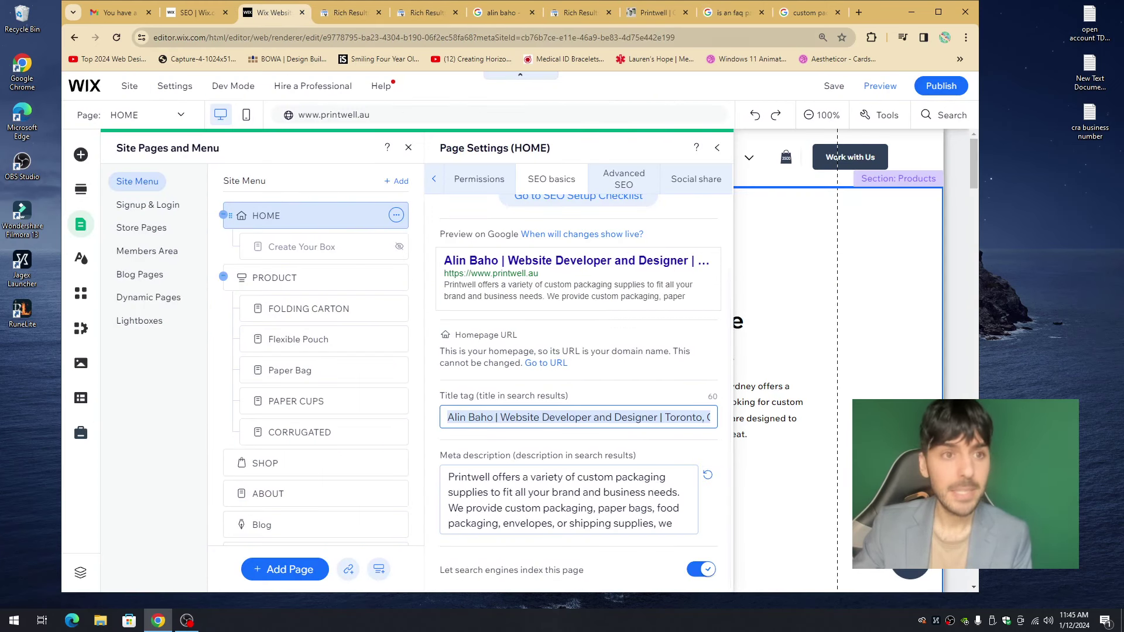
pyautogui.click(199, 19)
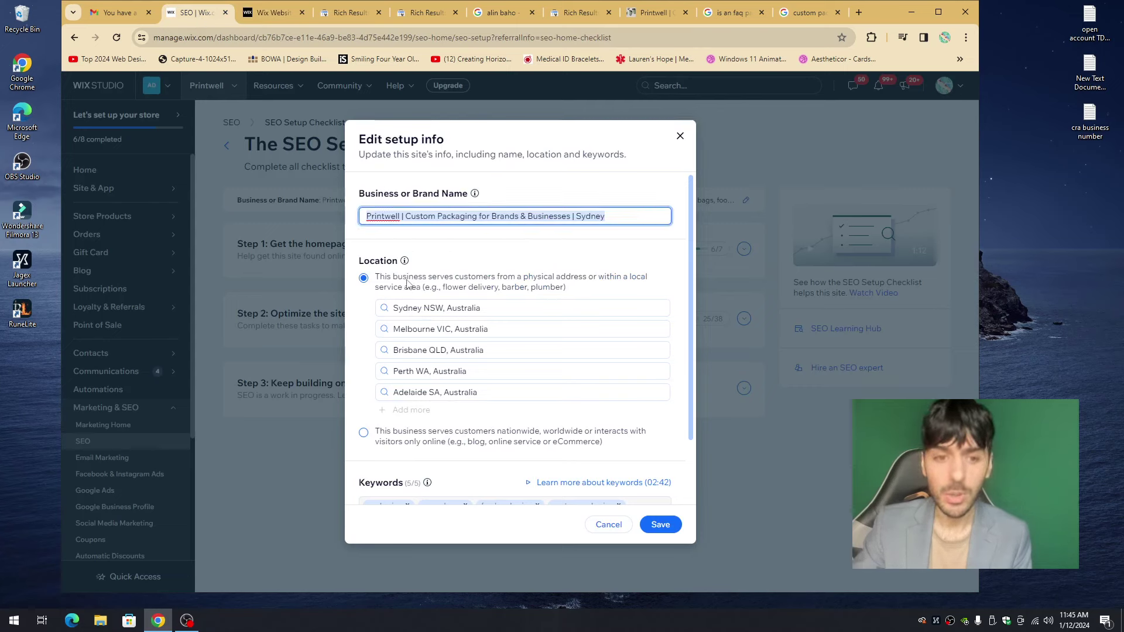
# - Keep the physical service area with Sydney, Melbourne, Brisbane, Perth and Adelaide, and save the setup info
pyautogui.click(376, 261)
pyautogui.doubleClick(376, 262)
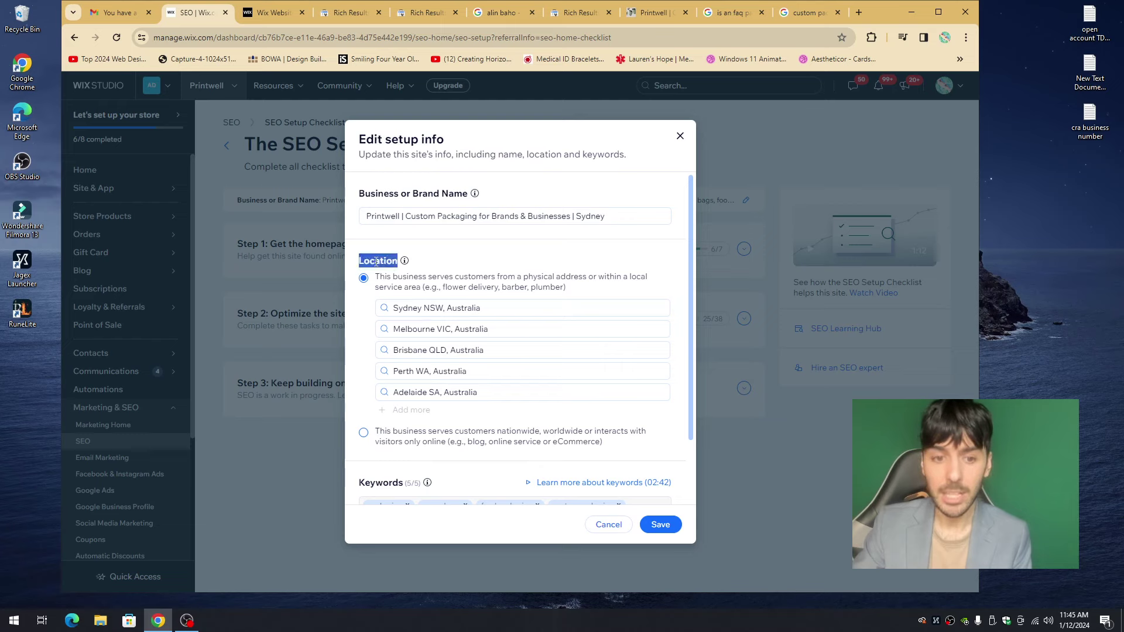
pyautogui.click(391, 447)
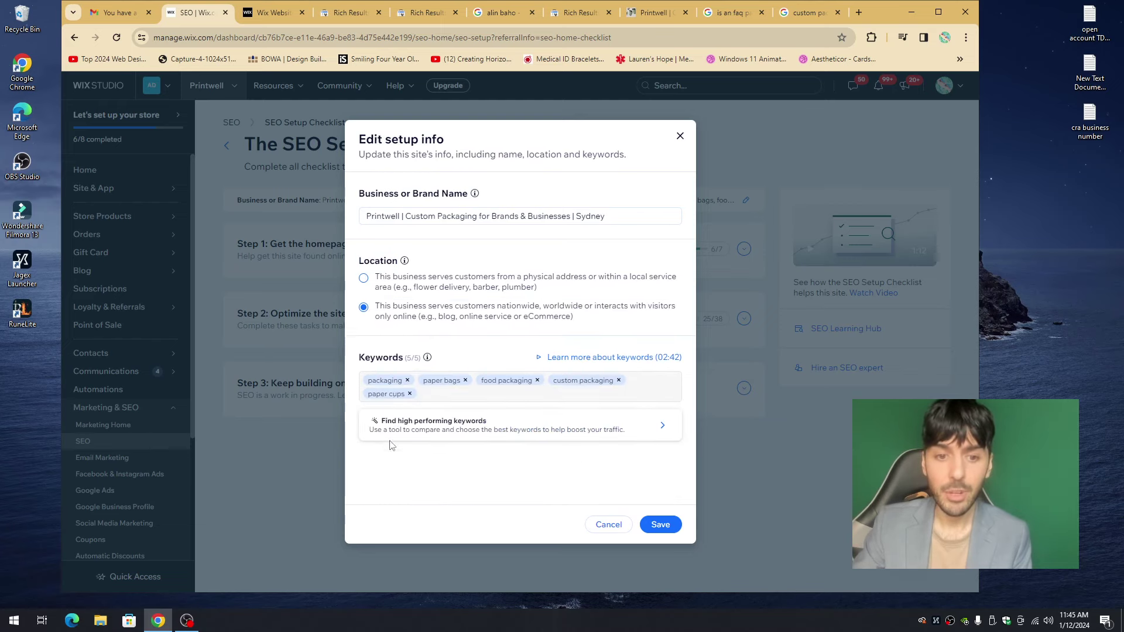
pyautogui.moveTo(380, 305); pyautogui.dragTo(591, 326)
pyautogui.click(397, 310)
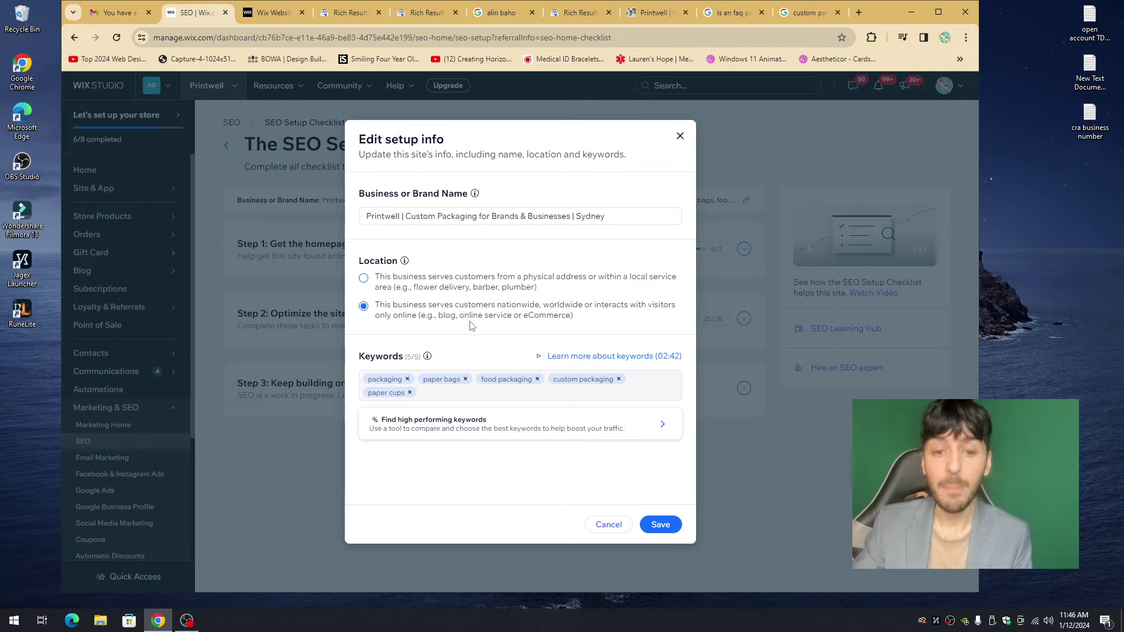
pyautogui.click(454, 287)
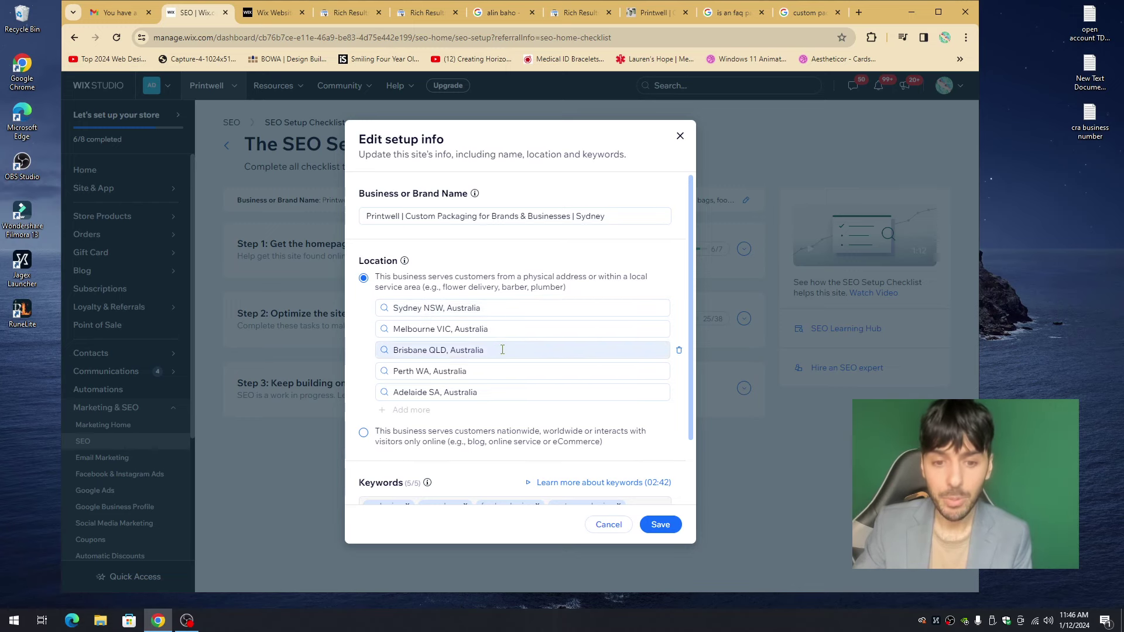
pyautogui.click(658, 525)
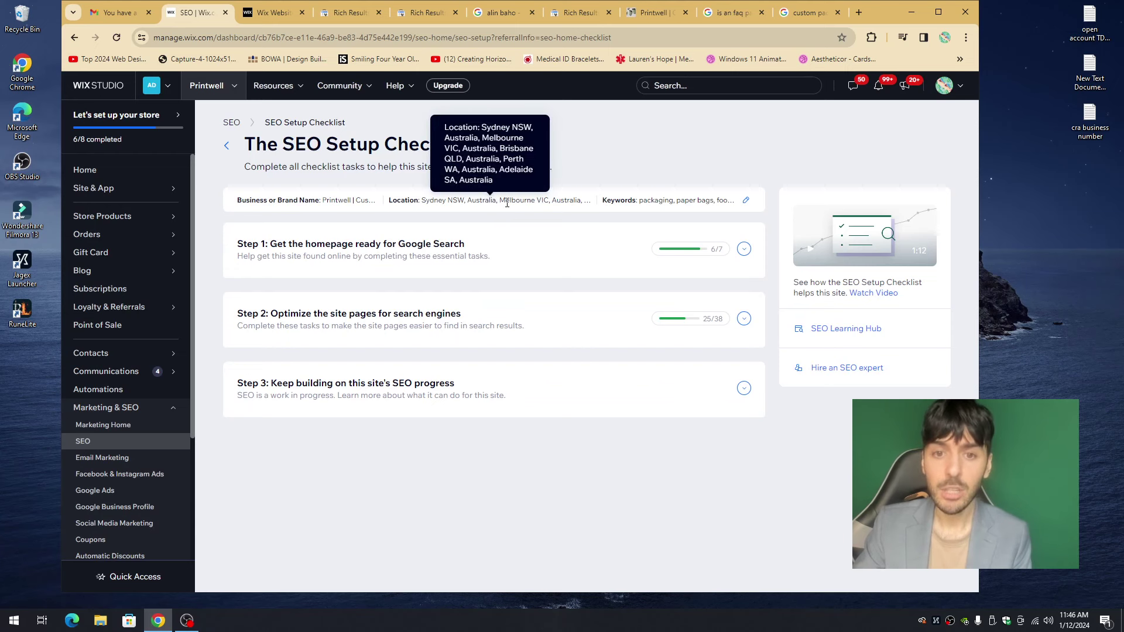
pyautogui.click(272, 13)
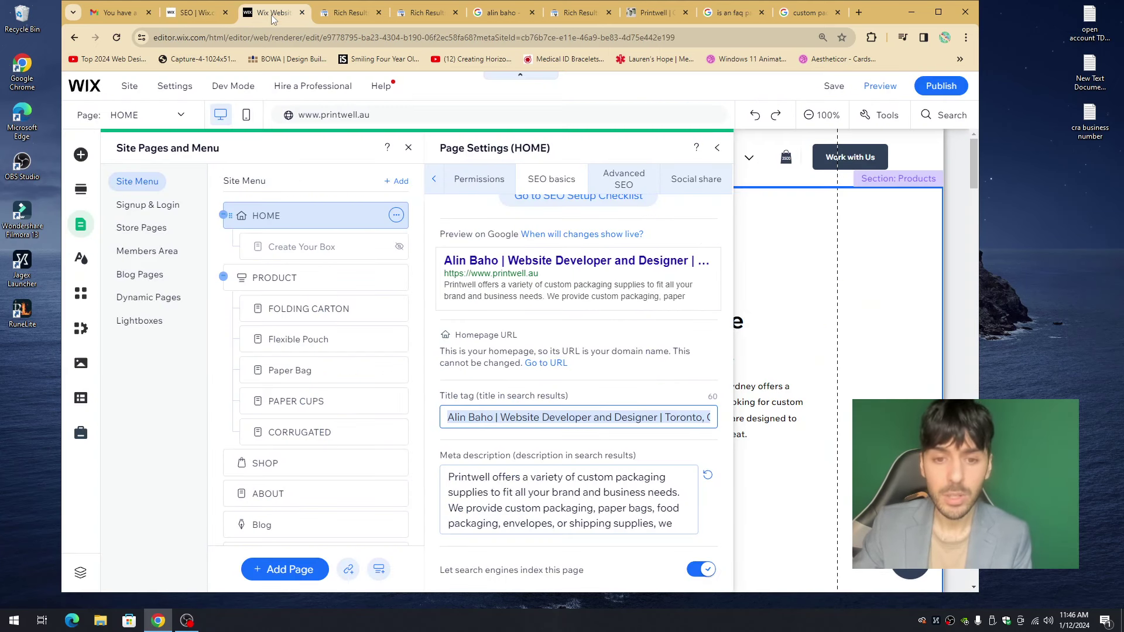
# - Reopen HOME's SEO basics and select the title tag text ending in Toronto, Canada
pyautogui.click(717, 149)
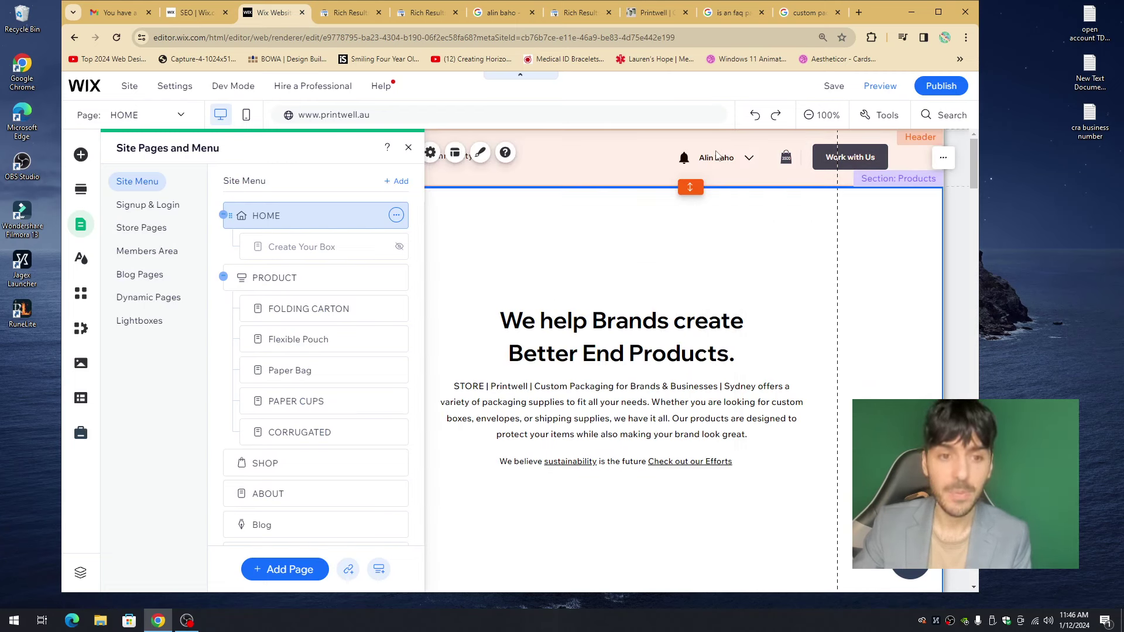
pyautogui.click(397, 215)
pyautogui.click(462, 216)
pyautogui.click(660, 189)
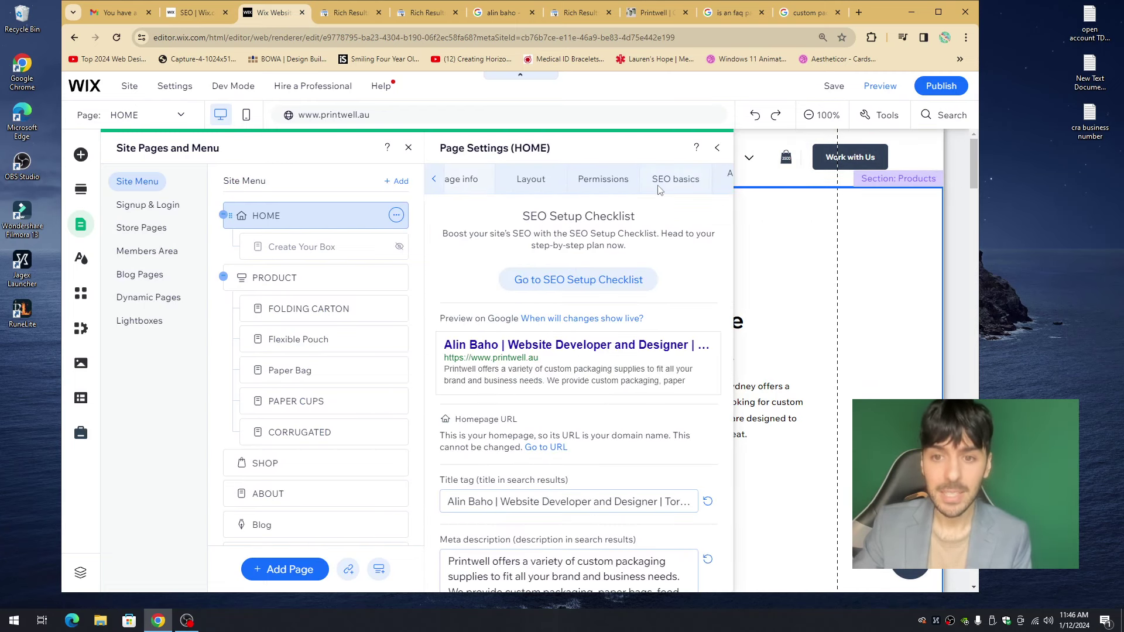
pyautogui.click(488, 505)
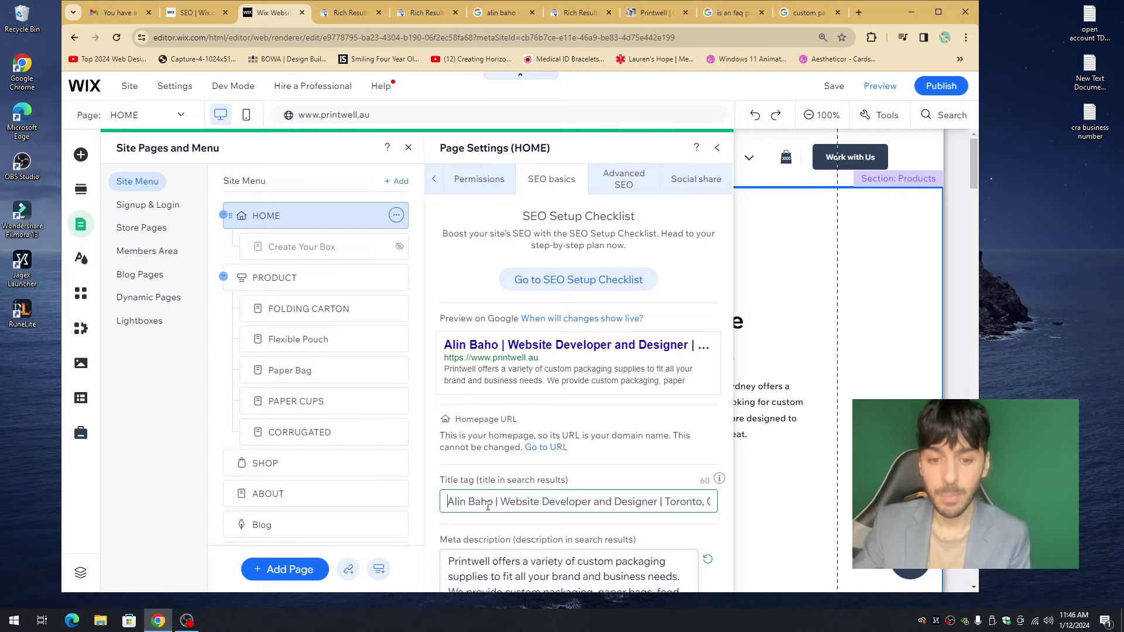
pyautogui.moveTo(500, 498); pyautogui.dragTo(713, 501)
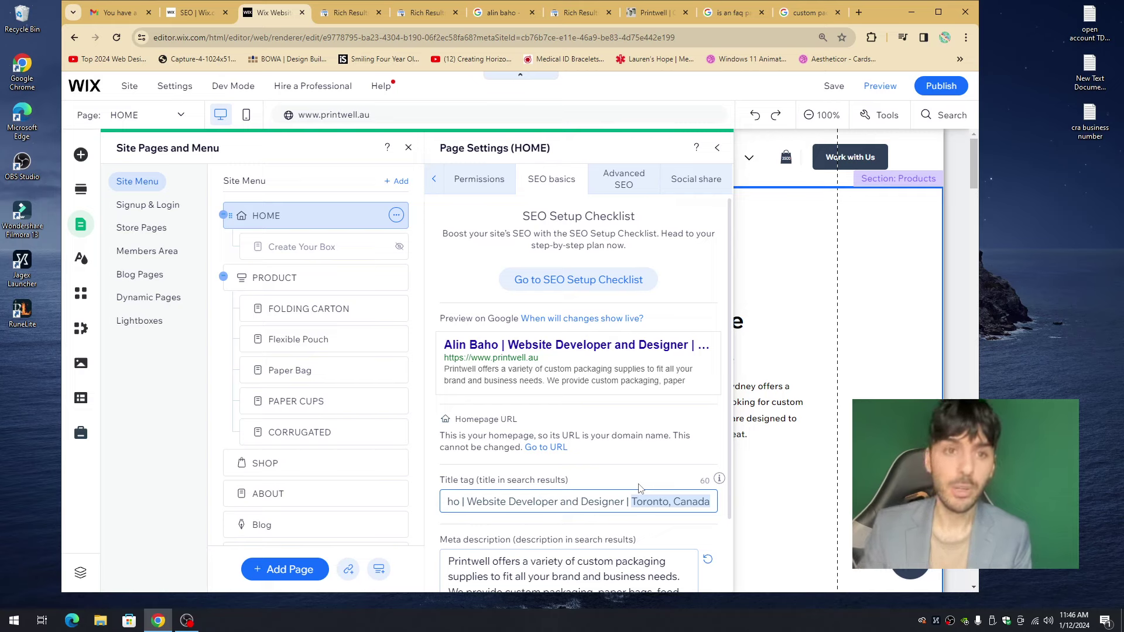
# - Look at the dashboard's setup info again without saving changes
pyautogui.click(199, 15)
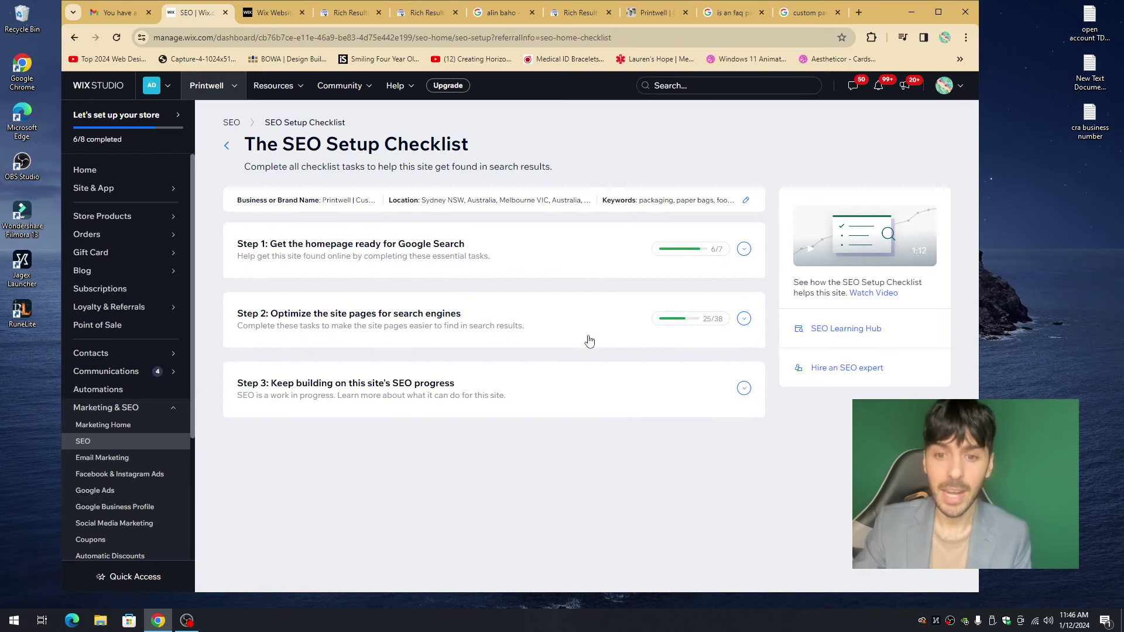
pyautogui.click(747, 200)
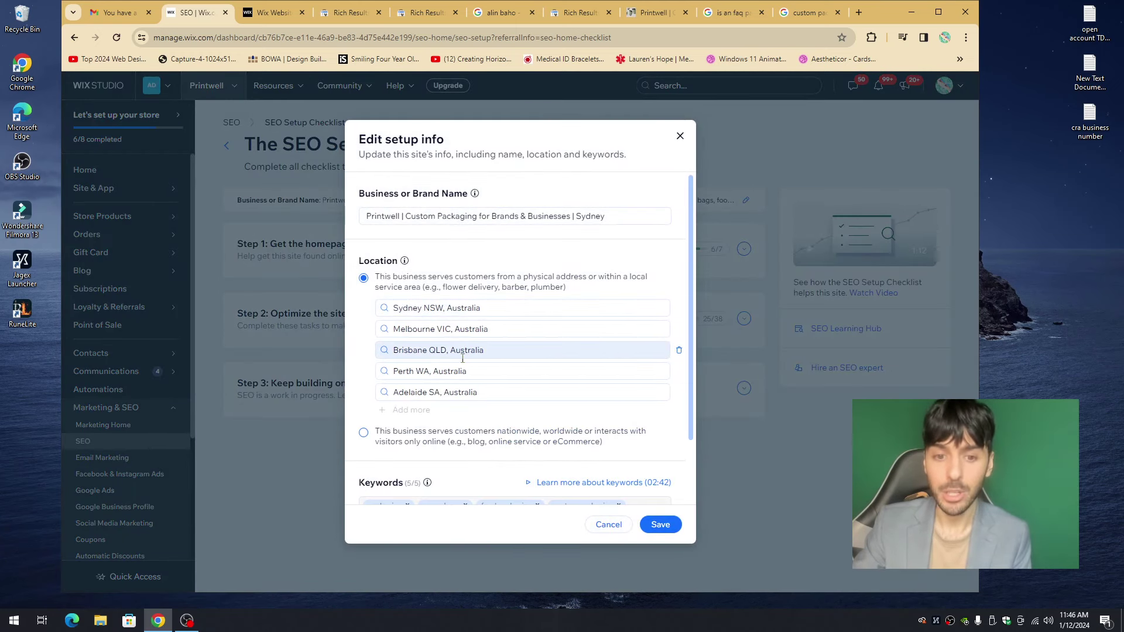
pyautogui.click(680, 136)
pyautogui.click(275, 13)
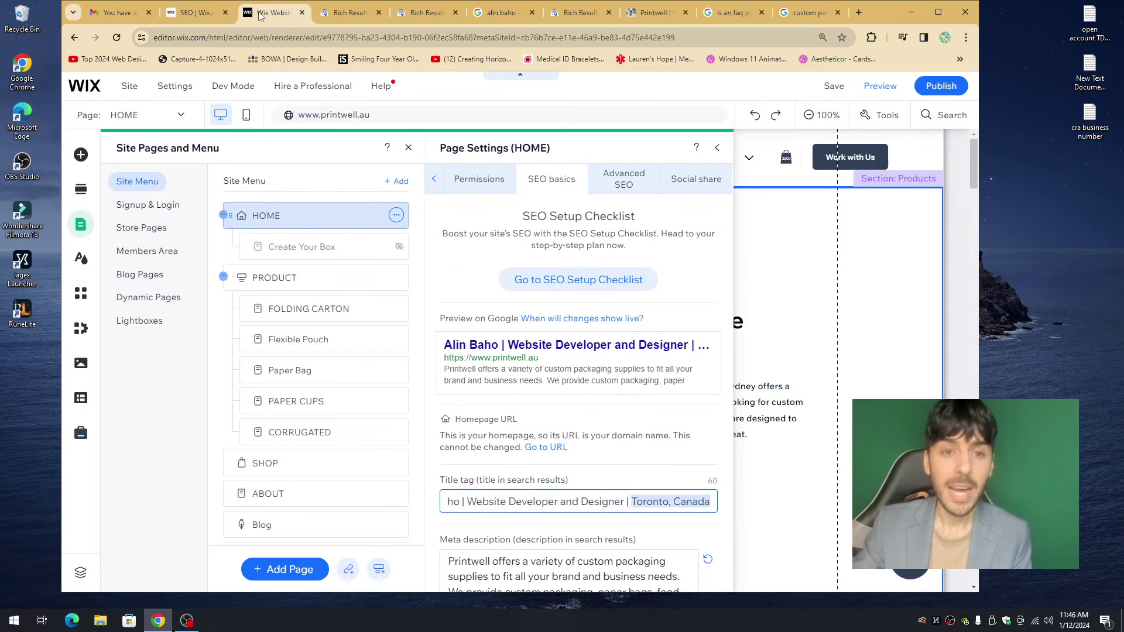
# - Close the Page Settings and Site Pages panels to leave the homepage canvas showing
pyautogui.click(717, 148)
pyautogui.click(471, 270)
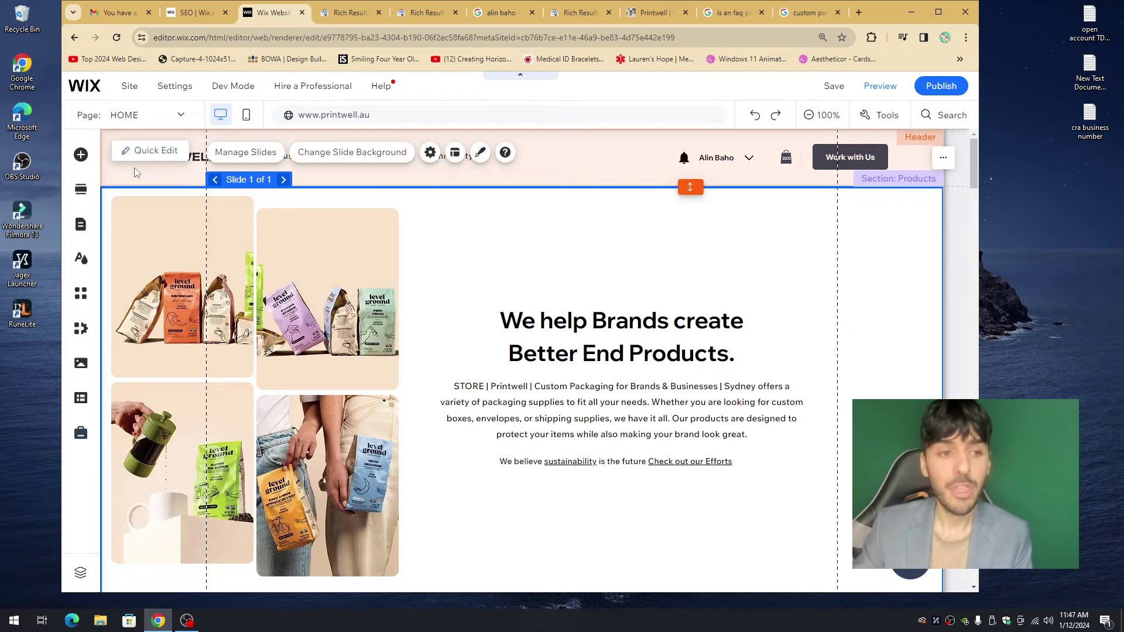
pyautogui.click(81, 225)
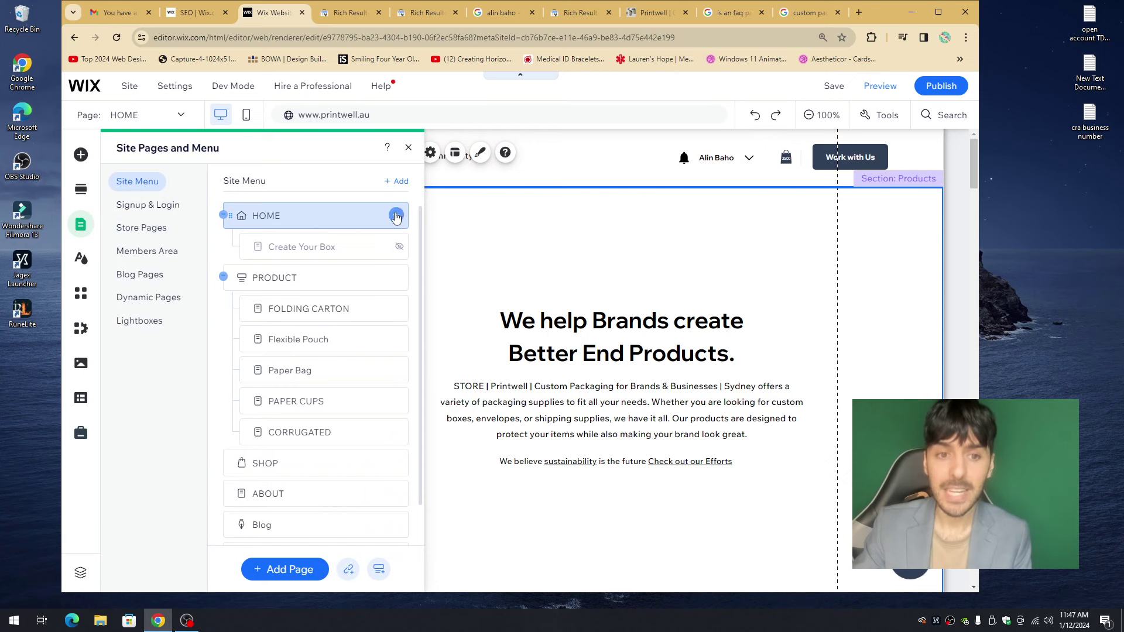
pyautogui.click(526, 243)
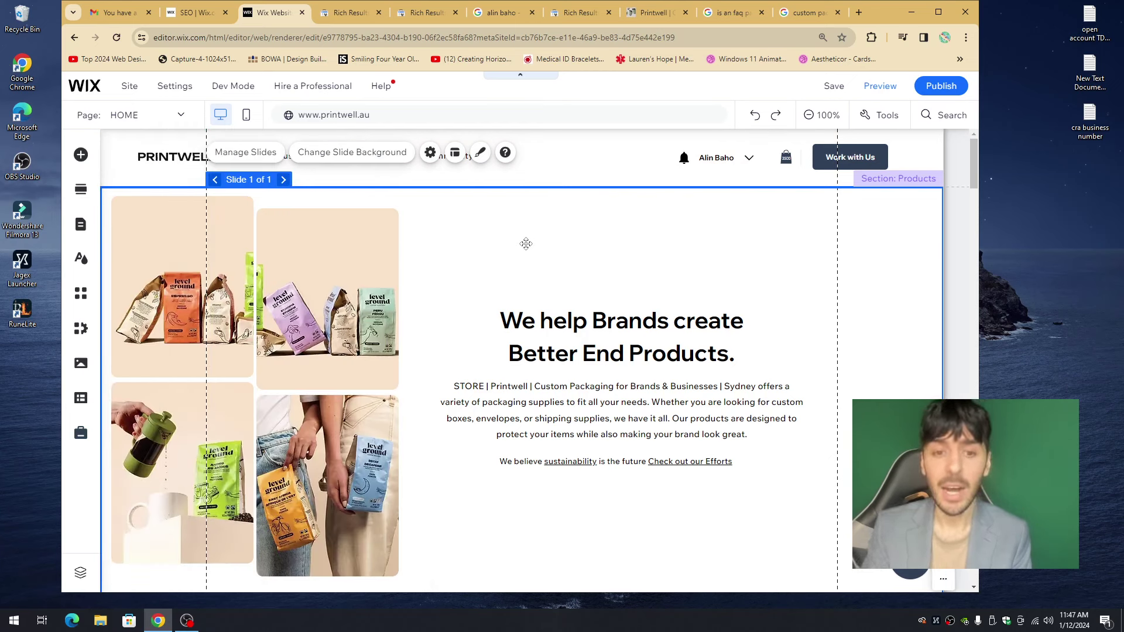